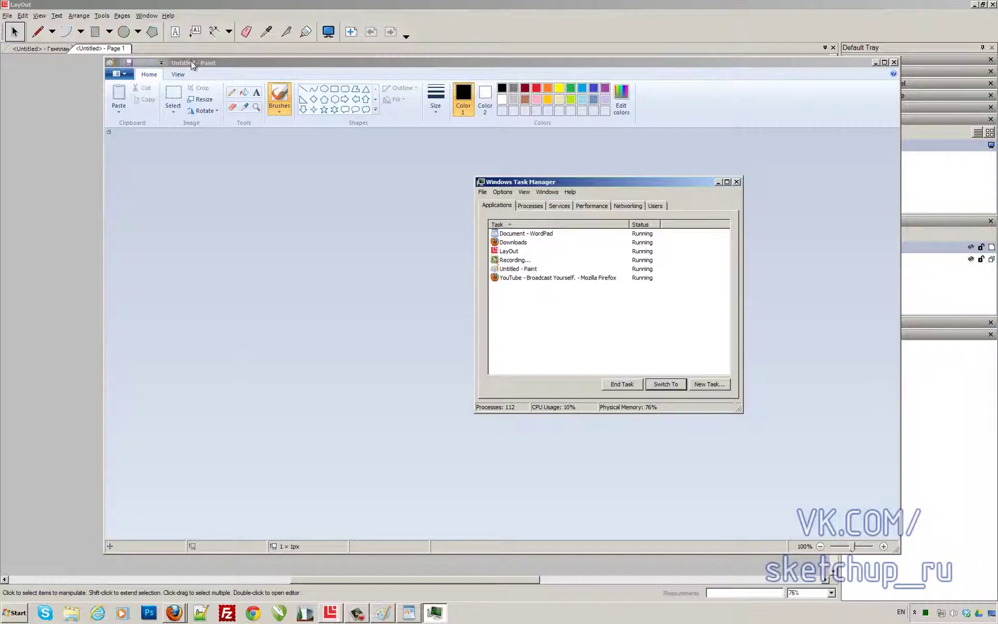
- In Task Manager, go from the running Paint task to its mspaint.exe process and open that file's location
left_click(519, 270)
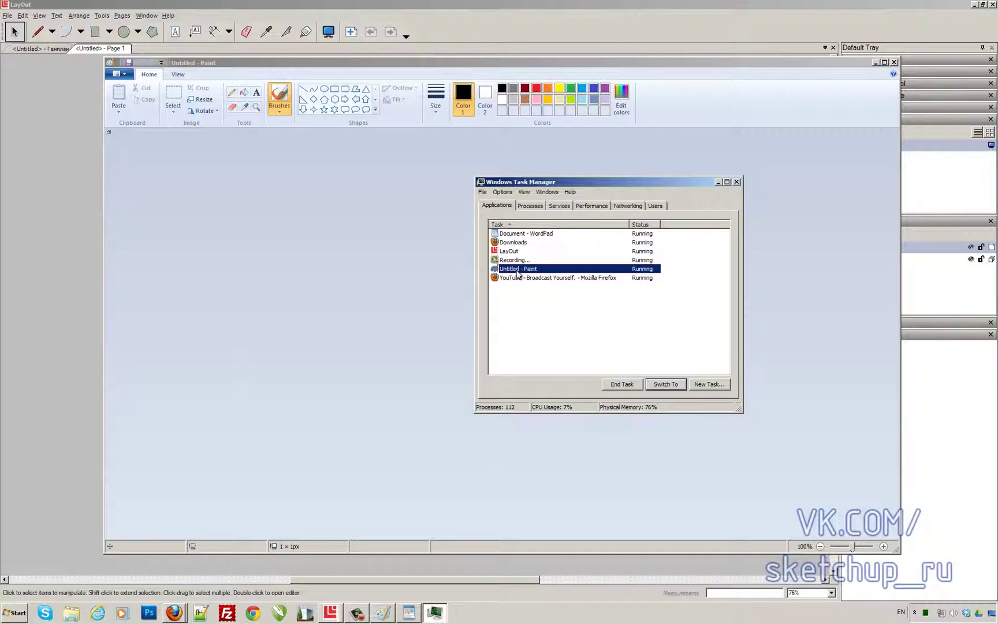
right_click(518, 273)
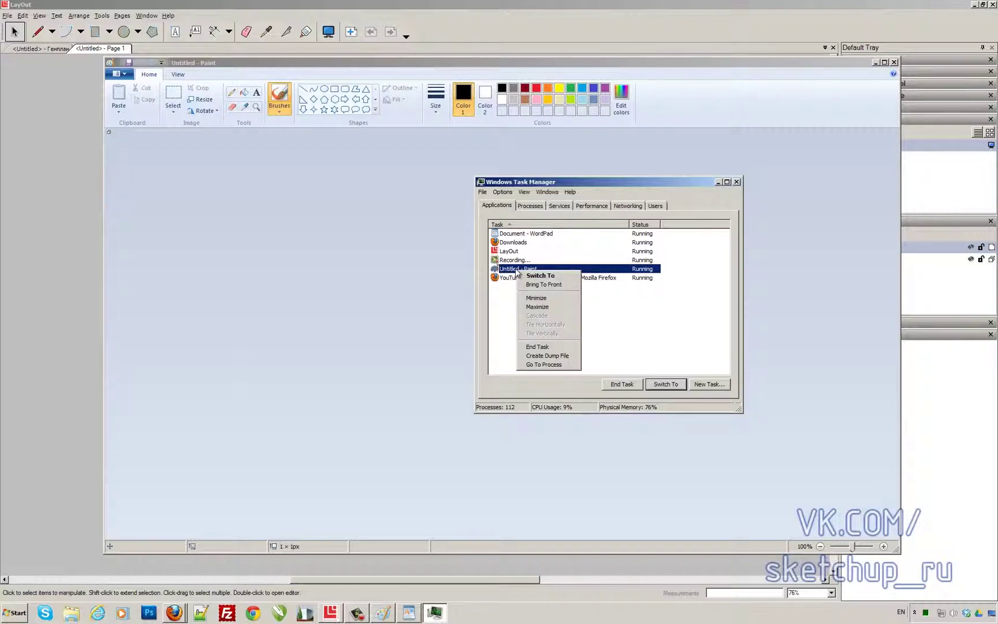
left_click(541, 365)
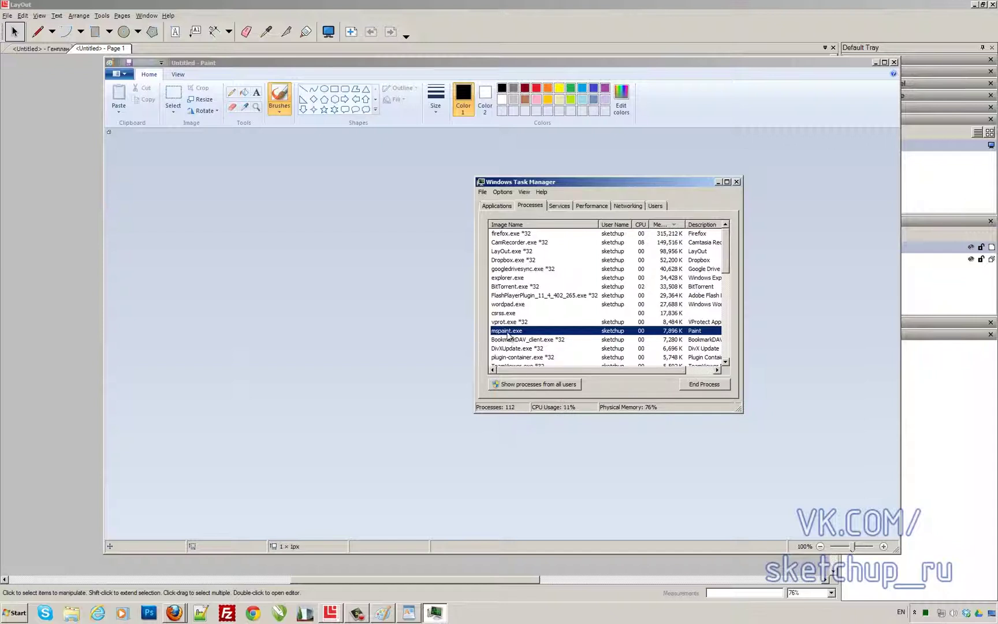
right_click(532, 336)
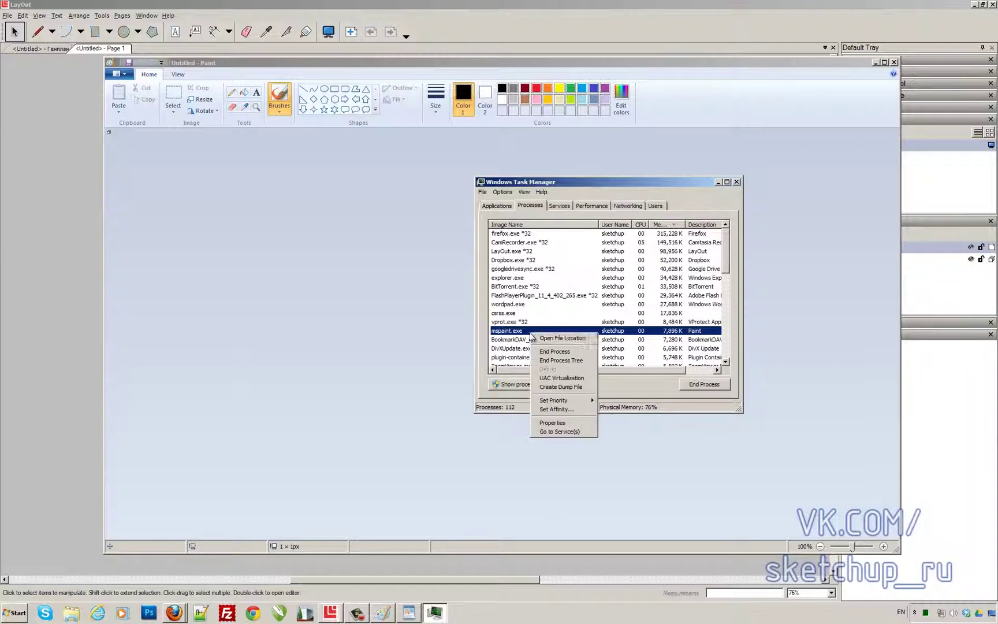
left_click(554, 338)
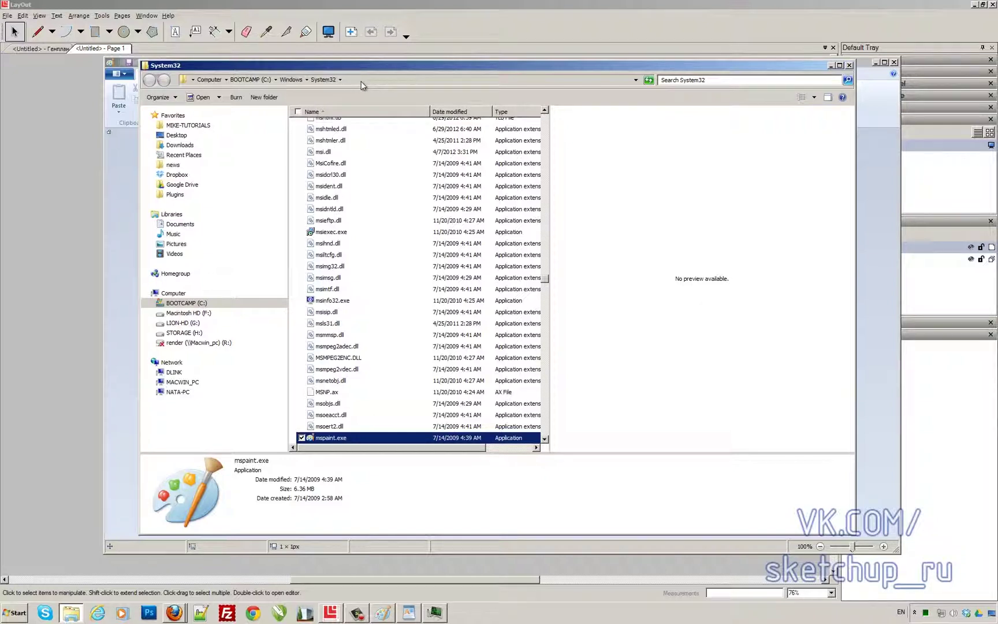
- Copy the full folder path C:\Windows\System32 from the Explorer window
left_click(391, 82)
right_click(234, 82)
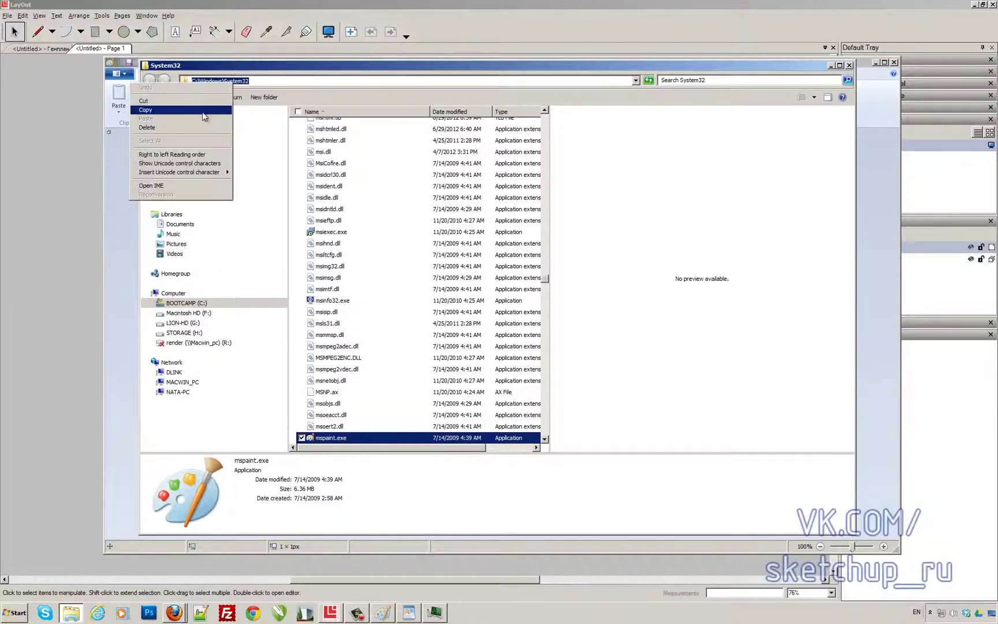
left_click(144, 111)
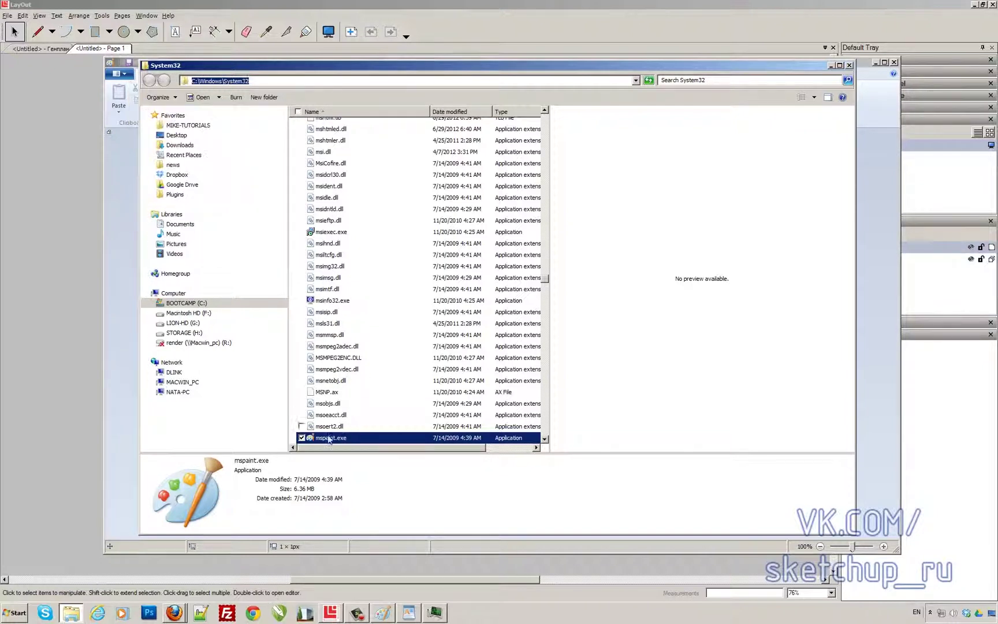
- Switch to LayOut and browse for the default image editor in the C:\Windows\System32 folder
left_click(515, 35)
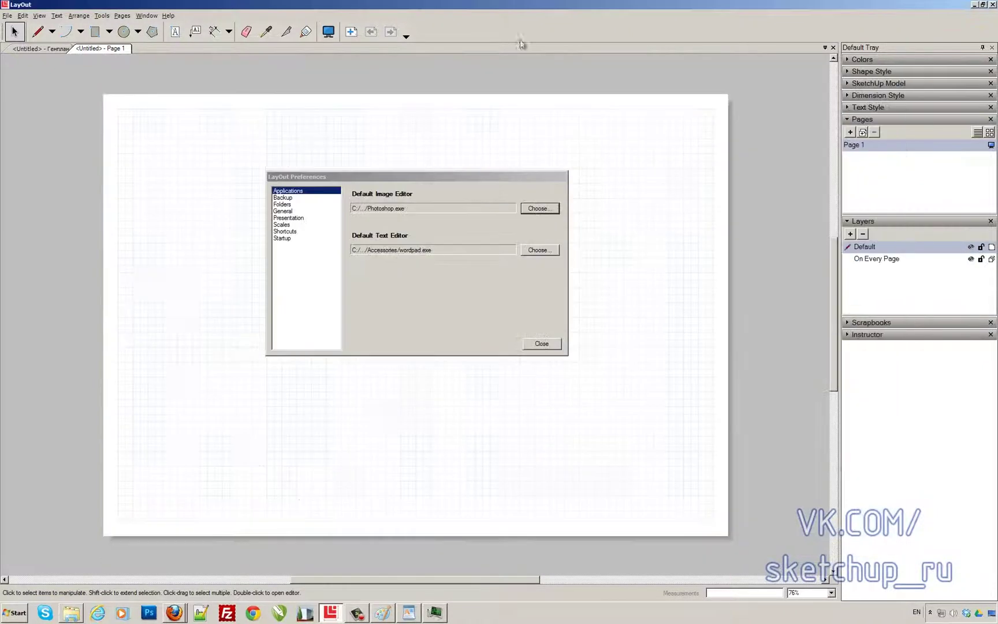
left_click(539, 209)
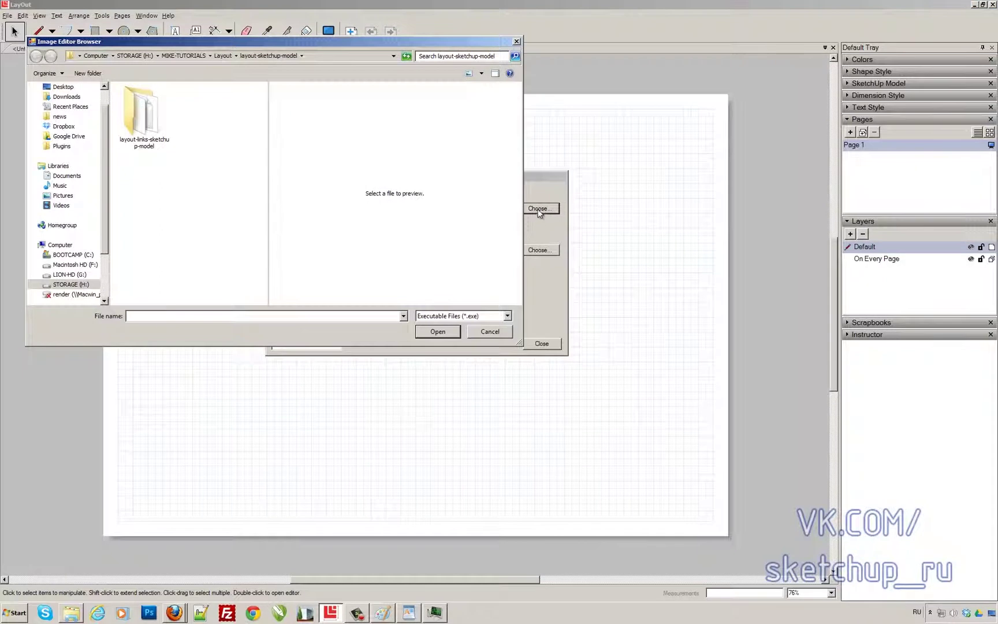
right_click(206, 317)
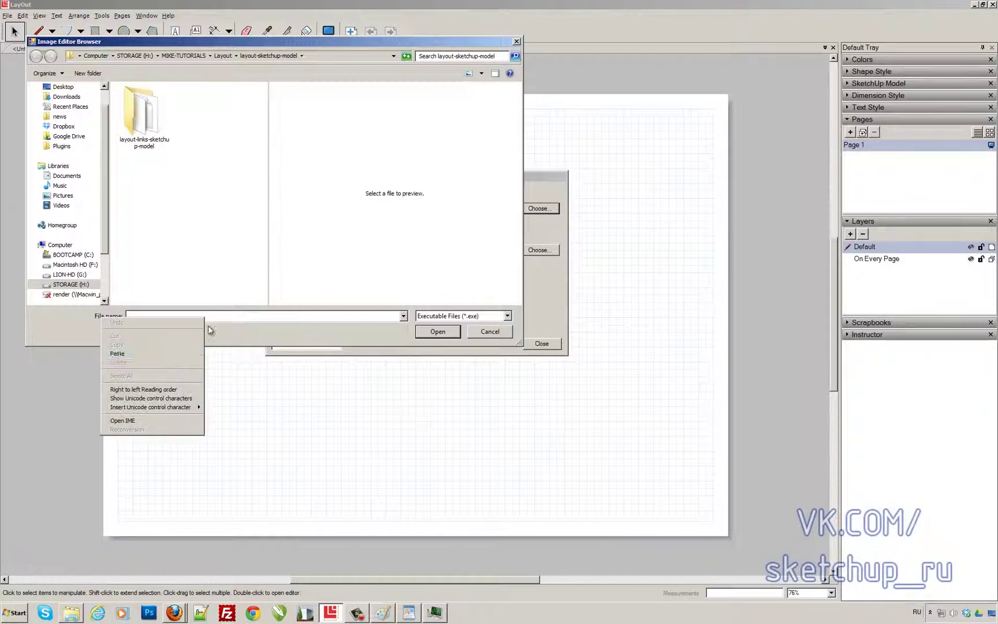
left_click(183, 353)
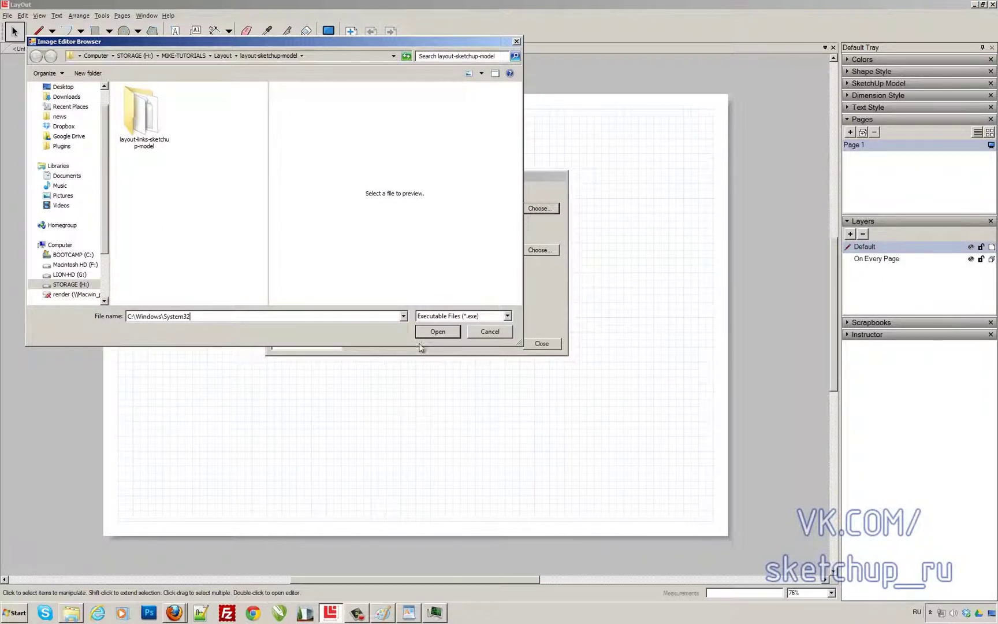
left_click(437, 332)
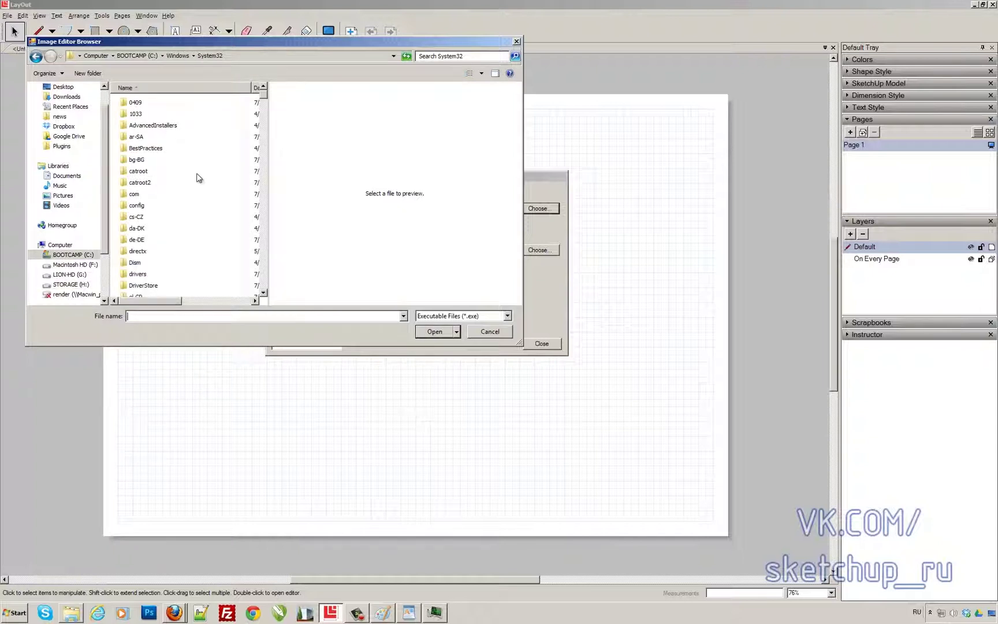
- Choose mspaint.exe as the default image editor
left_click_drag(263, 103, 264, 221)
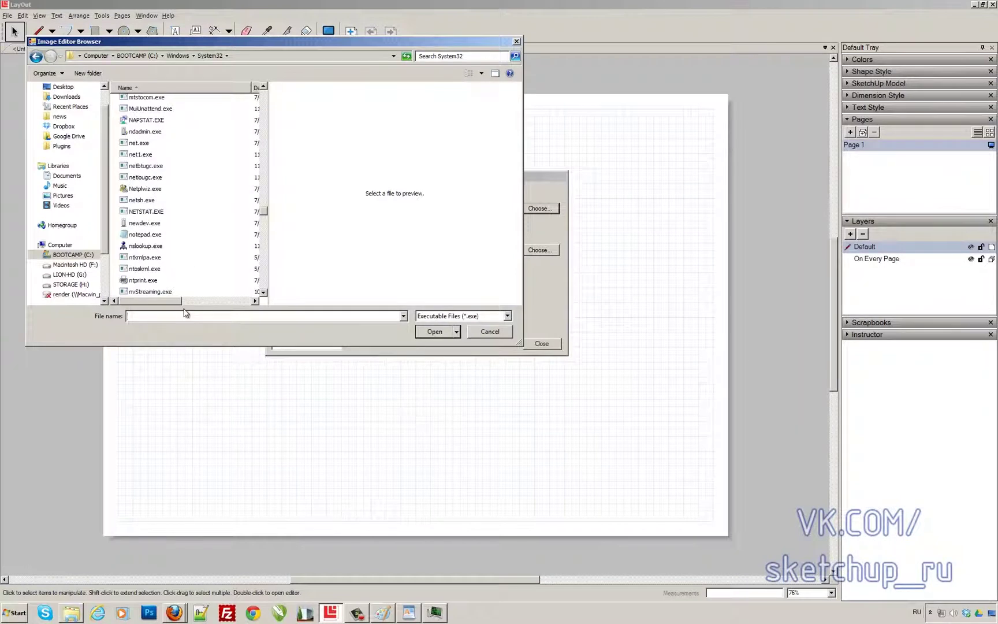
key("alt+shift")
type("ms")
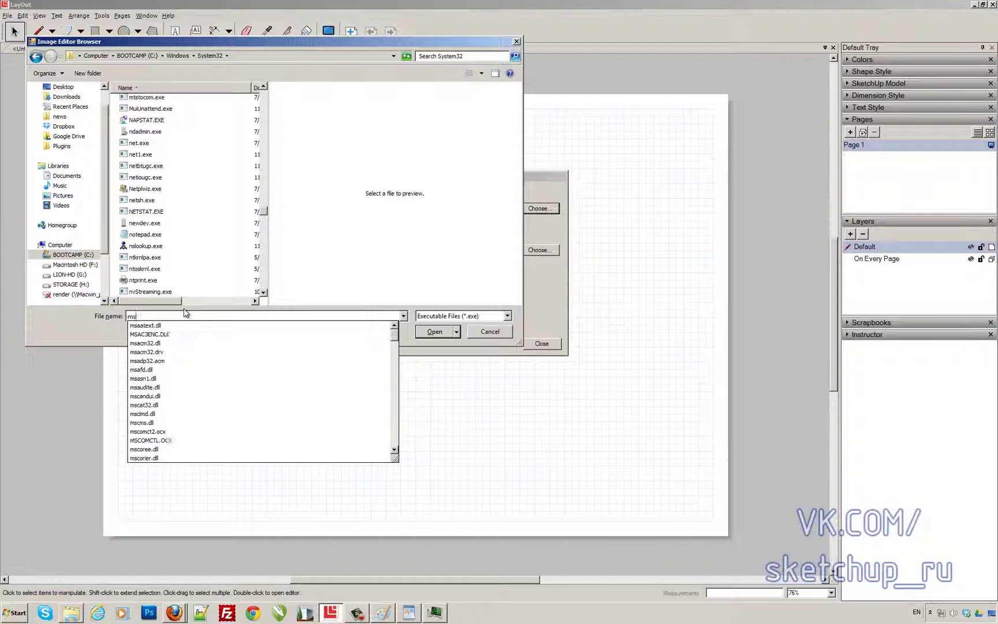
type("pa")
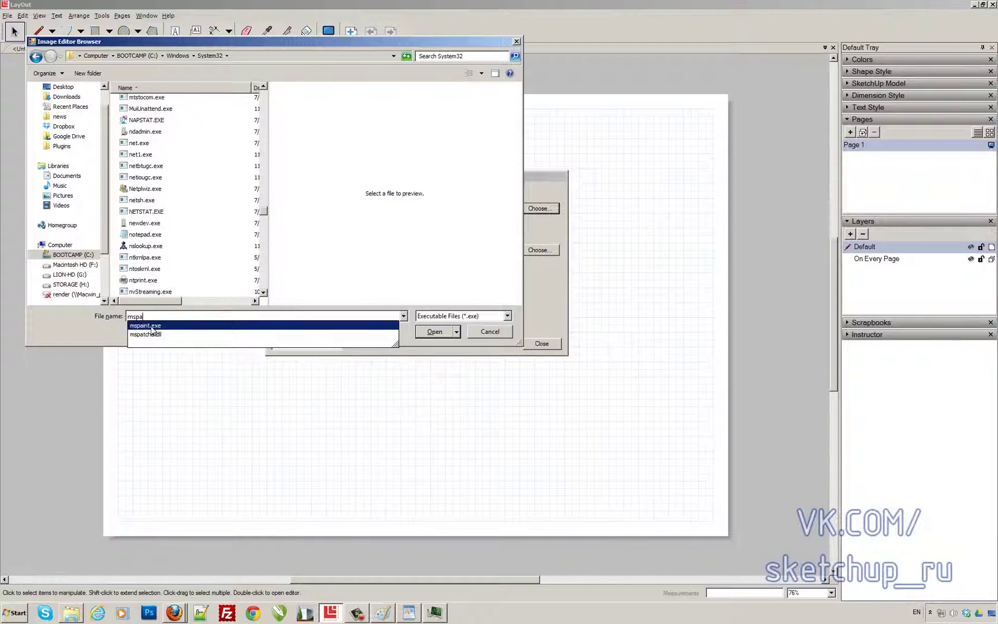
left_click(140, 326)
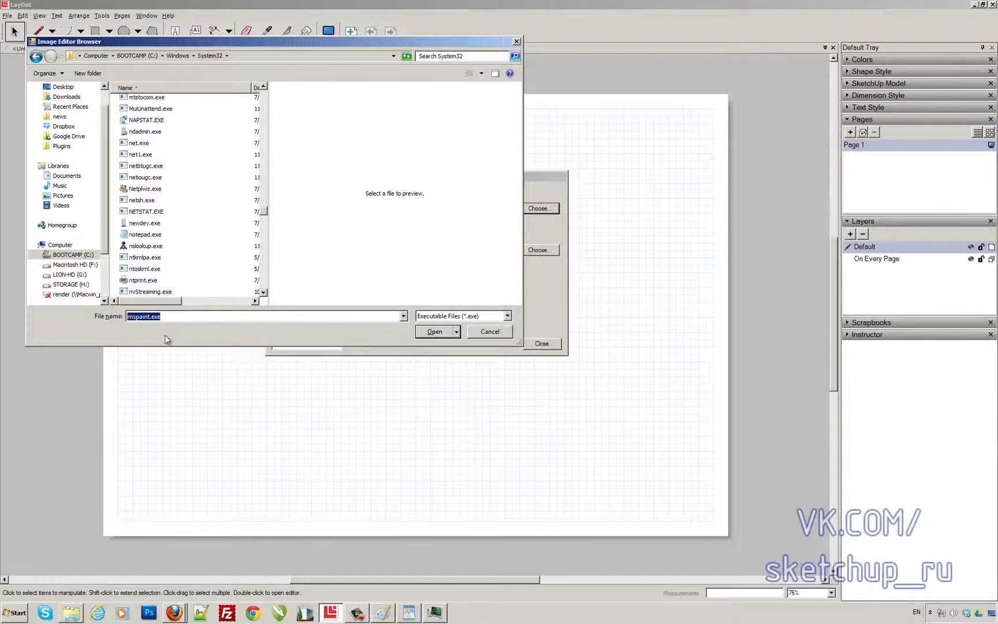
left_click(435, 331)
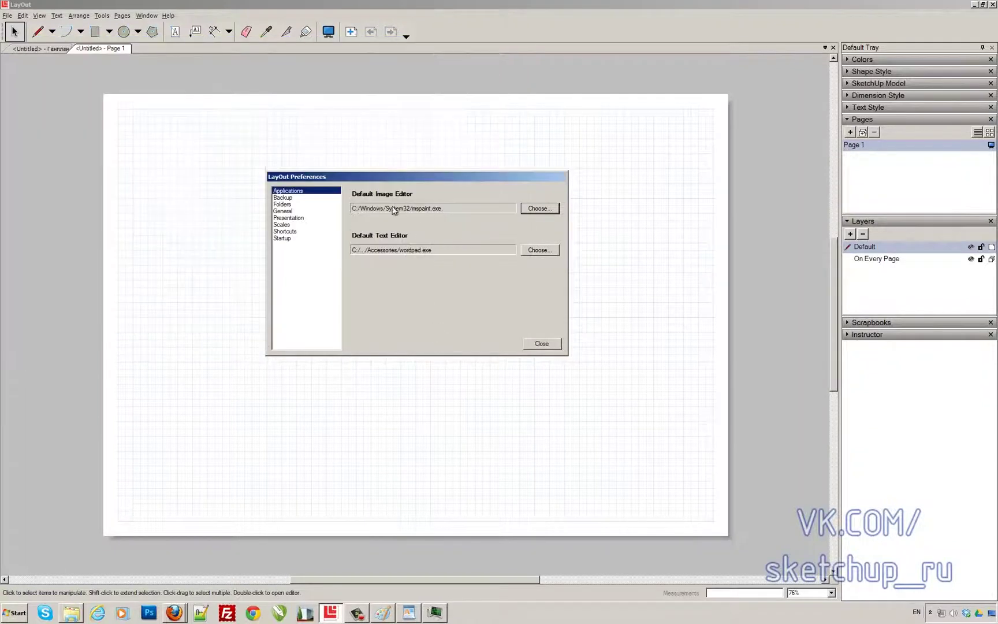
left_click(450, 421)
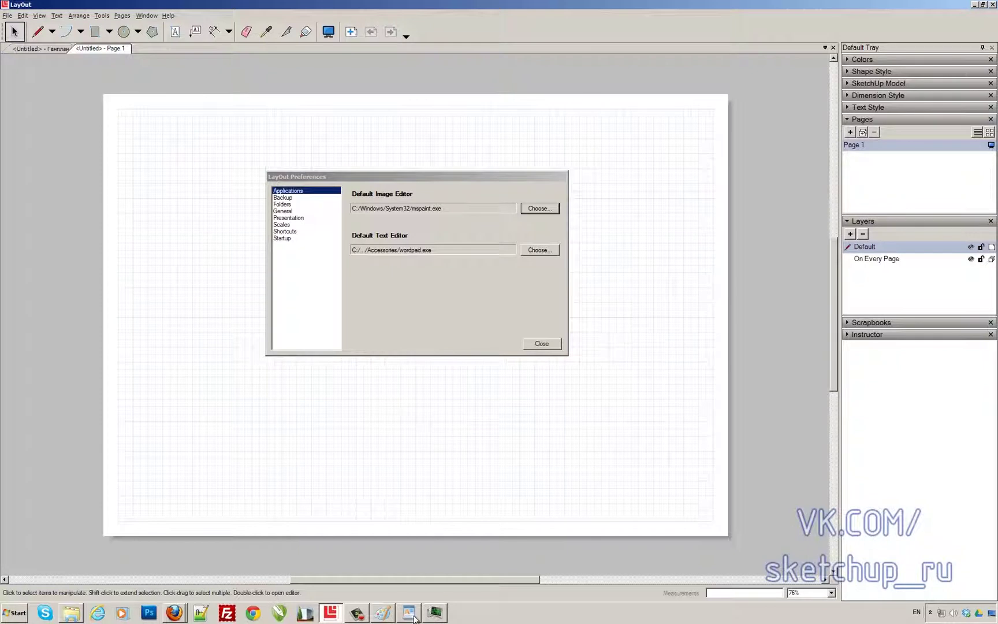
- In Task Manager, go from the WordPad task to its wordpad.exe process and open that file's location
left_click(434, 612)
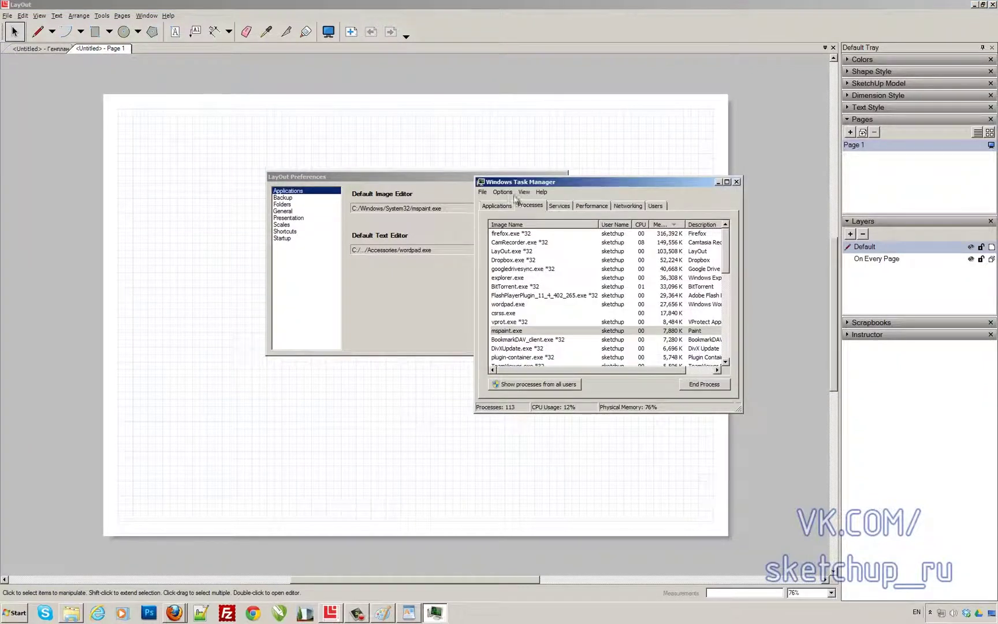
left_click(497, 207)
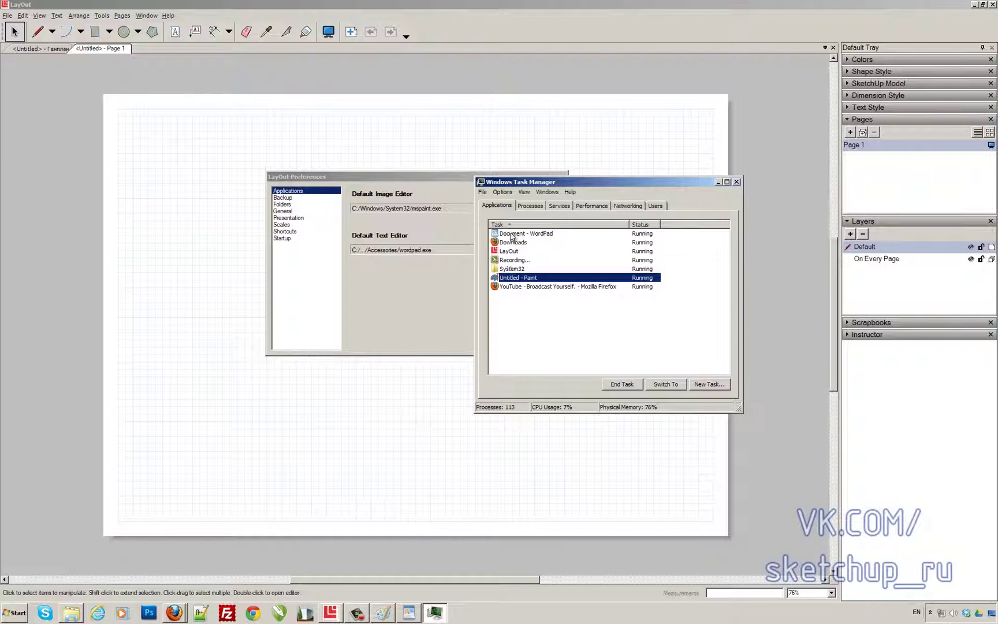
left_click(531, 234)
right_click(552, 235)
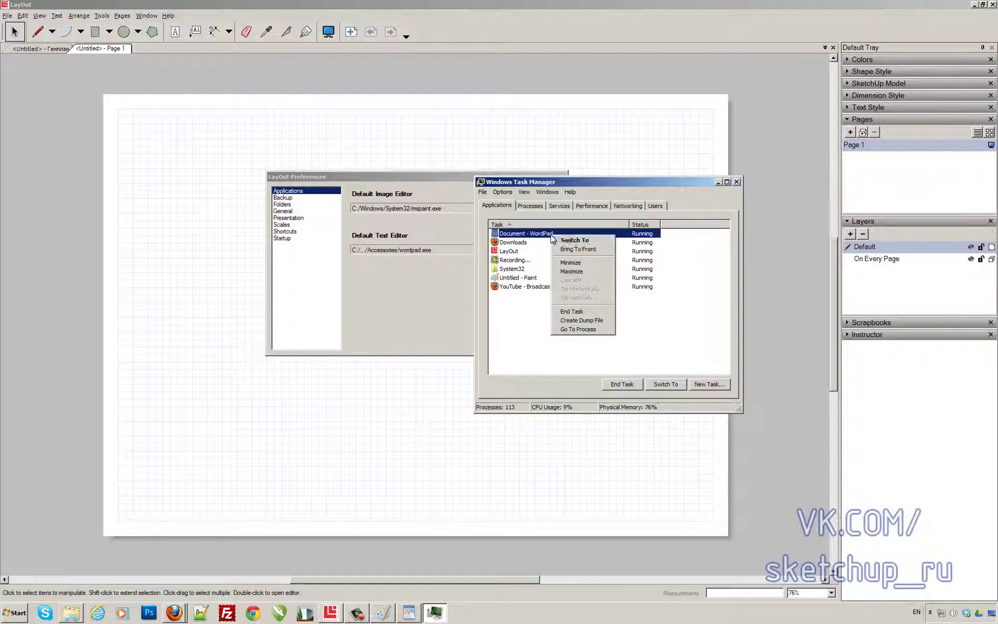
left_click(578, 330)
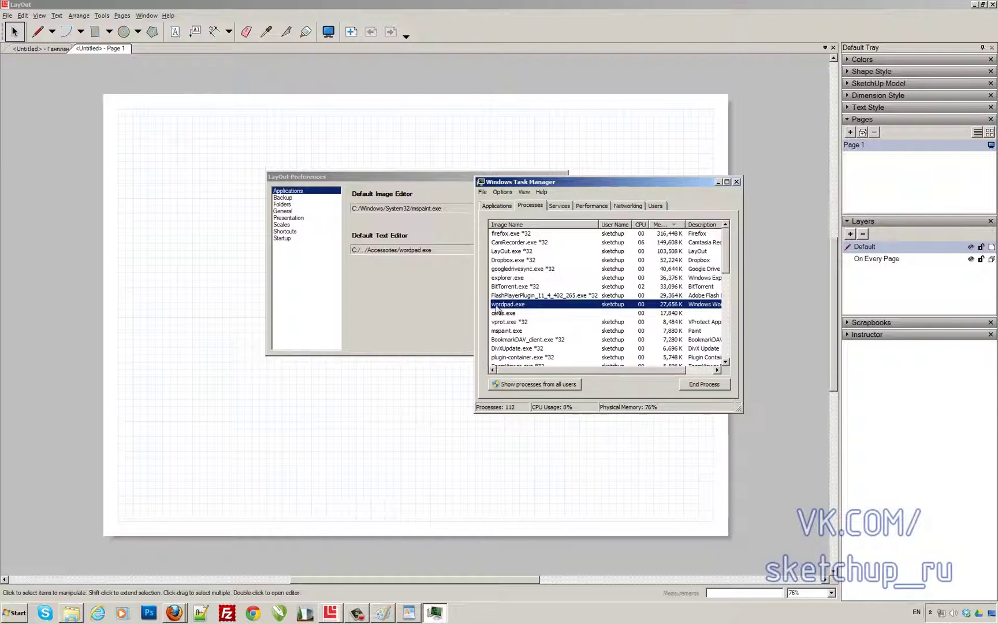
right_click(515, 310)
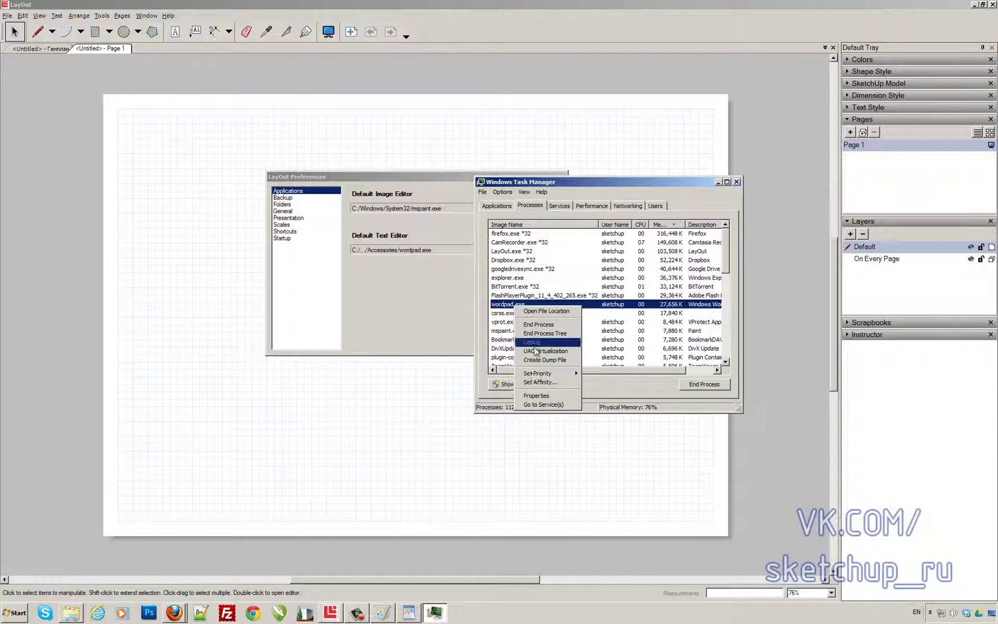
left_click(549, 312)
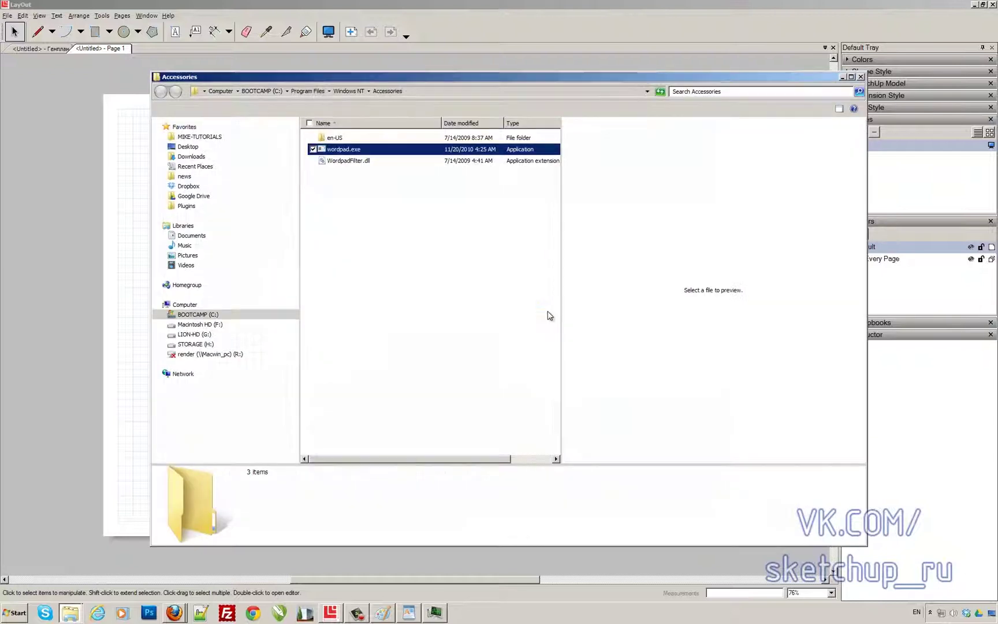
- Copy the folder path C:\Program Files\Windows NT\Accessories from the Explorer window
left_click(423, 92)
right_click(169, 93)
left_click(190, 124)
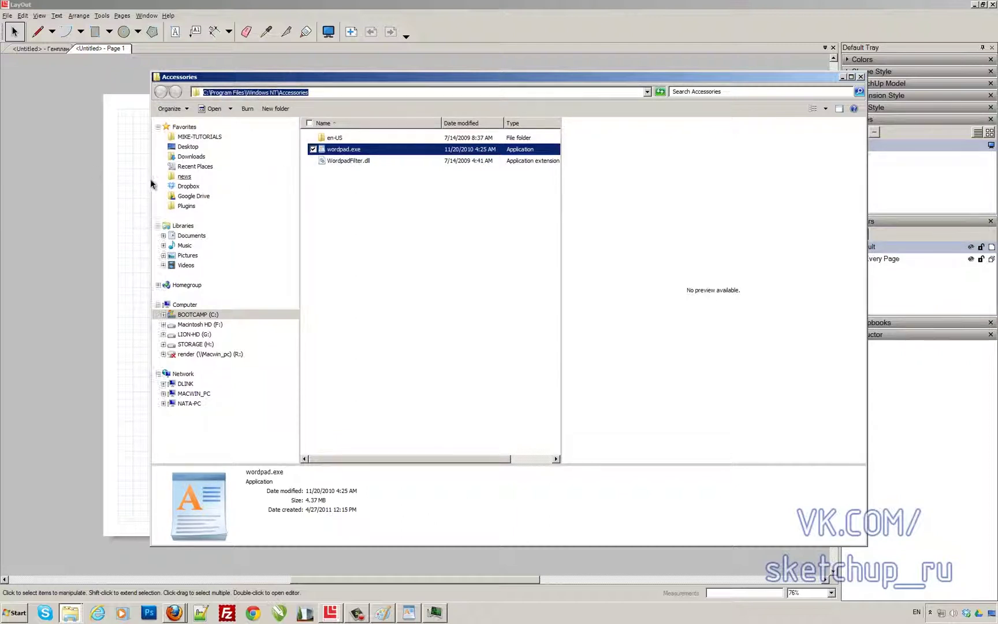
- Back in LayOut, set the default text editor to wordpad.exe from C:\Program Files\Windows NT\Accessories and close the preferences
left_click(90, 196)
left_click(540, 250)
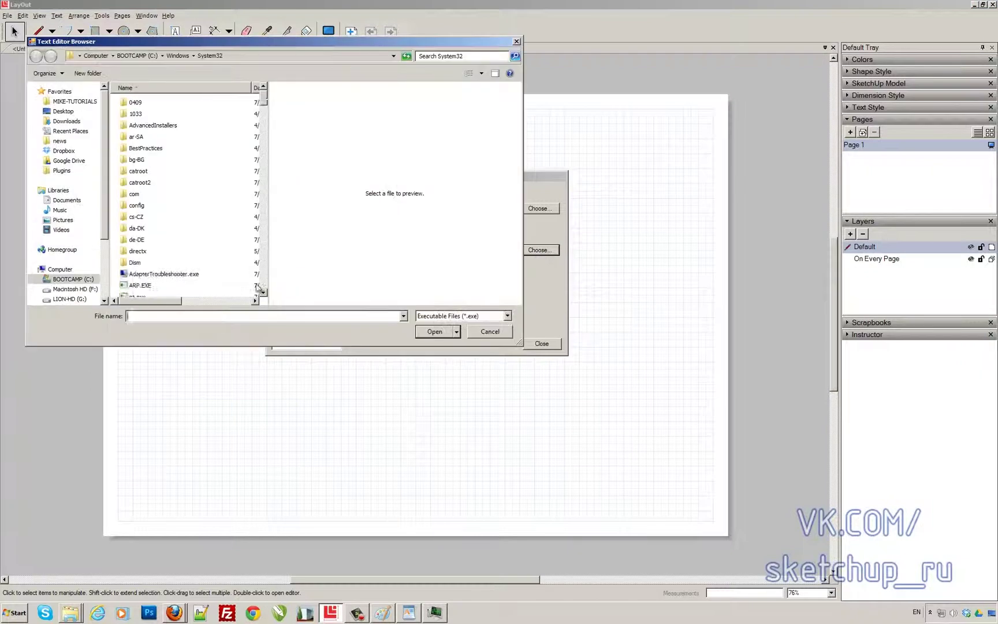
right_click(128, 316)
left_click(194, 356)
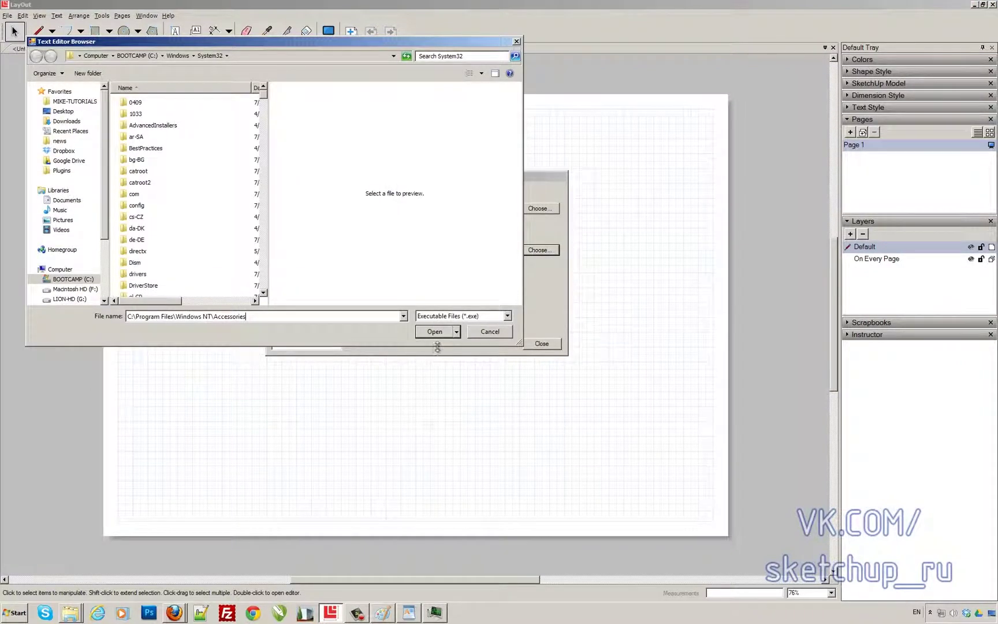
left_click(434, 332)
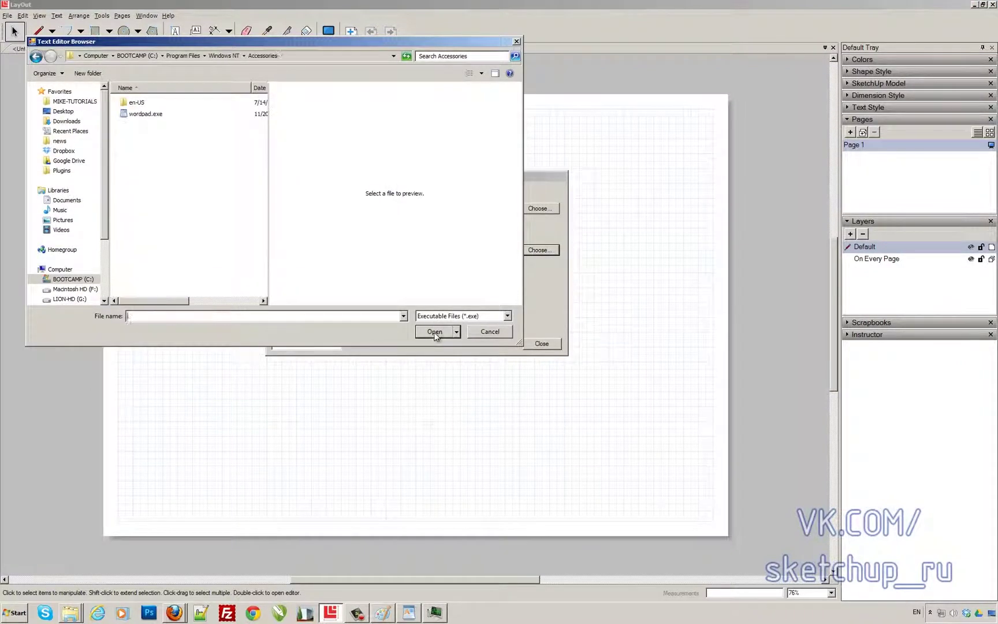
left_click(143, 115)
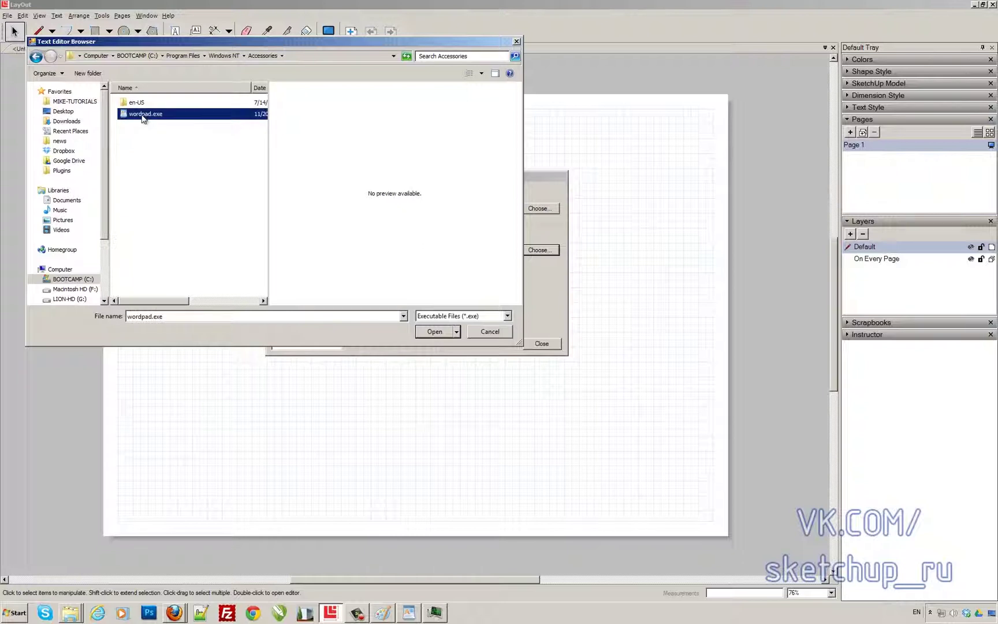
left_click(436, 331)
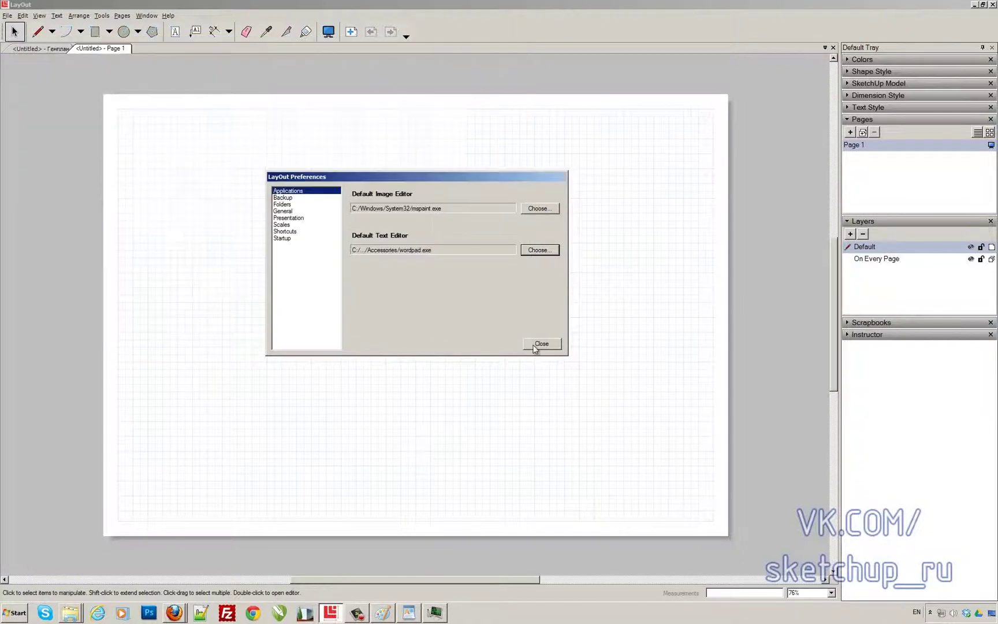
left_click(540, 343)
- Close the open WordPad and Paint windows
left_click(7, 16)
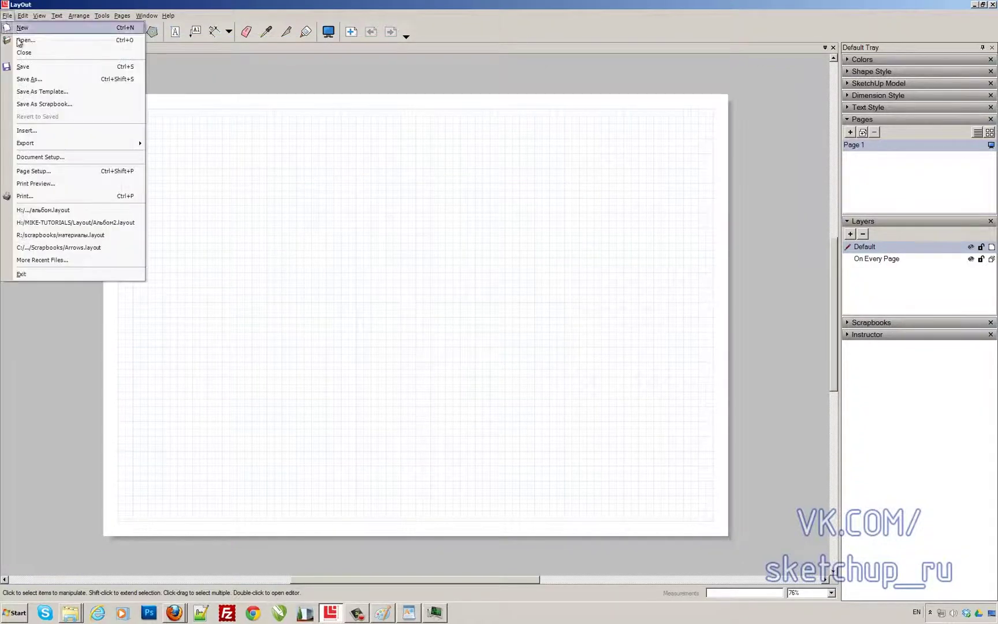
left_click(25, 41)
left_click(407, 613)
right_click(407, 613)
left_click(401, 588)
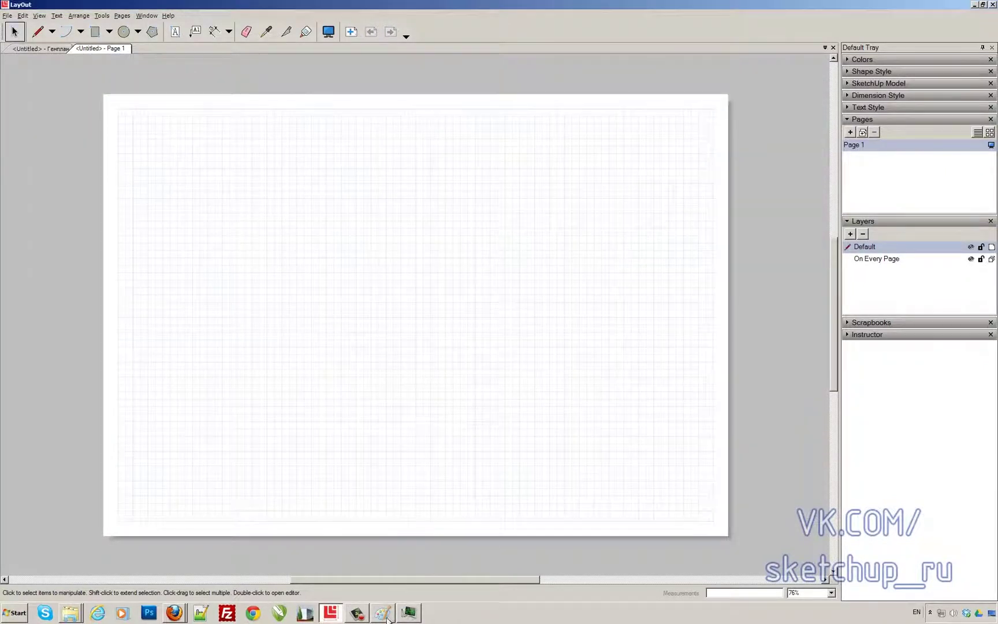
right_click(387, 616)
left_click(381, 587)
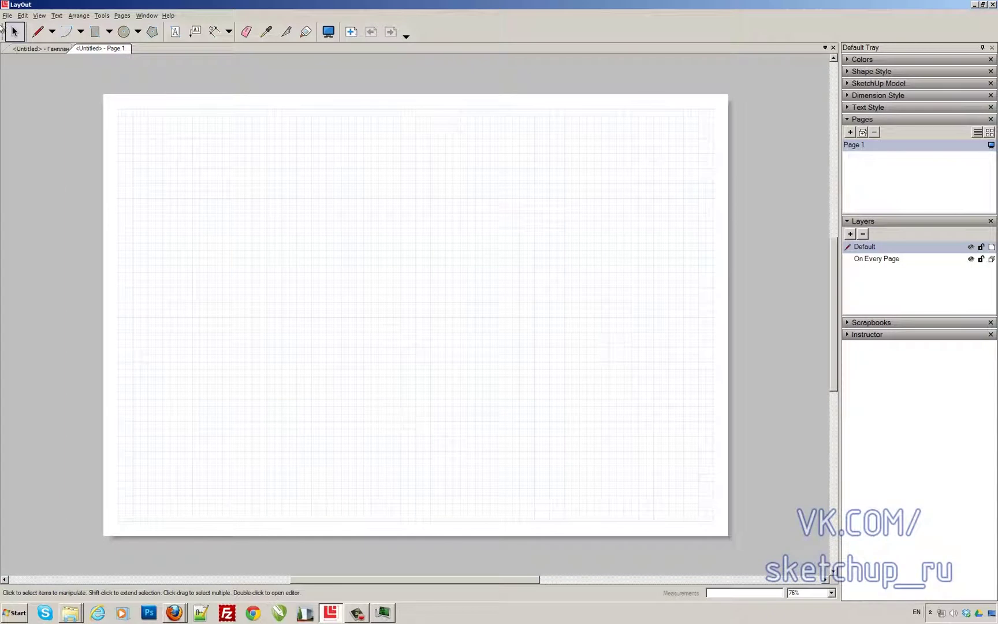
- Open the recent document альбом.layout
left_click(7, 16)
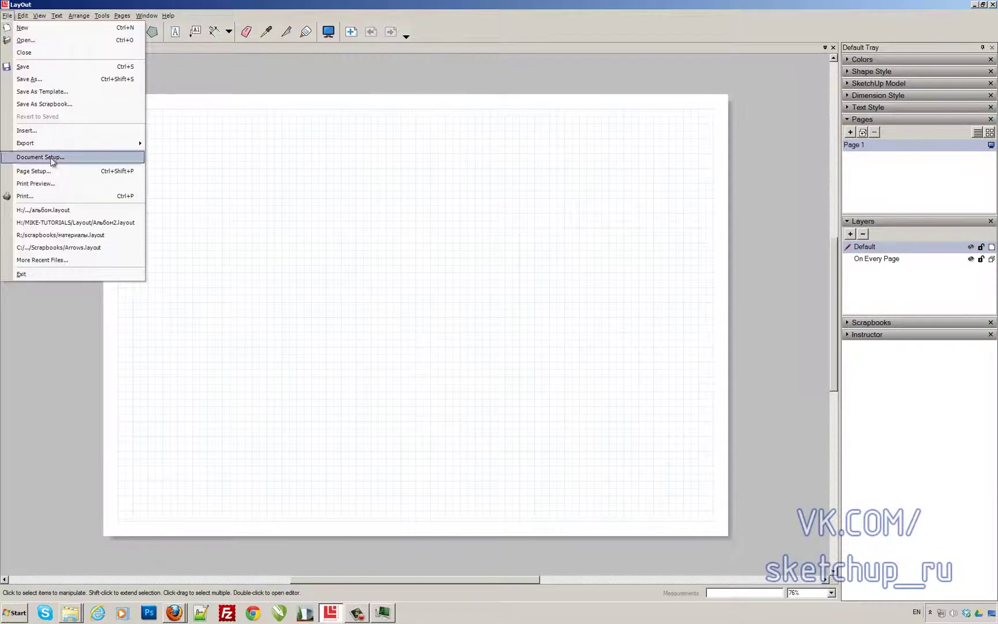
left_click(79, 210)
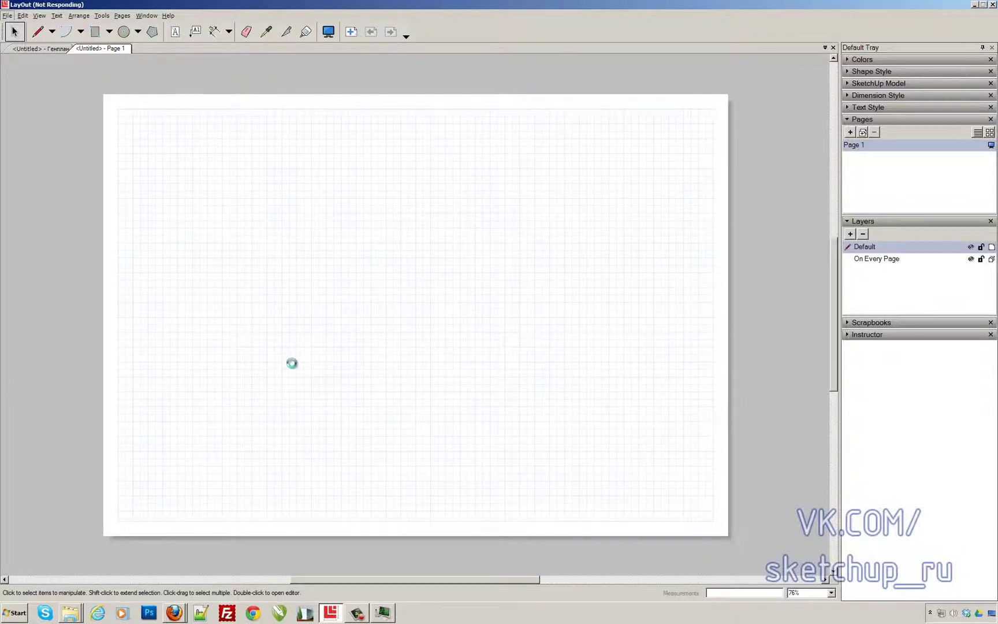
- On Page 1 of the альбом document, open the colour conservatory photo in Paint
left_click(91, 51)
left_click(156, 51)
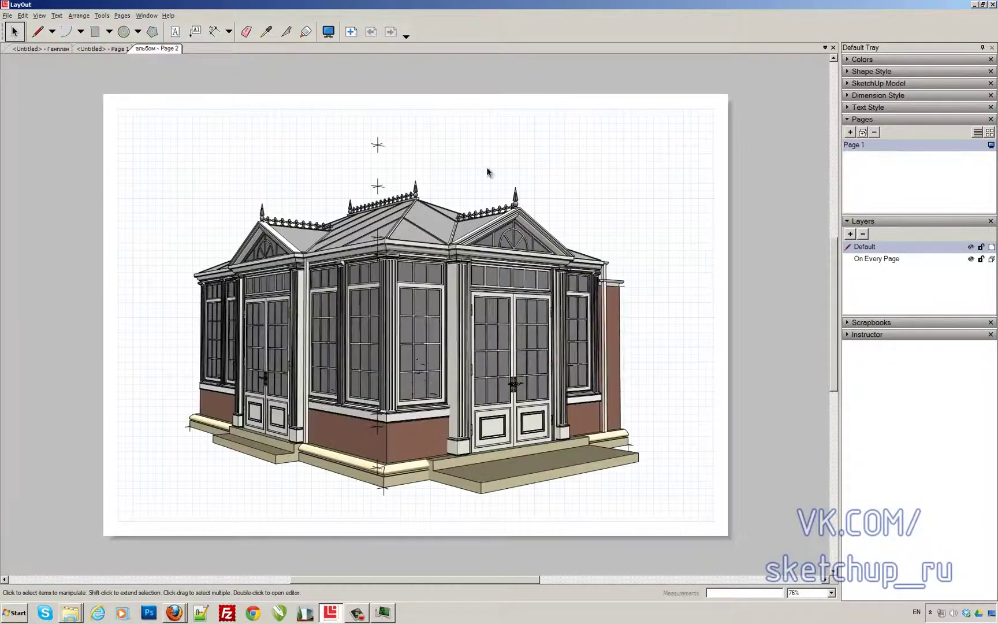
left_click(858, 148)
left_click(219, 164)
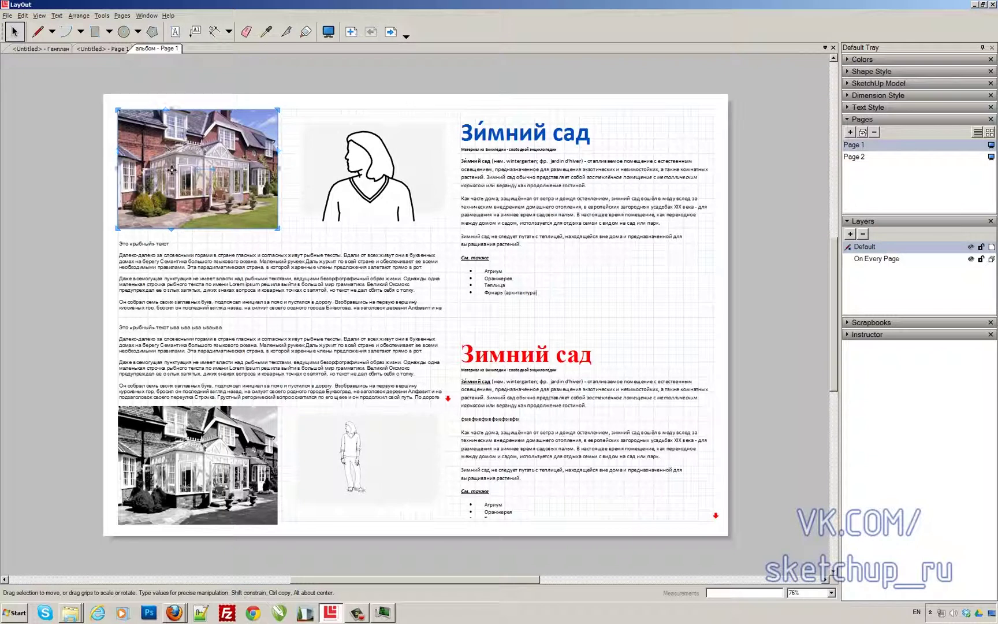
right_click(174, 187)
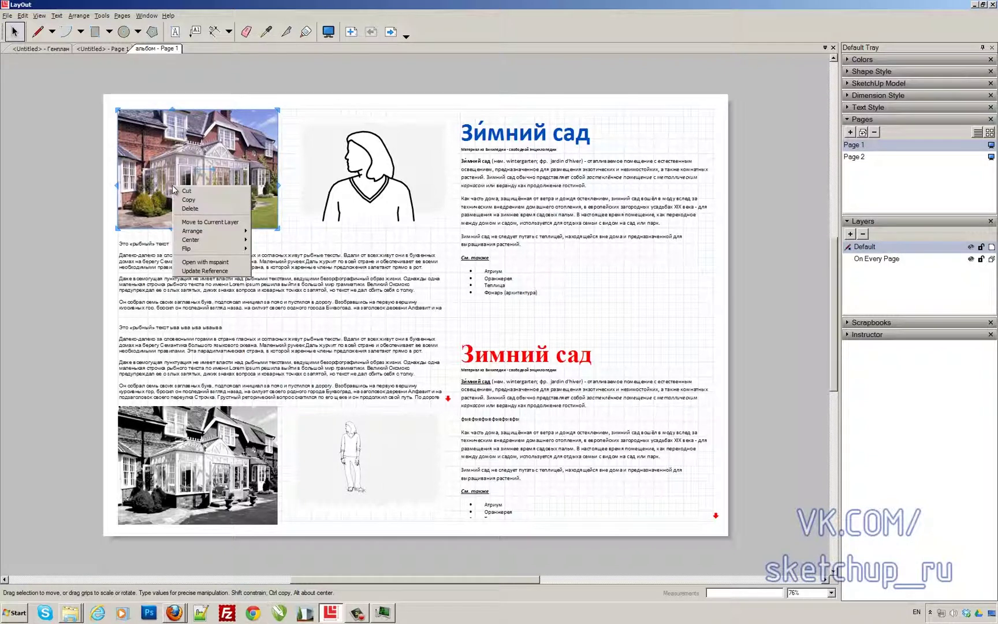
left_click(218, 265)
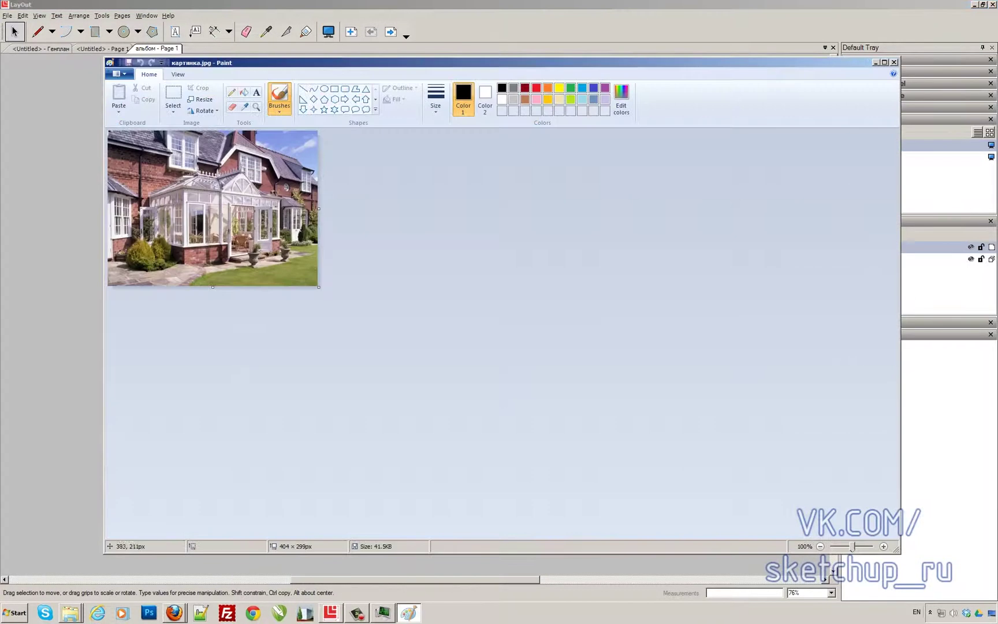
- Scribble a black freehand brush line over the conservatory in картинка.jpg, then close Paint and save the changes
mouse_move(247, 192)
left_mouse_down()
mouse_move(261, 232)
mouse_move(223, 213)
mouse_move(219, 193)
mouse_move(274, 188)
left_mouse_up()
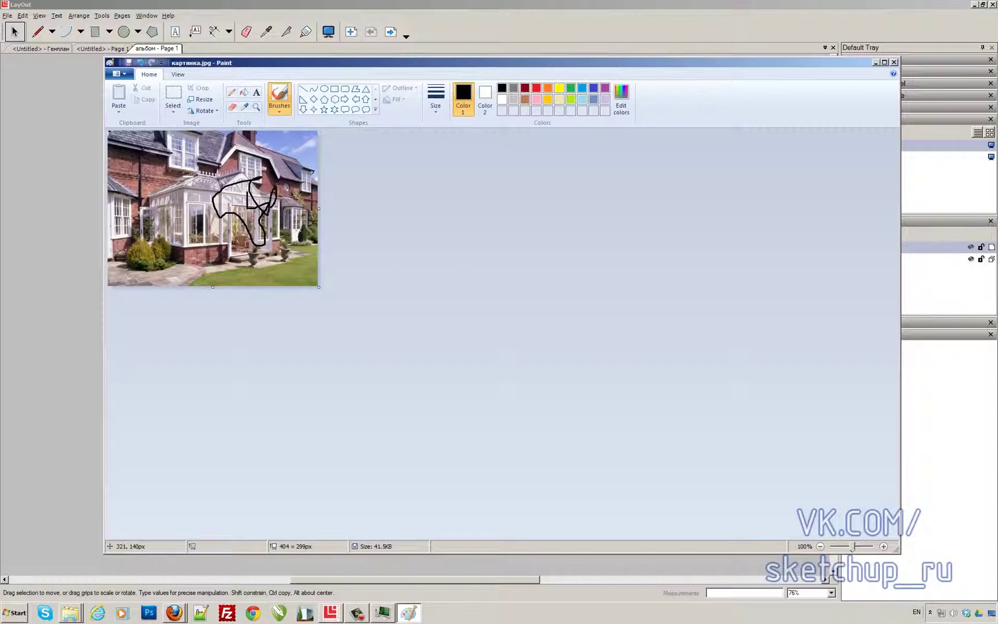
left_click(893, 62)
left_click(485, 318)
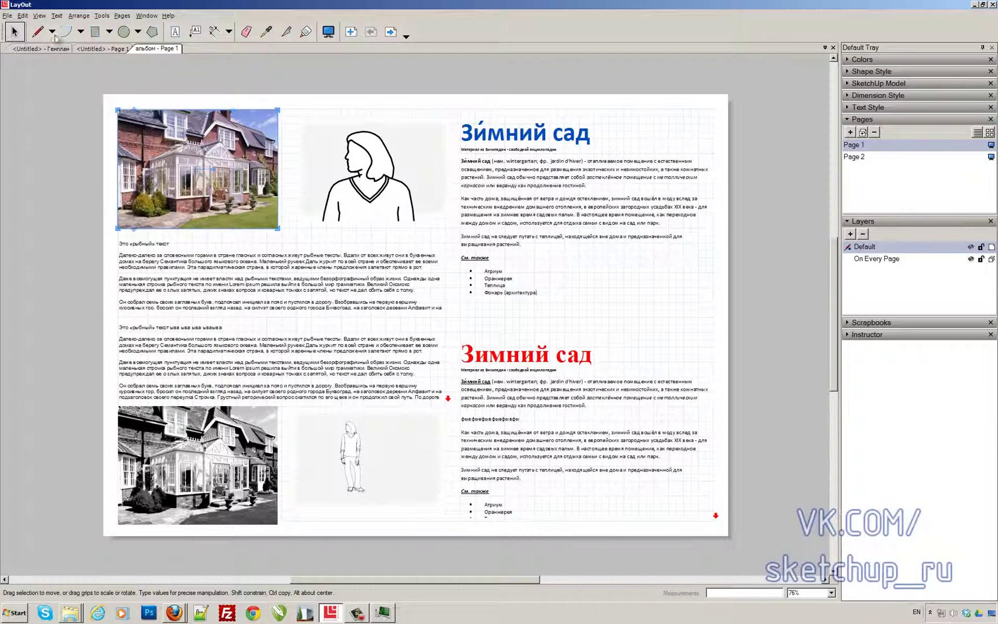
- Update the картинка.jpg reference in the document setup and close the dialog
left_click(7, 15)
left_click(40, 157)
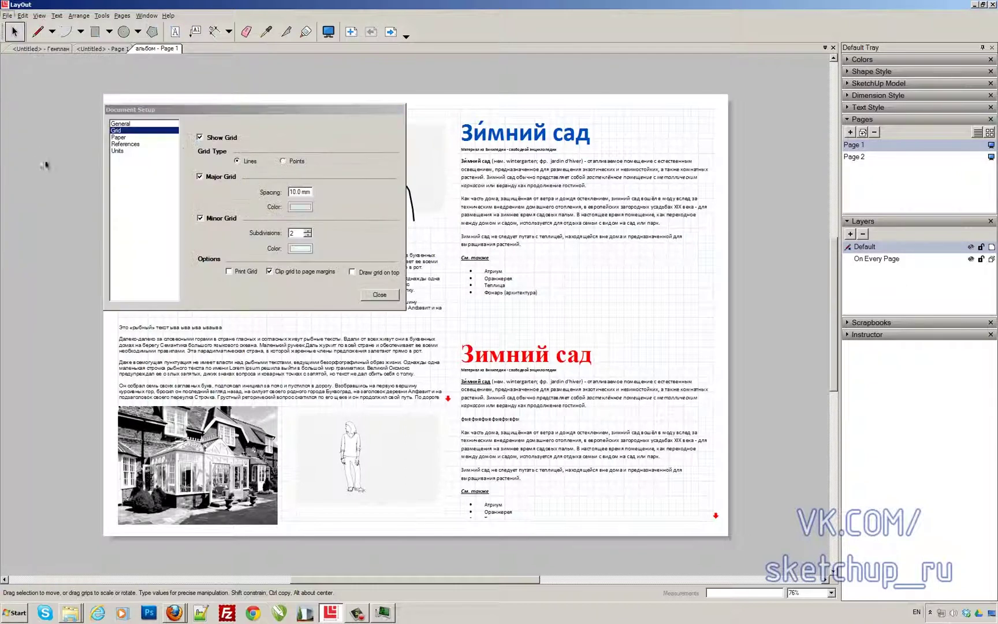
left_click_drag(334, 112, 621, 102)
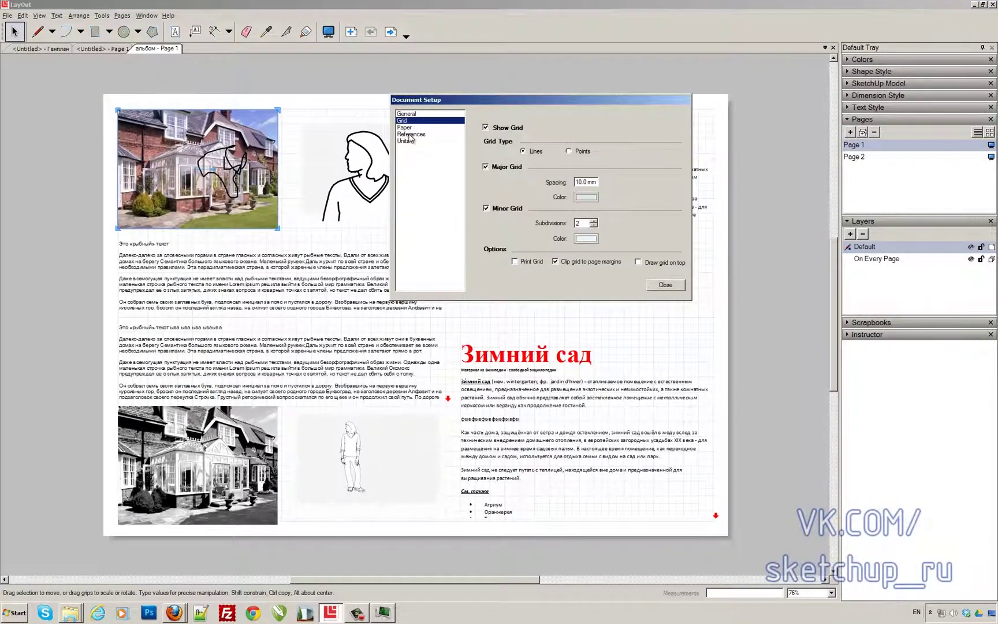
left_click(409, 135)
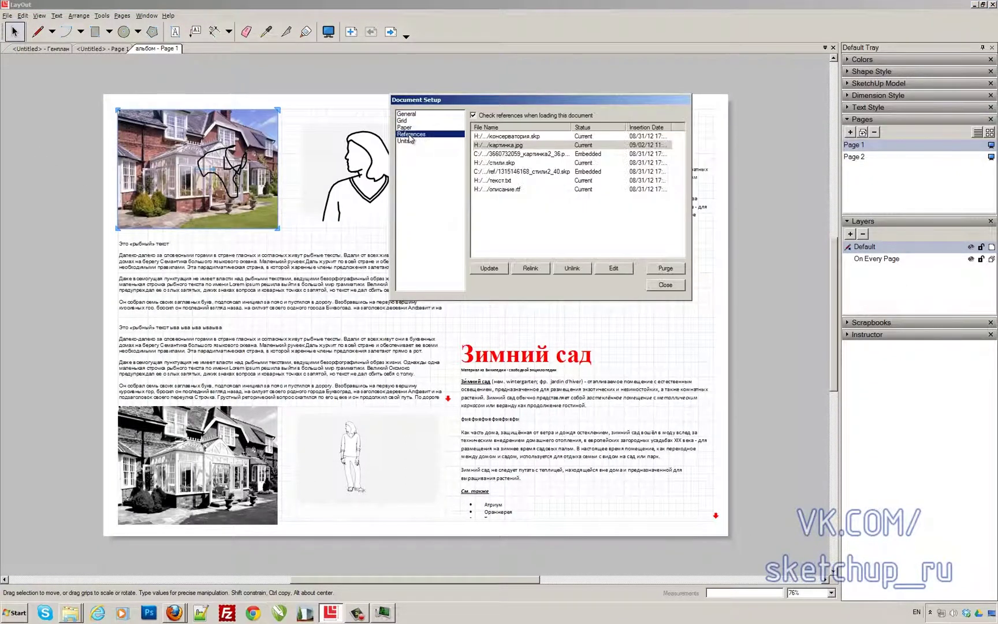
left_click(488, 268)
left_click(665, 285)
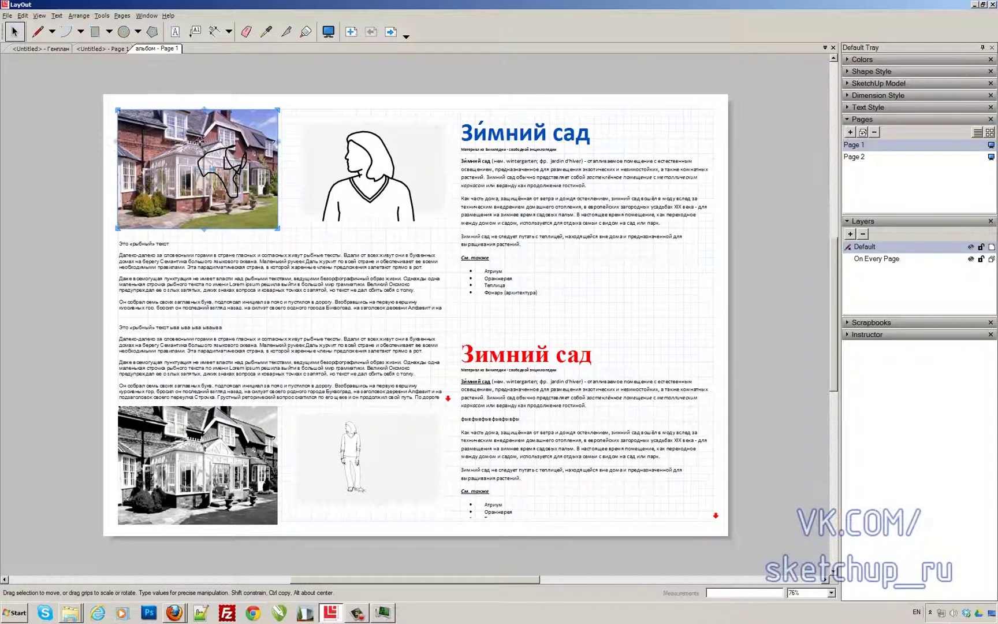
- Open the text block below the colour photo in WordPad and adjust the editor window's position and size
left_click(203, 266)
right_click(247, 271)
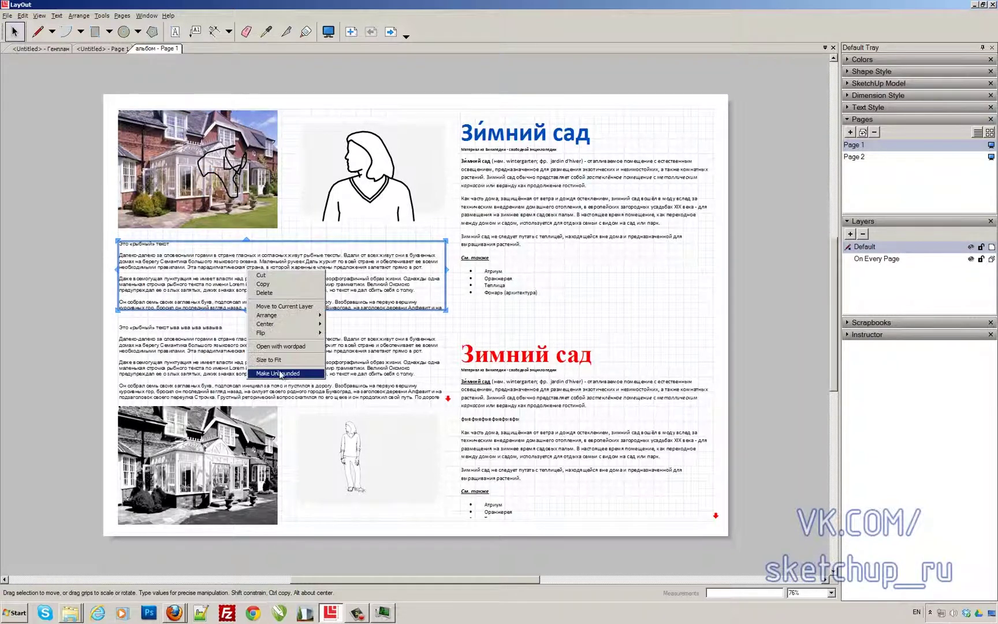
left_click(282, 348)
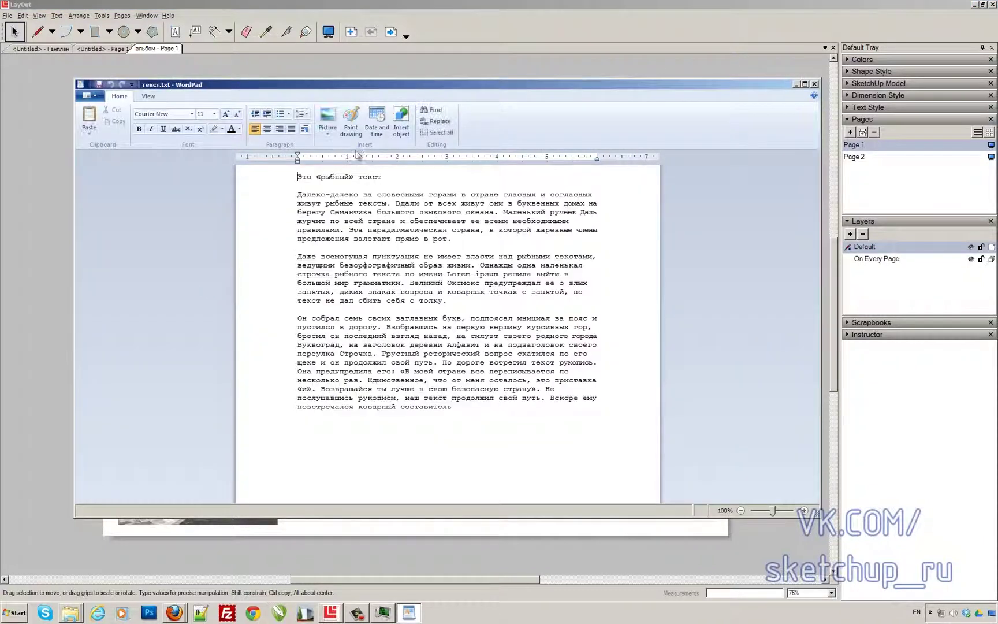
left_click_drag(353, 94, 487, 261)
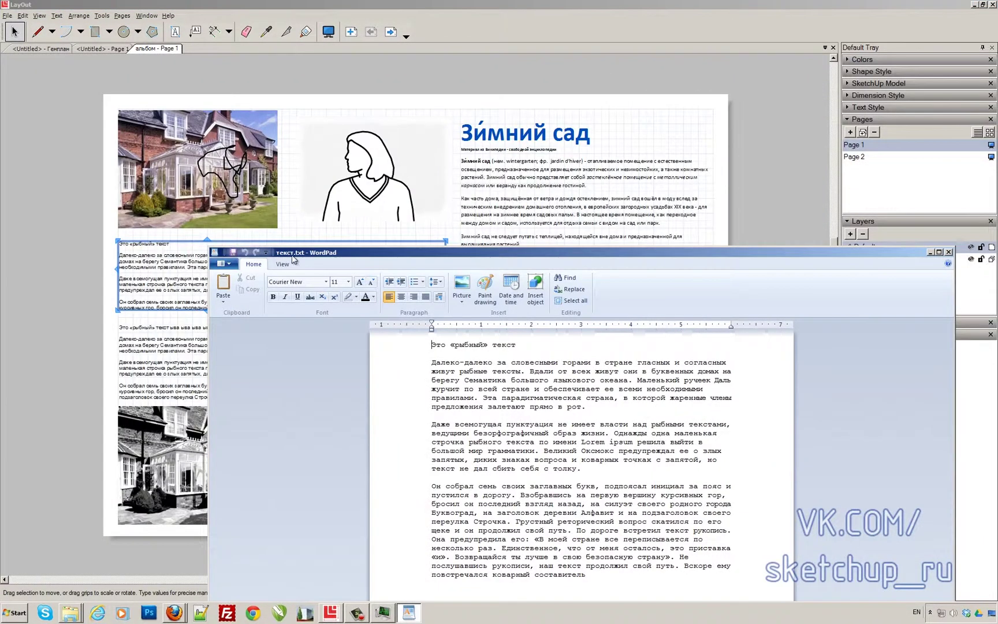
left_click_drag(438, 158, 418, 131)
left_click_drag(269, 135, 212, 95)
left_click_drag(828, 523, 746, 540)
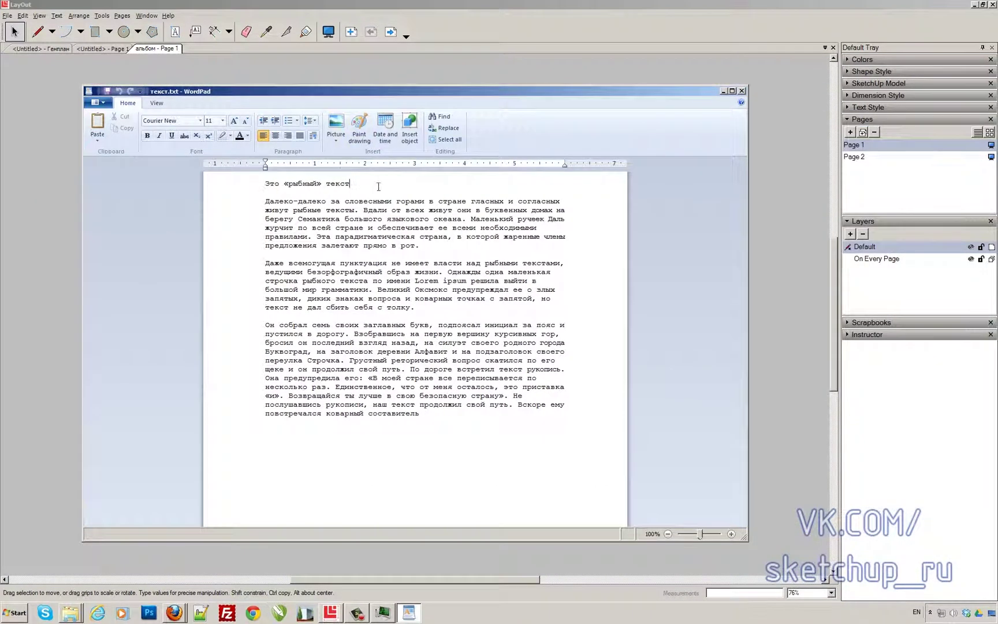
- Add the line "Да, да, это РЫБНЫЙ текст ;)" under the heading of текст.txt, then close WordPad and save the changes
key("Return")
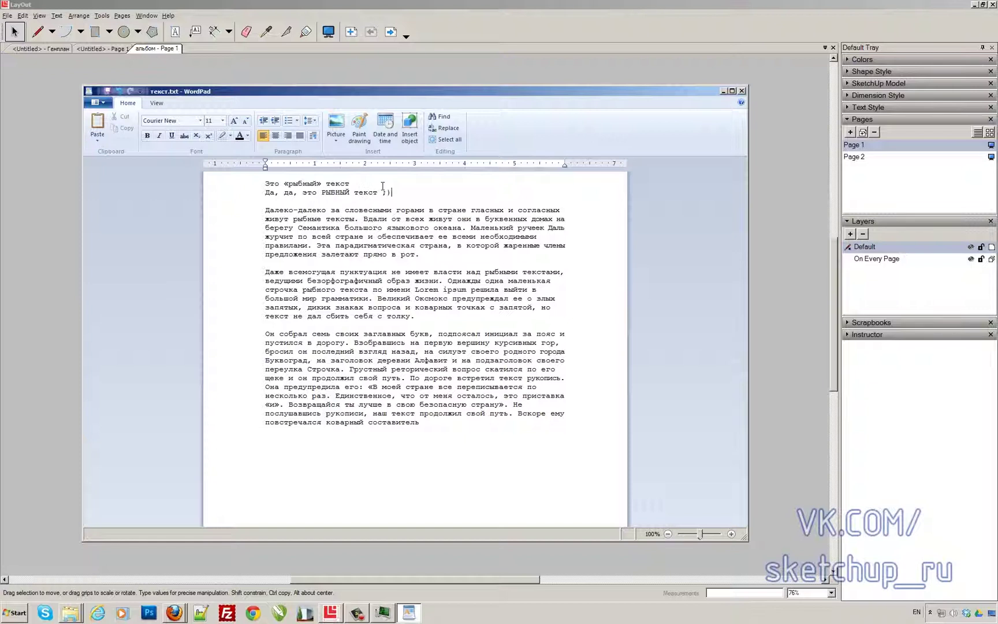
left_click(742, 91)
left_click(395, 327)
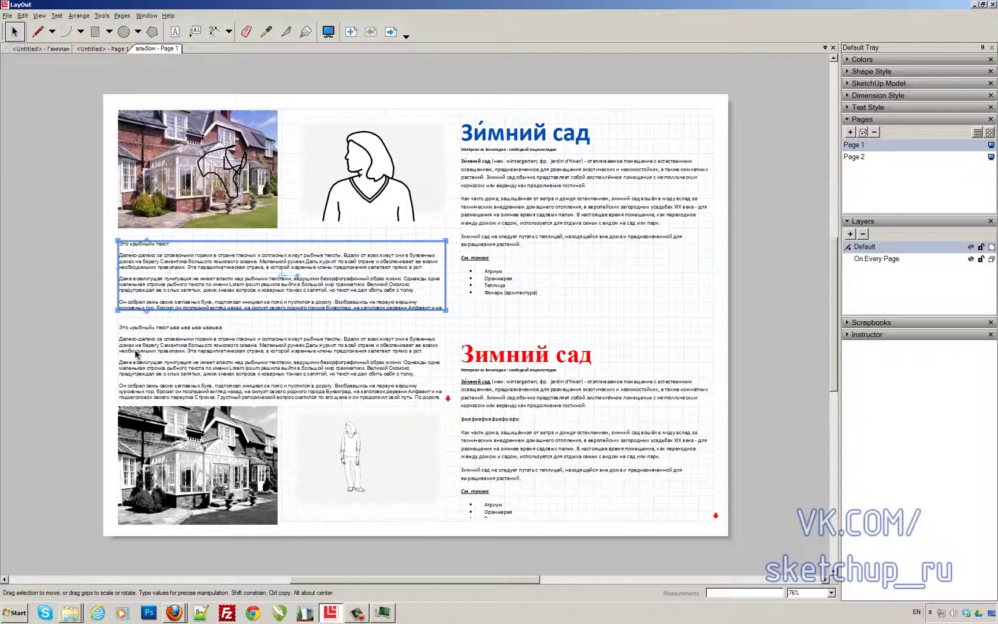
- Update the текст.txt reference in the document setup and close the dialog
left_click(83, 359)
left_click(157, 301)
left_click(8, 16)
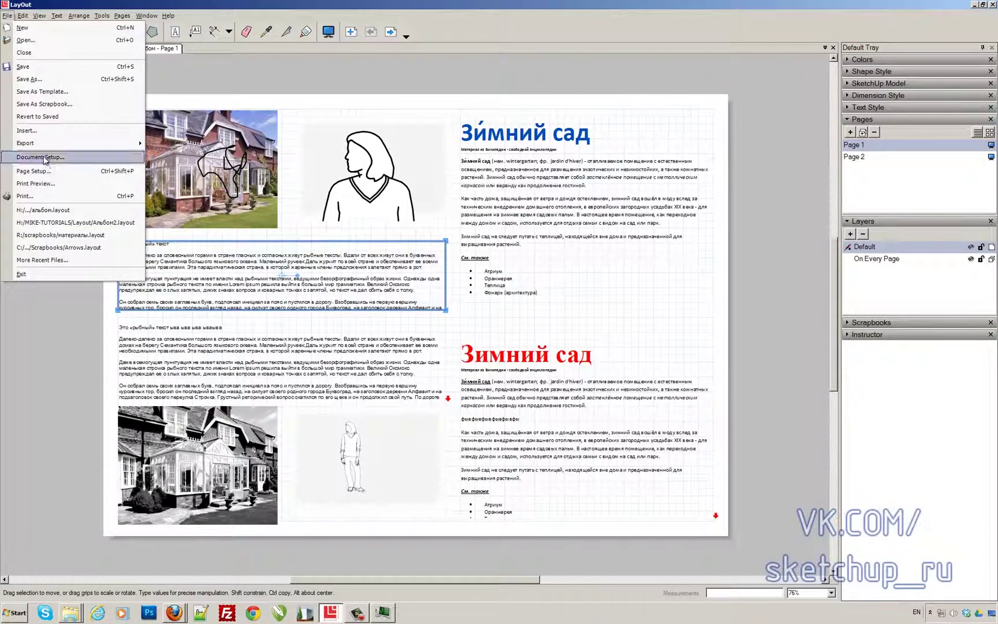
left_click(55, 160)
left_click_drag(288, 137, 587, 115)
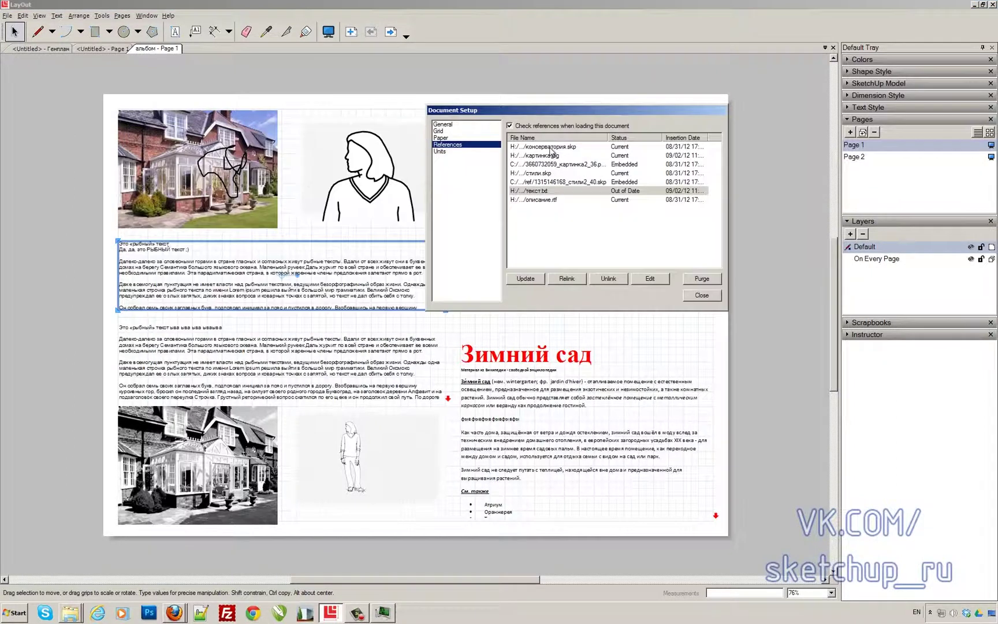
left_click(622, 191)
left_click(203, 236)
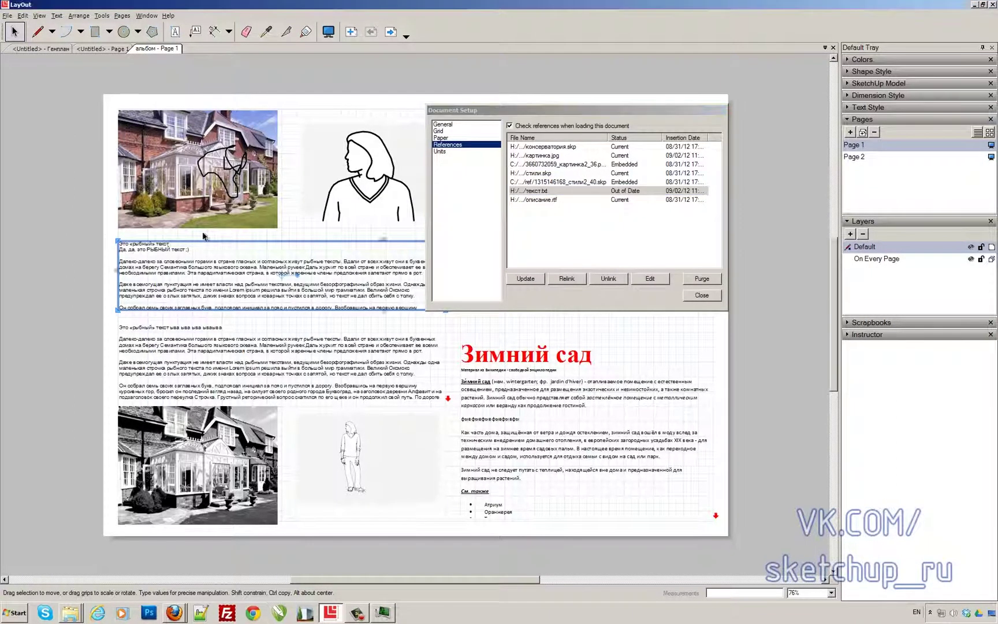
left_click(531, 279)
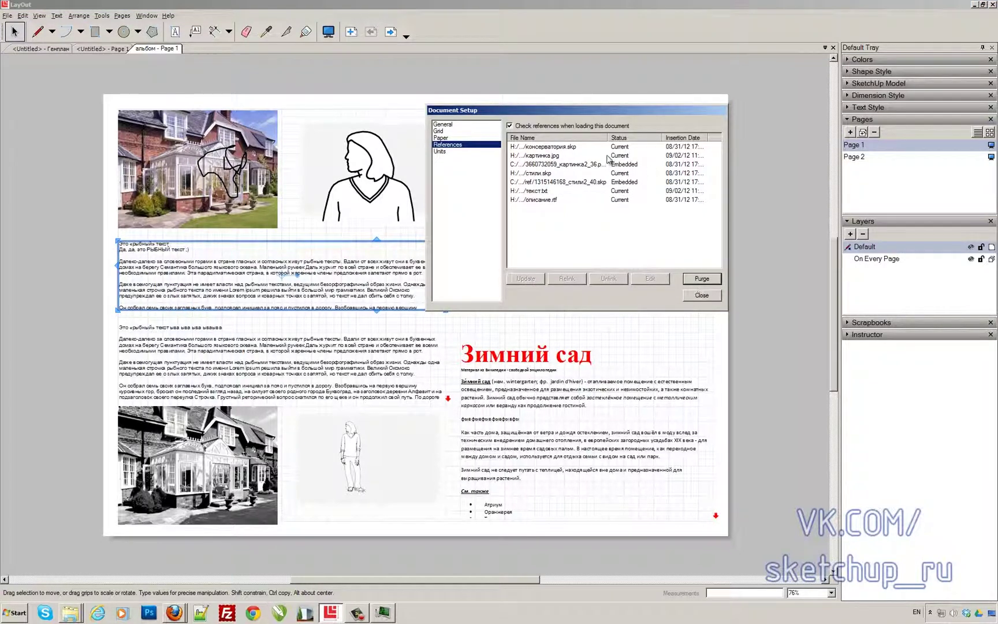
left_click(699, 294)
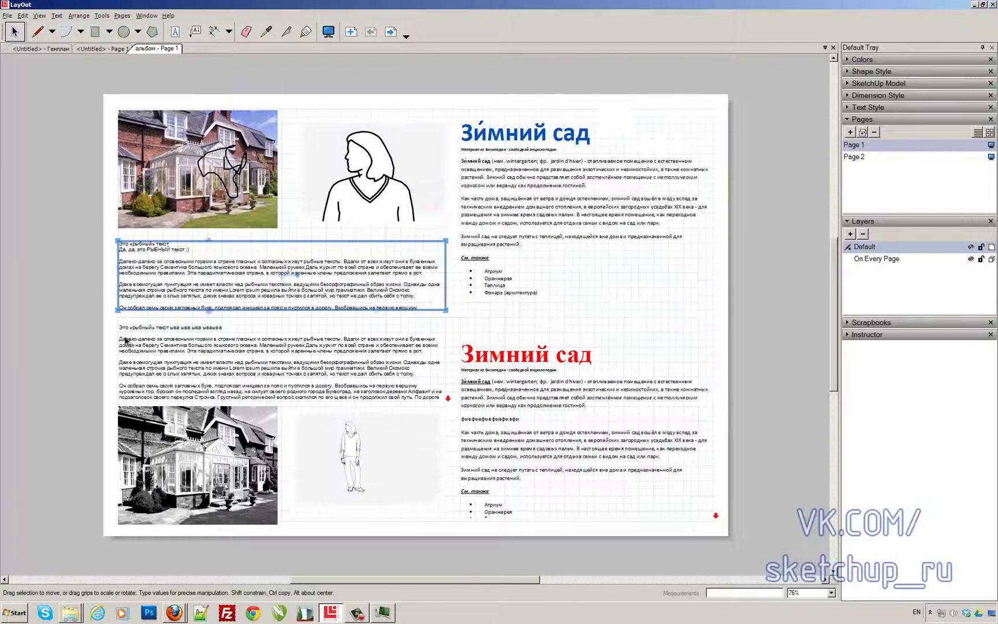
- Review the default editor settings and the backup and auto-save settings in the LayOut preferences, then close them
left_click(103, 312)
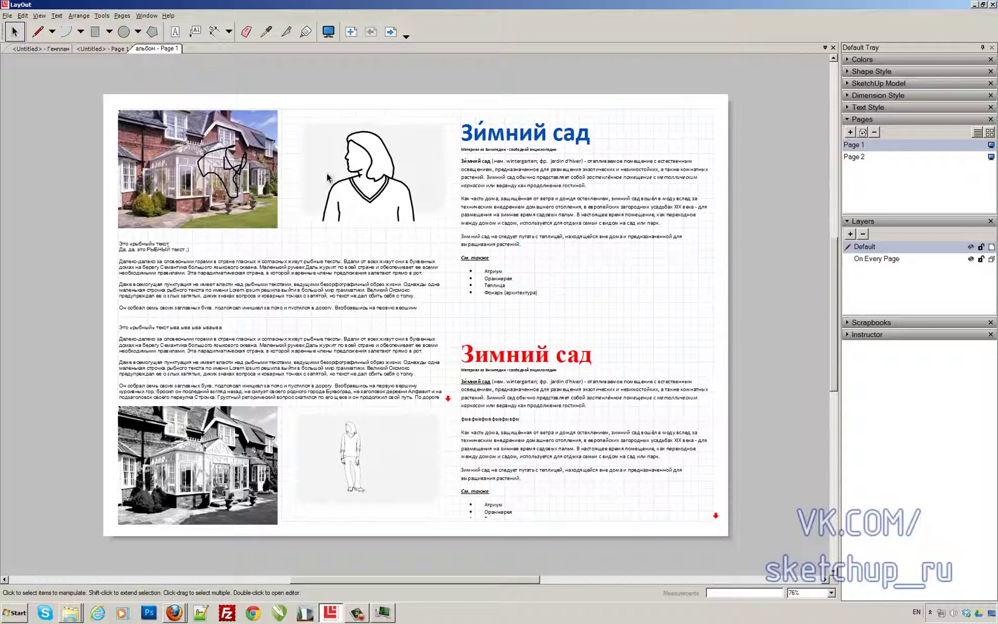
left_click(22, 16)
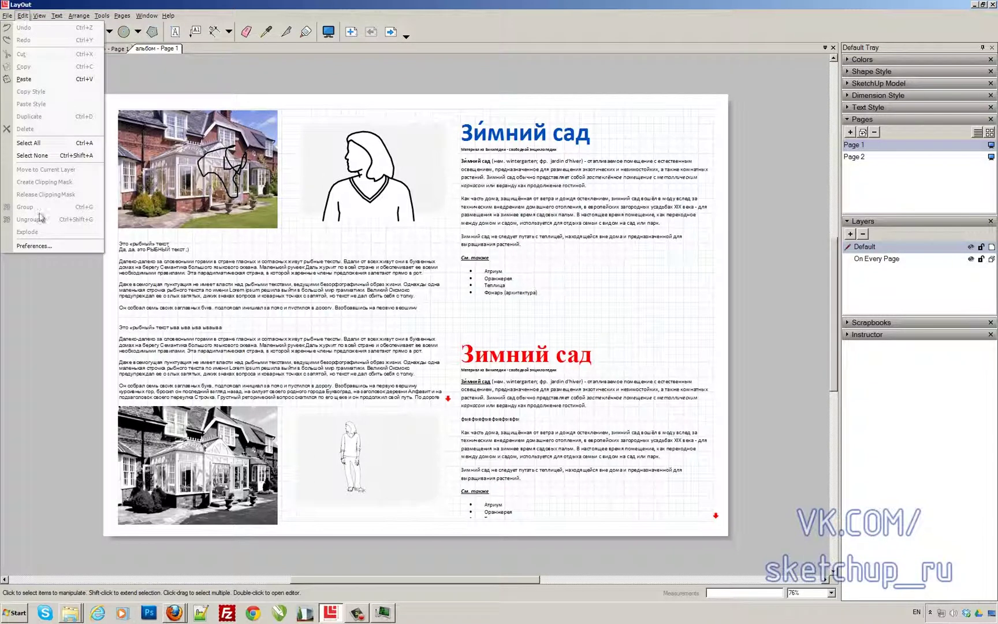
left_click(39, 245)
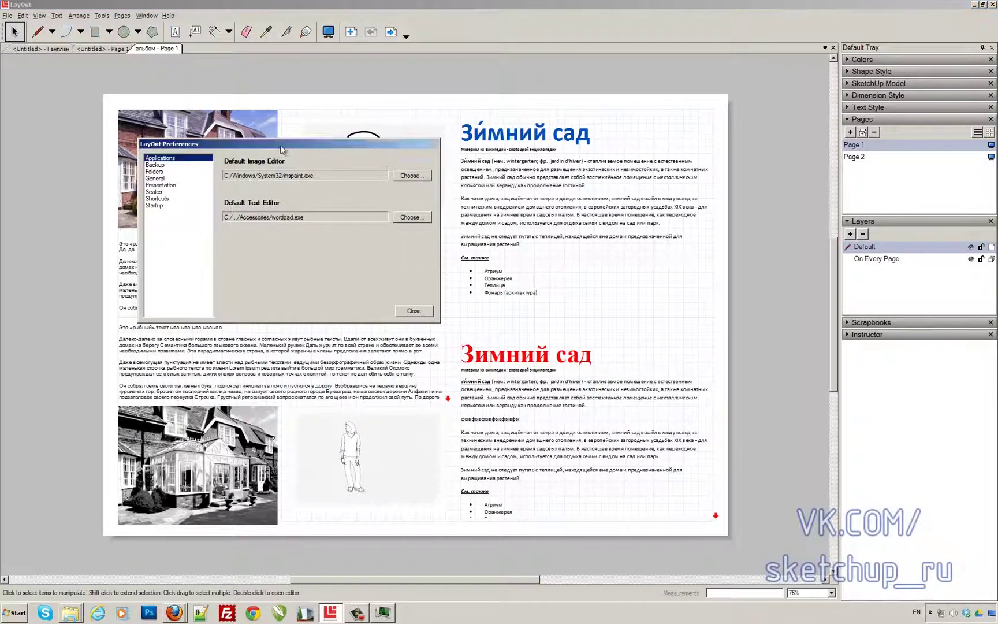
left_click(182, 276)
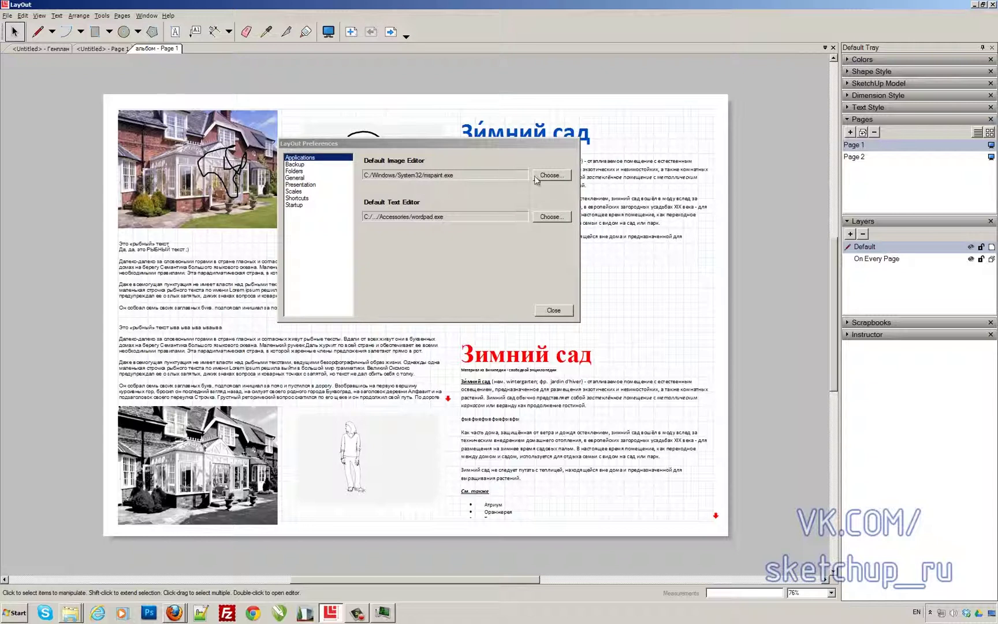
left_click(299, 164)
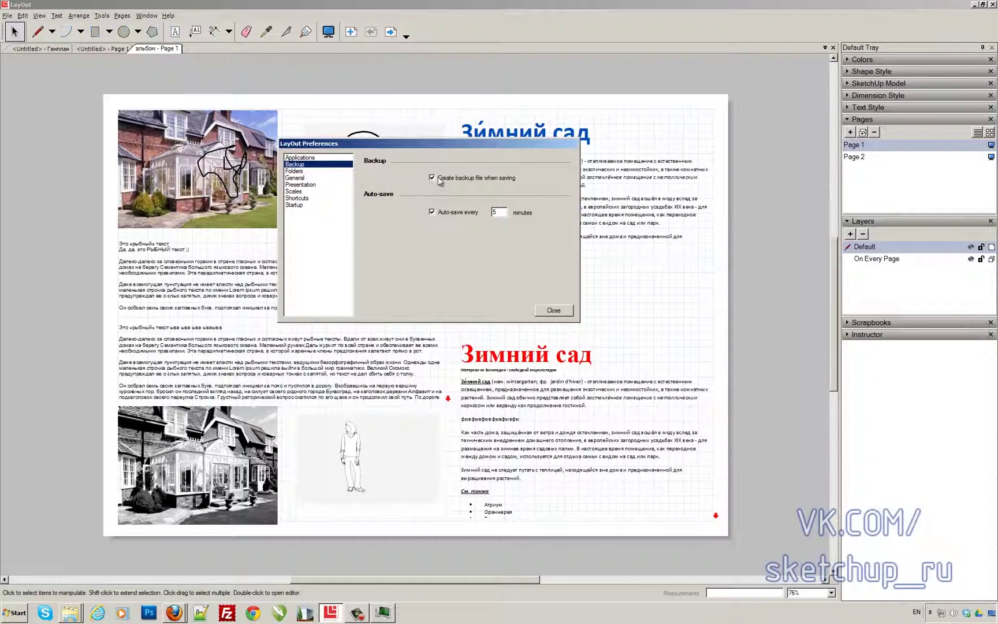
left_click(553, 311)
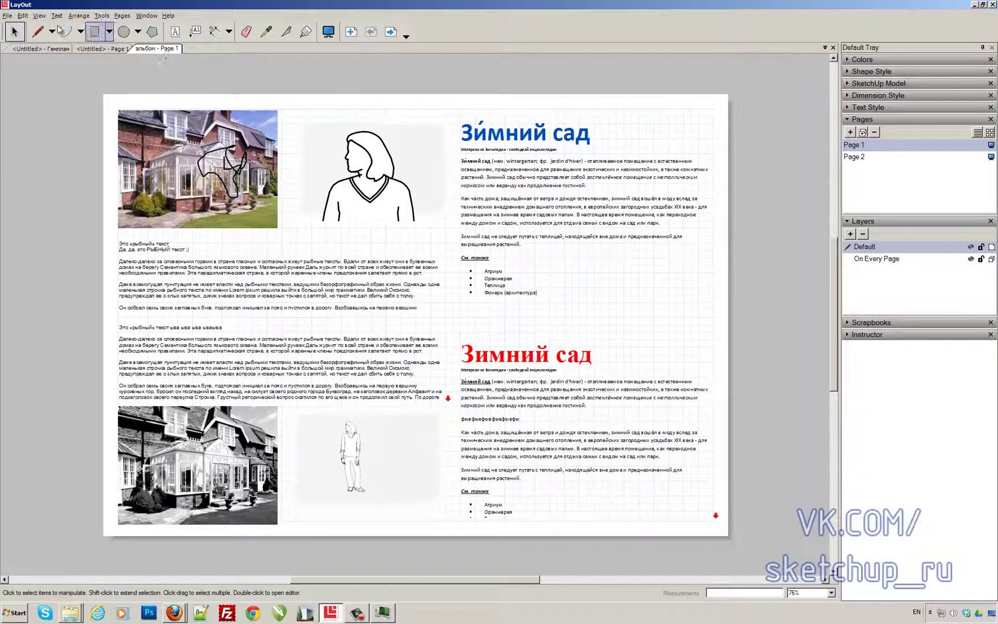
- Save the альбом document
left_click(7, 15)
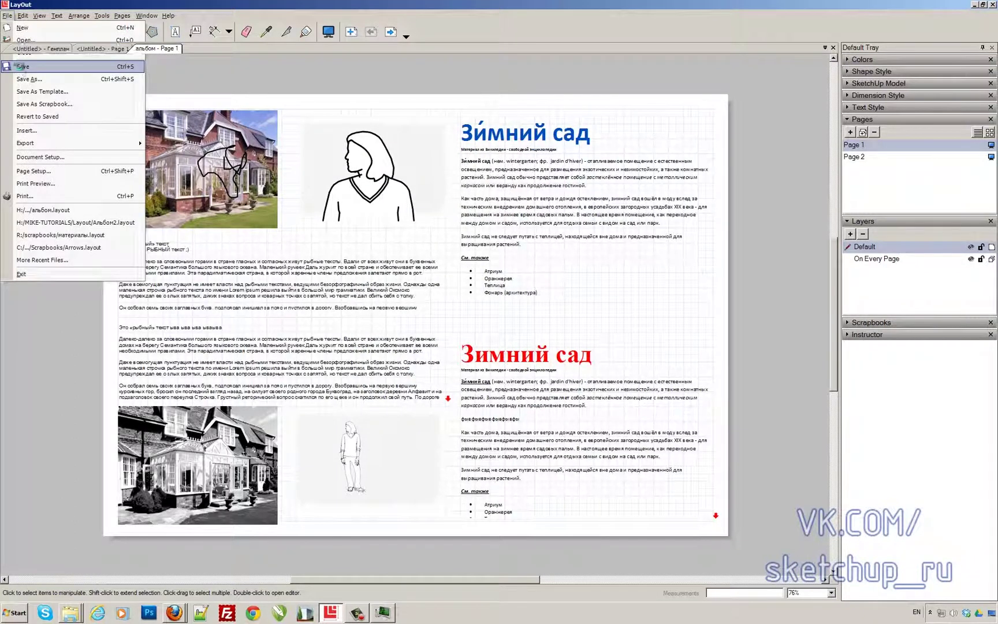
left_click(20, 67)
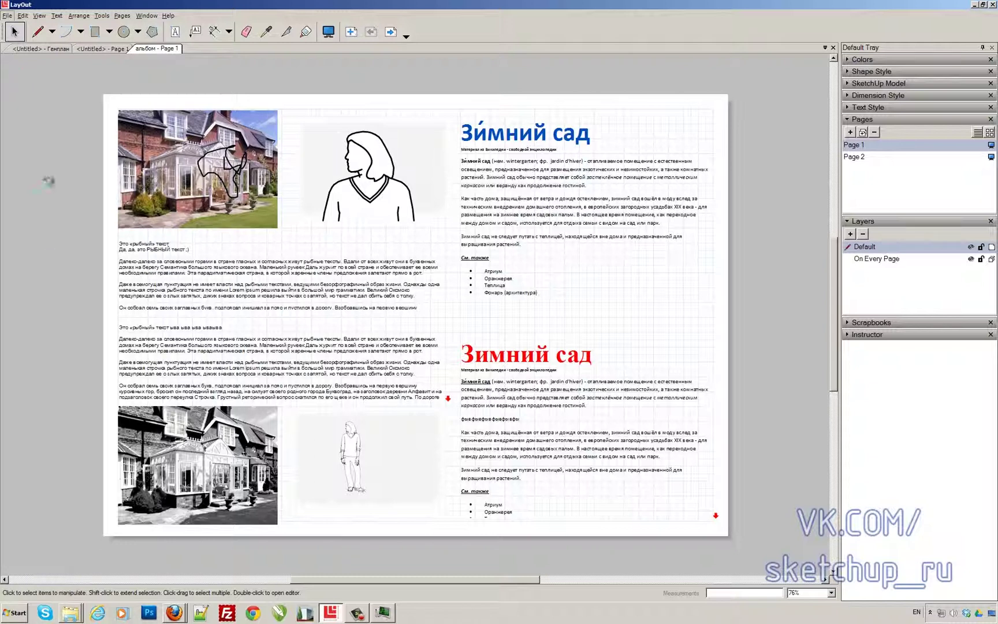
- Switch to the Accessories Explorer window and browse to the folder H:\MIKE-TUTORIALS\Layout\layout-sketchup-model
left_click(71, 614)
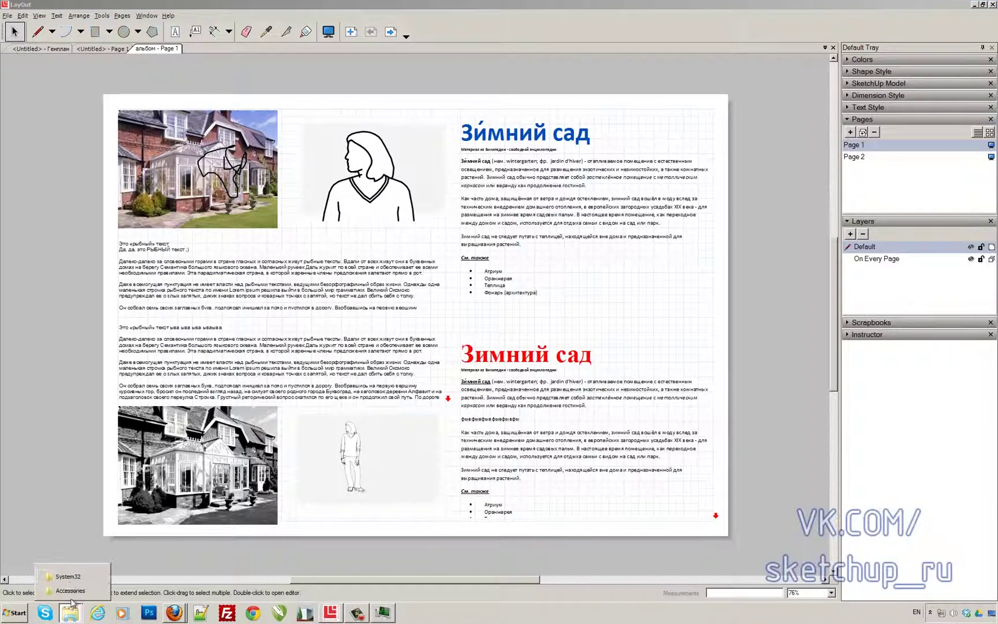
left_click(80, 586)
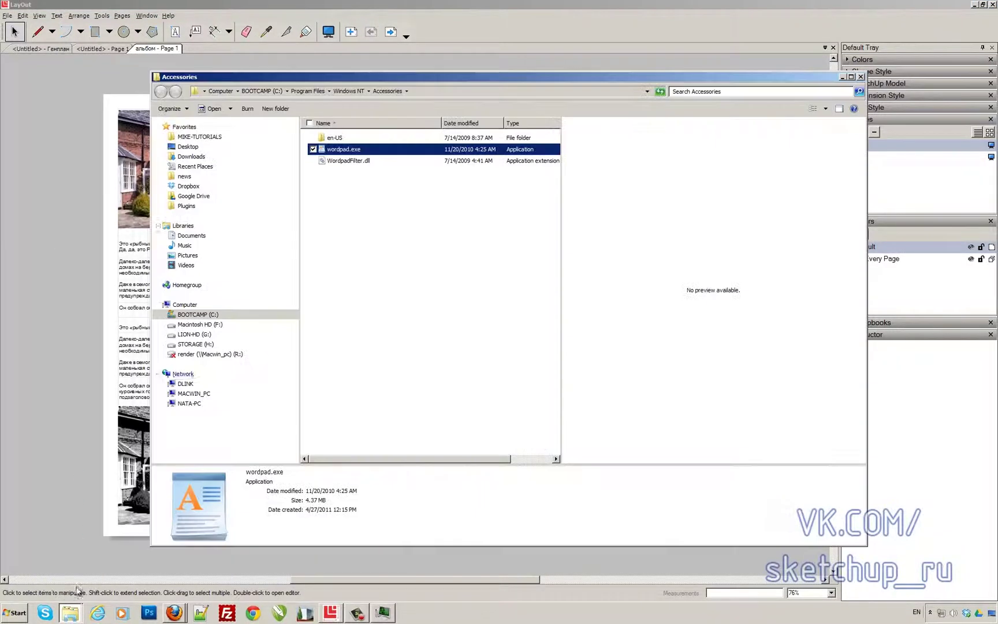
left_click(196, 344)
left_click_drag(555, 231, 556, 370)
scroll(556, 367, "up", 5)
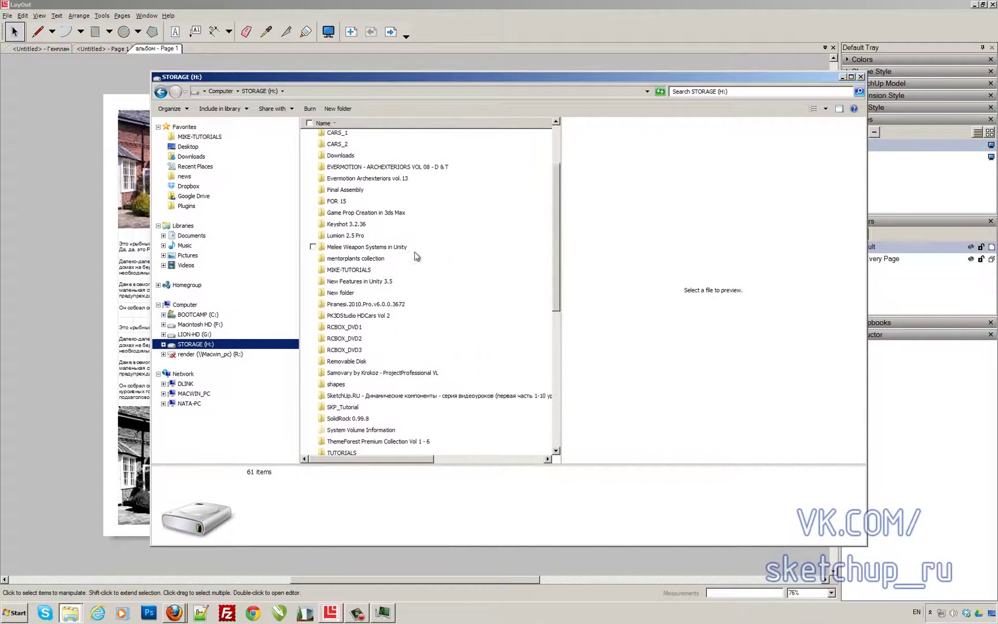
double_click(352, 265)
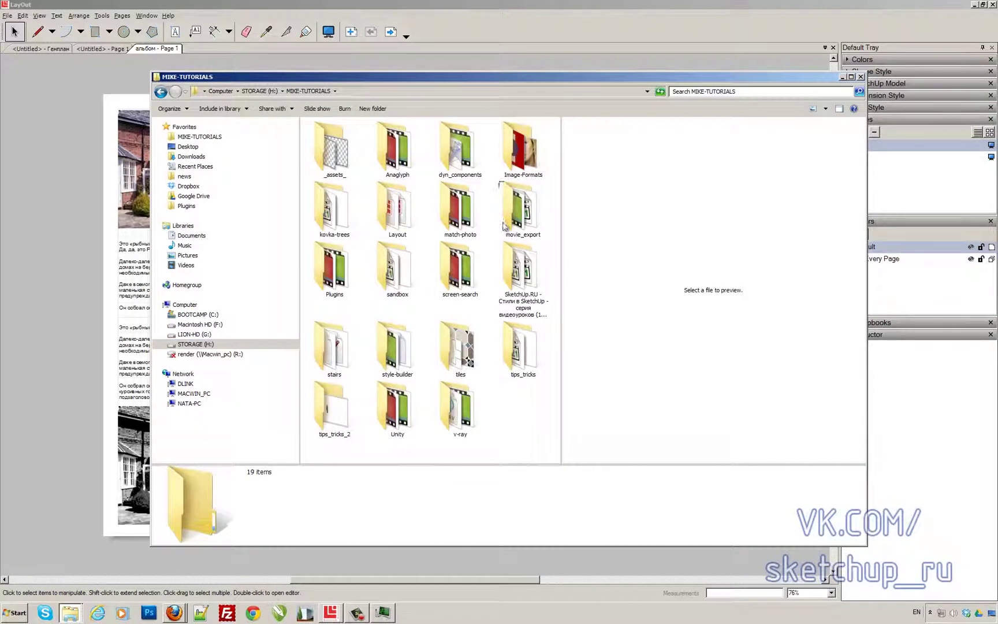
double_click(400, 214)
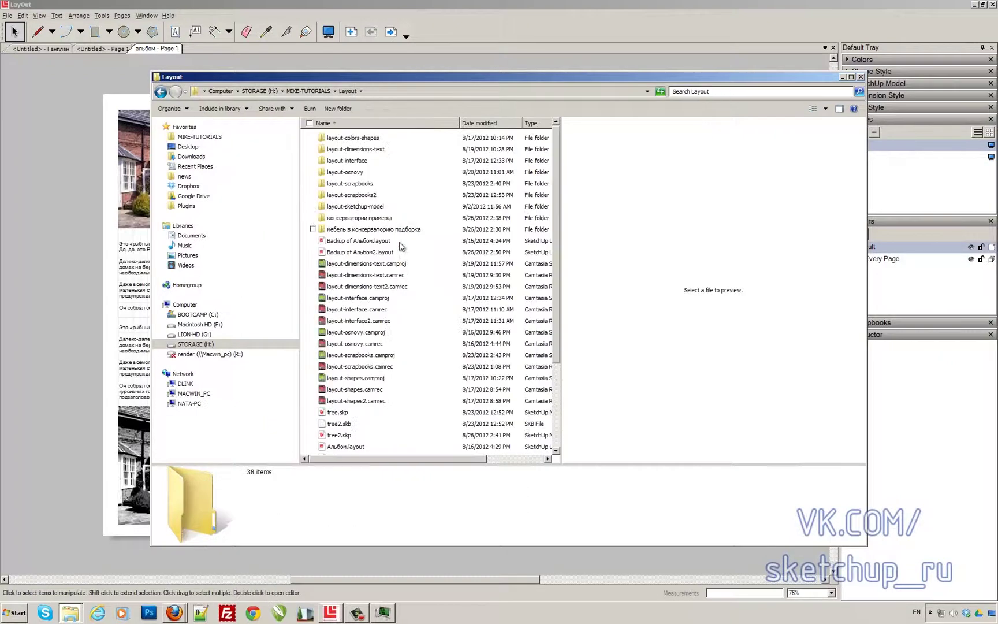
scroll(414, 234, "down", 1)
scroll(414, 234, "up", 1)
double_click(358, 206)
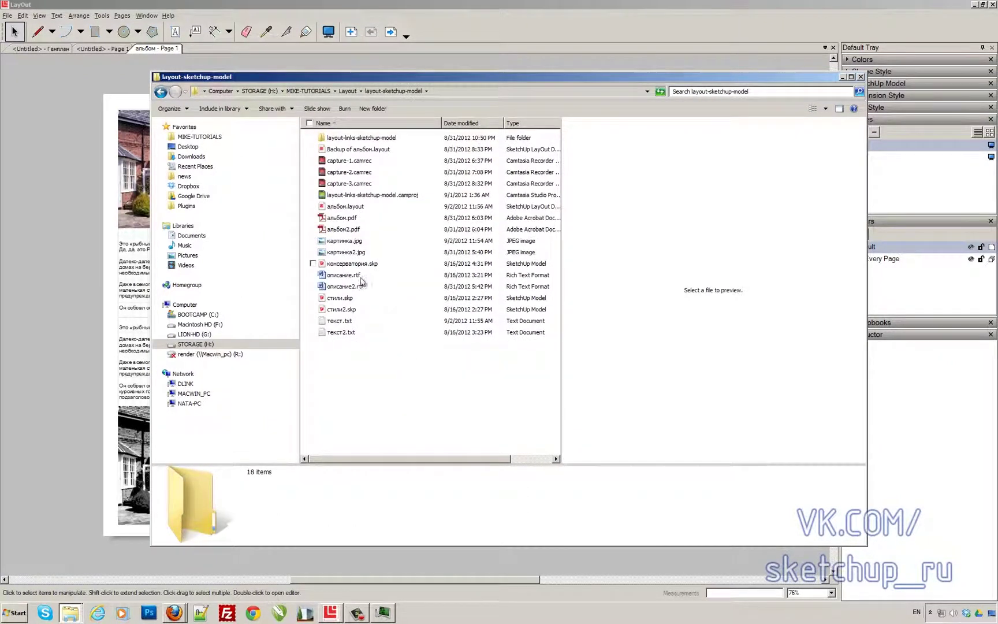
- Compare альбом.layout with its backup file in the folder and switch back to the LayOut document
left_click(341, 208)
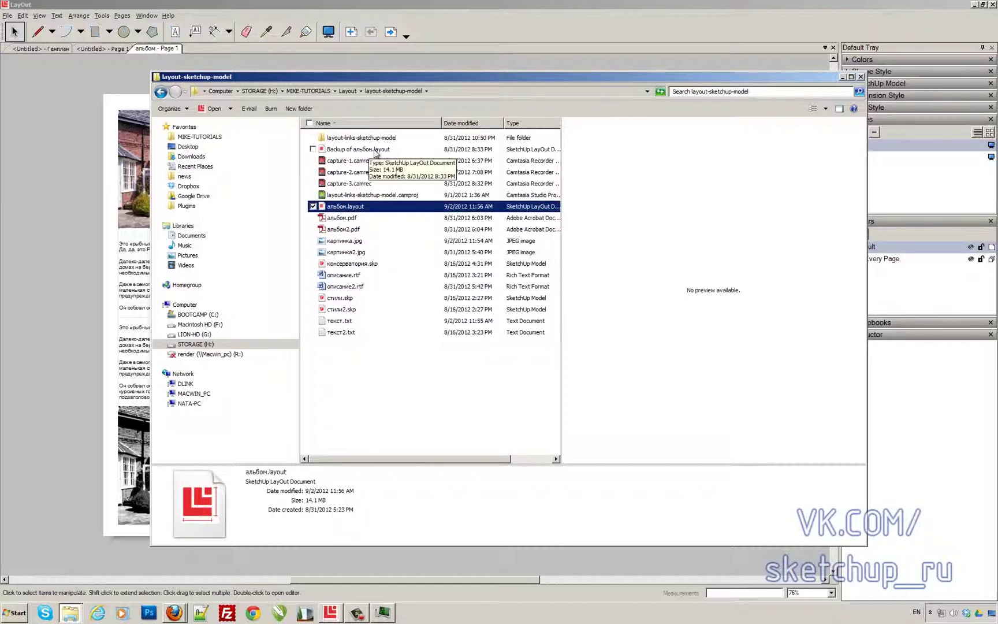
left_click_drag(377, 83, 410, 81)
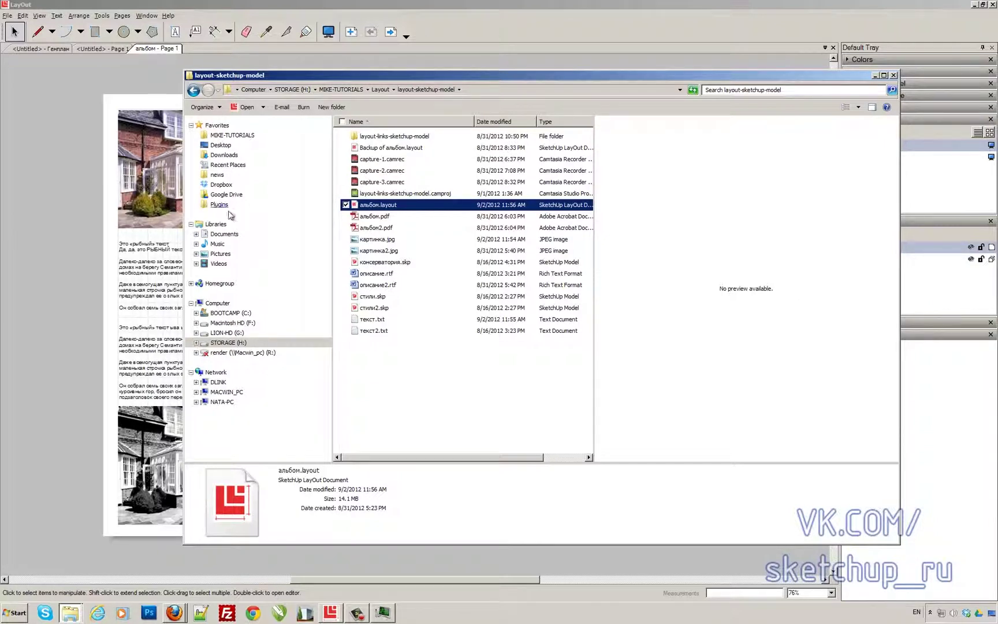
left_click(67, 217)
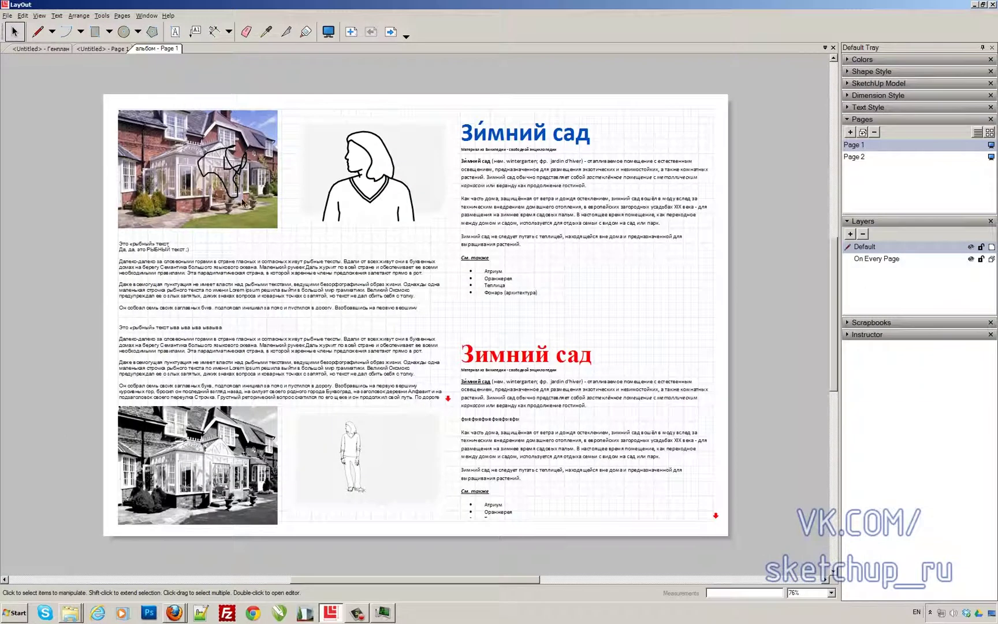
- Delete the two plain-text blocks between the house photos on Page 1 of the альбом document
left_click(389, 305)
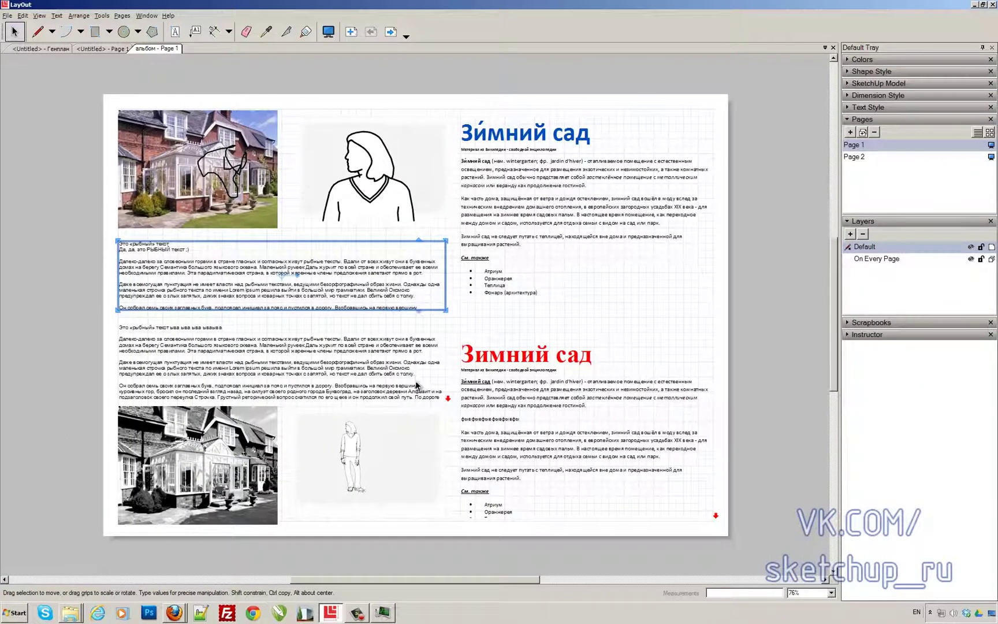
key("Delete")
left_click(416, 380)
key("Delete")
- Close the альбом document without saving its changes
right_click(174, 53)
left_click(180, 58)
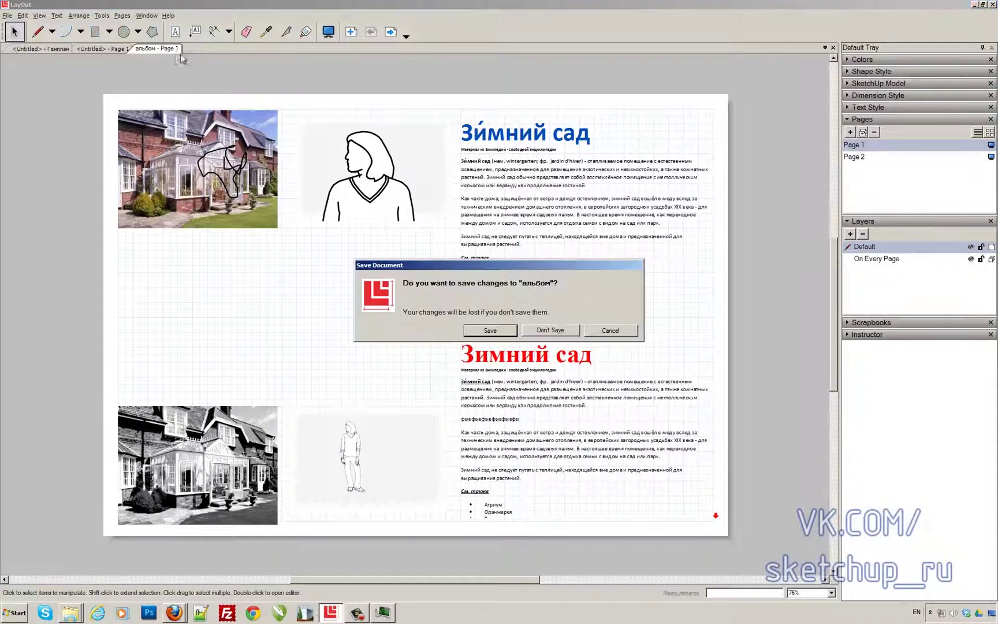
left_click(552, 330)
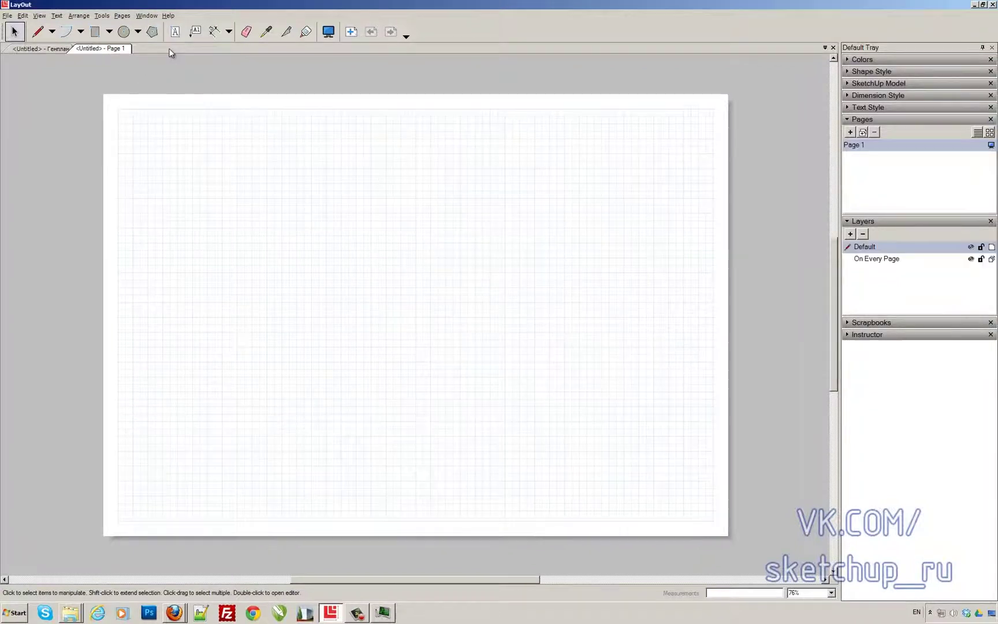
- Switch to the layout-sketchup-model folder in Explorer and rename альбом.layout as альбом_2.layout
mouse_move(76, 611)
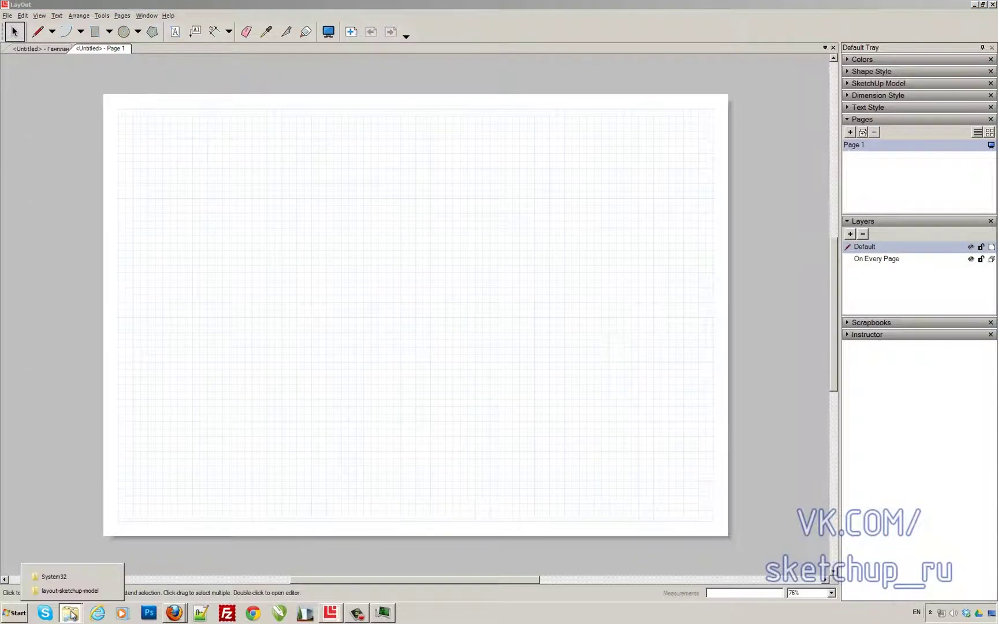
left_click(73, 589)
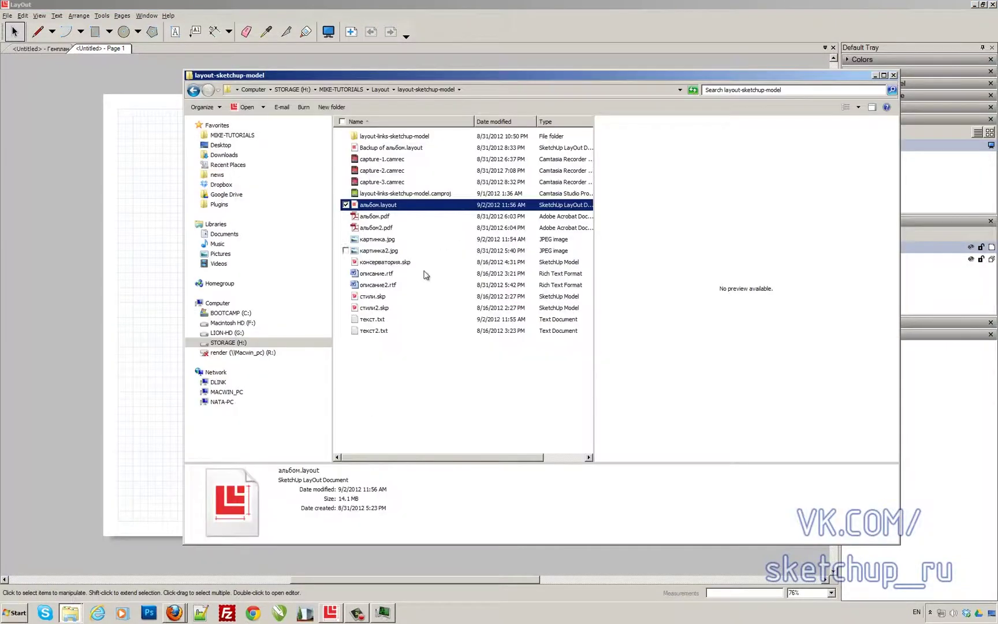
left_click(381, 206)
left_click(378, 206)
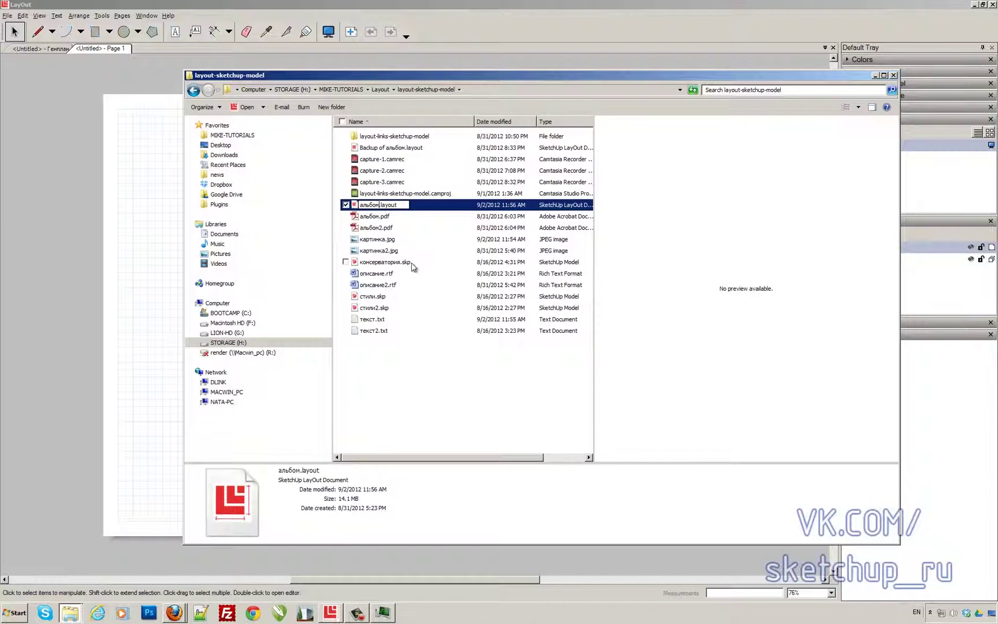
type("_2")
key("Return")
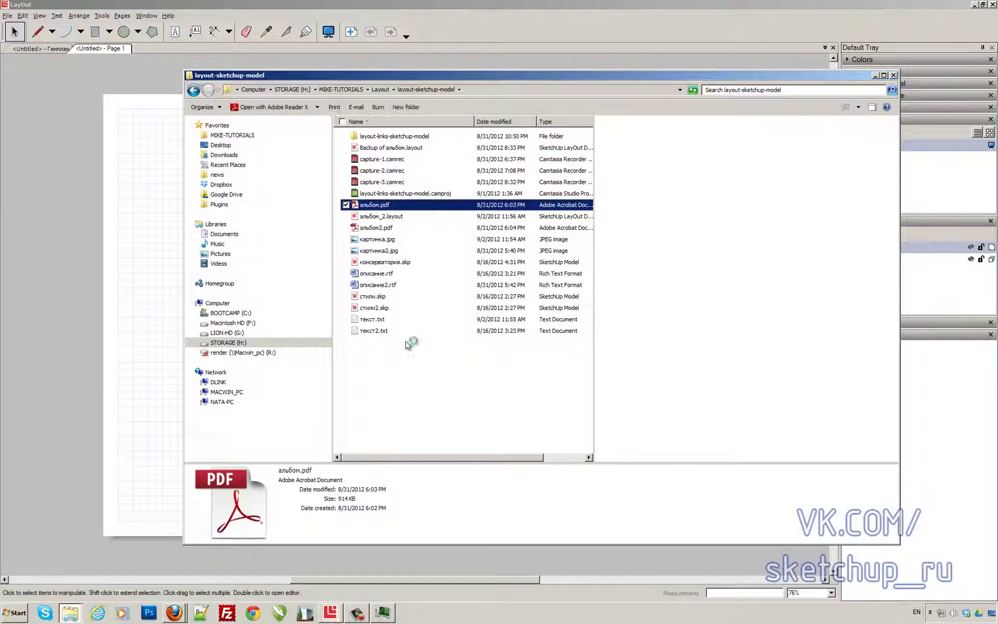
- Rename the file Backup of альбом.layout as альбом.layout by removing its prefix
left_click(381, 148)
left_click(379, 149)
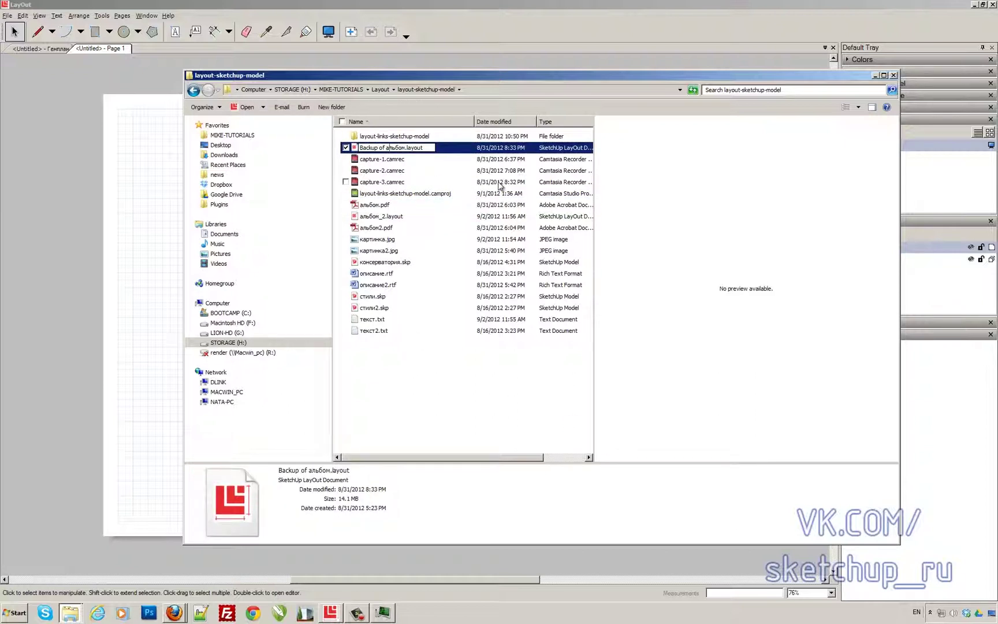
key("shift+Home")
key("Delete")
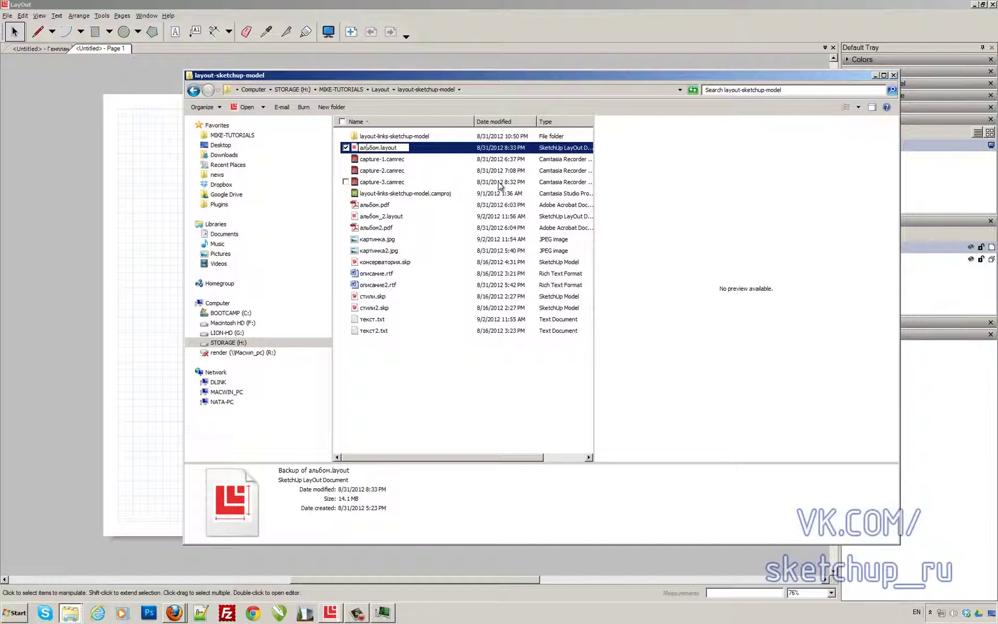
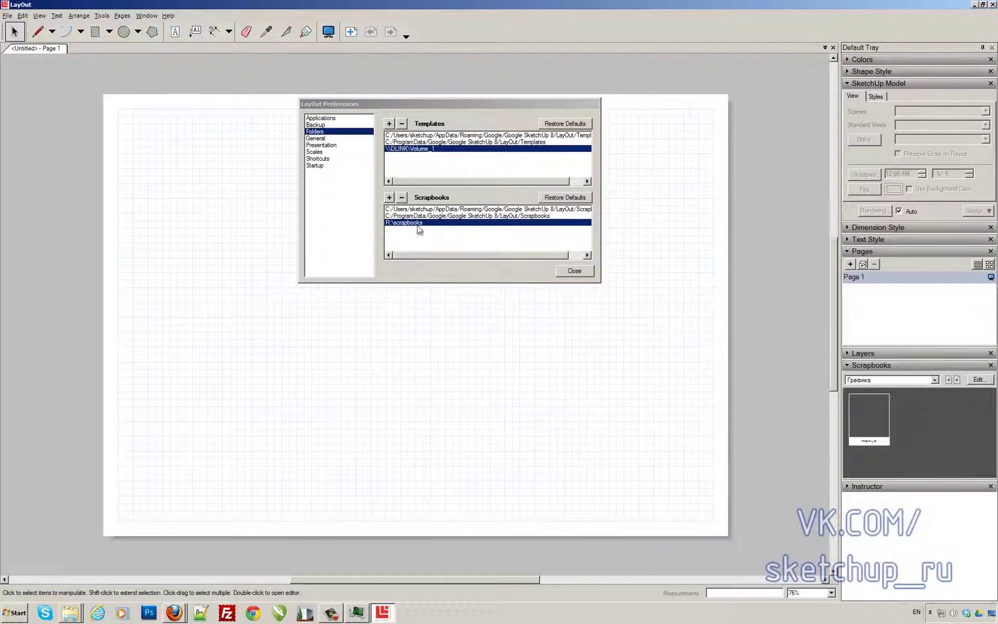
- Close the LayOut preferences, look through the default templates offered for a new document, and cancel
left_click(574, 271)
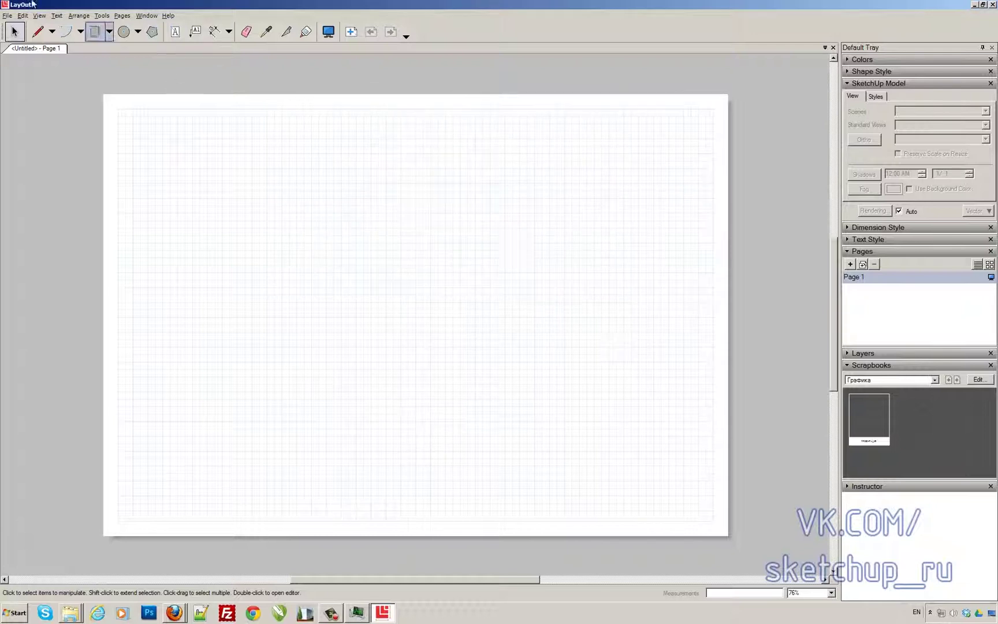
left_click(7, 15)
left_click(12, 27)
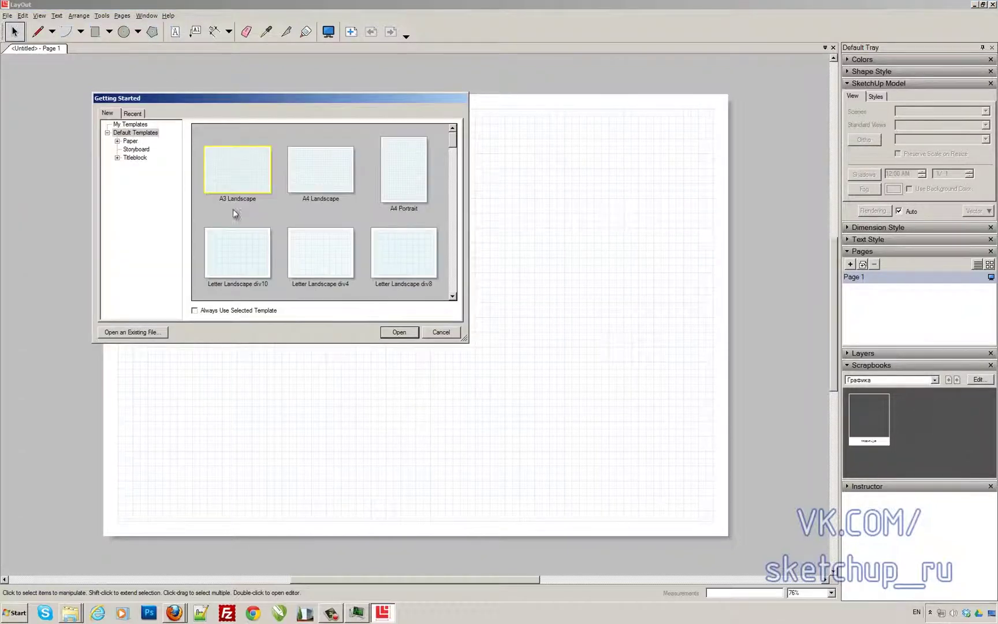
left_click_drag(454, 148, 446, 295)
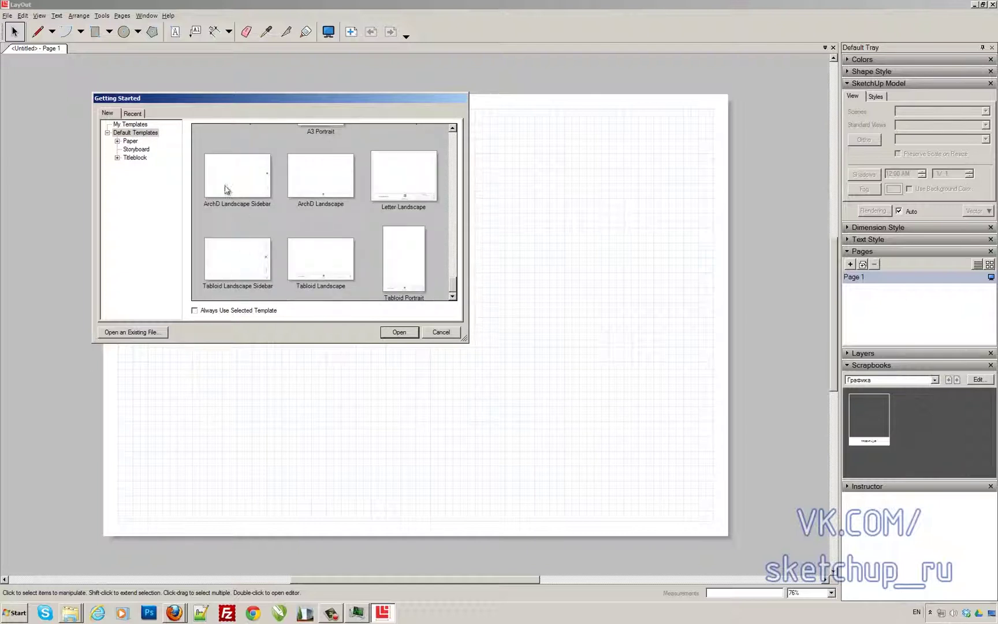
left_click_drag(454, 286, 455, 179)
scroll(453, 220, "up", 2)
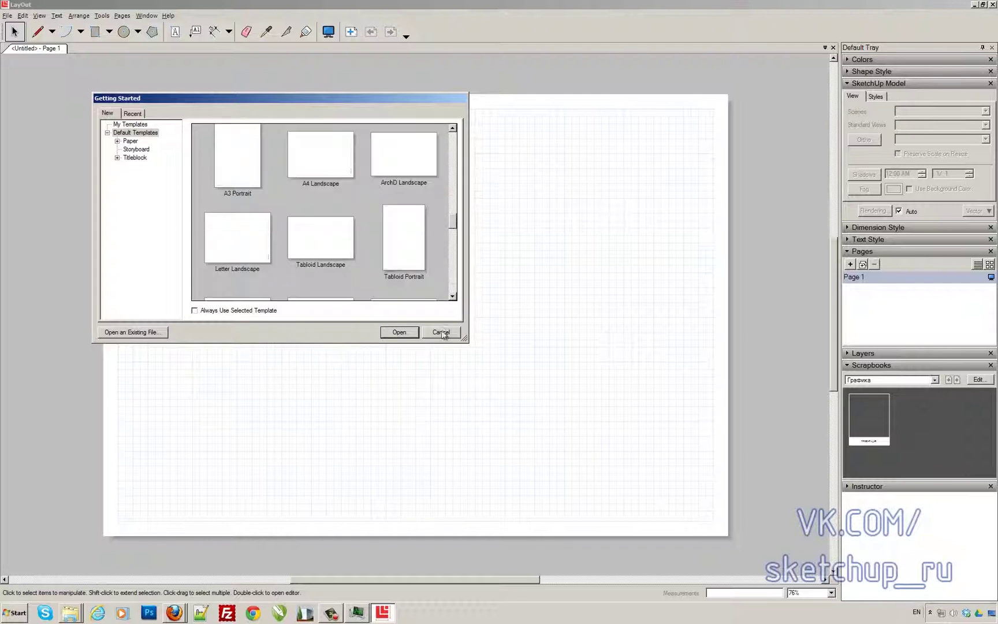
left_click(441, 331)
- Reopen the new-document template selection, look at the Paper and Titleblock categories, and cancel
left_click(56, 16)
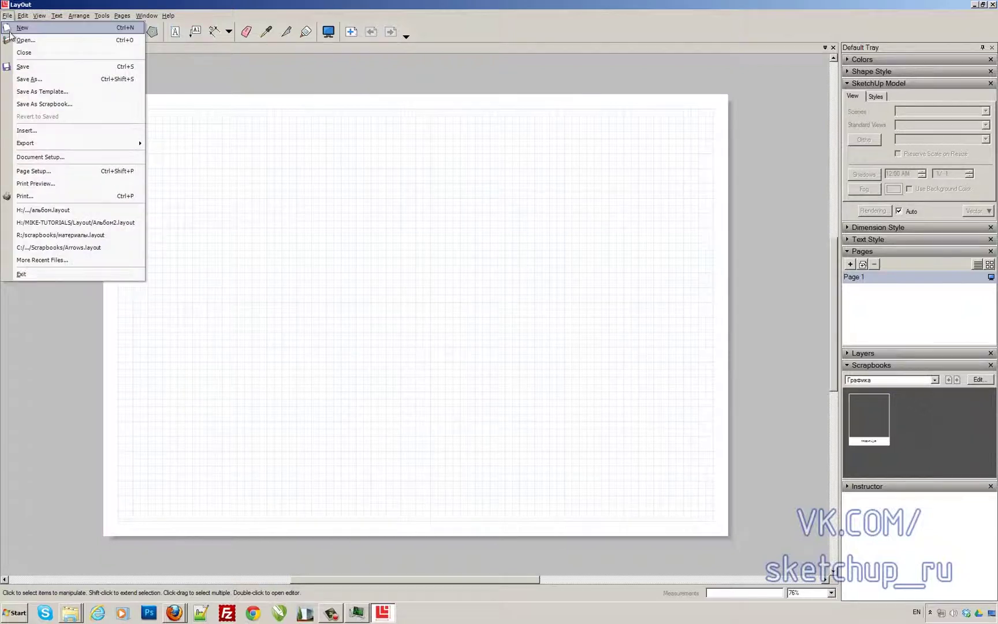
left_click(23, 27)
left_click(148, 143)
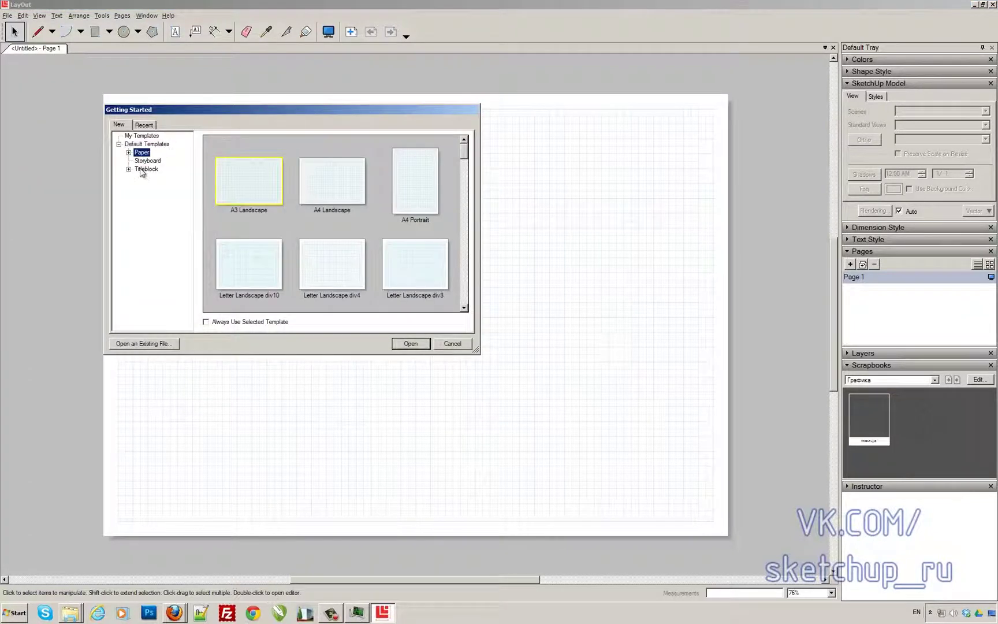
left_click(146, 168)
left_click(459, 345)
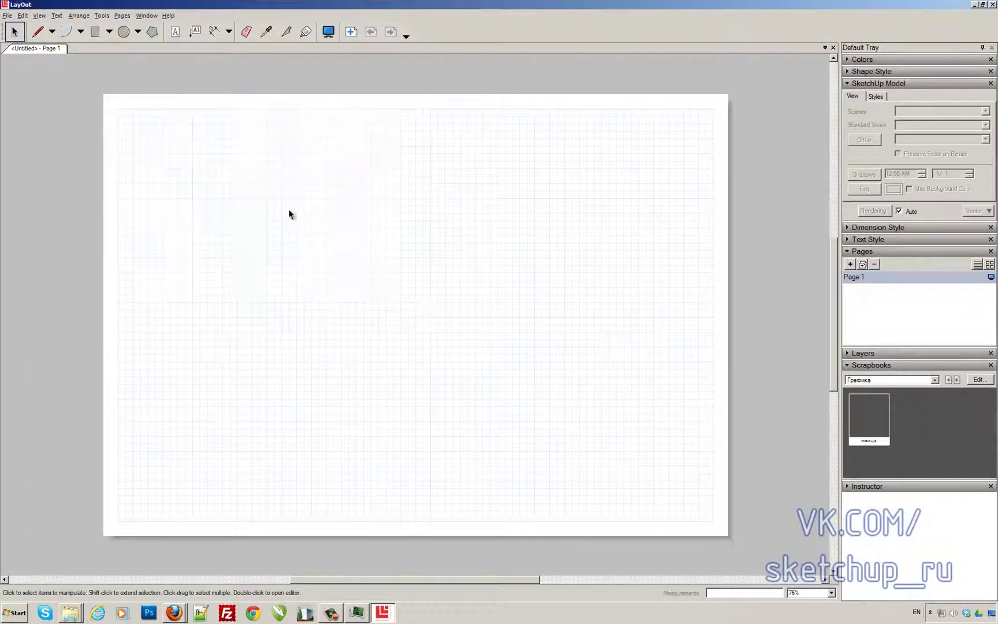
- Review the destination folders offered for saving the document as a template and as a scrapbook, cancelling both
left_click(7, 16)
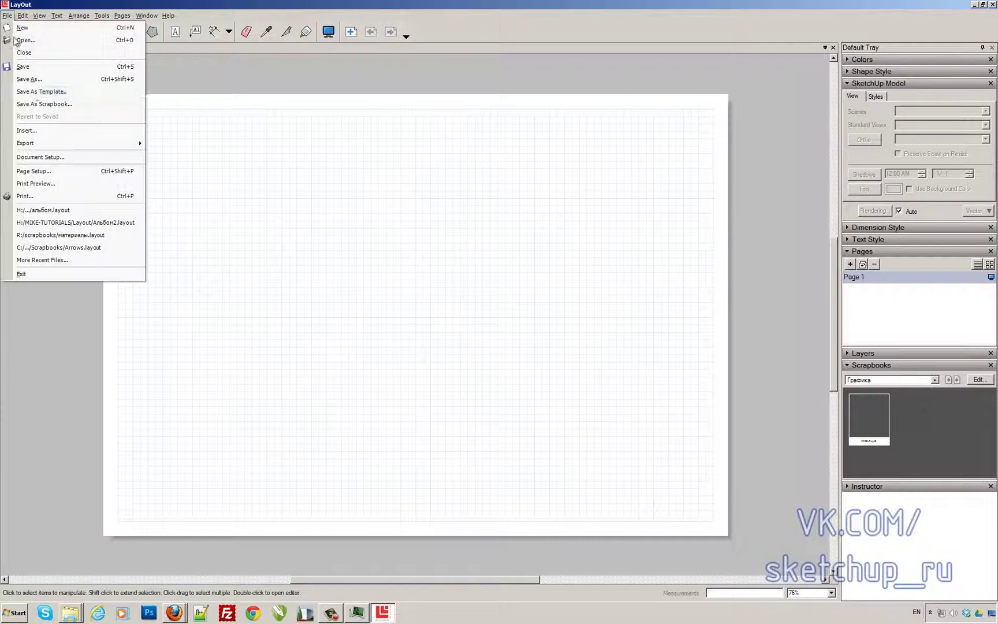
left_click(45, 92)
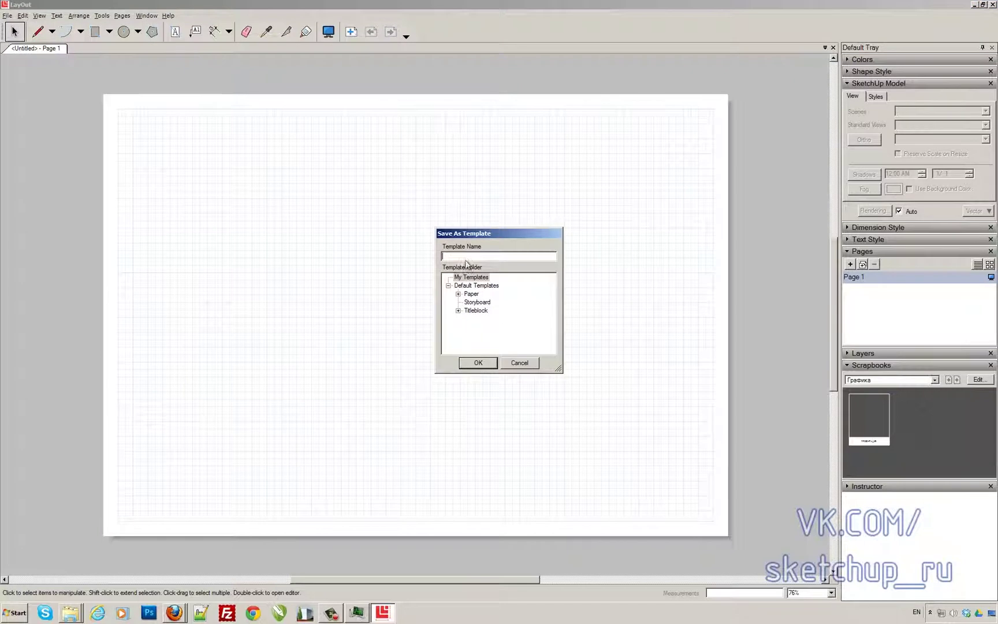
left_click(519, 363)
left_click(8, 15)
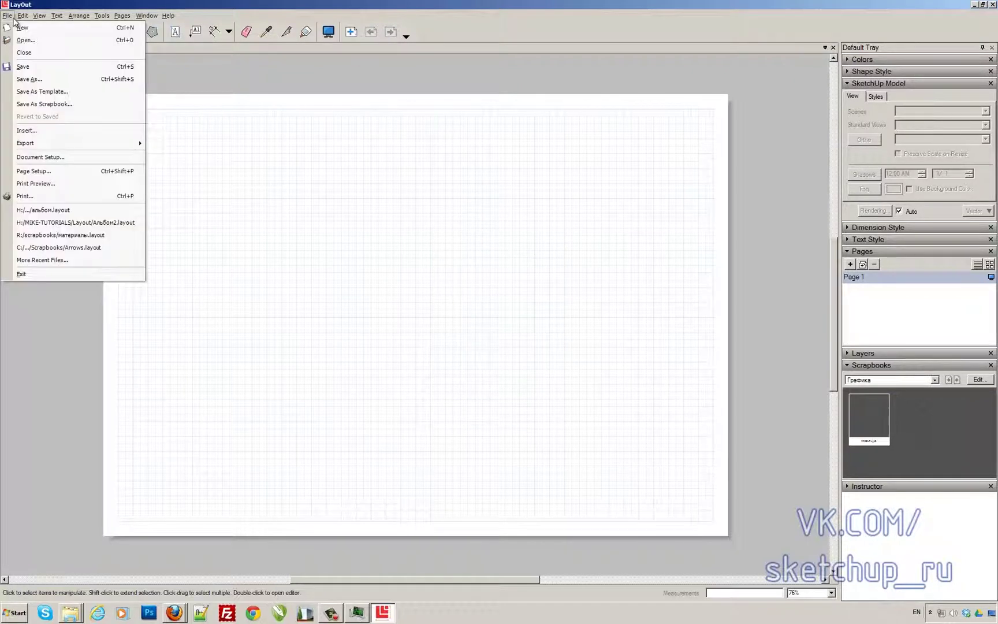
left_click(36, 104)
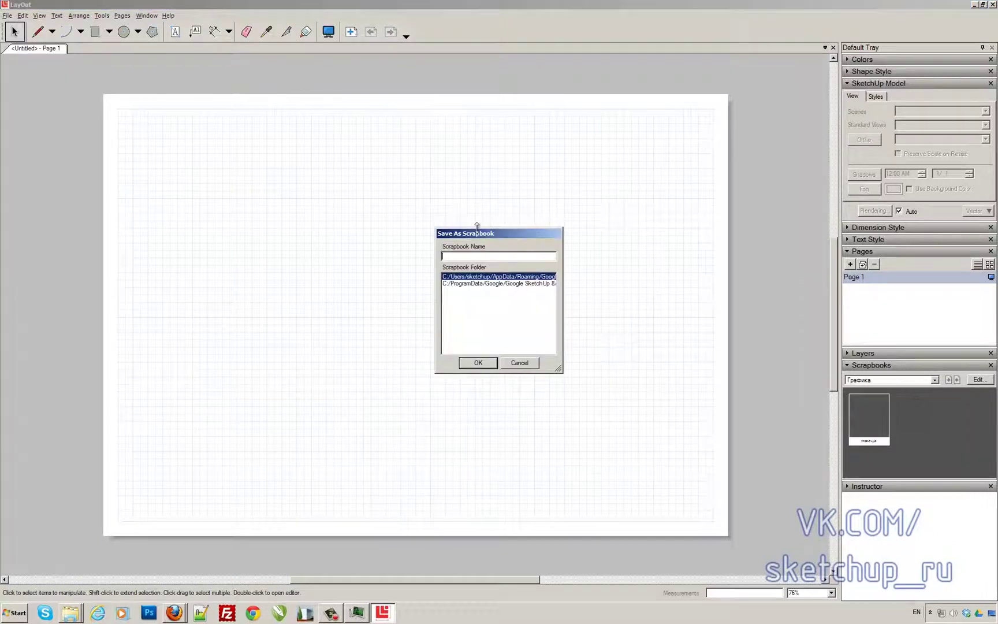
left_click(511, 283)
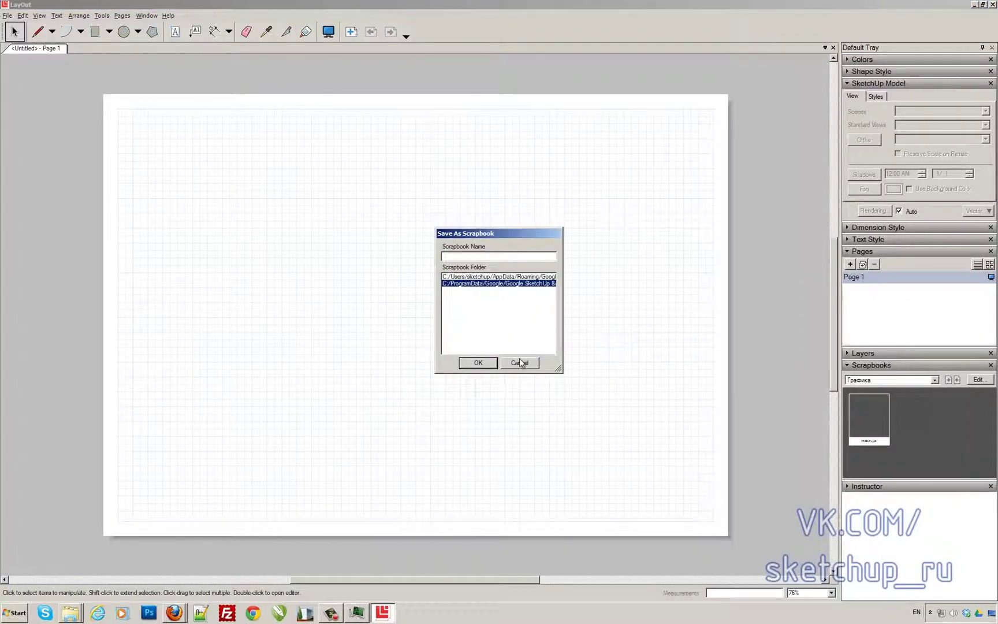
left_click(519, 362)
- Open the LayOut preferences and view the General settings for auto render and tool color
left_click(23, 15)
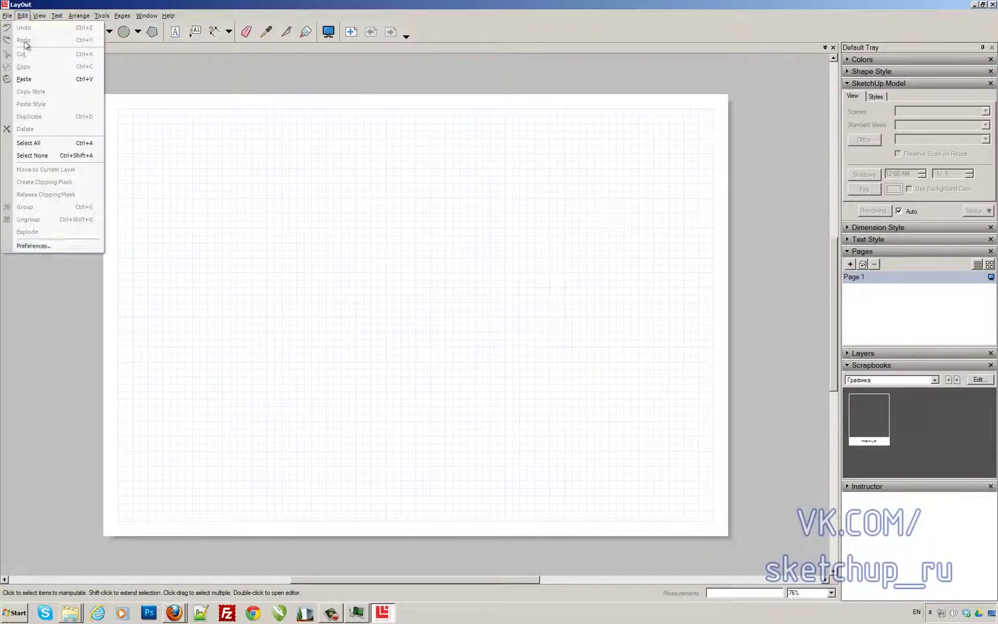
left_click(47, 247)
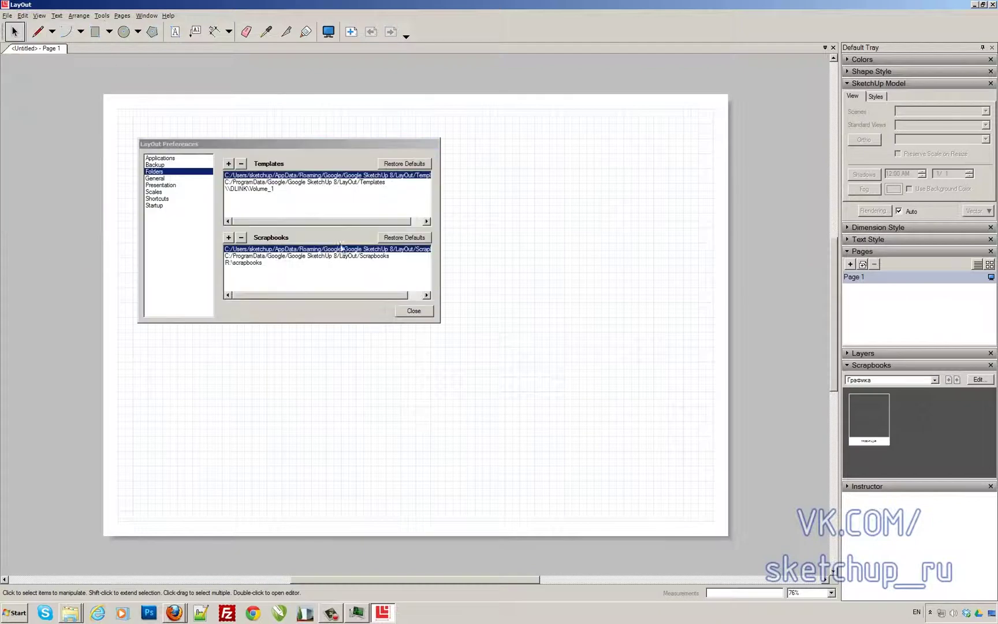
left_click(158, 178)
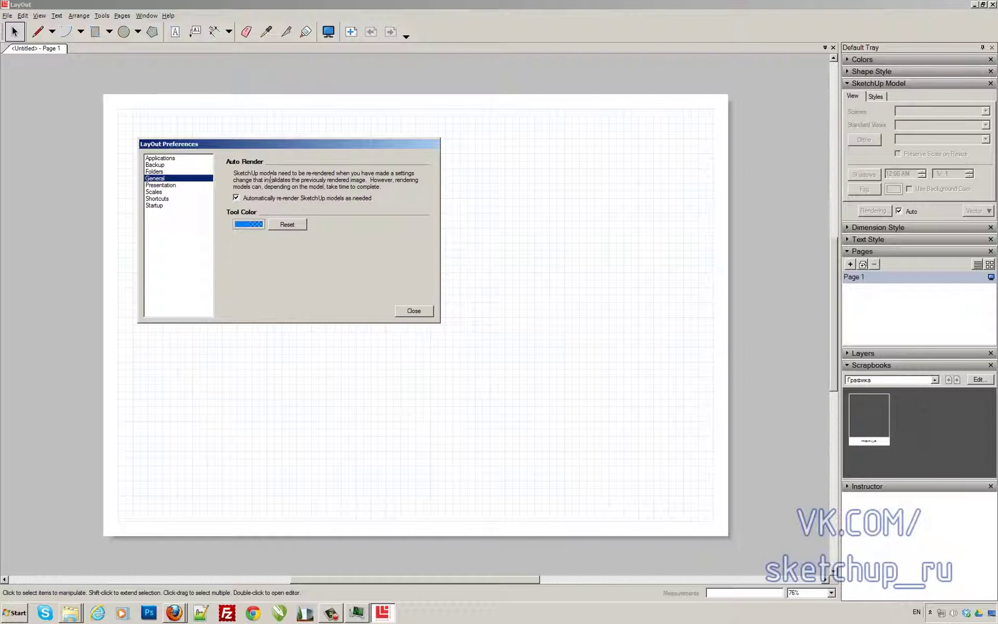
left_click_drag(264, 143, 406, 142)
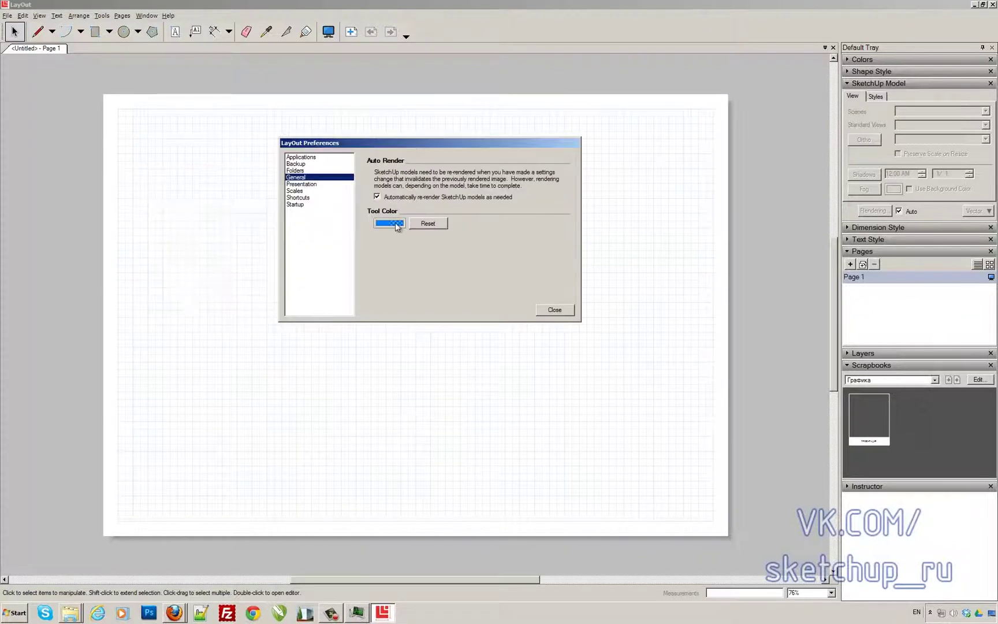
- Collapse the Pages section of the tray and inspect the Auto rendering option for SketchUp models
left_click(959, 279)
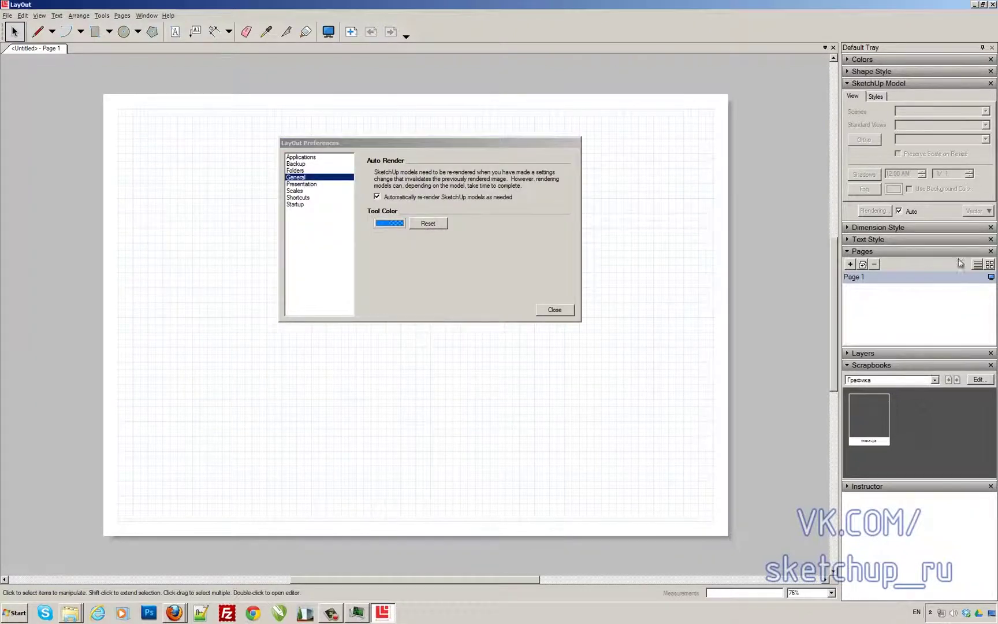
left_click(848, 252)
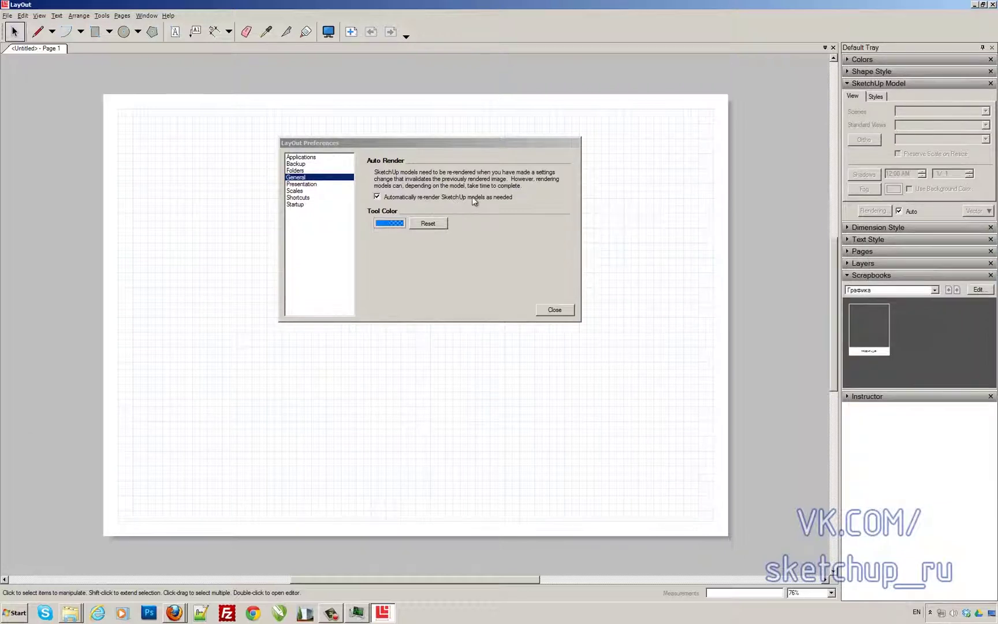
left_click(899, 211)
- Switch to the layout-sketchup-model Explorer window, view its parent Layout folder, and return to LayOut
left_click(68, 615)
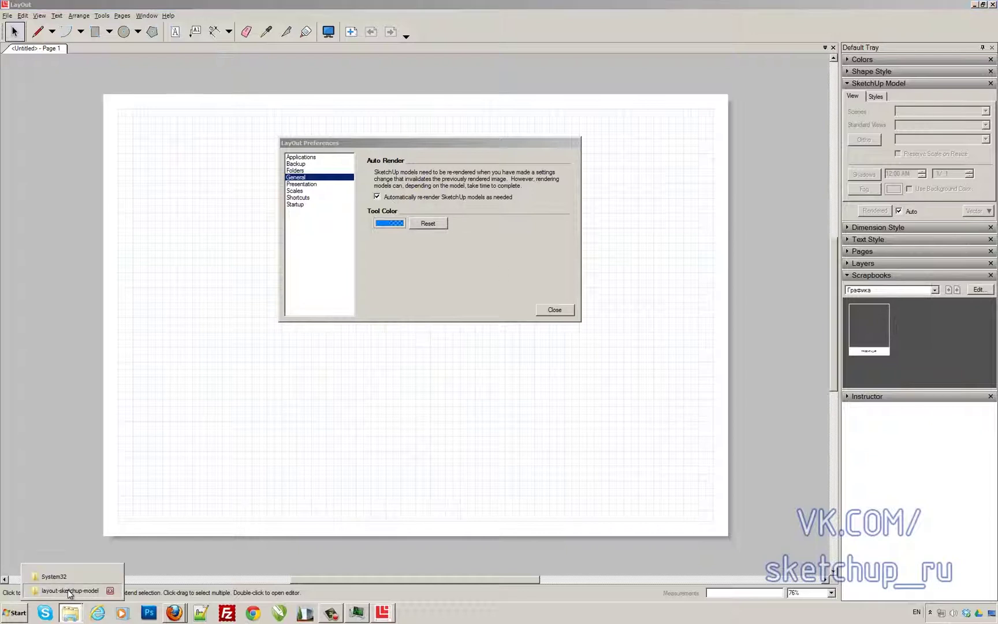
left_click(68, 590)
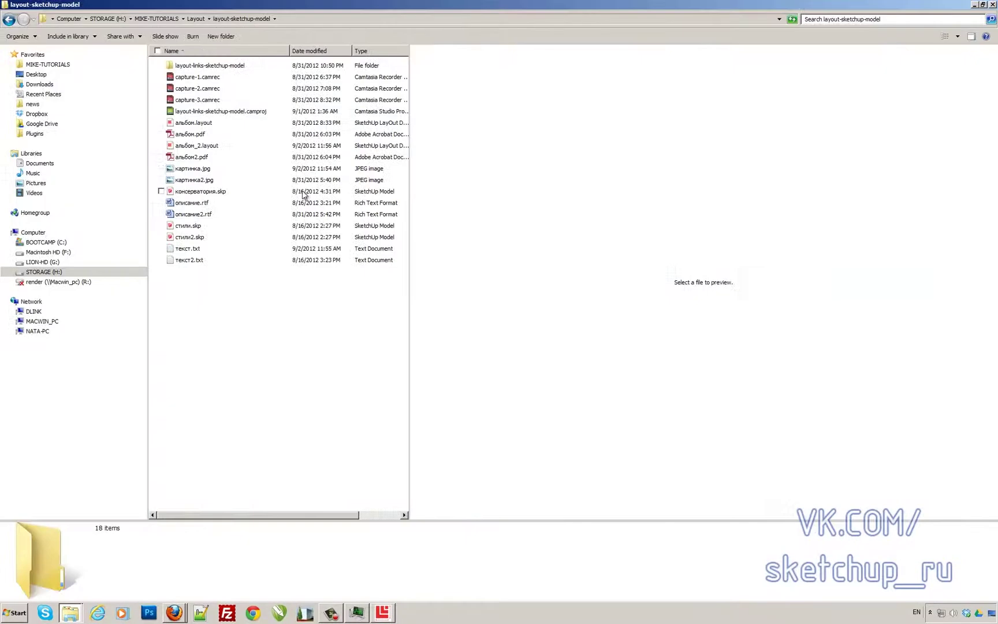
left_click(196, 19)
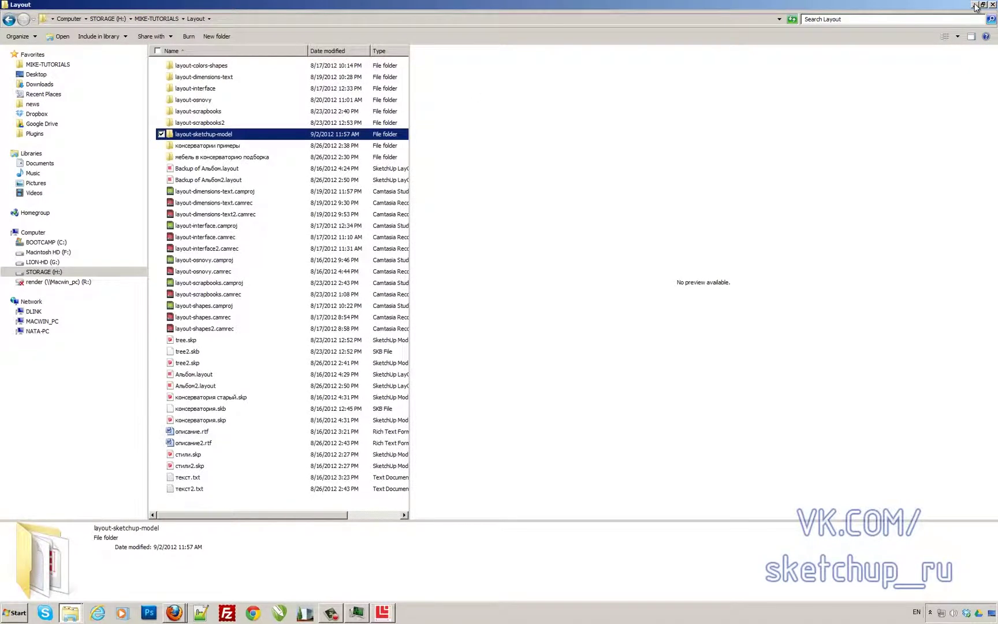
left_click(975, 4)
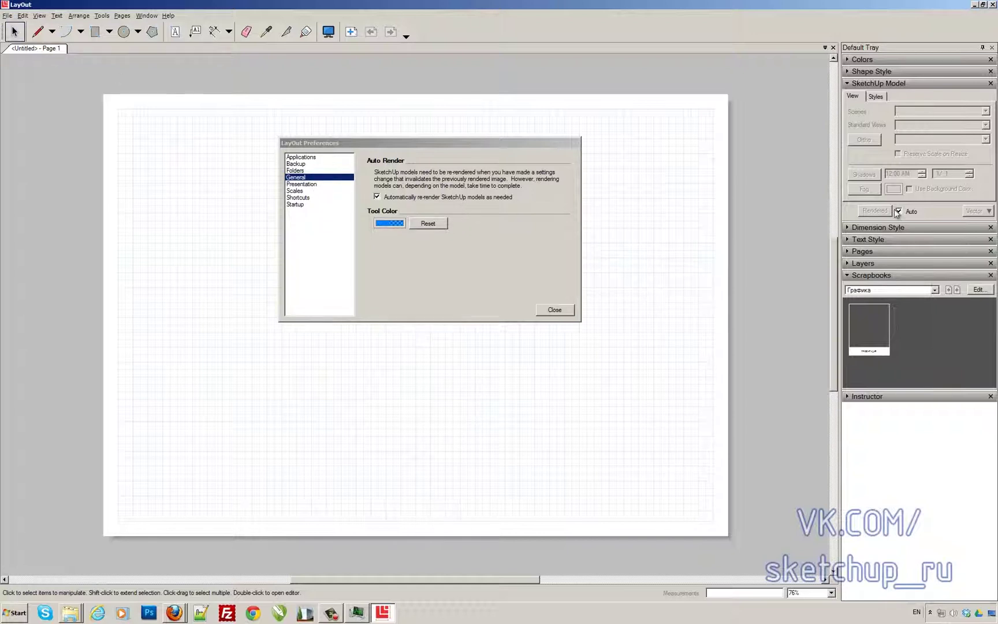
- Turn off automatic re-rendering of SketchUp models in the General preferences, bring up the tool color for editing, and close the preferences
left_click(379, 200)
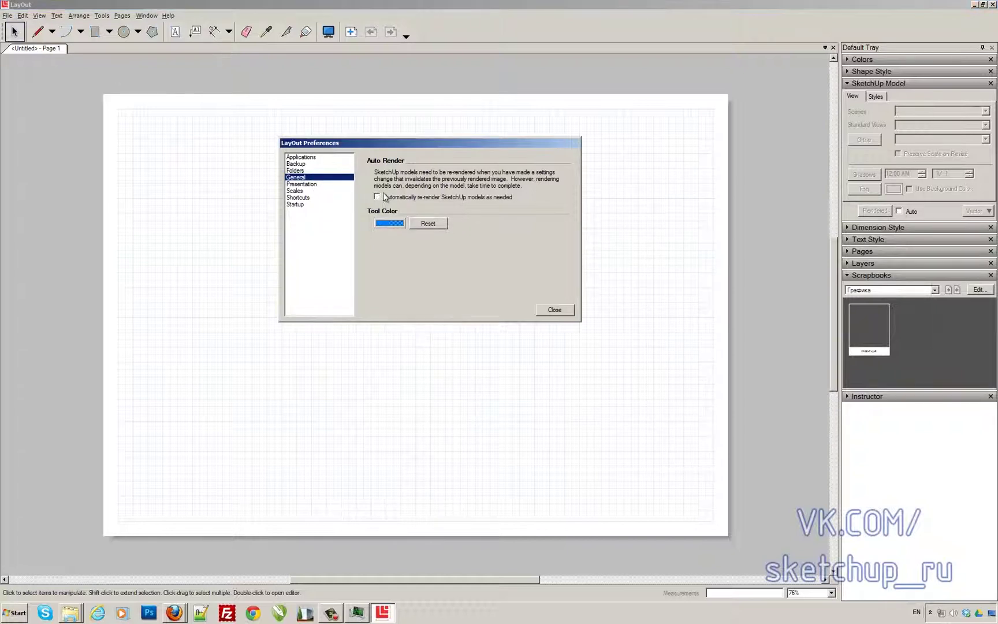
left_click(376, 197)
left_click(910, 196)
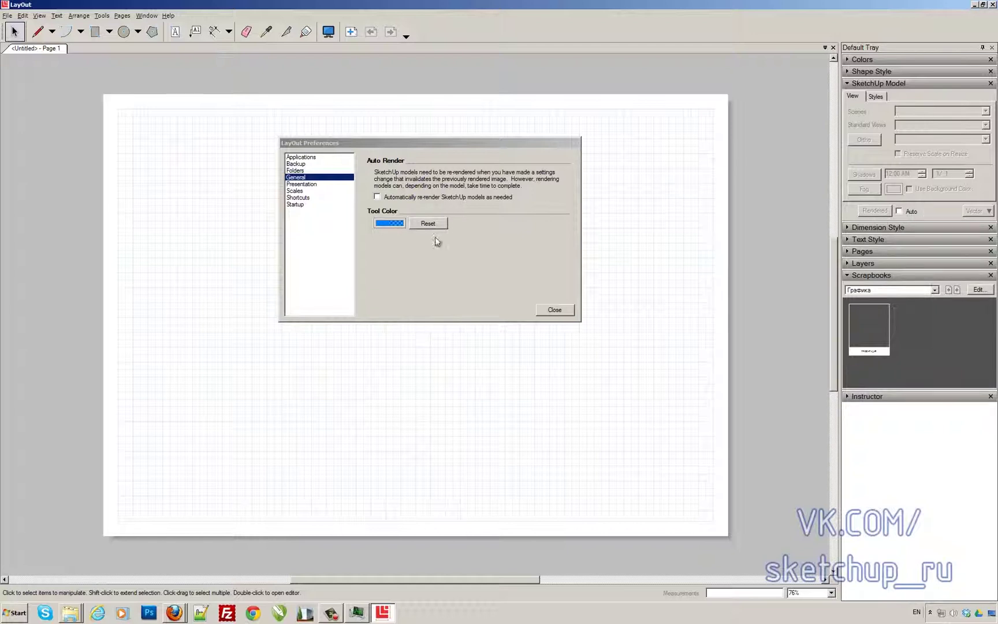
left_click(385, 222)
left_click(539, 307)
- Draw a wide rectangle in the upper-left area of the page and a narrow vertical rectangle overlapping its lower edge
left_click(95, 32)
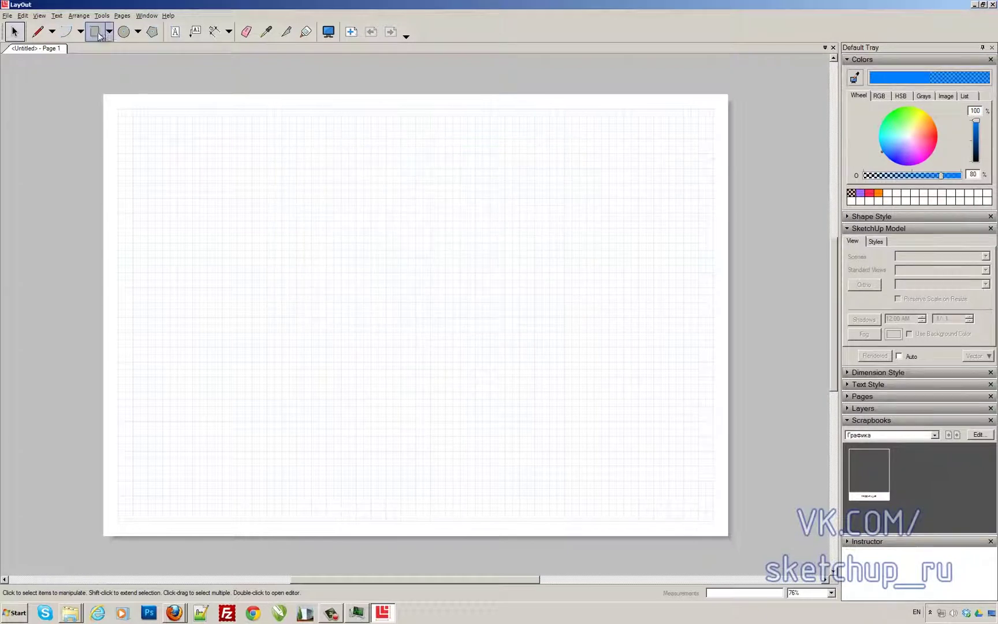
left_click(200, 190)
left_click(386, 258)
left_click(237, 287)
left_click(230, 221)
left_click(298, 257)
- Select the wide rectangle, raise its lower edge and extend its right edge outward
key("space")
left_click(298, 223)
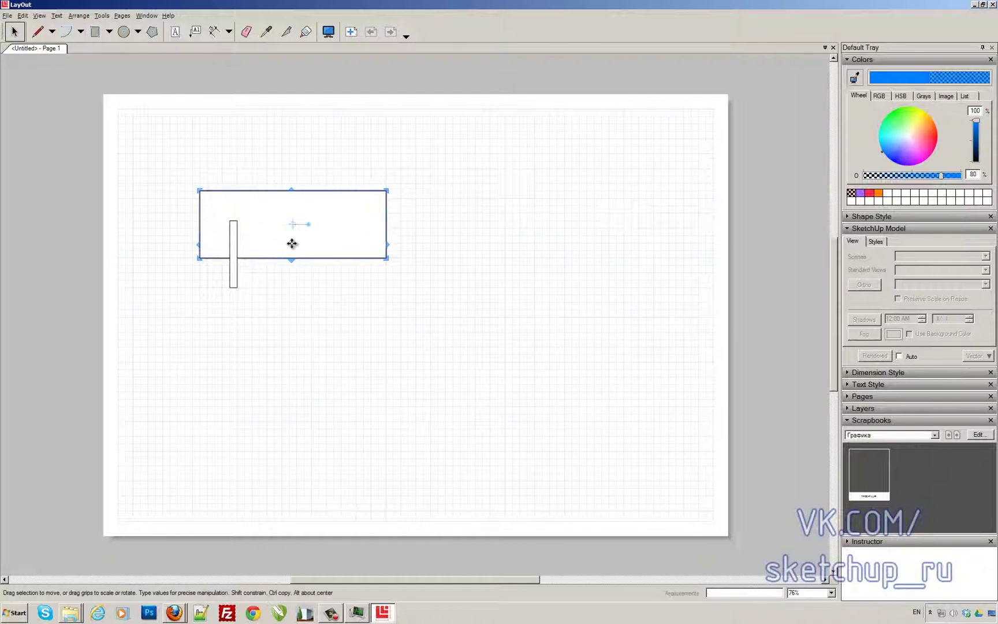
mouse_move(295, 258)
left_mouse_down()
mouse_move(294, 369)
mouse_move(288, 199)
mouse_move(295, 235)
left_mouse_up()
left_click_drag(388, 220, 409, 220)
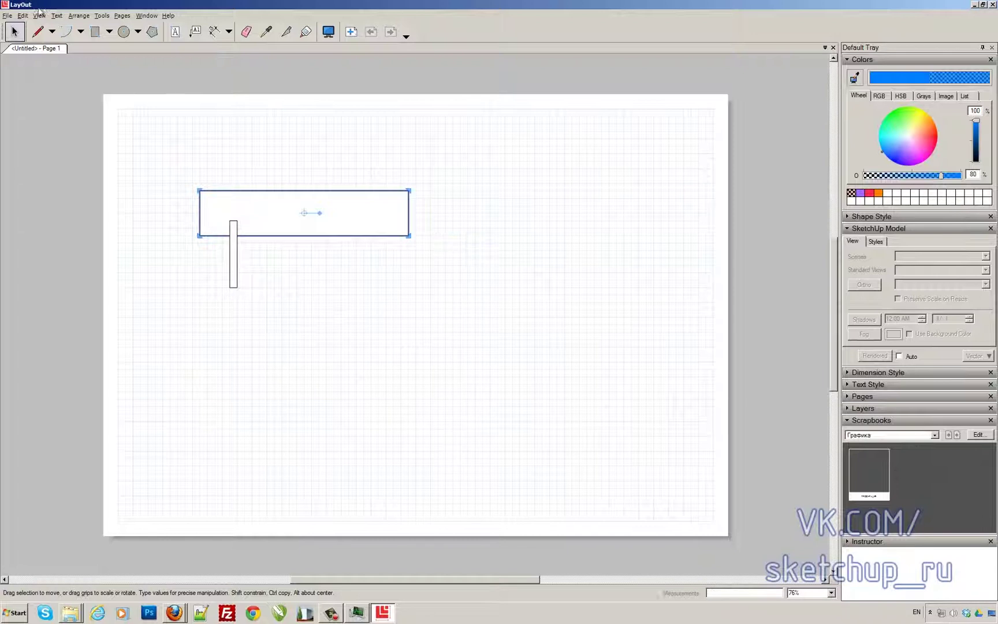
- Reopen the preferences, reset the tool color, and try choosing red with 56% opacity for it
left_click(23, 15)
left_click(44, 247)
left_click(161, 99)
left_click(241, 199)
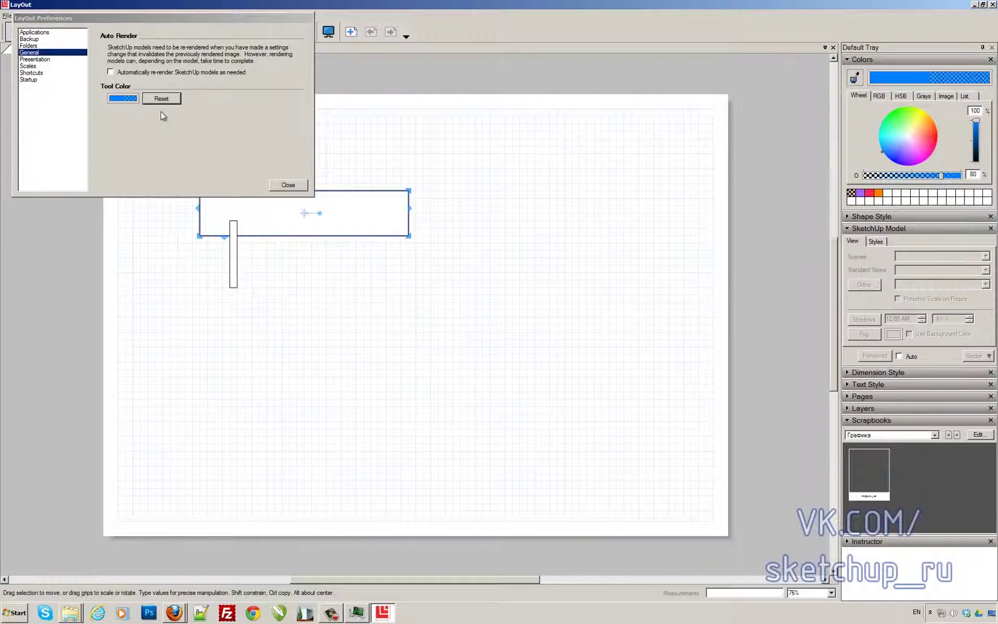
left_click(934, 138)
left_click_drag(941, 176, 917, 177)
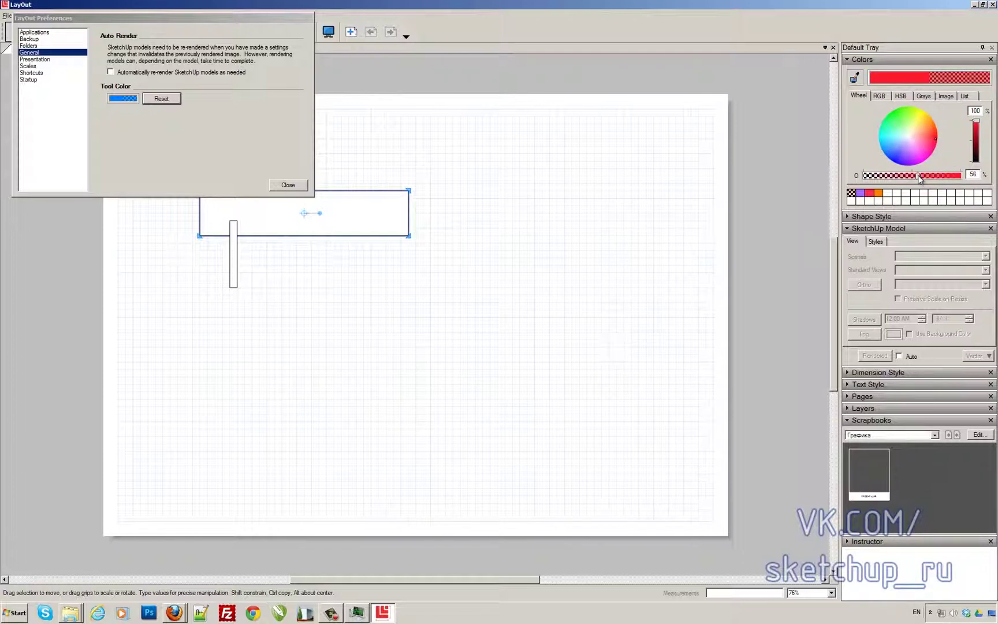
- Set the tool color to red, lower its opacity to 26%, and raise it to 97%
left_click(122, 98)
left_click(936, 137)
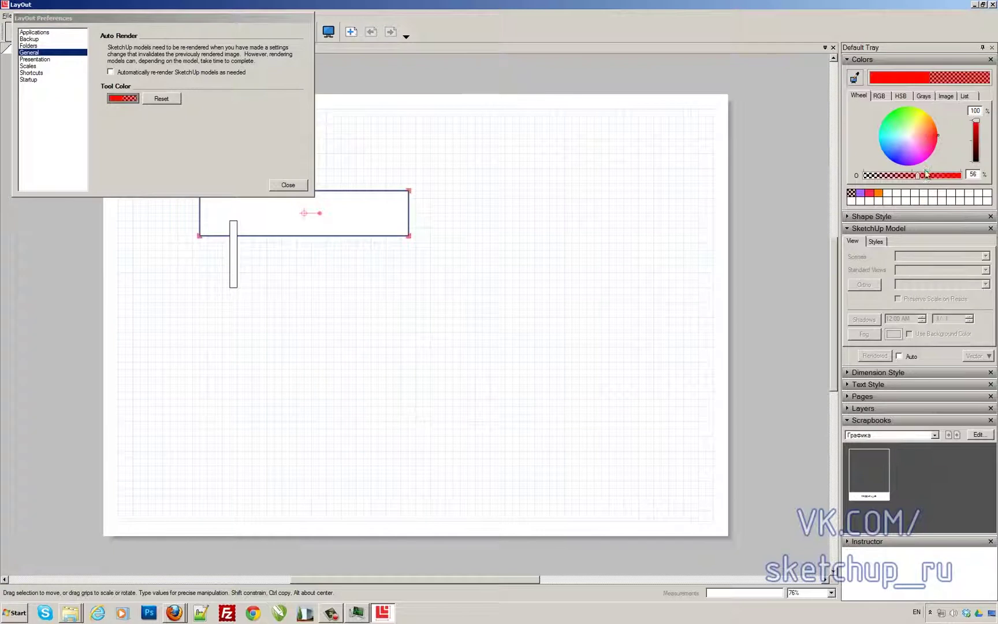
left_click_drag(924, 180, 889, 177)
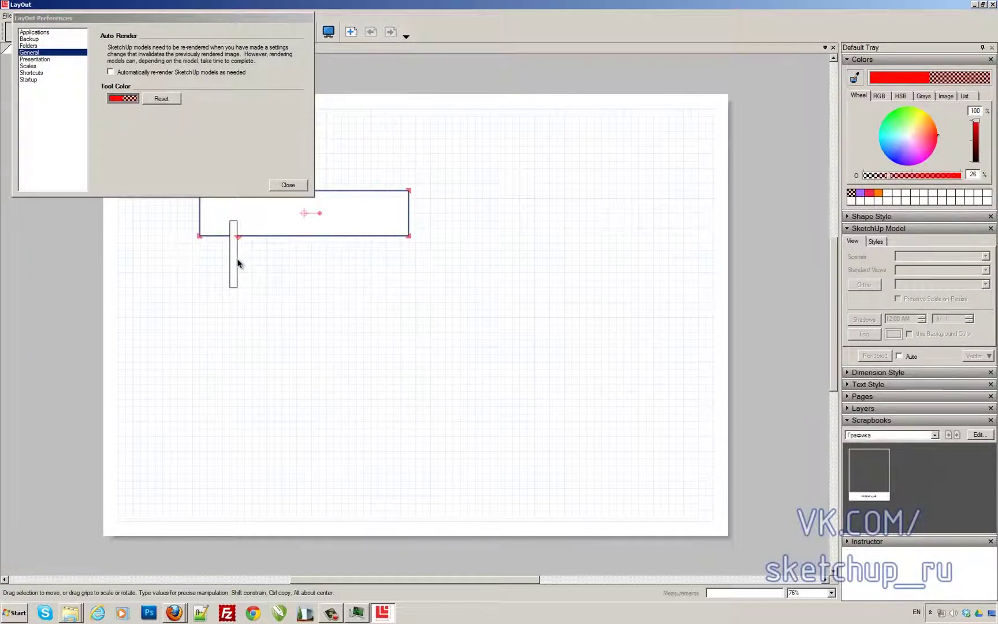
left_click_drag(947, 180, 959, 176)
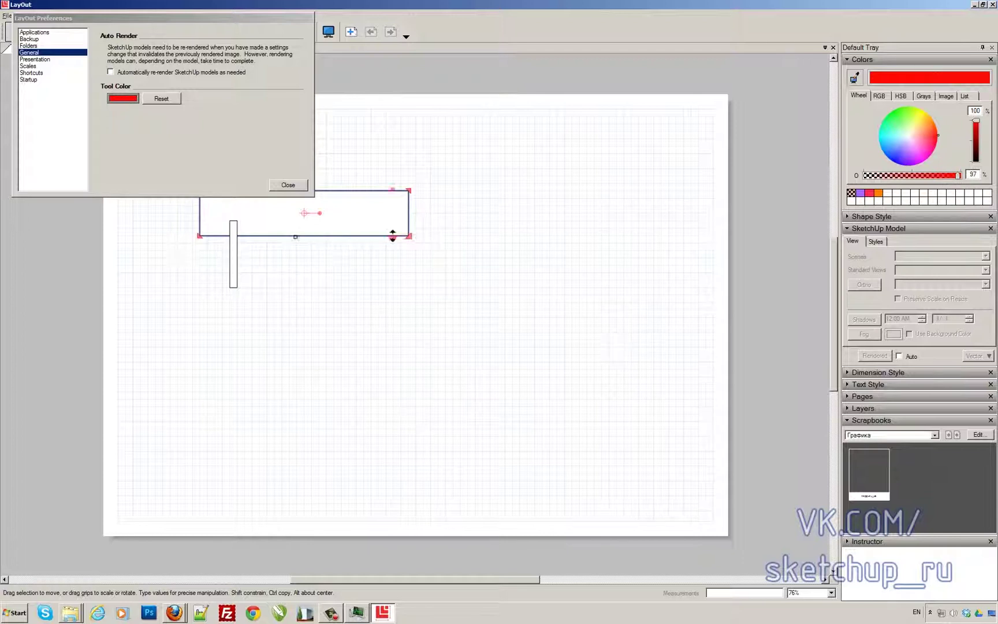
- Reset the tool color to its default and turn automatic re-rendering of SketchUp models back on
left_click(128, 100)
left_click(171, 100)
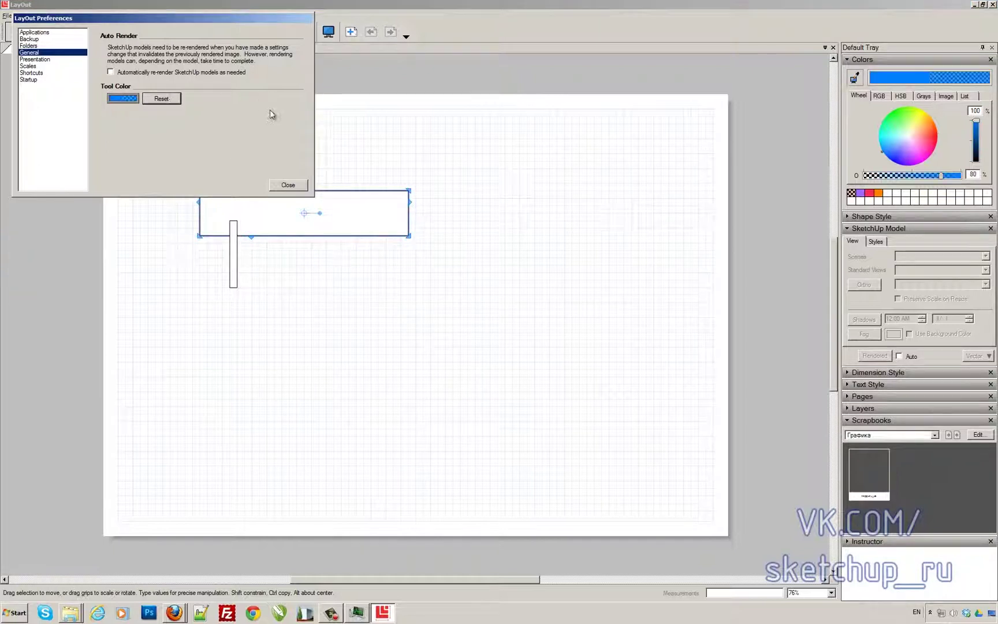
left_click_drag(162, 17, 579, 62)
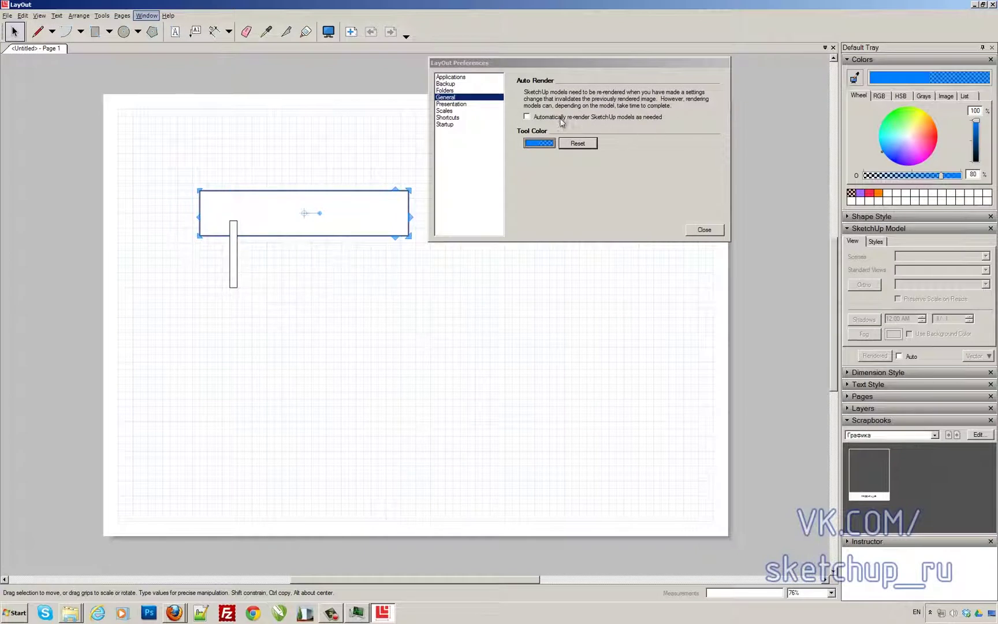
left_click(528, 117)
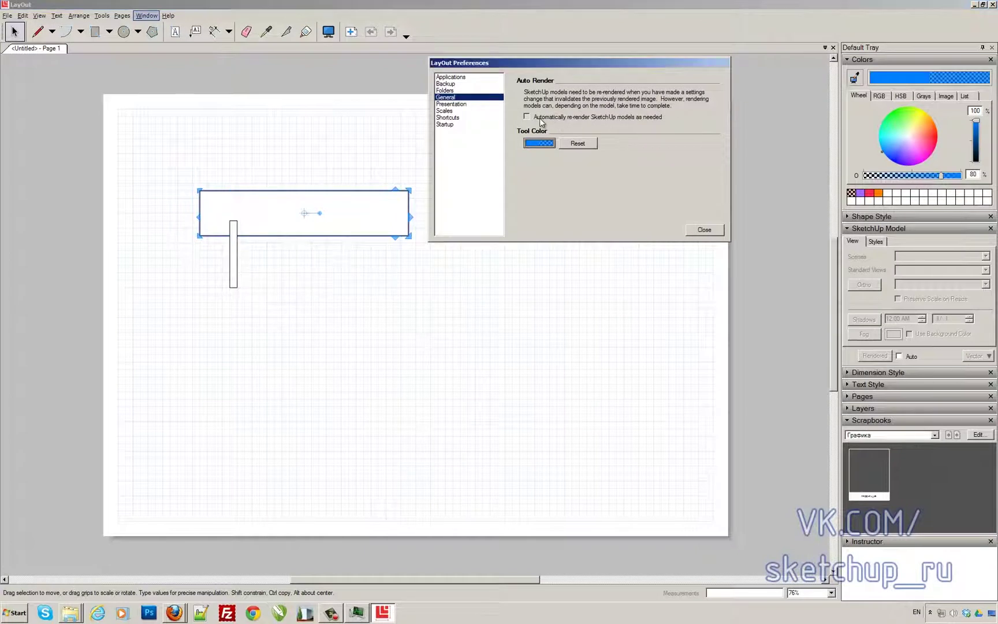
- Show the Presentation preferences and collapse the SketchUp Model and Colors sections of the tray
left_click(451, 104)
left_click(328, 31)
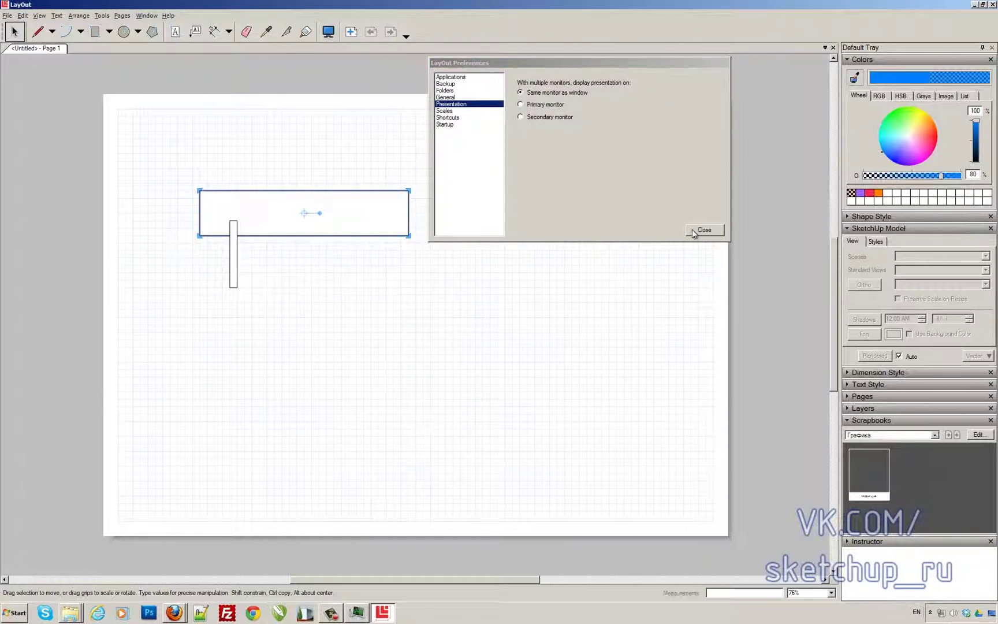
left_click(853, 229)
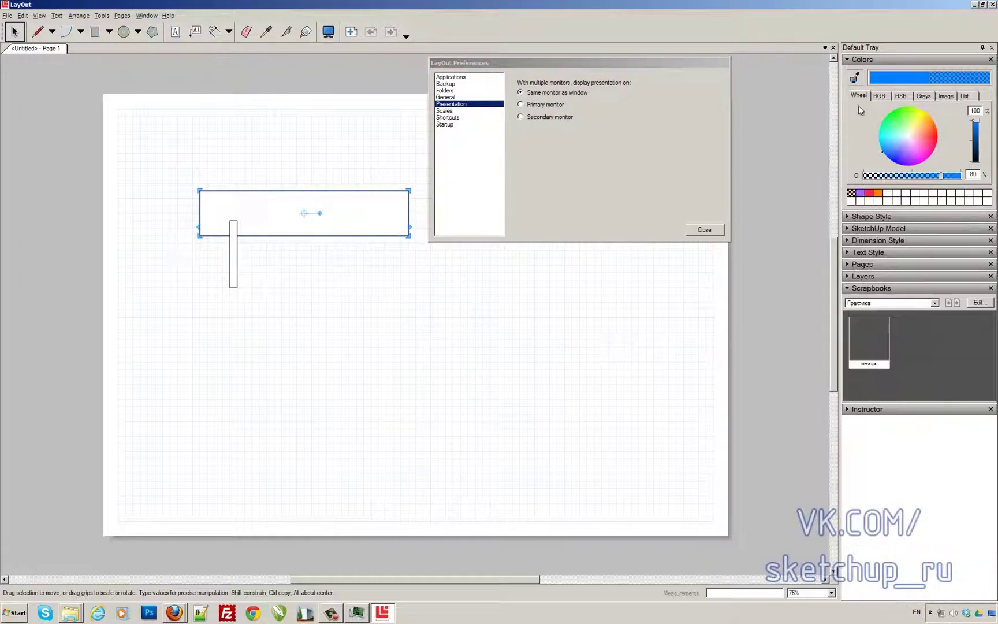
left_click(847, 61)
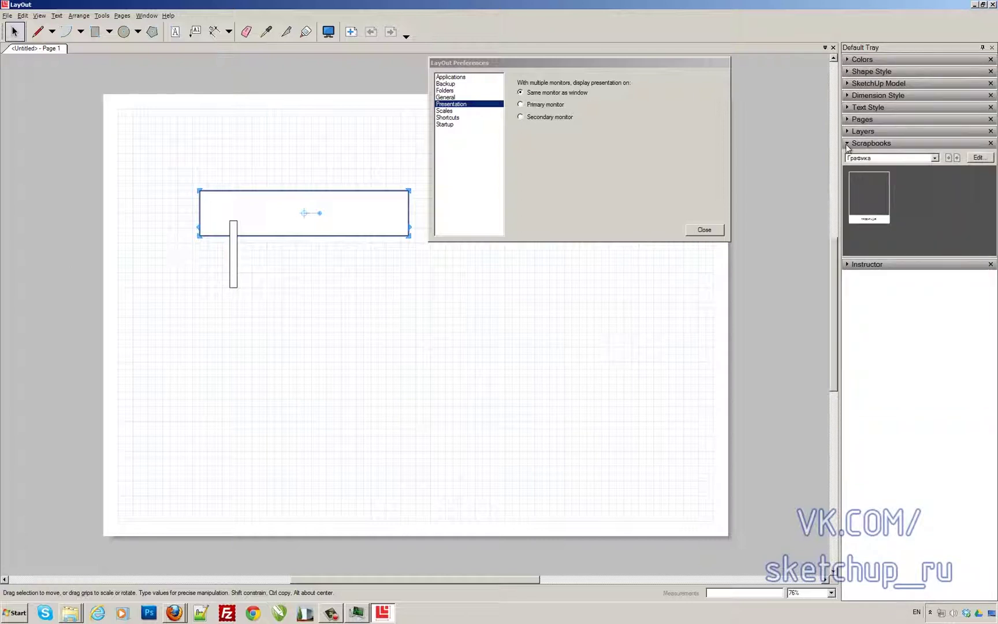
- Expand the Pages section and add two new pages to the document
left_click(848, 119)
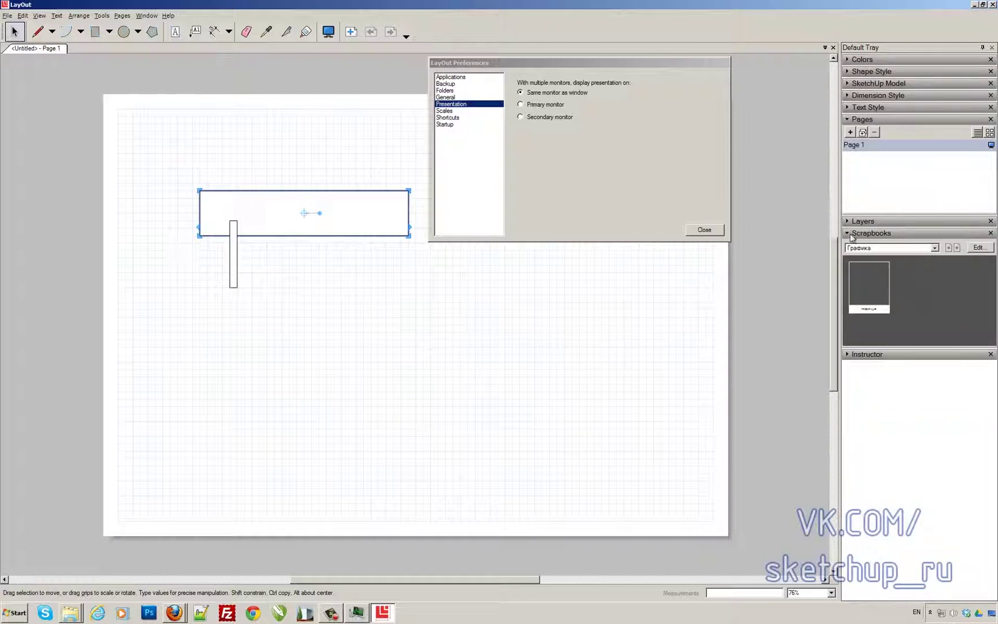
left_click(850, 133)
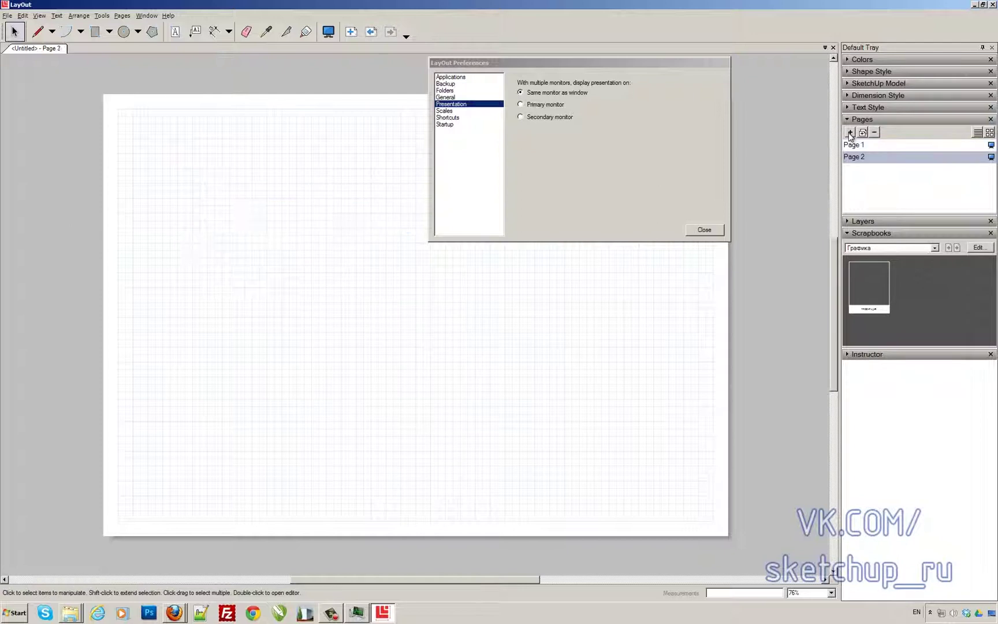
left_click(850, 133)
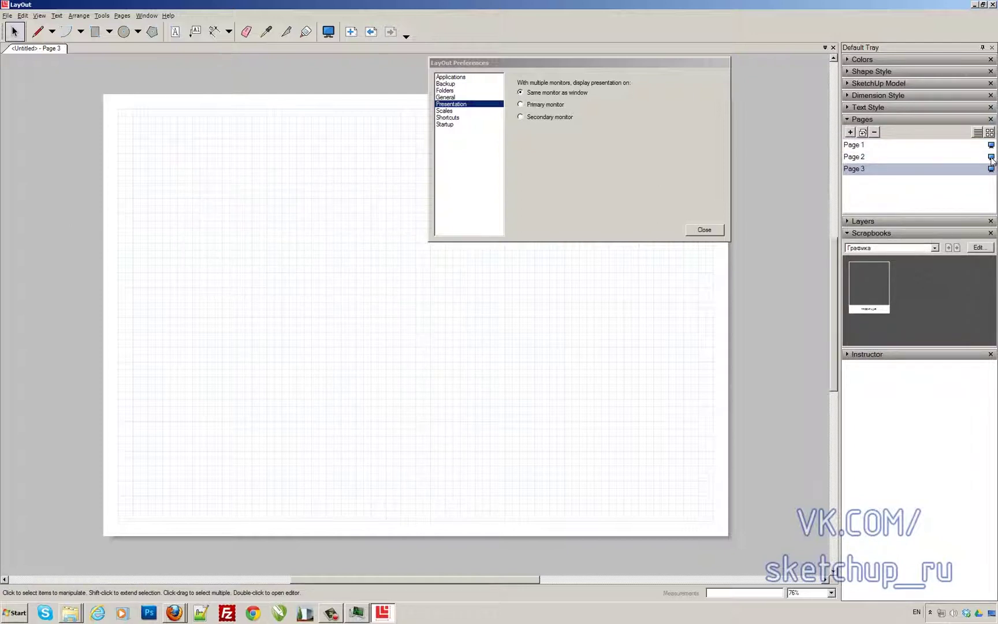
- Start the presentation, sketch red freehand annotations on pages 3, 2 and 1, and return to page 3
left_click(328, 31)
mouse_move(242, 133)
left_mouse_down()
mouse_move(492, 291)
mouse_move(592, 73)
mouse_move(539, 150)
left_mouse_up()
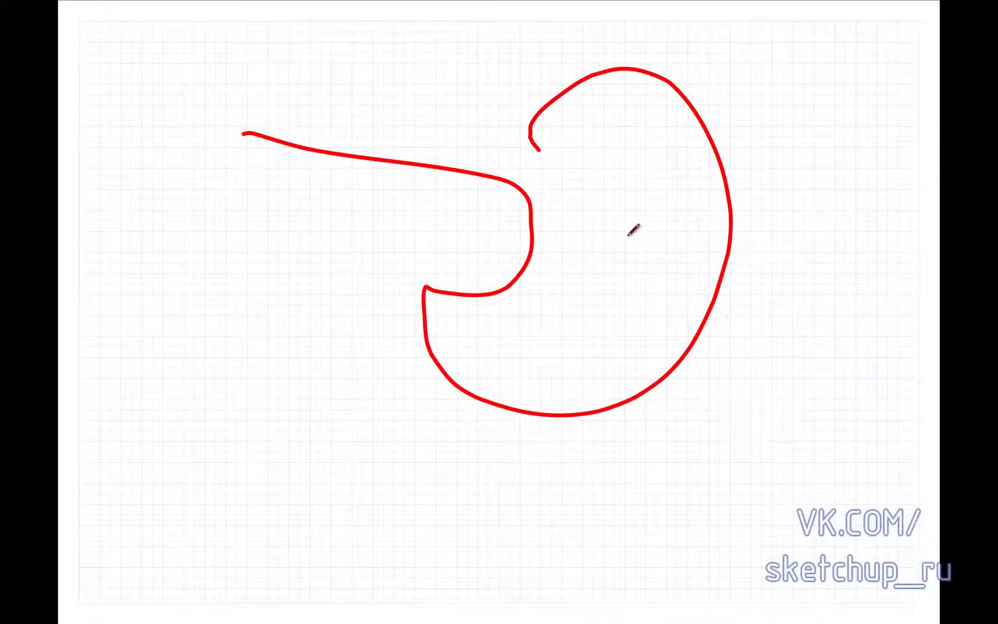
key("Delete")
mouse_move(641, 198)
left_mouse_down()
mouse_move(535, 267)
mouse_move(568, 201)
left_mouse_up()
key("Right")
mouse_move(614, 230)
left_mouse_down()
mouse_move(486, 230)
mouse_move(178, 278)
mouse_move(166, 255)
left_mouse_up()
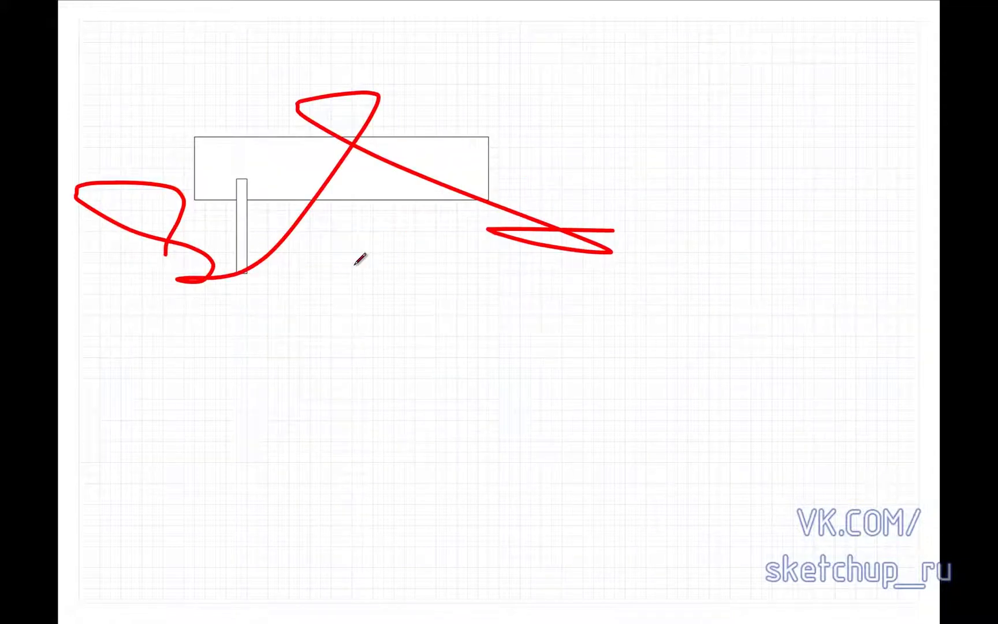
key("Left")
key("Left")
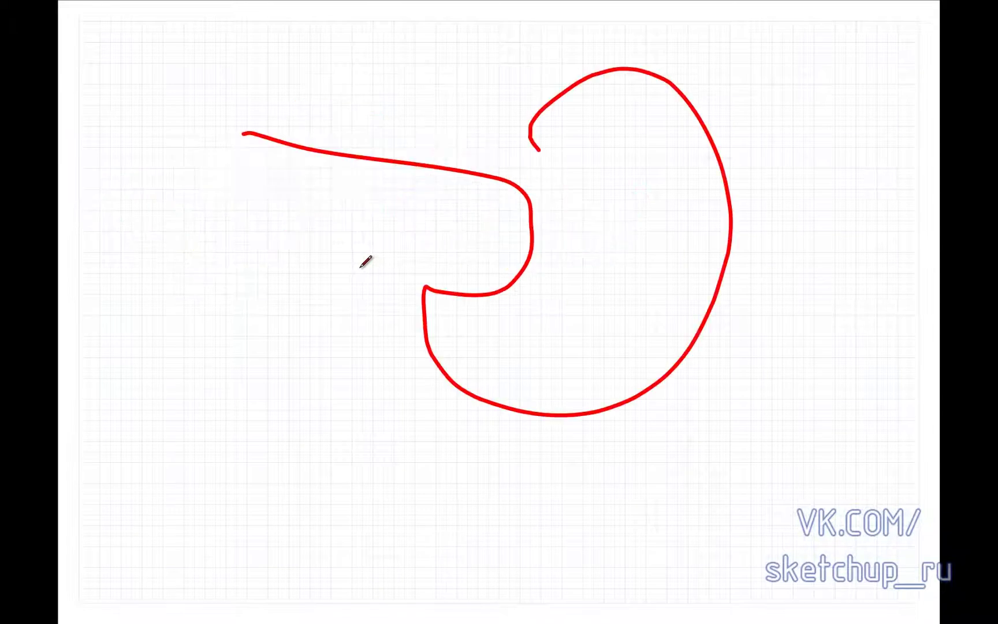
- Exit the presentation saving its freehand annotations, and move the preferences window over the middle of the page
key("Escape")
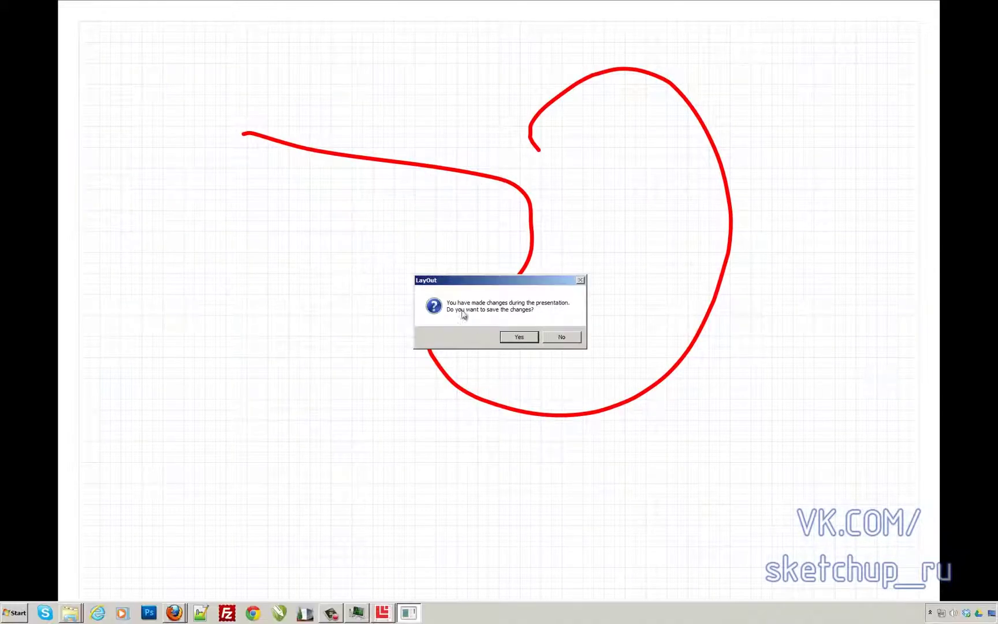
left_click(519, 337)
left_click_drag(558, 64, 398, 191)
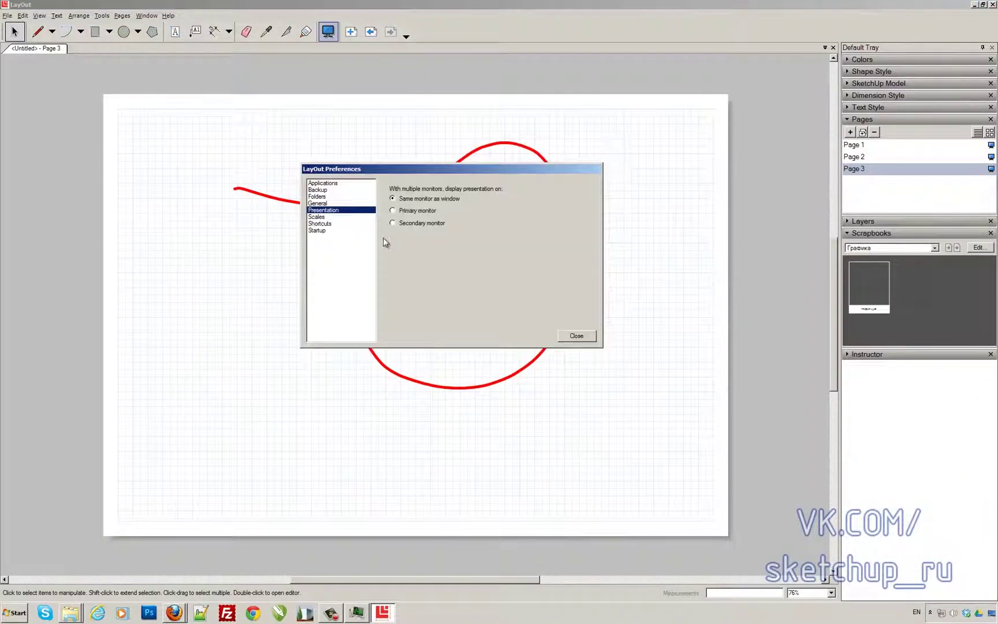
left_click(93, 204)
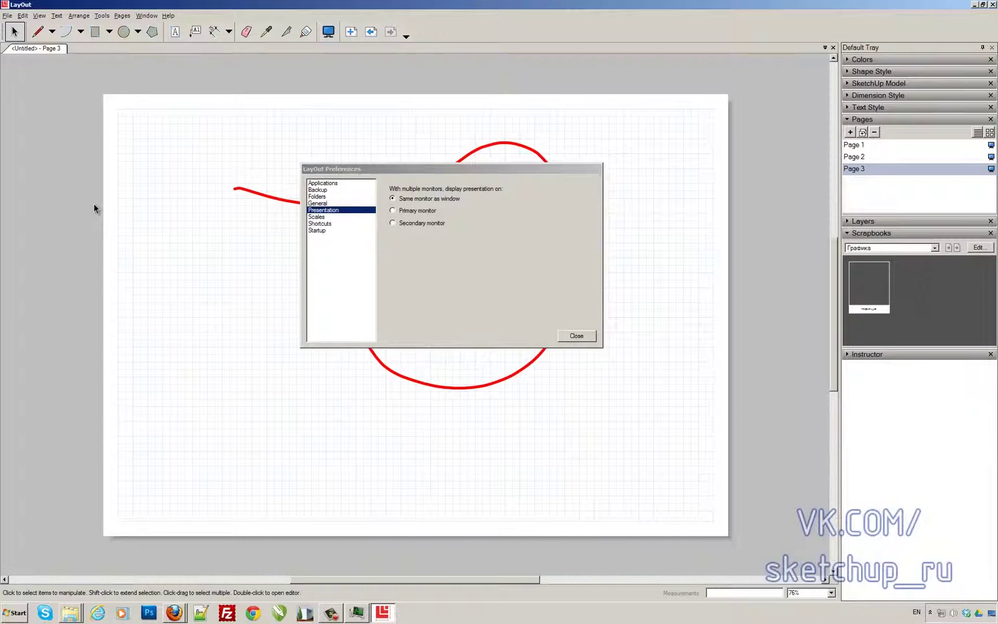
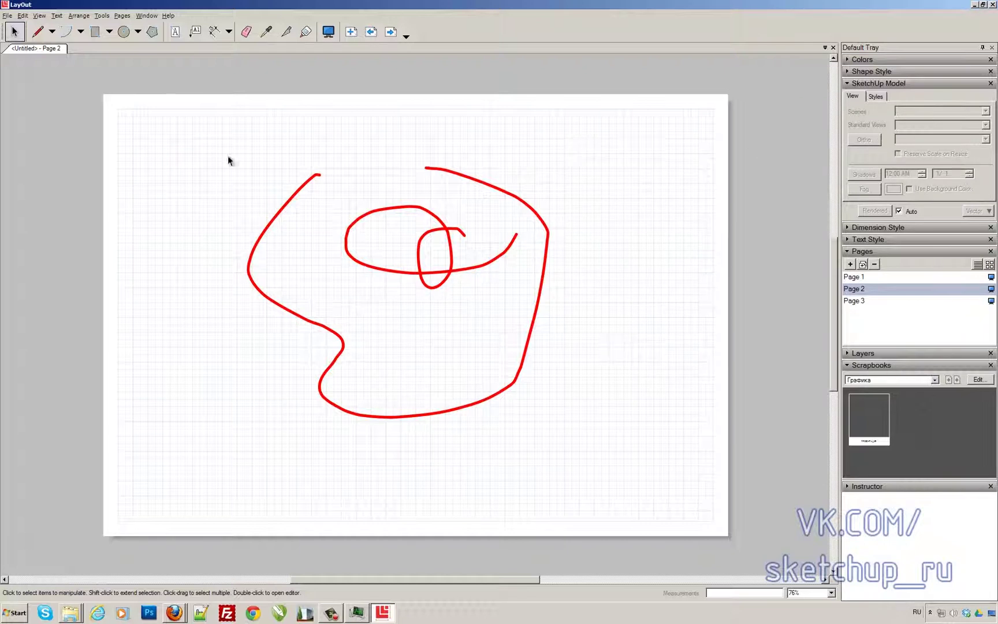
- Insert a SketchUp model from the MIKE-TUTORIALS\Layout folder on STORAGE (H:) onto page 2
left_click(36, 15)
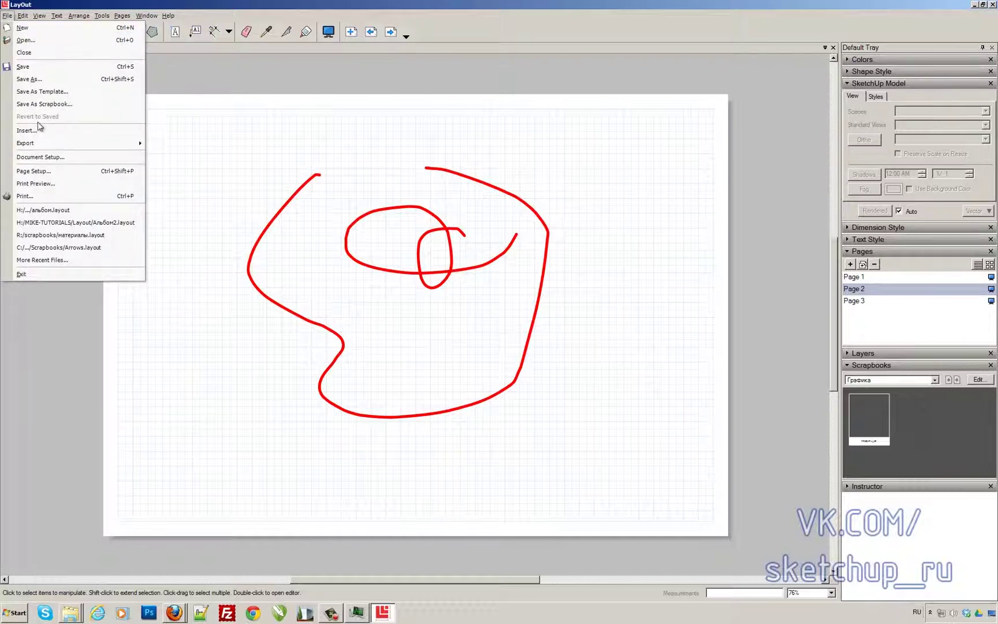
left_click(36, 130)
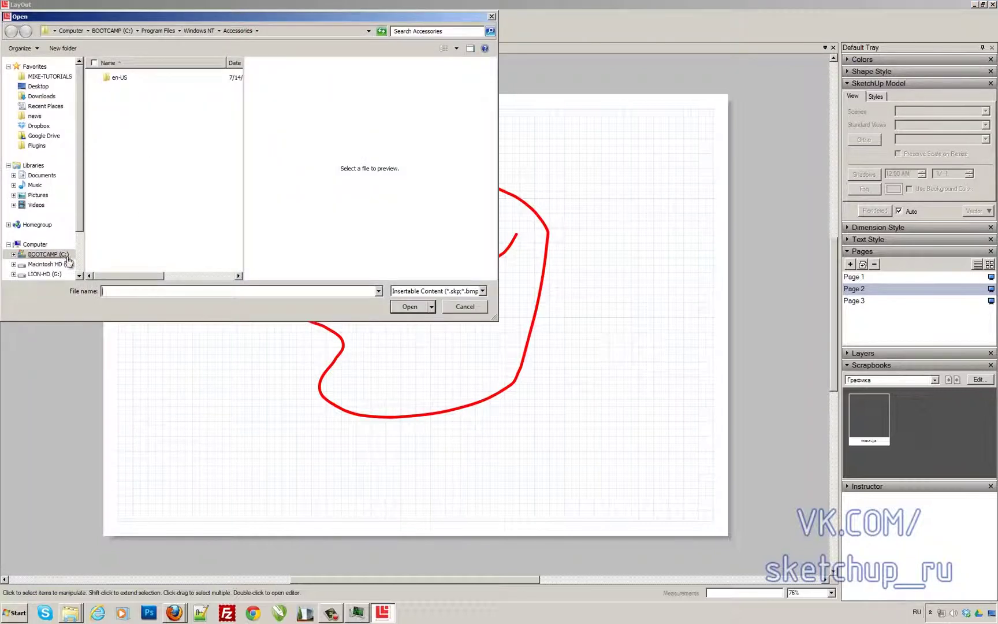
scroll(61, 254, "down", 3)
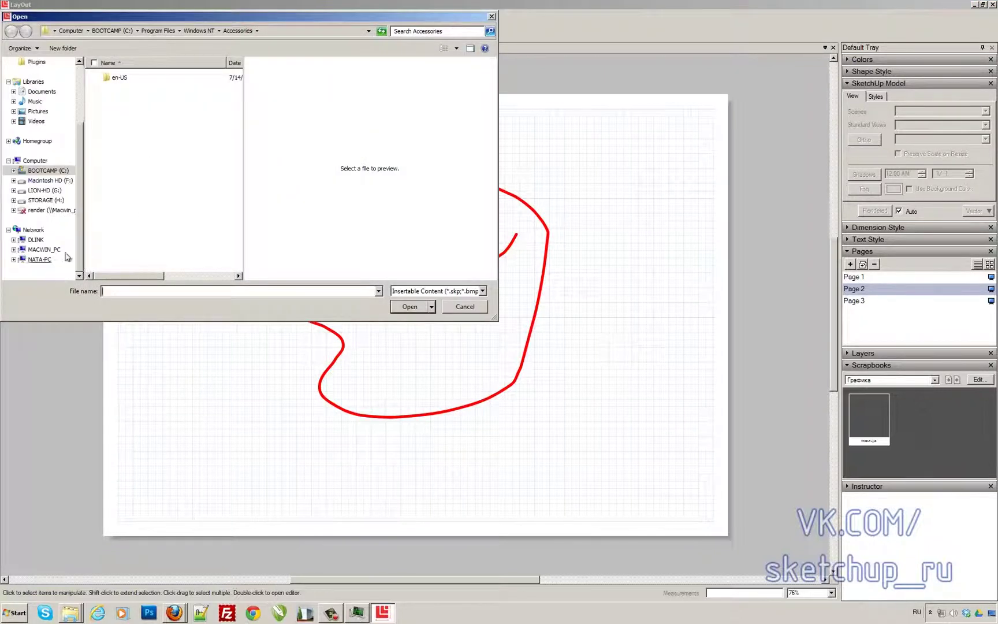
left_click(61, 201)
left_click_drag(239, 131, 237, 265)
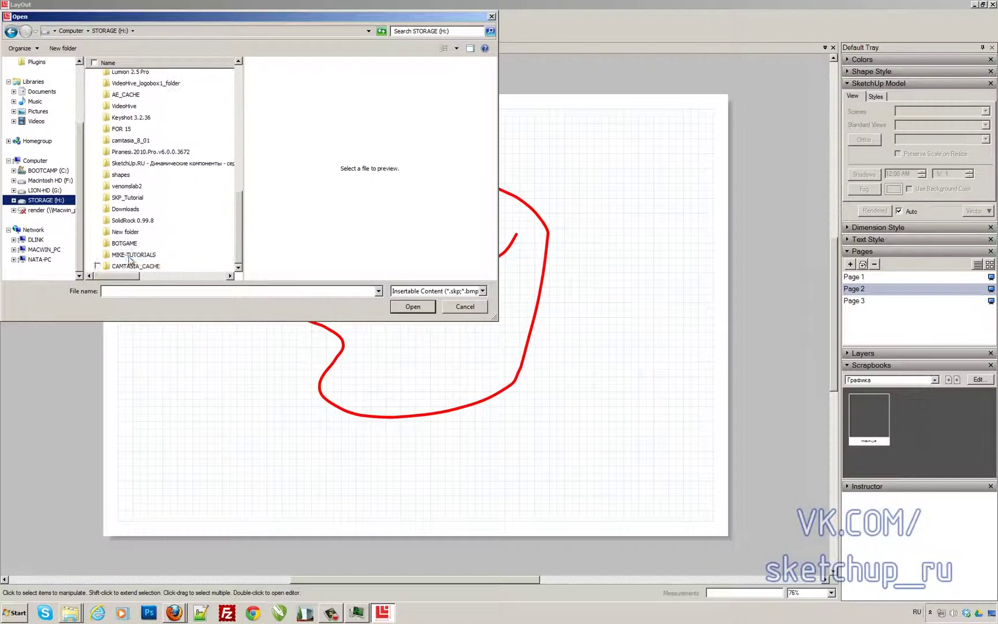
double_click(133, 255)
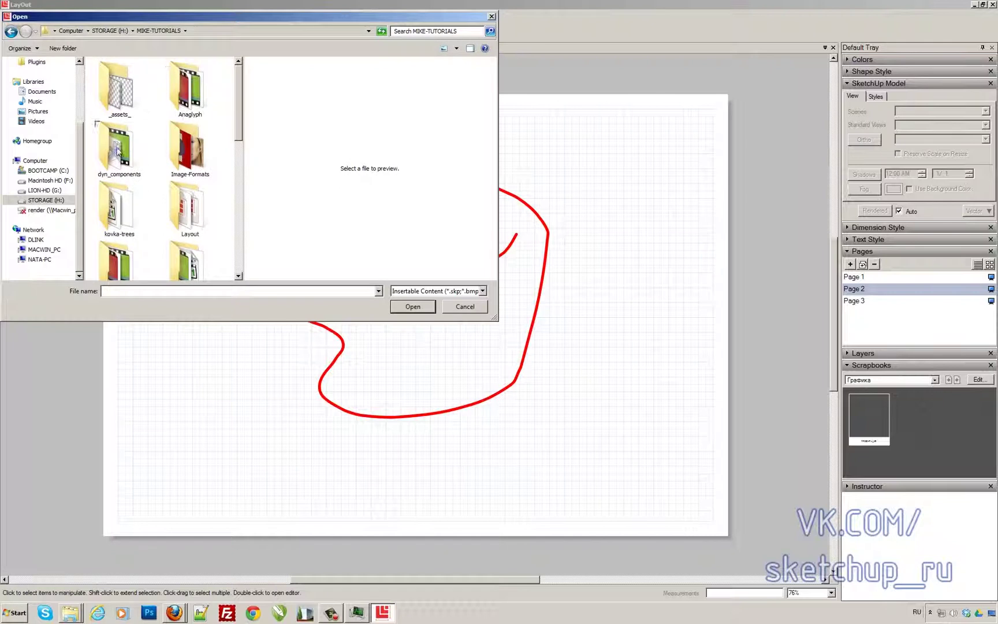
double_click(186, 211)
double_click(118, 180)
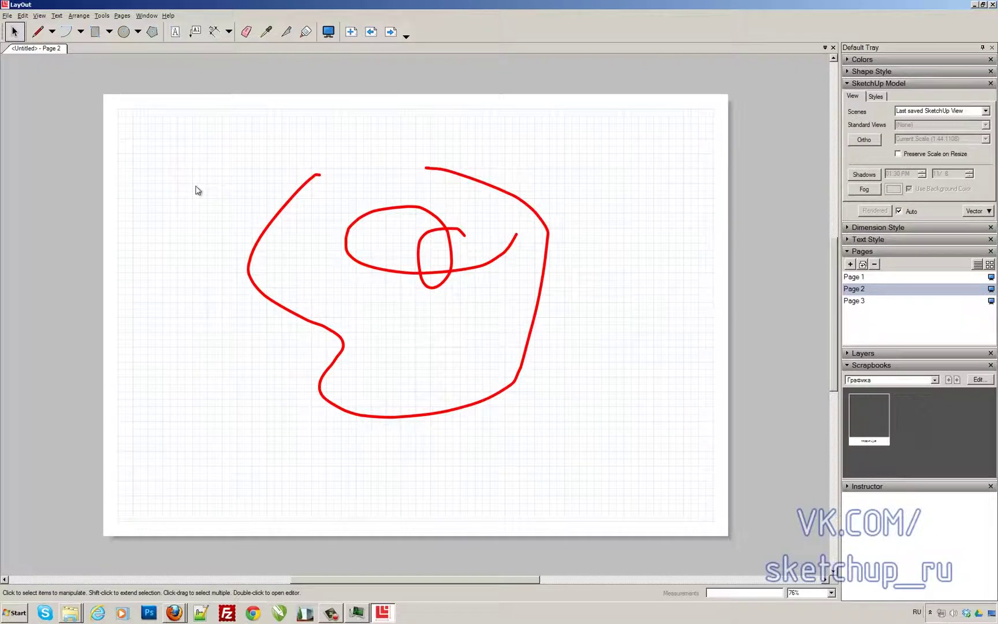
- Switch the inserted tree model to an orthographic view and bring up the custom scale preferences, scrolling through the available model scales
left_click(866, 140)
left_click(984, 139)
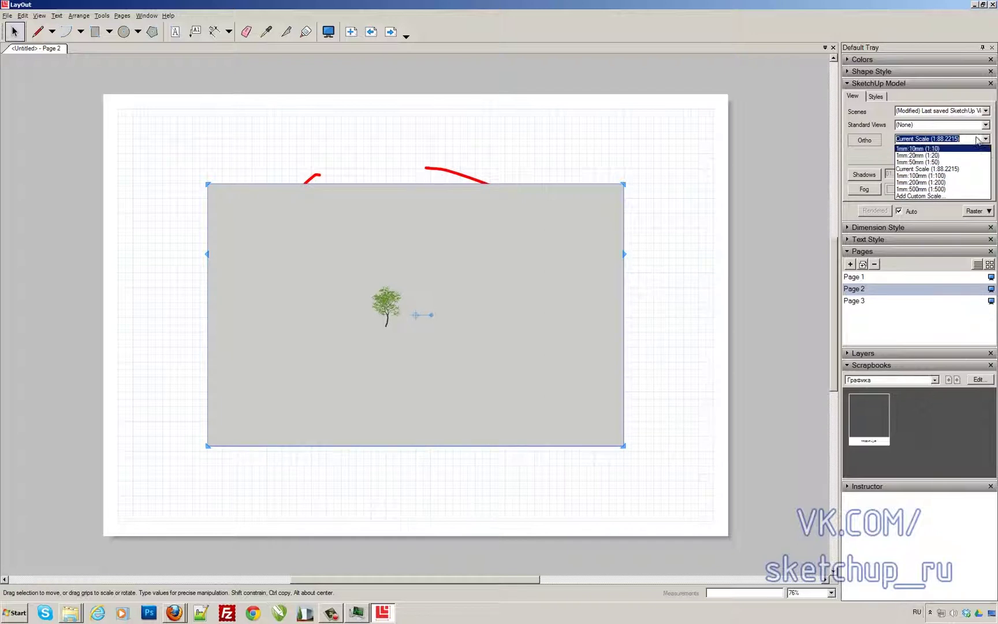
left_click(948, 196)
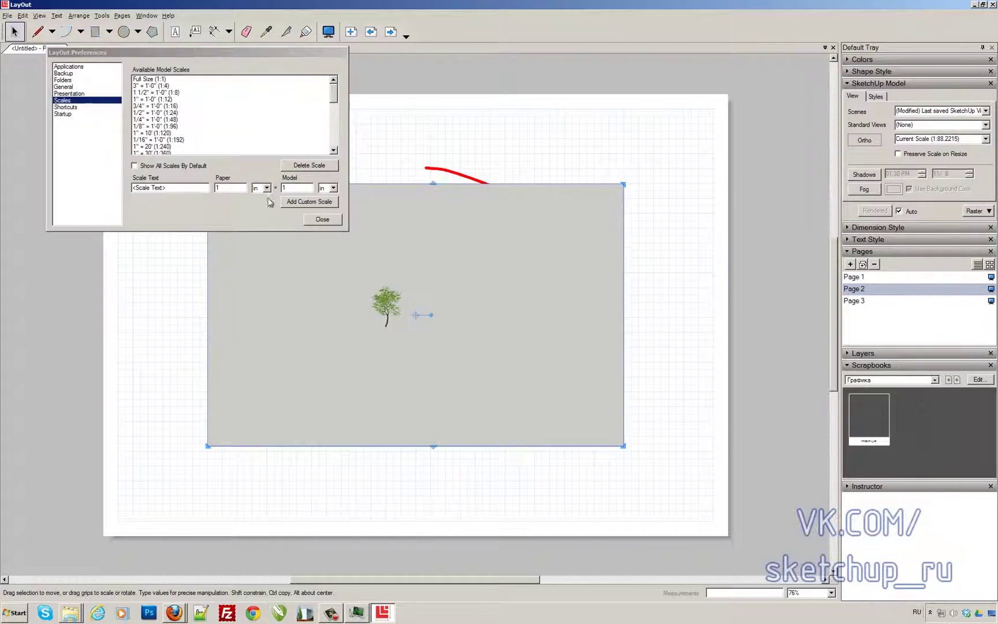
left_click_drag(336, 118, 335, 161)
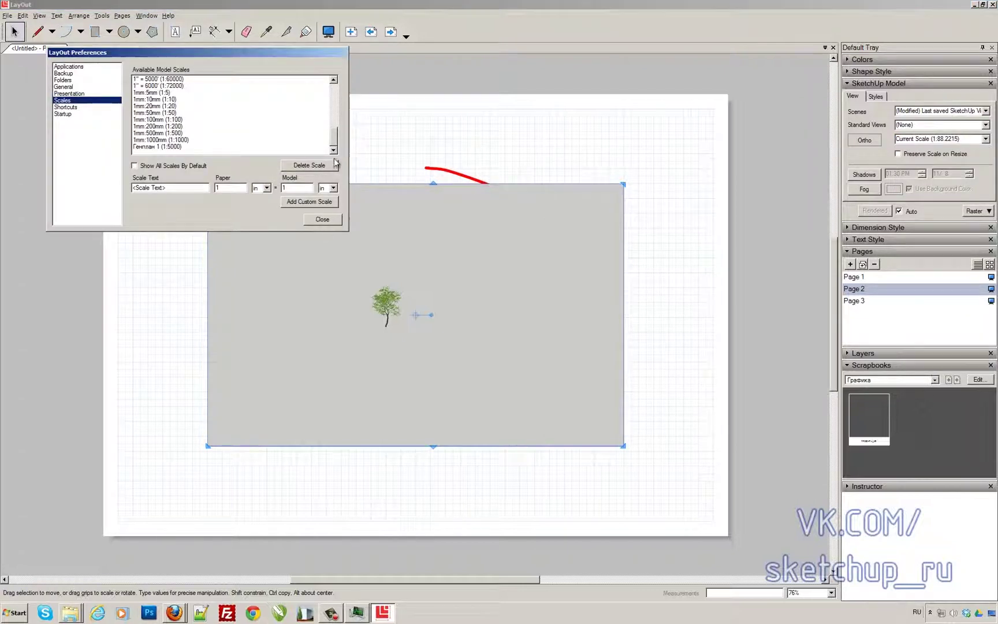
- Try to delete the Генплан 1 (1:5000) model scale, decline the deletion, and close the preferences
left_click(166, 147)
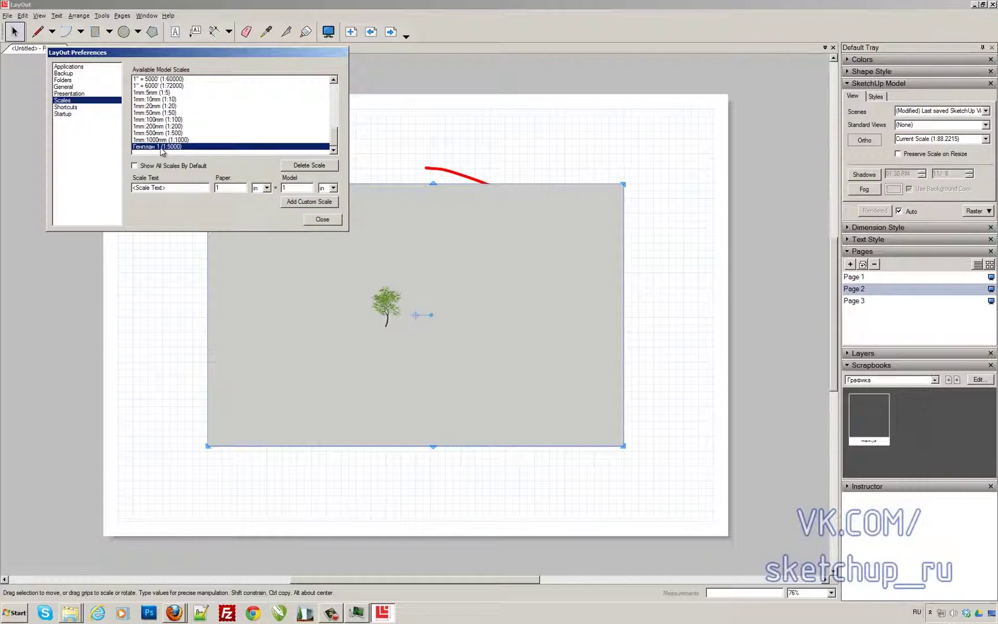
left_click(310, 166)
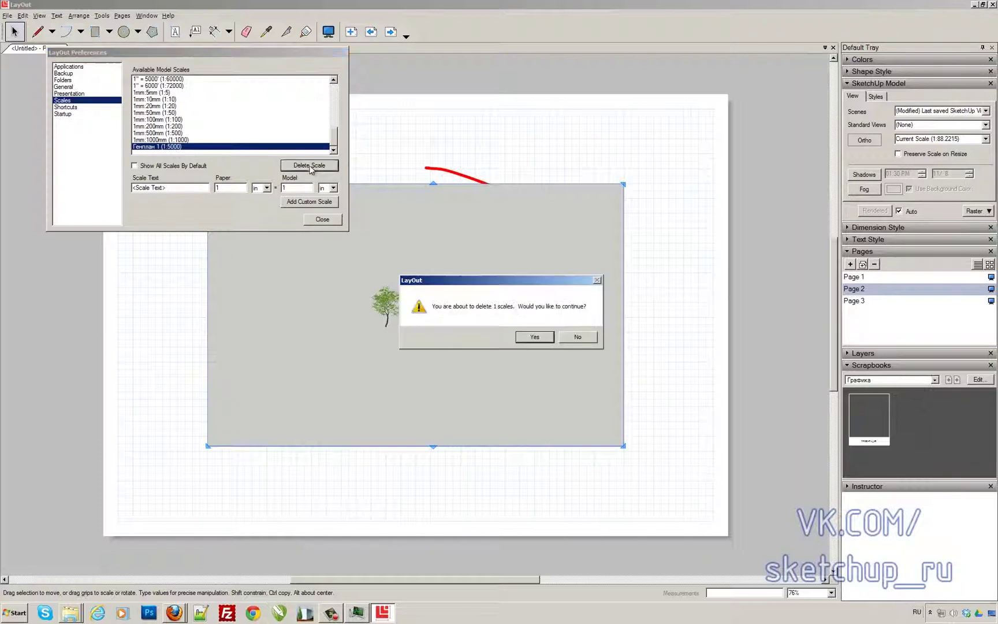
left_click(577, 336)
left_click(327, 220)
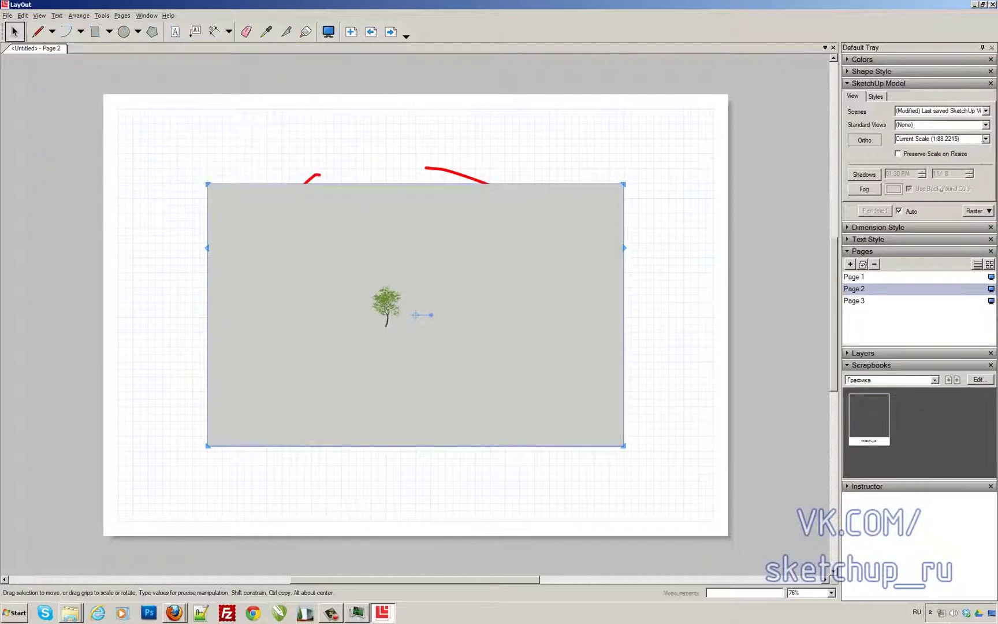
- Bring up the custom scale preferences from the model's scale choices and enable Show All Scales By Default
left_click(985, 138)
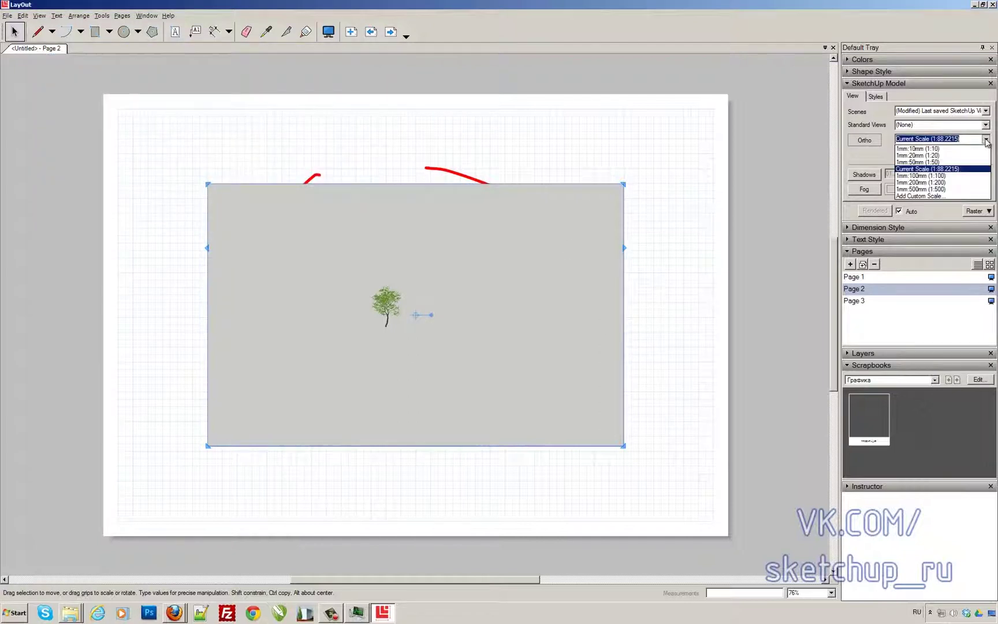
left_click(927, 196)
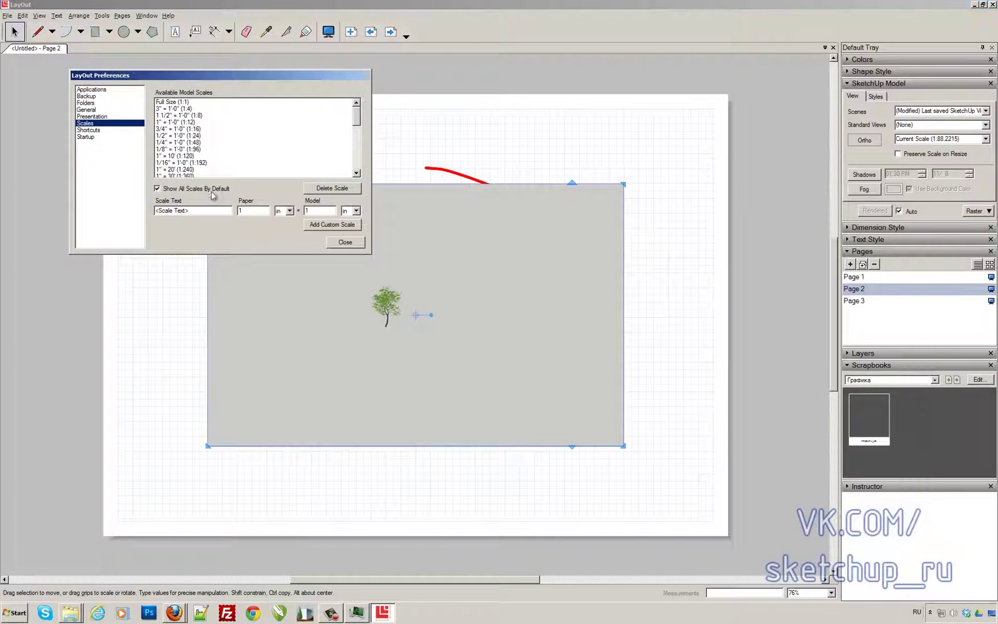
left_click(344, 242)
- Set the tree model's scale to Генплан 1 (1:5000) and inspect the rescaled viewport on page 2
left_click(985, 138)
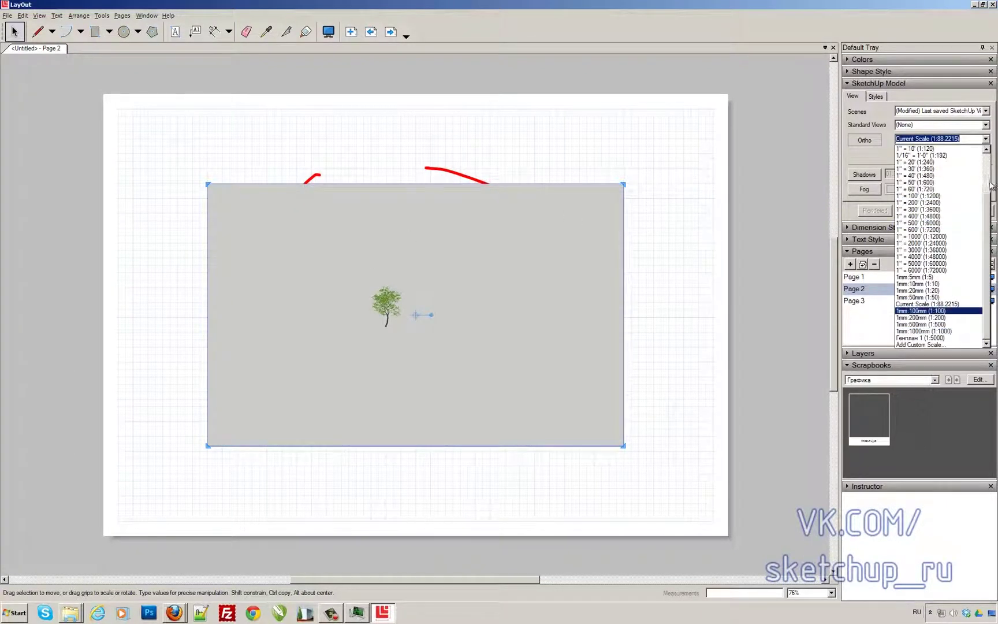
left_click(985, 138)
left_click(985, 139)
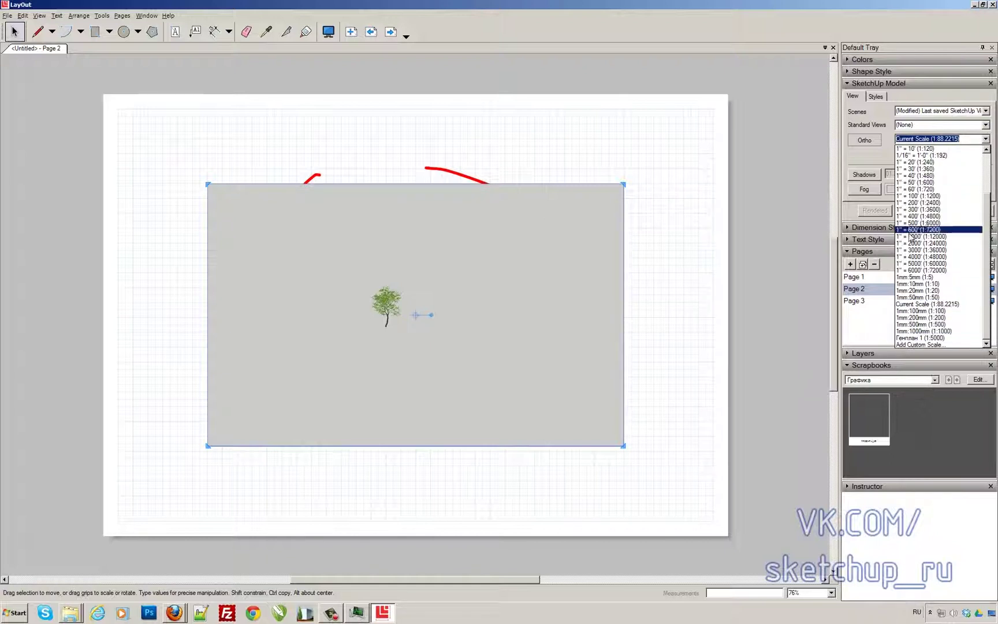
left_click(925, 338)
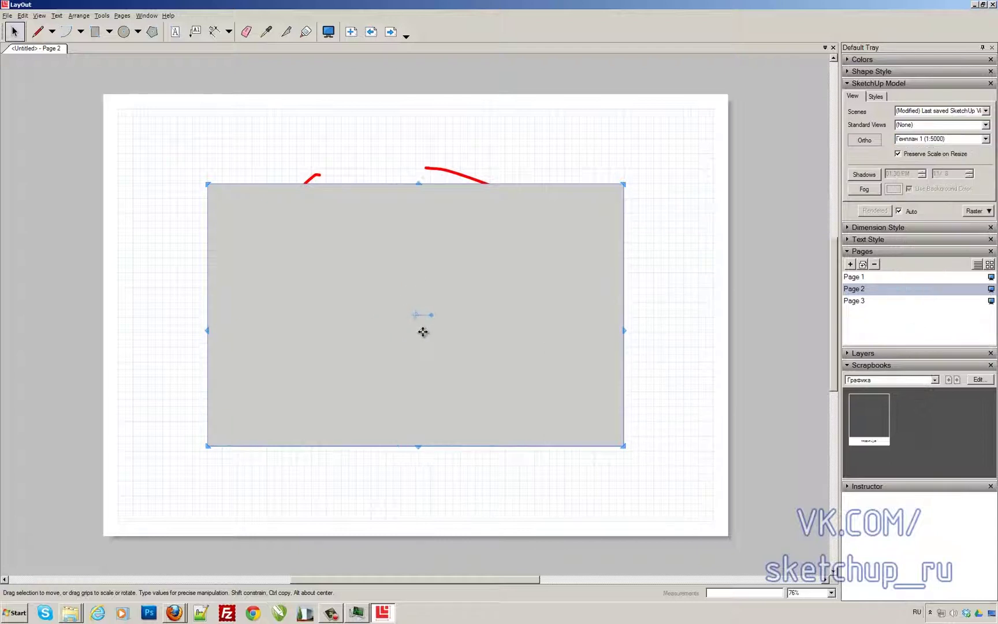
key("Escape")
scroll(446, 320, "up", 1)
scroll(437, 319, "down", 1)
scroll(429, 330, "up", 4)
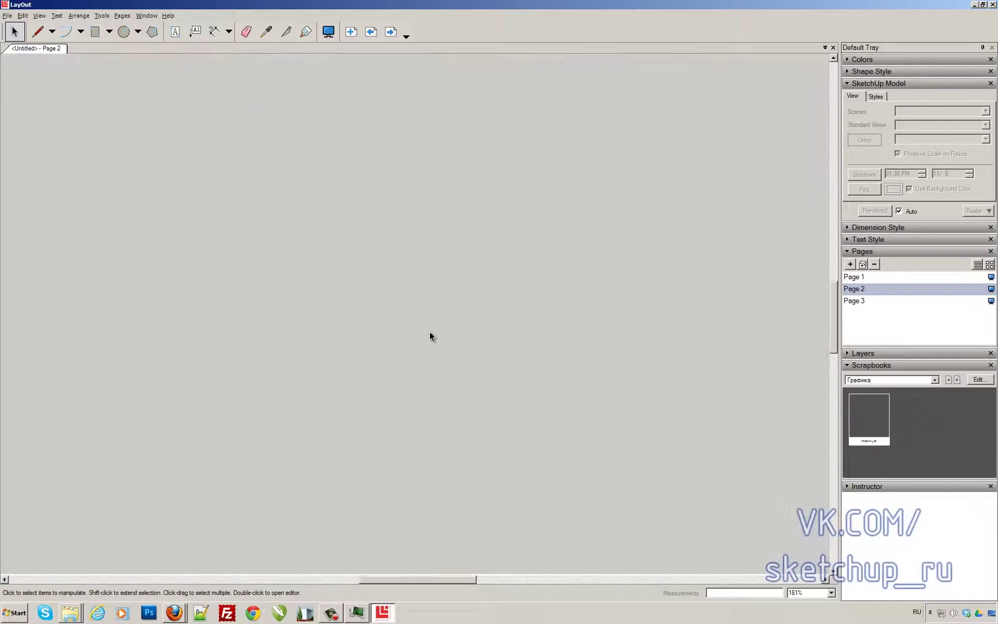
scroll(428, 330, "down", 3)
left_click(429, 331)
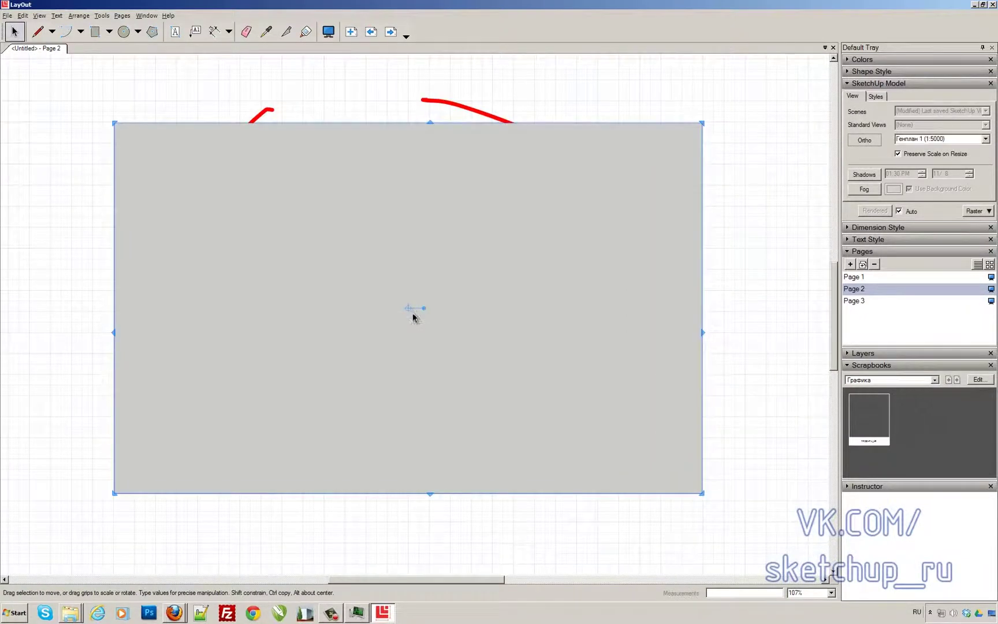
scroll(413, 317, "down", 3)
- Edit the model's view inside its viewport to bring the tree back into frame, and finish the edit
double_click(414, 318)
mouse_move(414, 318)
left_mouse_down()
mouse_move(410, 296)
mouse_move(410, 309)
left_mouse_up()
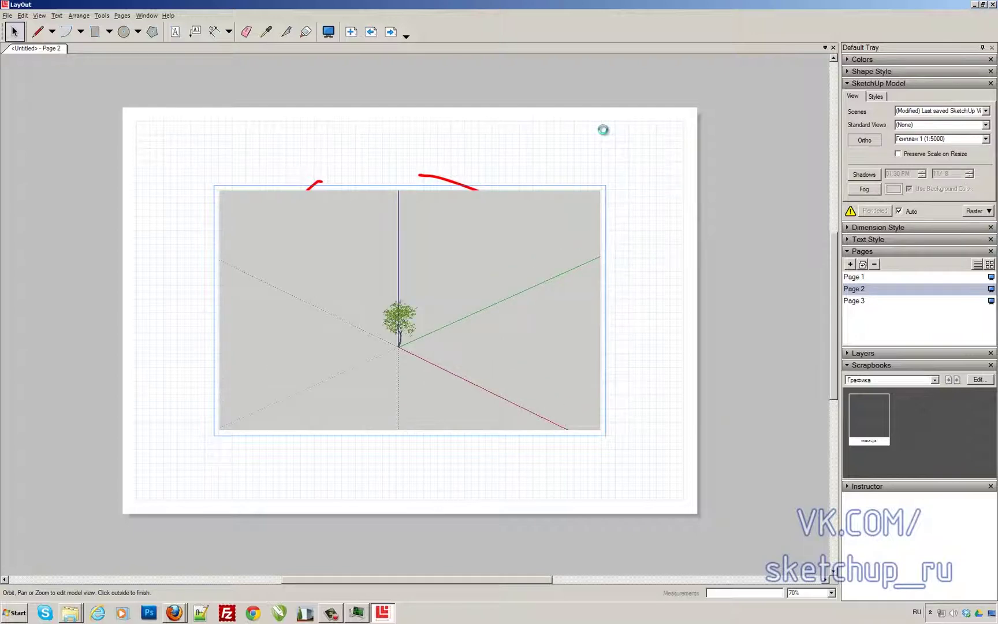
left_click(566, 184)
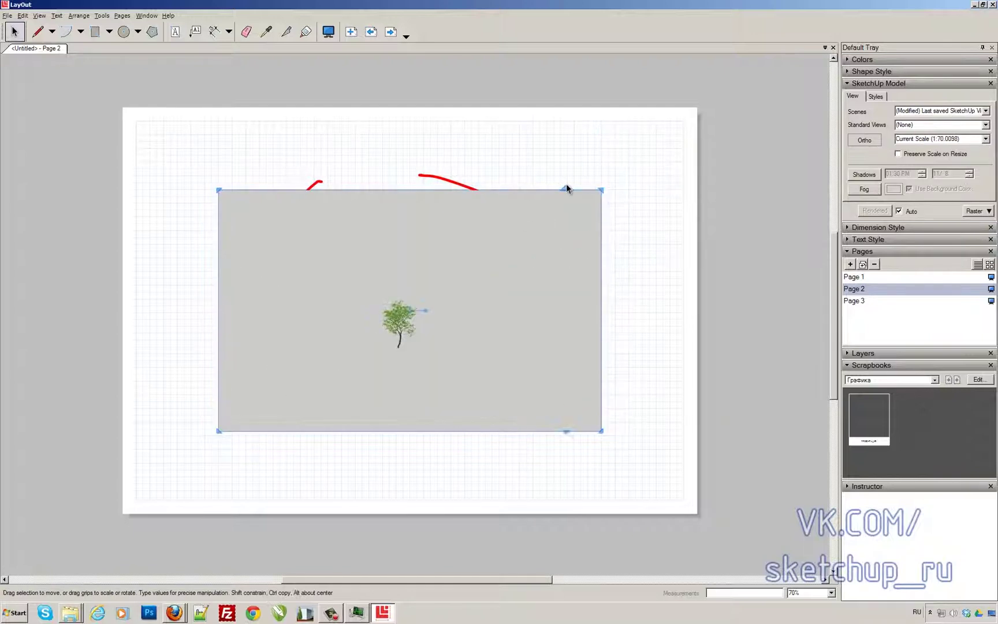
- Bring up the preferences for custom scales, switch to the Shortcuts settings, and select the Arrange/Align/Bottom command
left_click(971, 139)
left_click(985, 139)
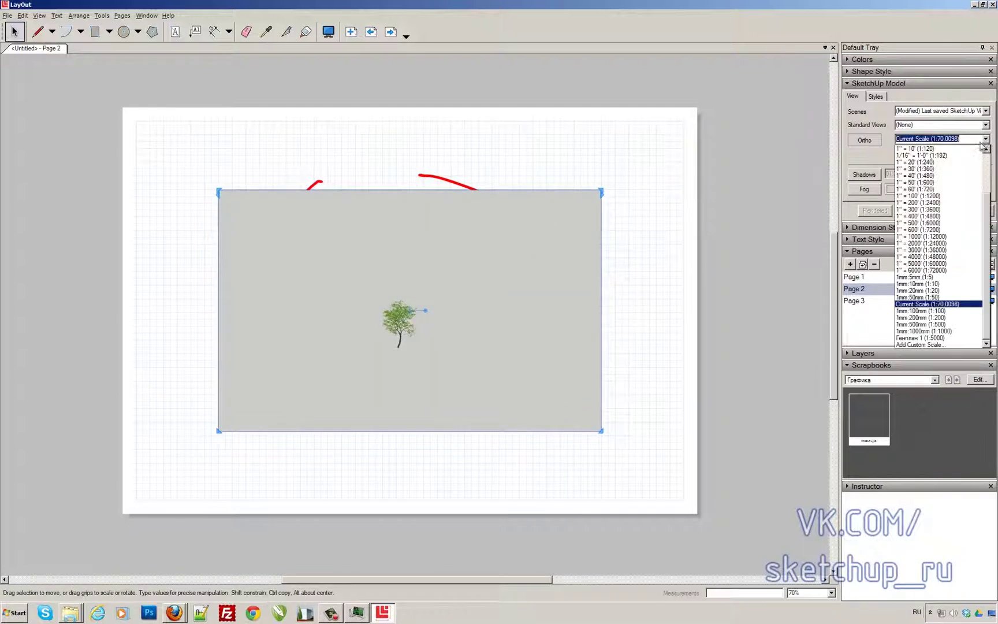
left_click(919, 344)
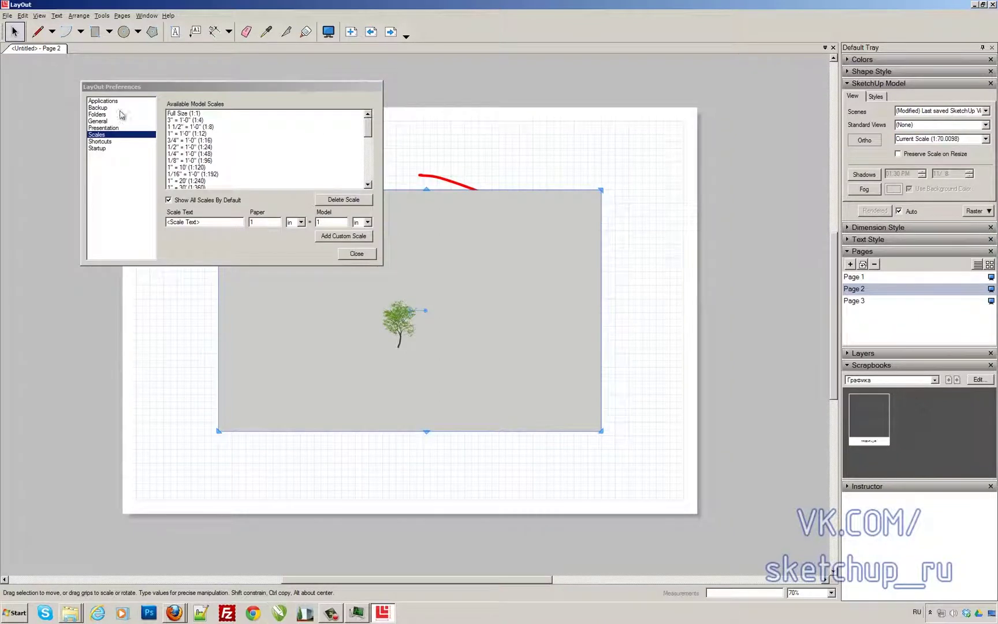
left_click(106, 142)
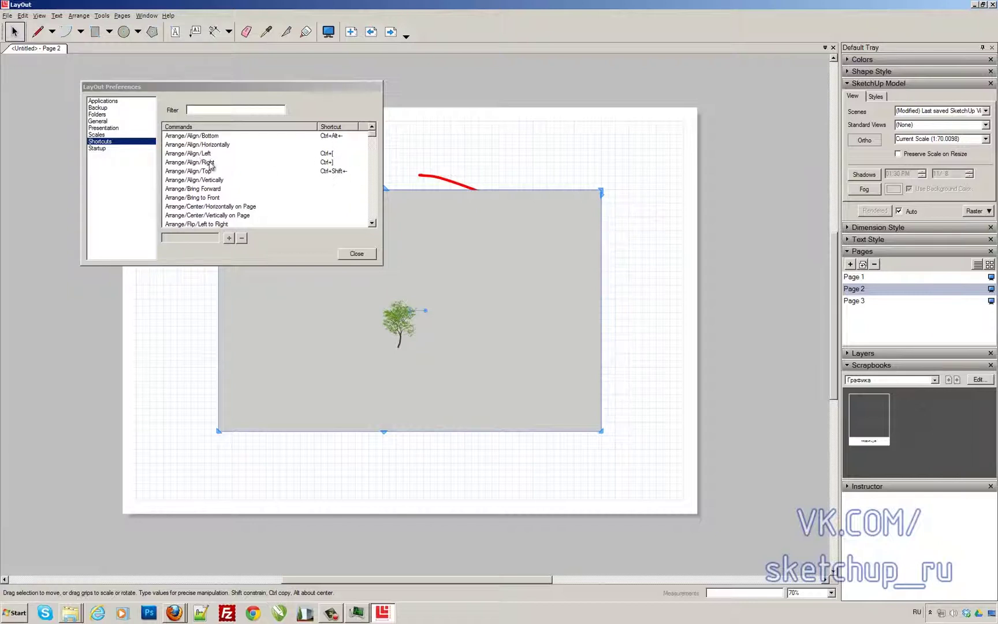
mouse_move(373, 133)
left_mouse_down()
mouse_move(374, 185)
mouse_move(373, 134)
left_mouse_up()
left_click(209, 136)
- Look over the program's command groups and filter the shortcut commands by "pages"
left_click(71, 64)
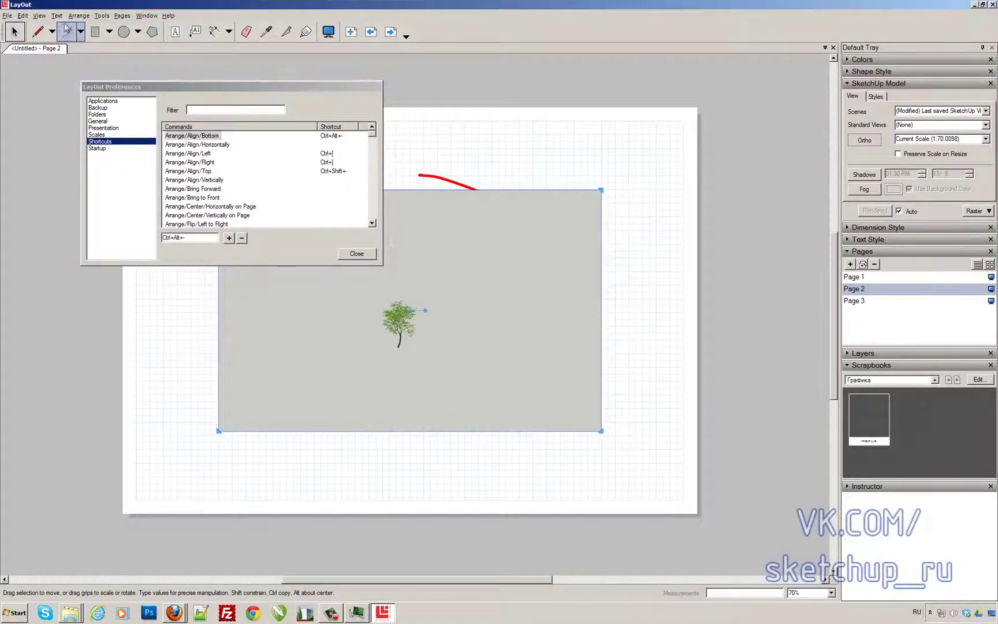
left_click(122, 16)
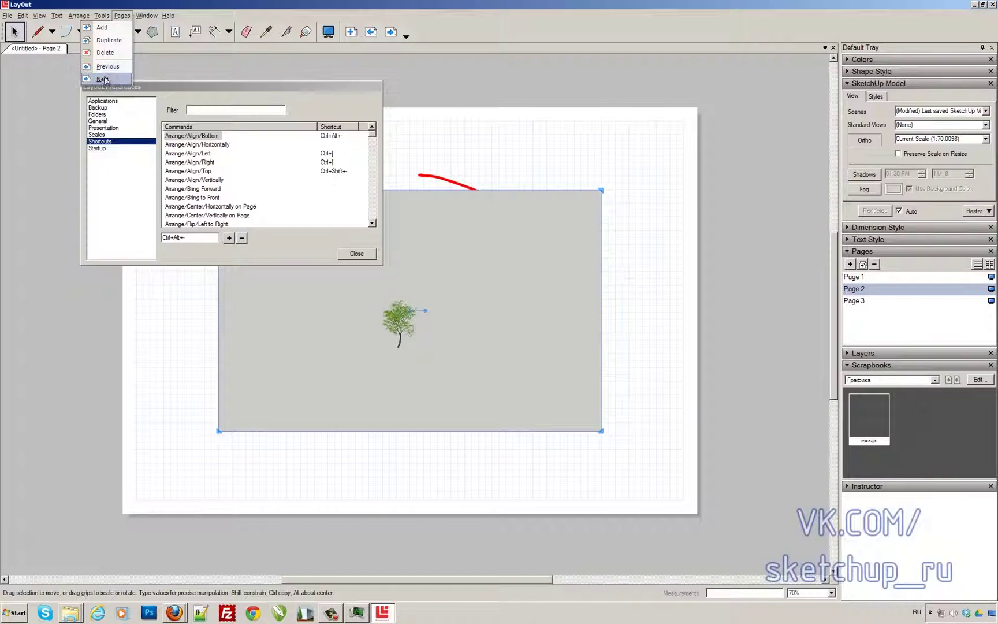
mouse_move(168, 16)
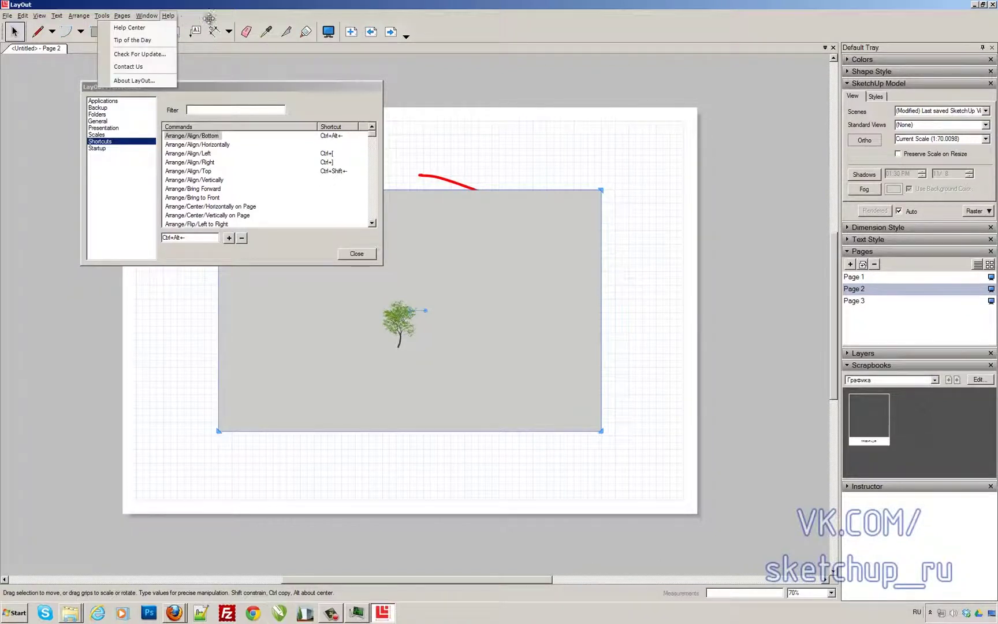
key("Escape")
left_click(227, 110)
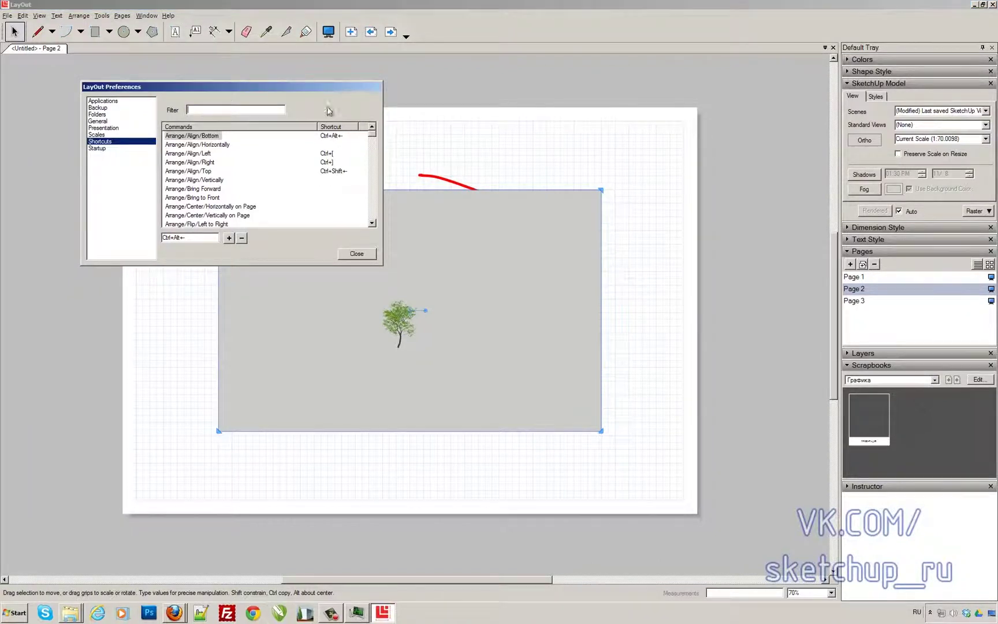
key("alt+shift")
type("pages")
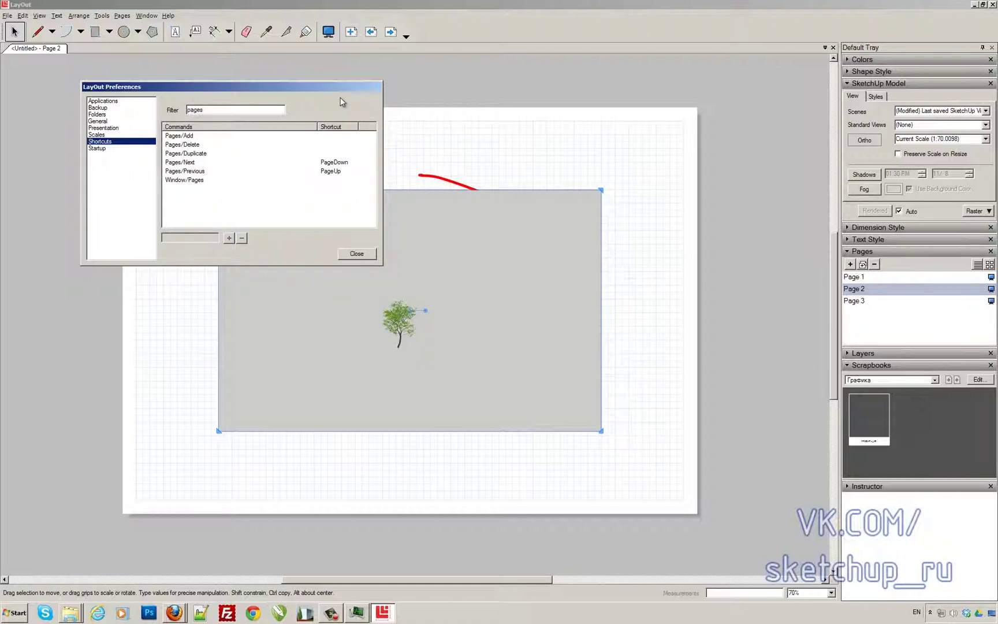
- Compare the Pages commands with the filtered shortcuts, and delete the selected tree model from page 2
left_click(122, 16)
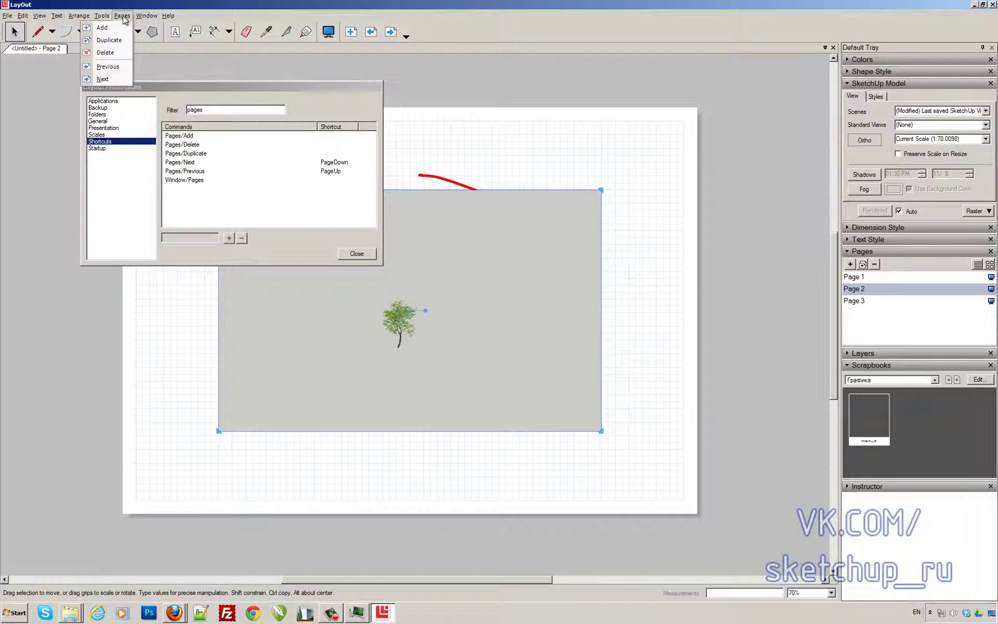
left_click(214, 111)
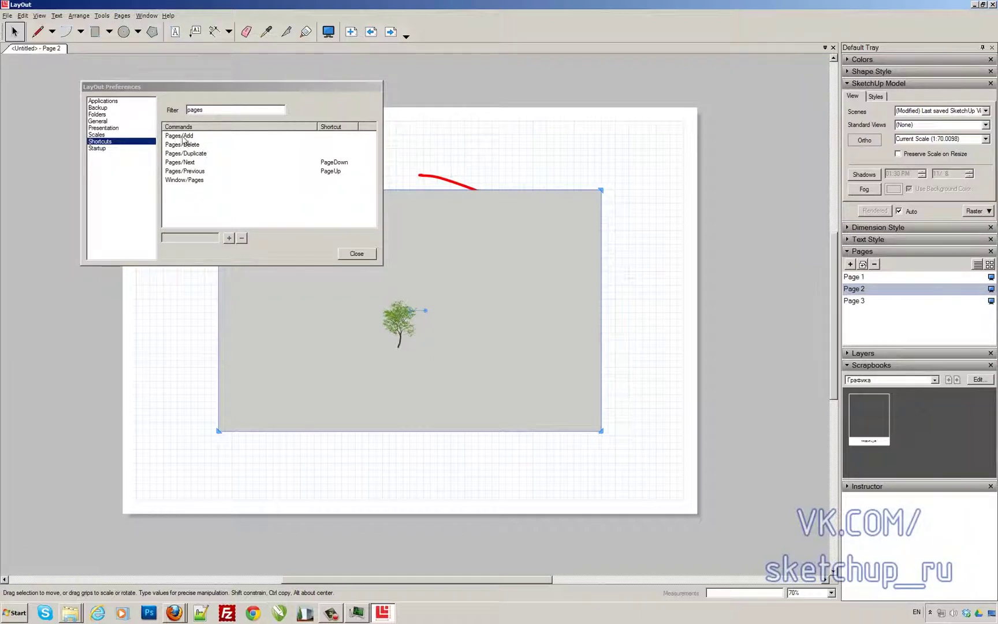
left_click(122, 16)
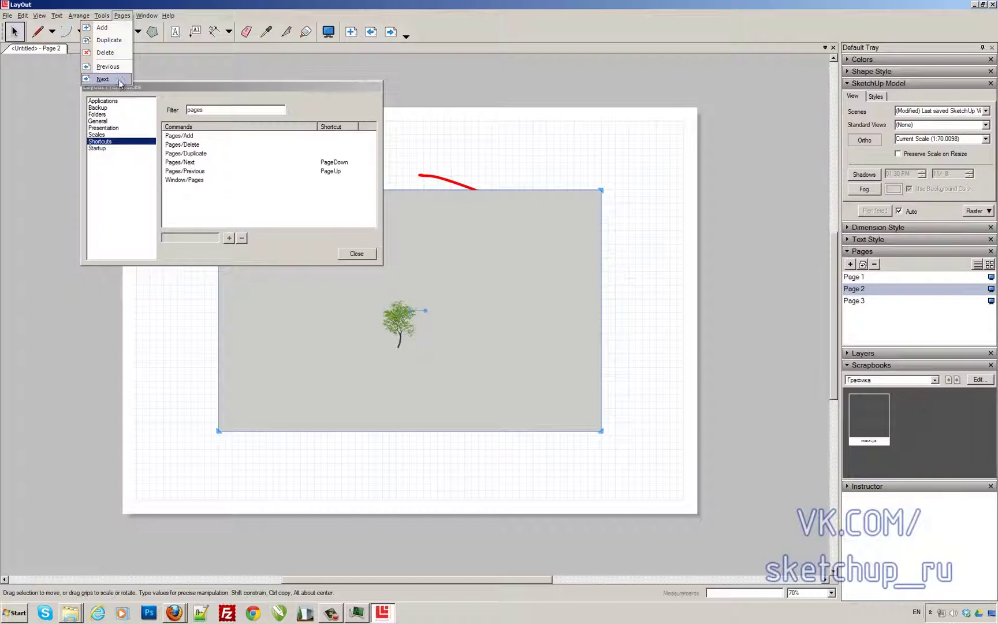
left_click(205, 104)
key("Delete")
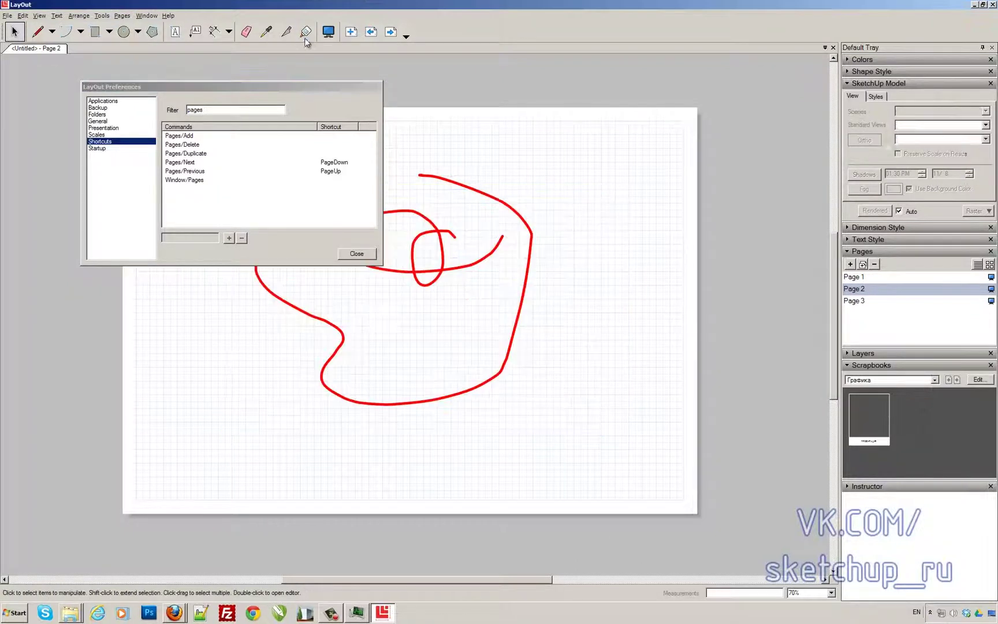
- Replace the shortcut filter with "next" and select the Pages/Next command
double_click(252, 107)
key("BackSpace")
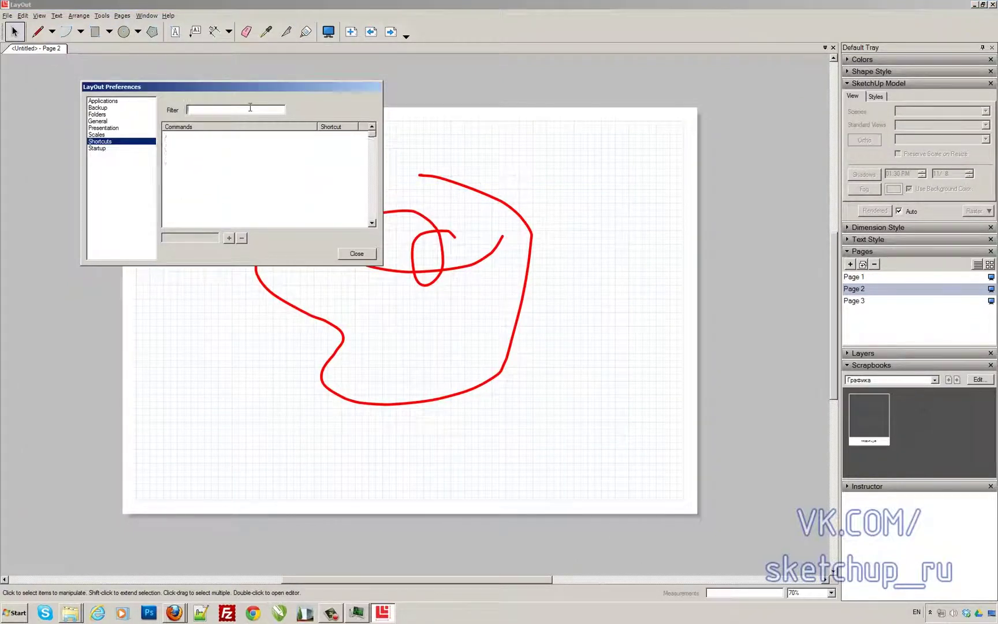
type("ne")
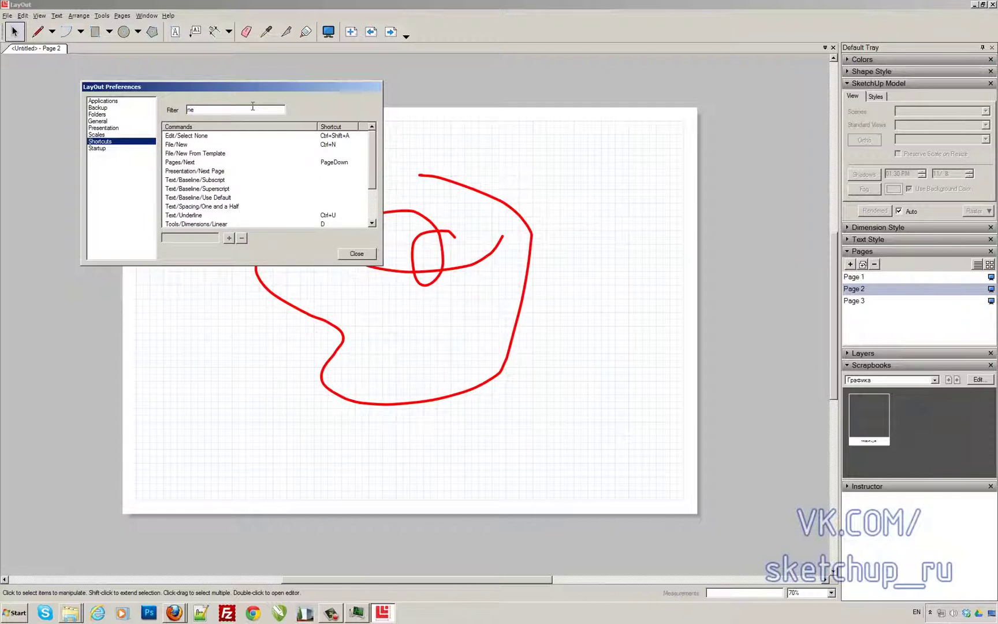
type("xt")
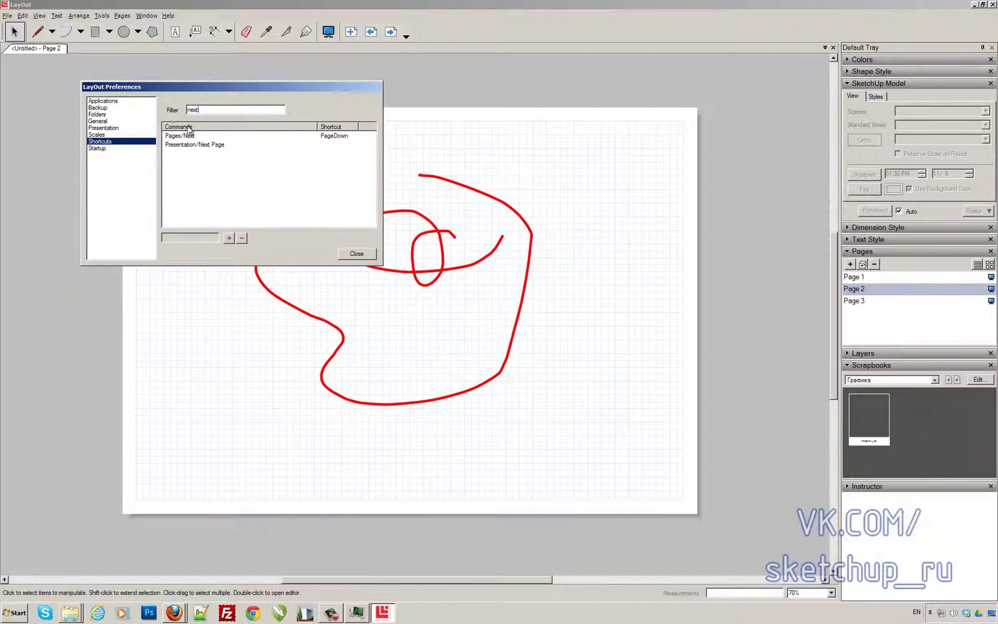
left_click(147, 28)
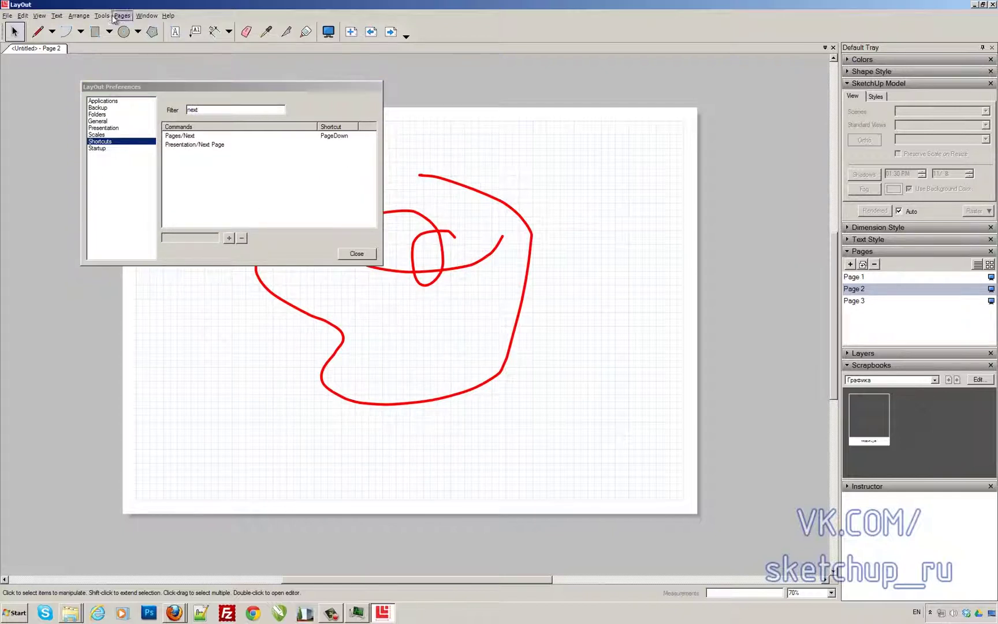
left_click(190, 137)
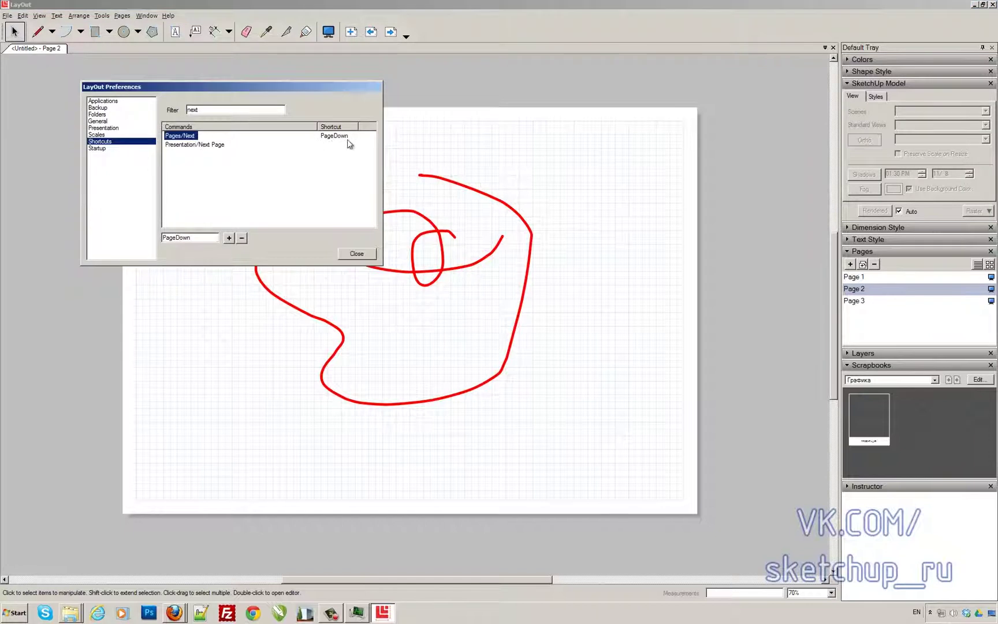
left_click(213, 237)
- Go back and forth through the document's three pages using the page navigation shortcuts, ending on page 3
left_click(534, 409)
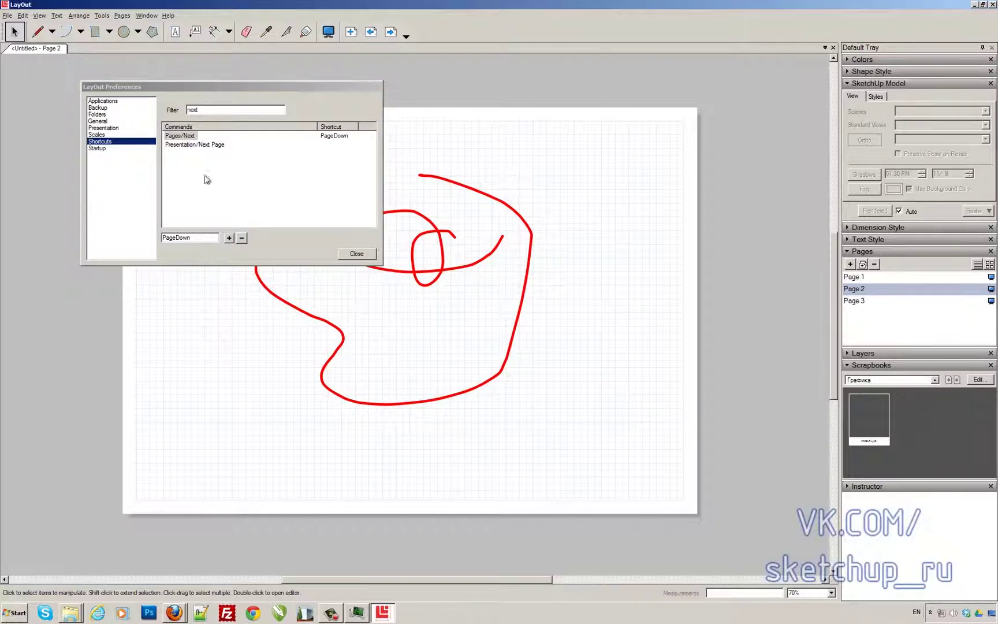
key("Page_Up")
key("Page_Down")
key("Page_Up")
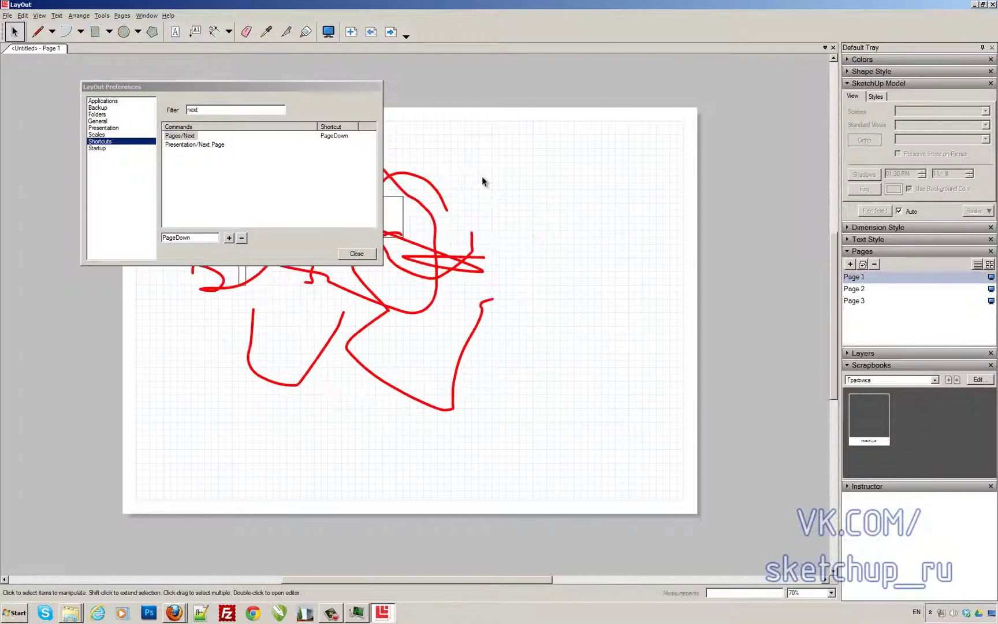
key("Page_Down")
key("Page_Down")
key("Page_Up")
key("Page_Up")
key("Page_Down")
key("Page_Down")
- Examine the shortcut assigned to Pages/Next, deselecting and reselecting the command, and return to the page
left_click(214, 237)
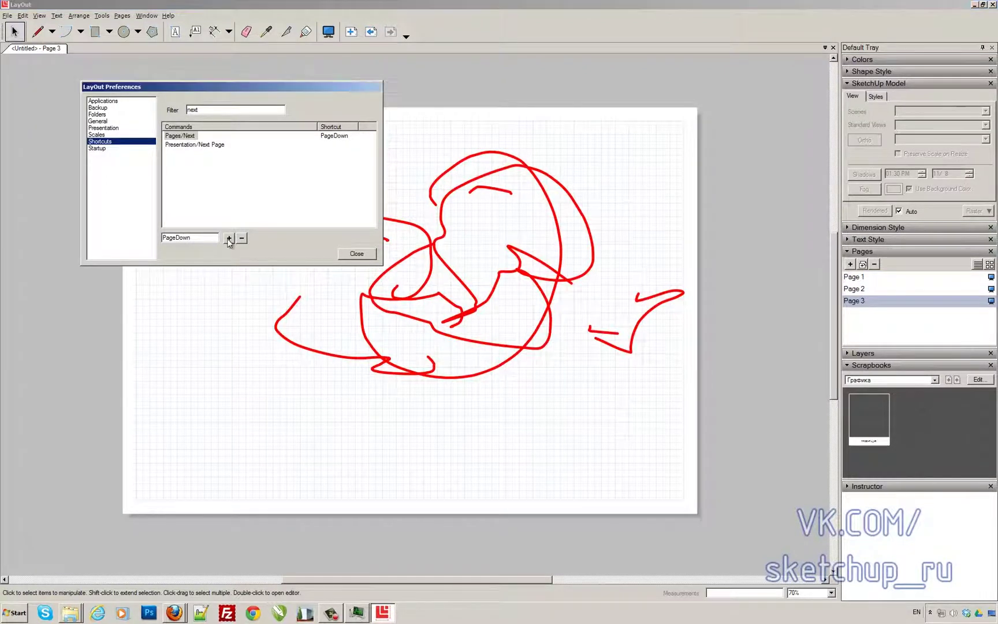
left_click(300, 187)
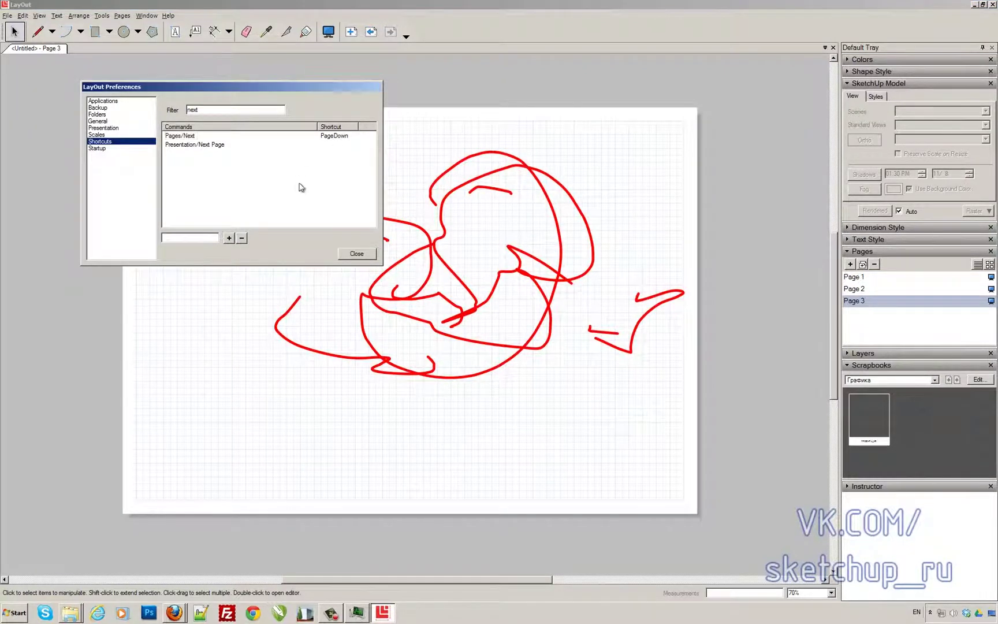
left_click(174, 137)
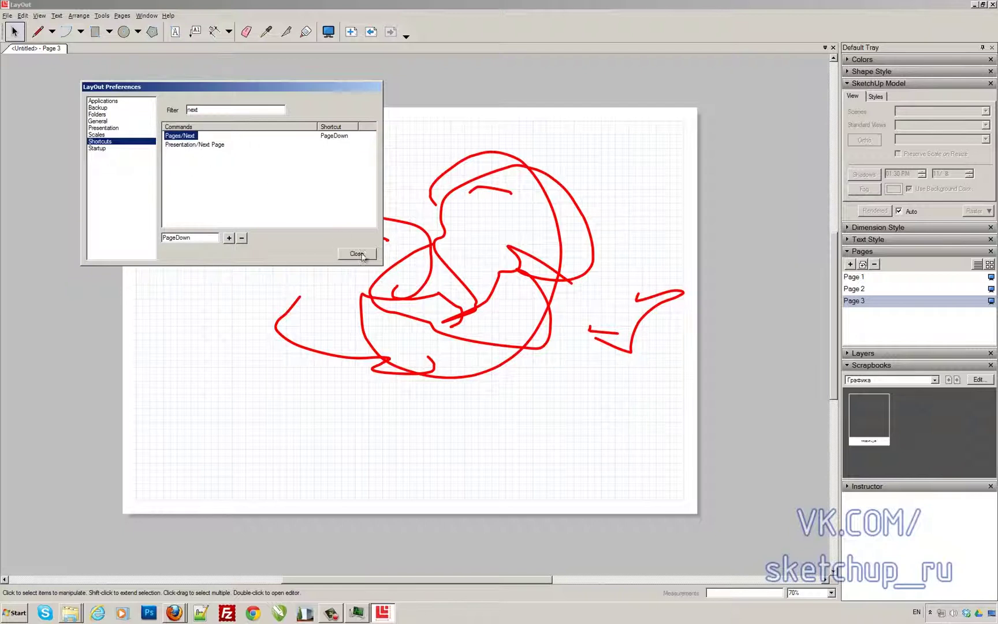
left_click(384, 238)
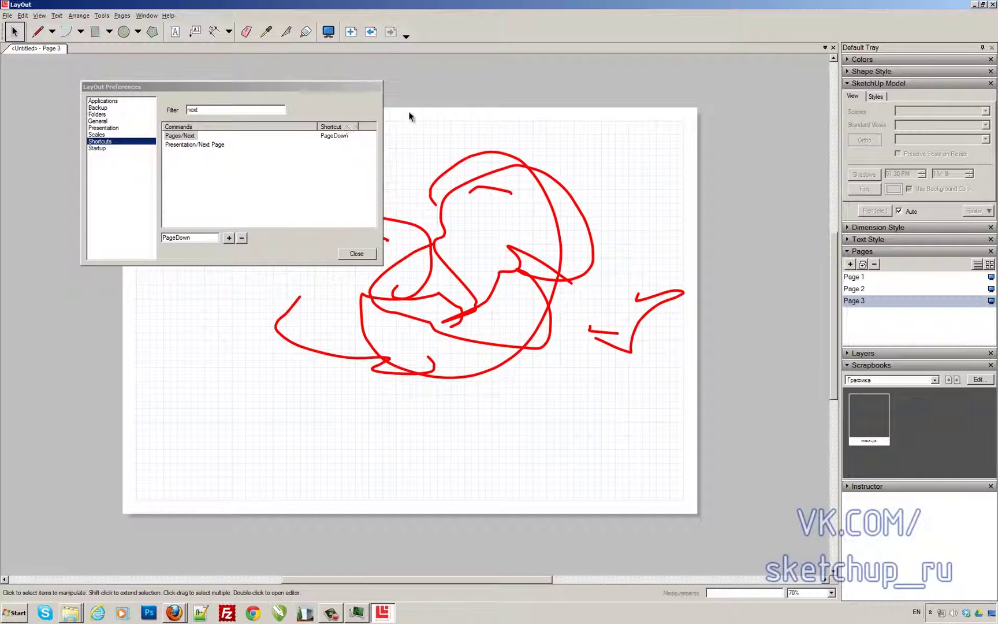
- Move the preferences dialog aside and look through the Tools, Text and Edit commands and their shortcuts
left_click_drag(260, 88, 312, 96)
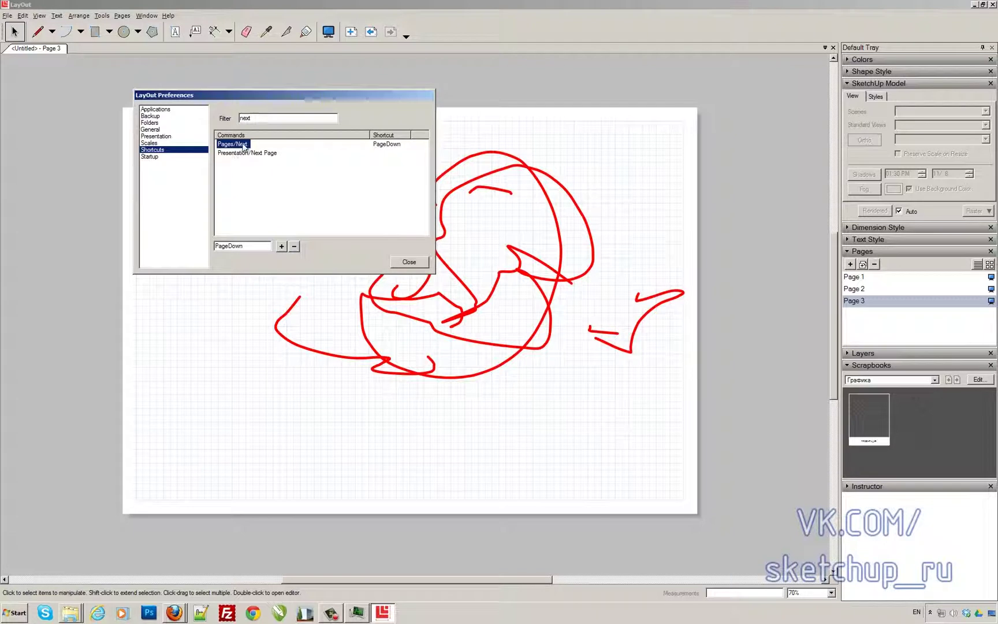
left_click(105, 16)
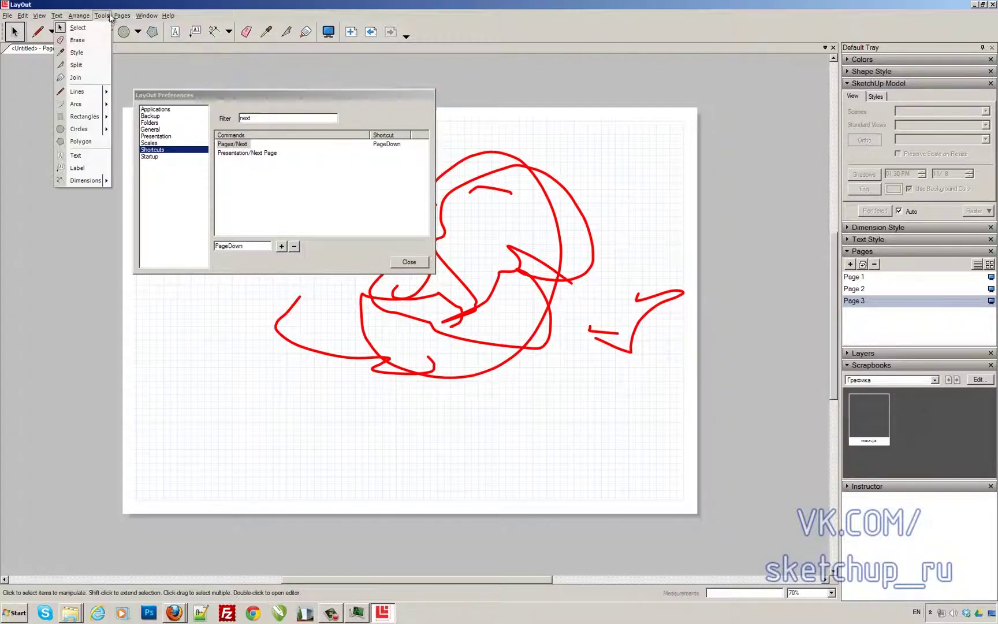
mouse_move(56, 15)
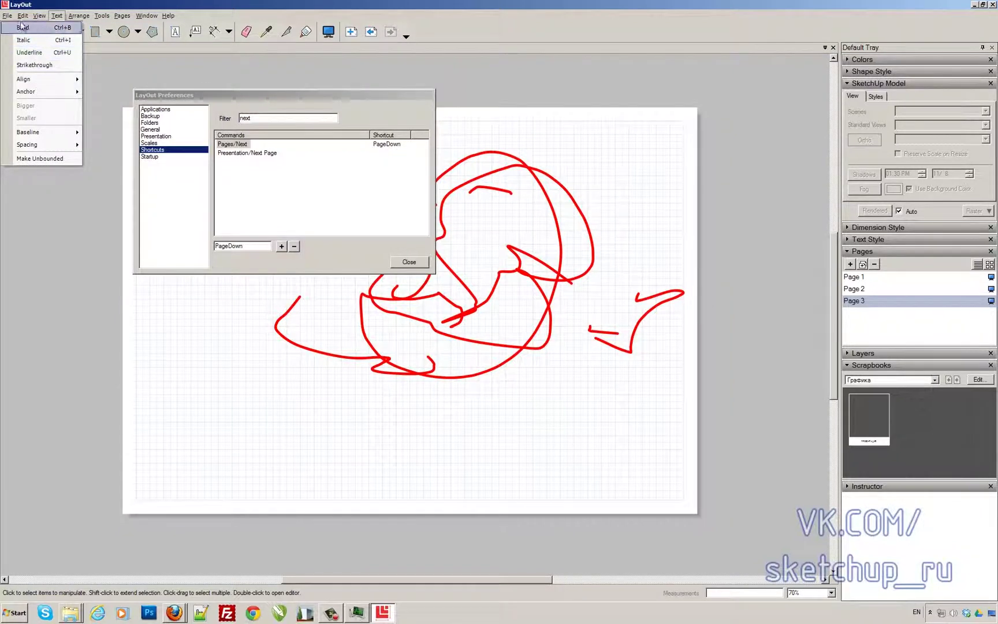
mouse_move(23, 16)
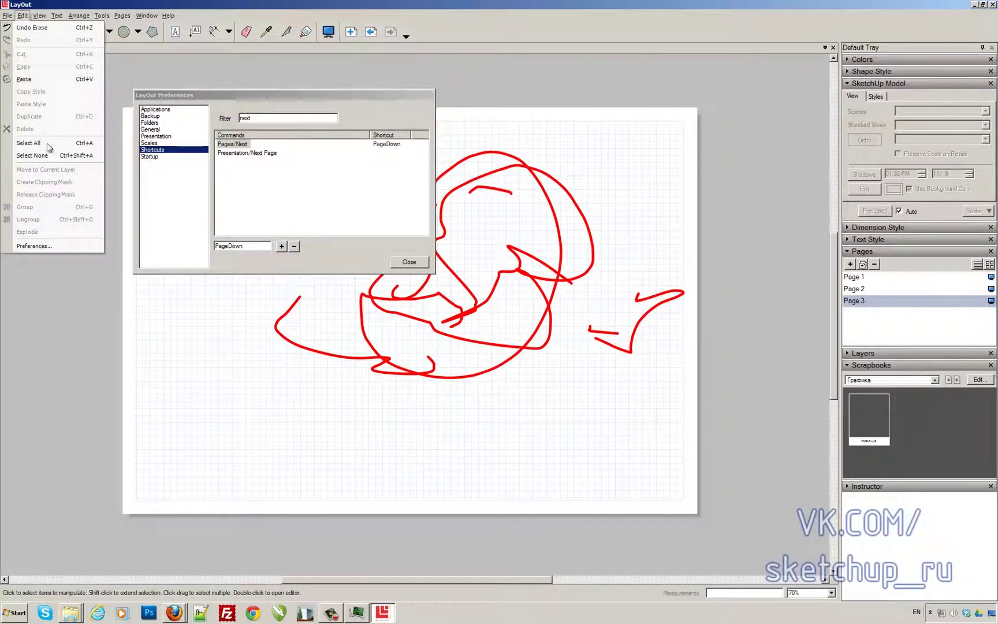
mouse_move(117, 17)
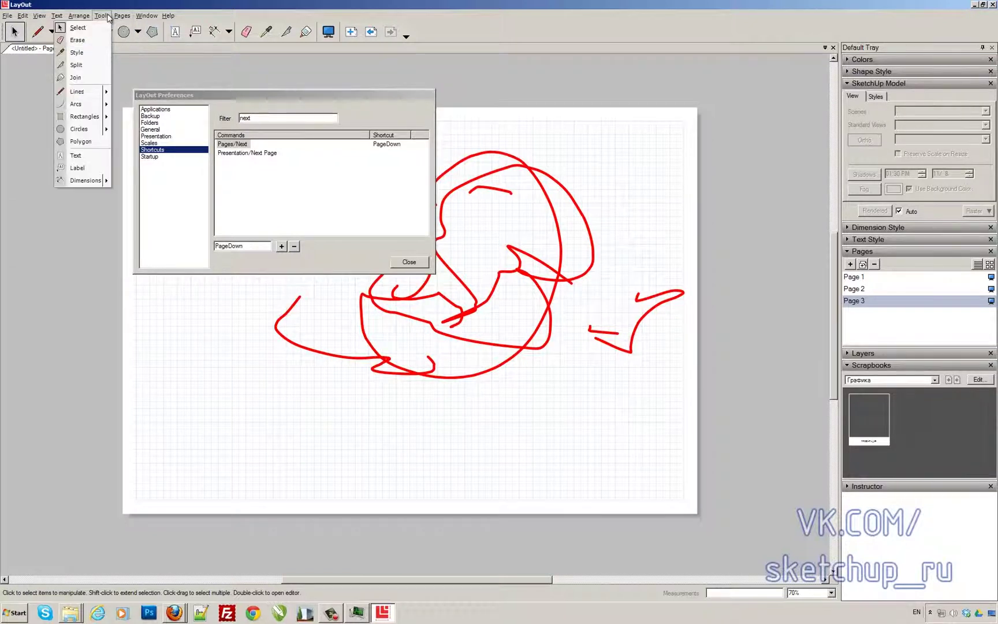
- Open the Startup preferences and reposition the dialog to examine the startup and new document options
left_click(154, 158)
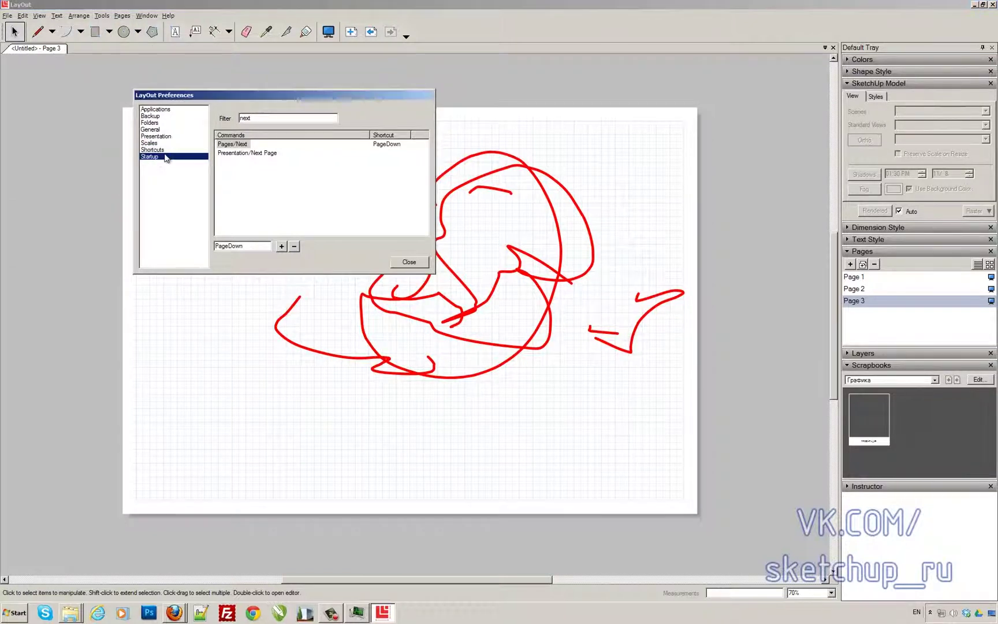
left_click_drag(171, 98, 114, 96)
left_click(8, 16)
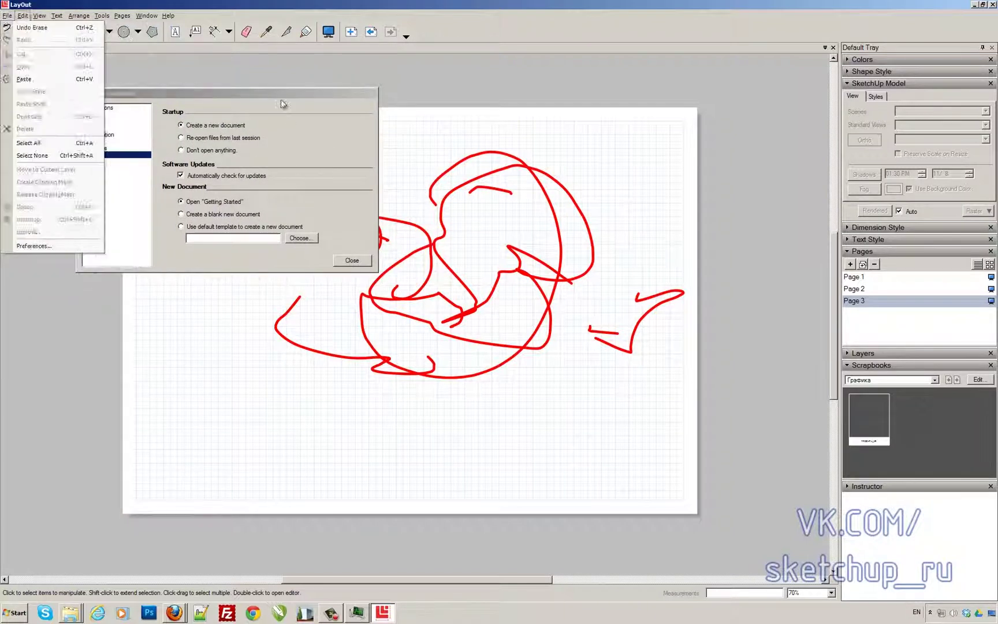
left_click(261, 91)
left_click_drag(261, 91, 403, 97)
left_click(653, 185)
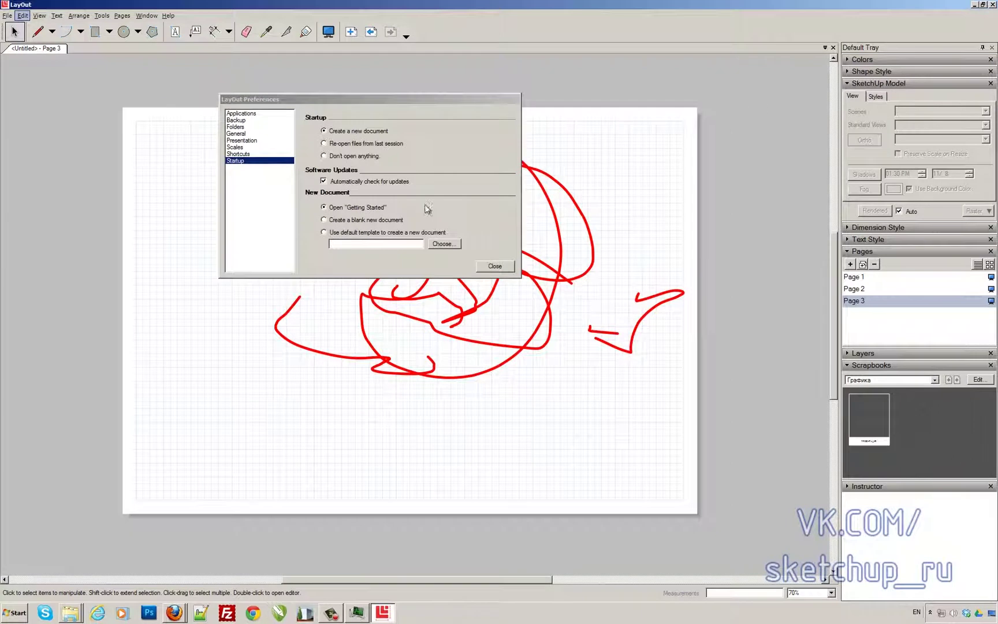
- Locate the LayOut 3 entry among the Windows programs, and return to the Startup preferences
left_click(15, 612)
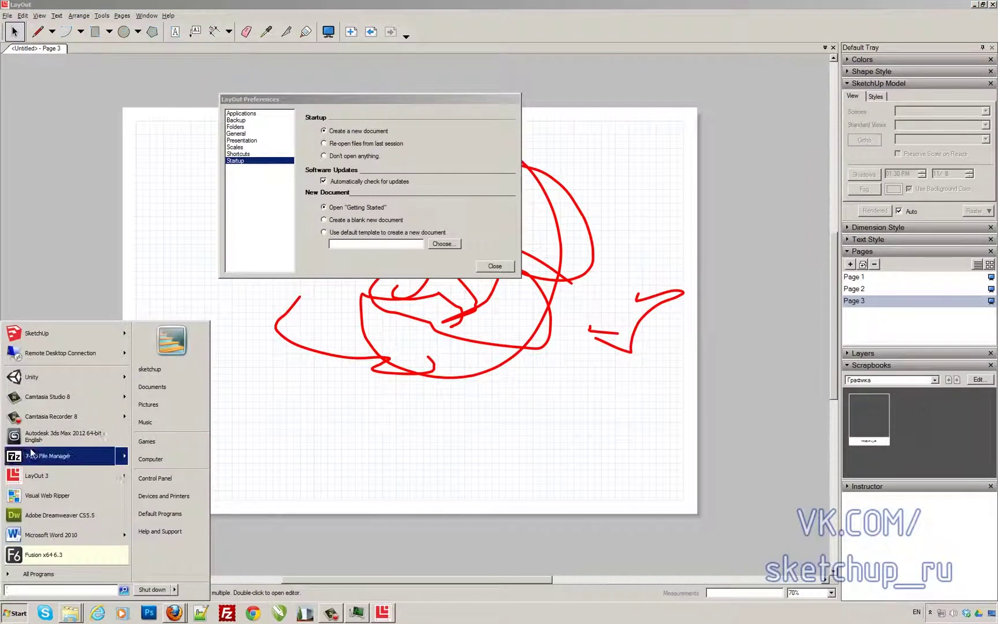
left_click(28, 476)
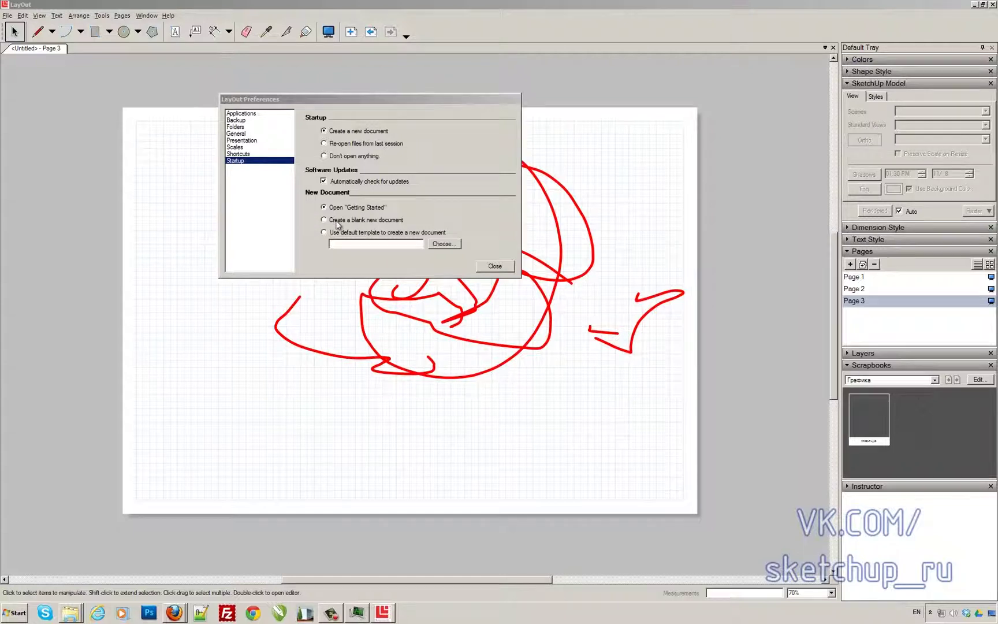
left_click_drag(354, 103, 308, 145)
left_click(378, 426)
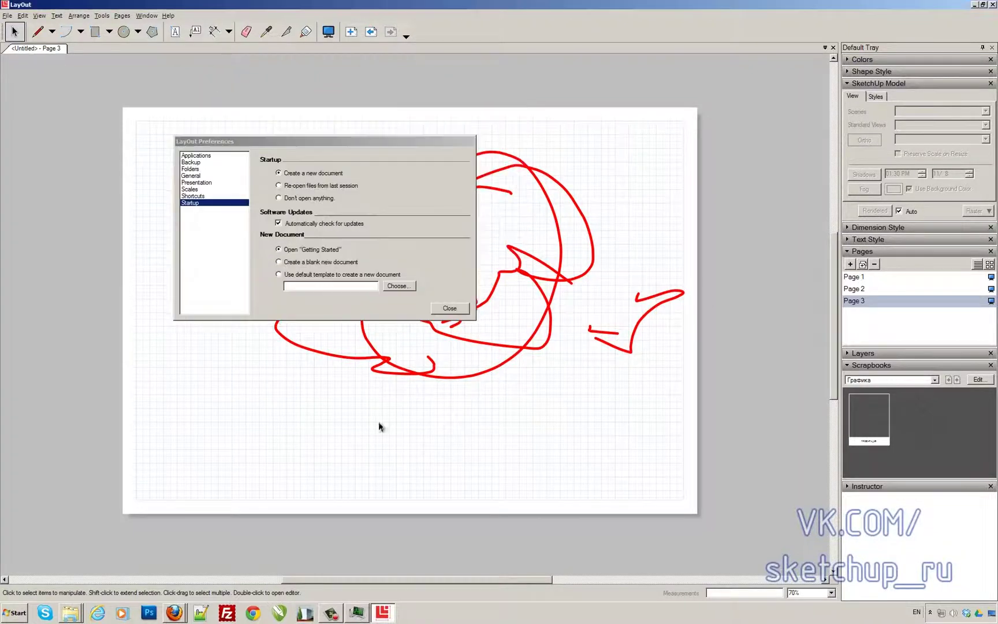
- Close the untitled three-page document without saving it, keeping the Startup preferences open
left_click(386, 617)
left_click(385, 615)
left_click(833, 47)
left_click(548, 330)
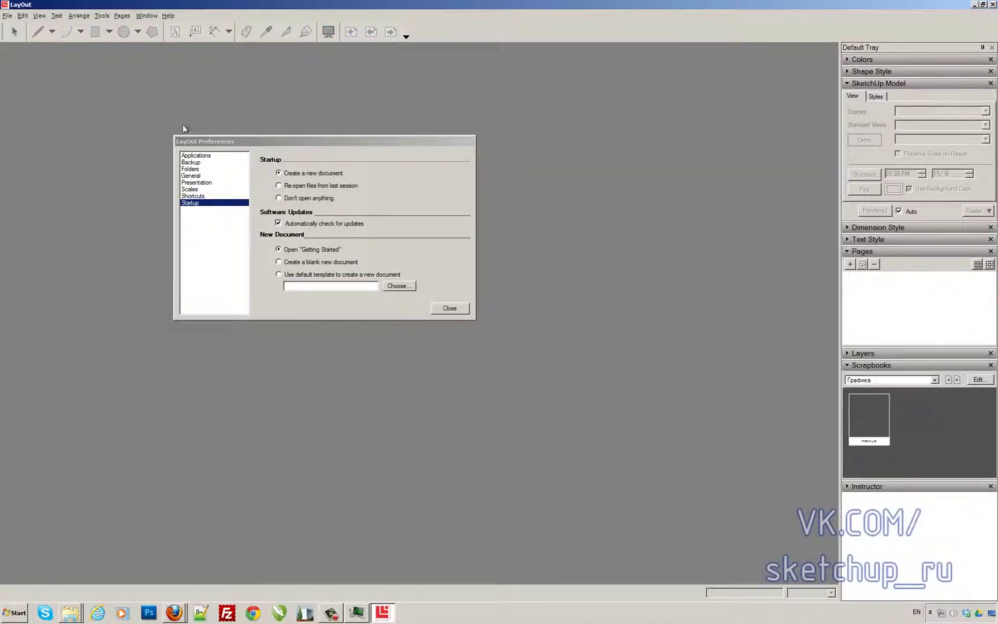
- Request a new document to view the Getting Started templates beside the Startup preferences, and cancel it
left_click(7, 16)
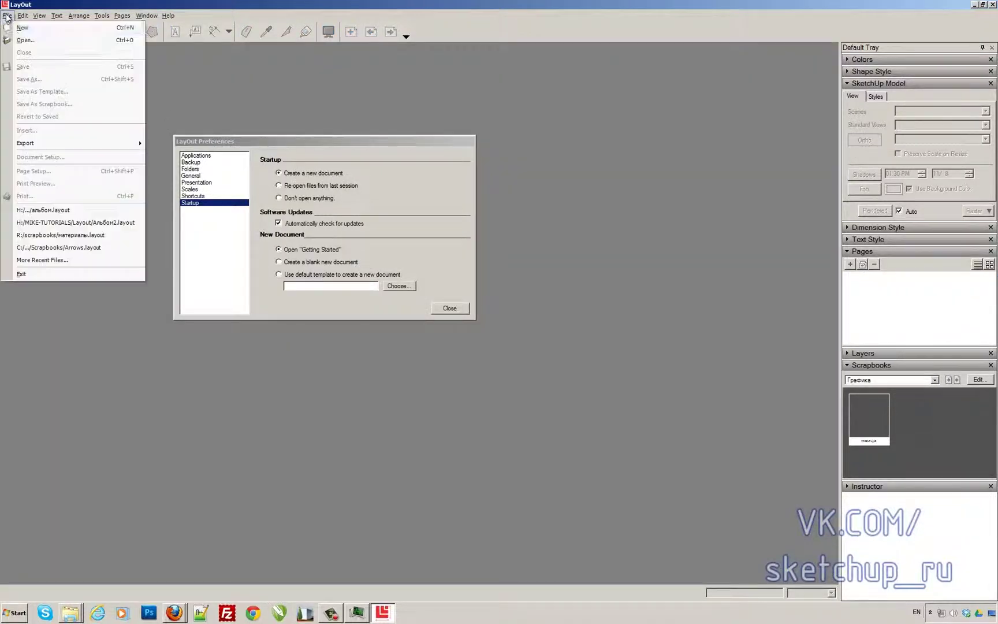
left_click(13, 36)
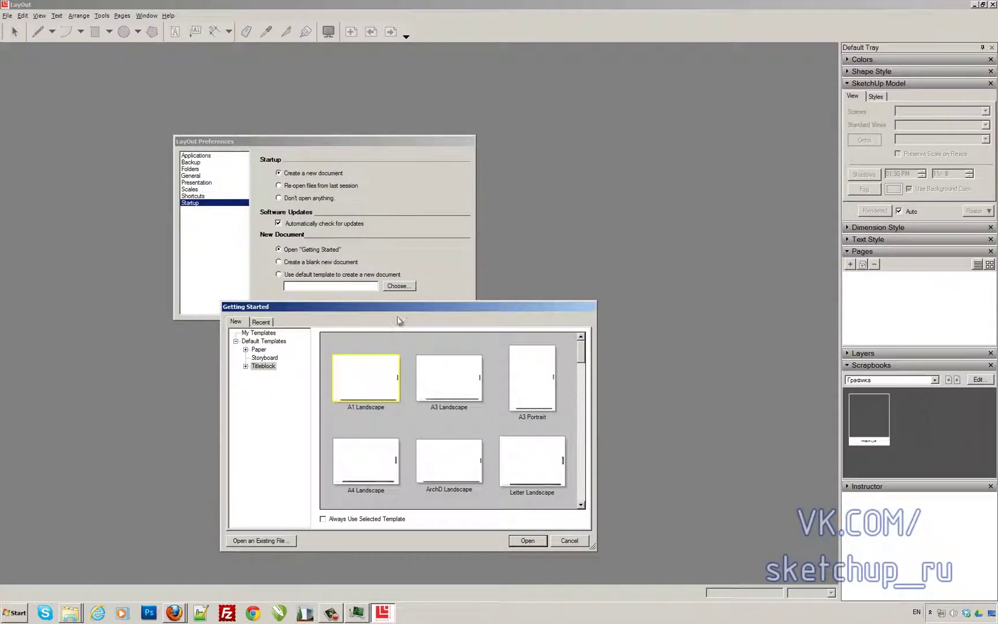
left_click_drag(406, 305, 364, 300)
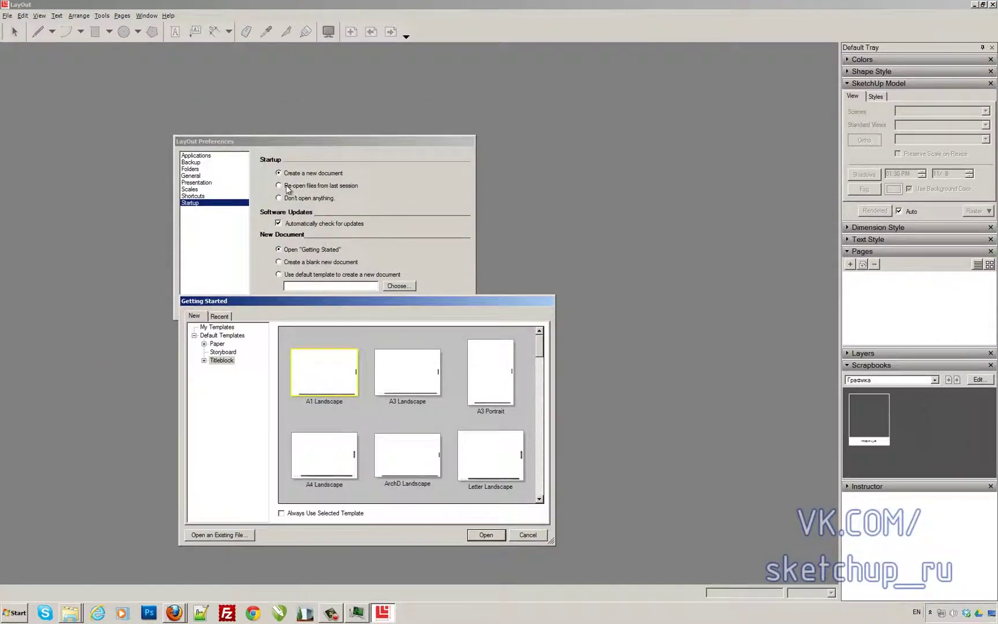
left_click(519, 536)
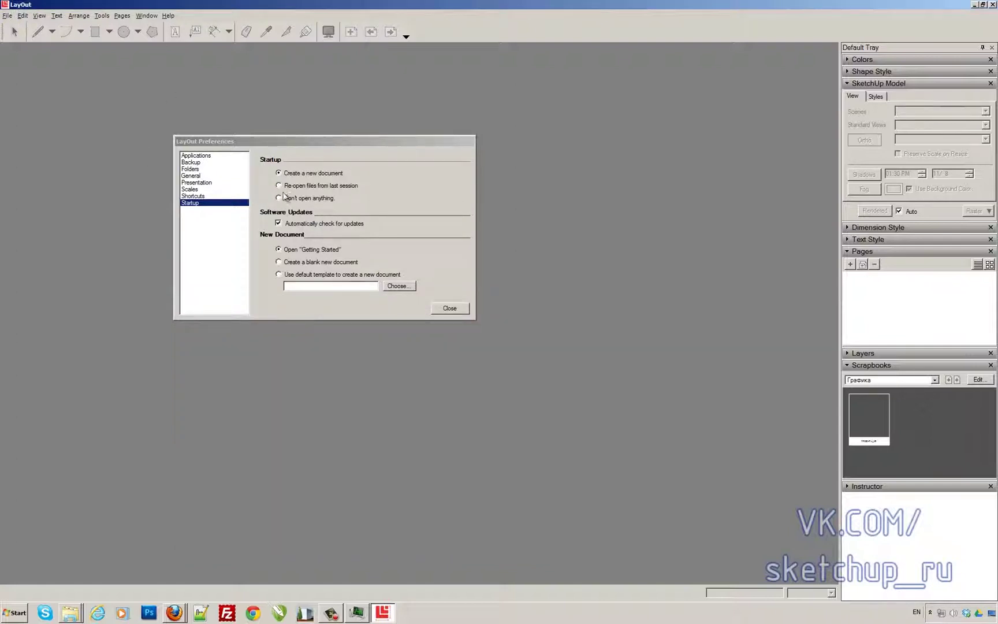
- Compare the new templates and recent files offered in Getting Started, and dismiss it without opening a document
left_click(5, 16)
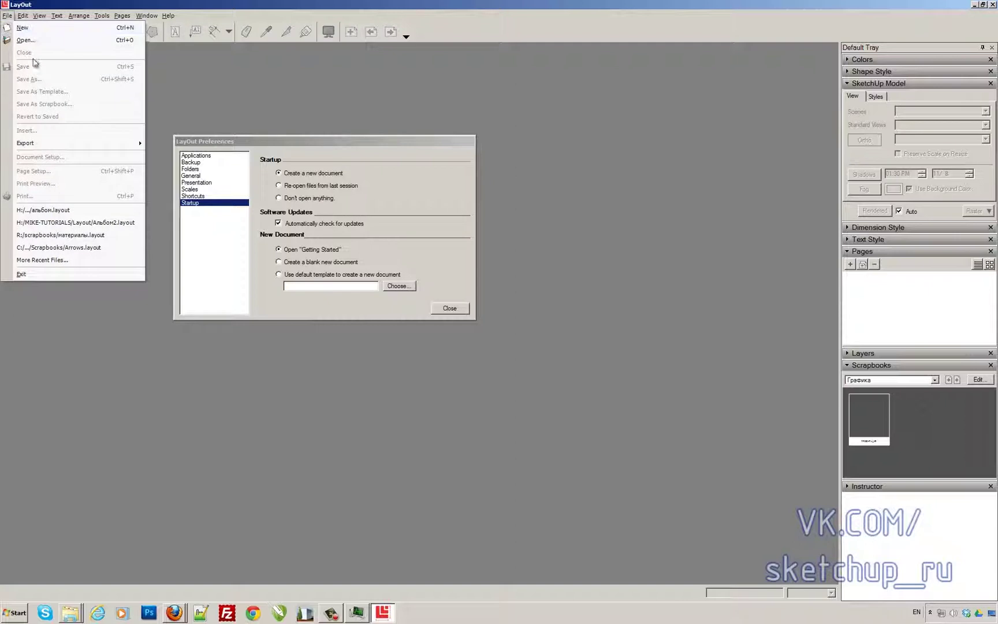
left_click(22, 27)
left_click(157, 137)
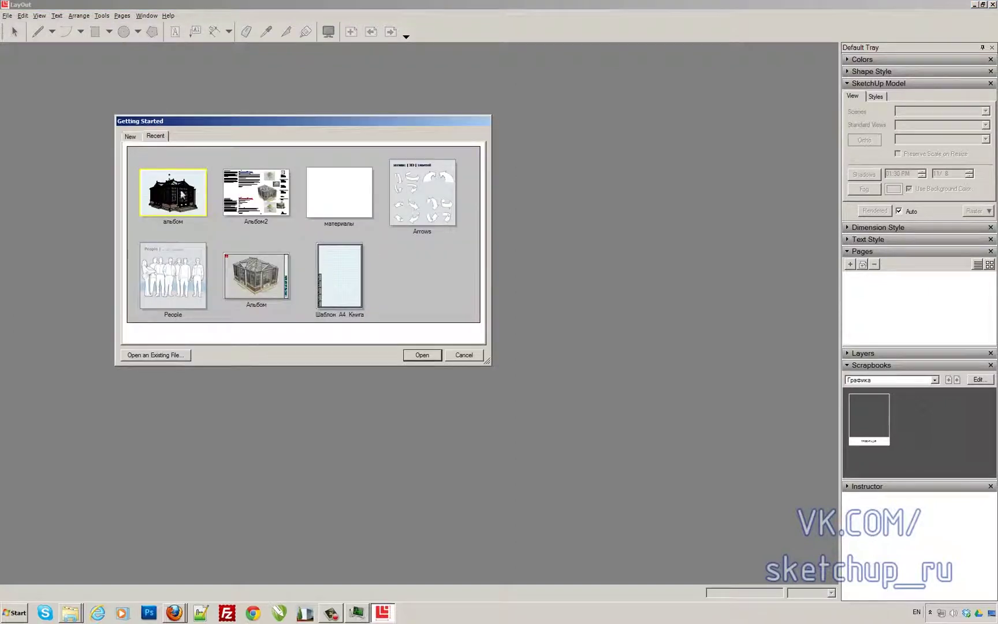
left_click(138, 136)
left_click(160, 139)
left_click(136, 139)
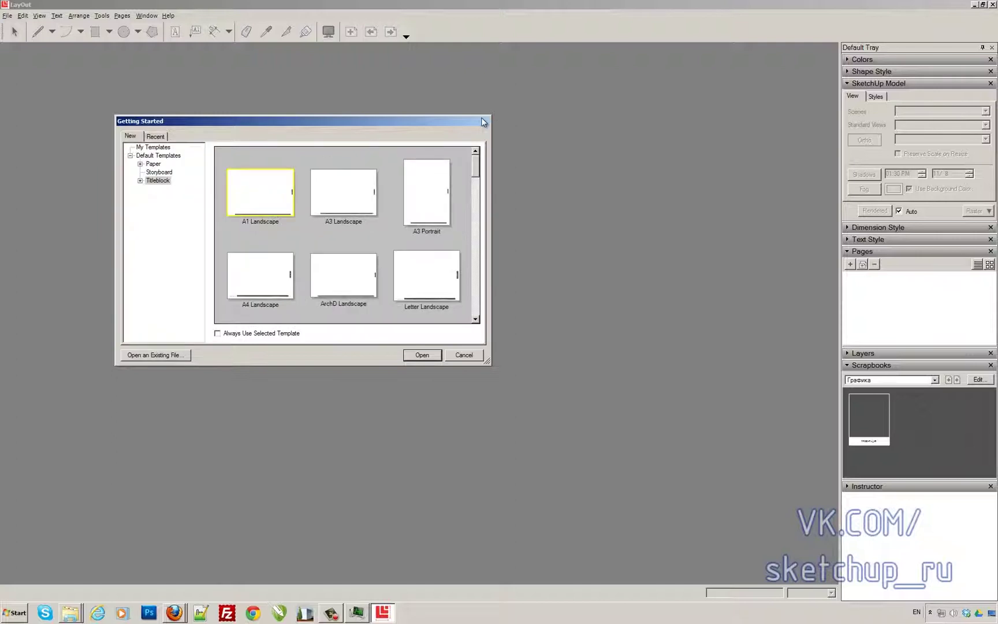
left_click(464, 355)
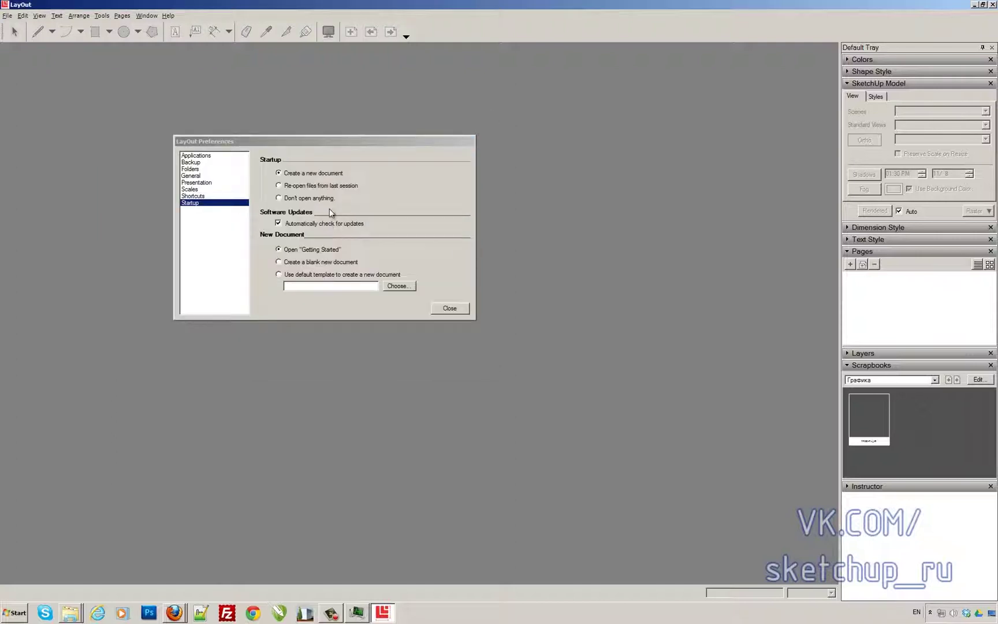
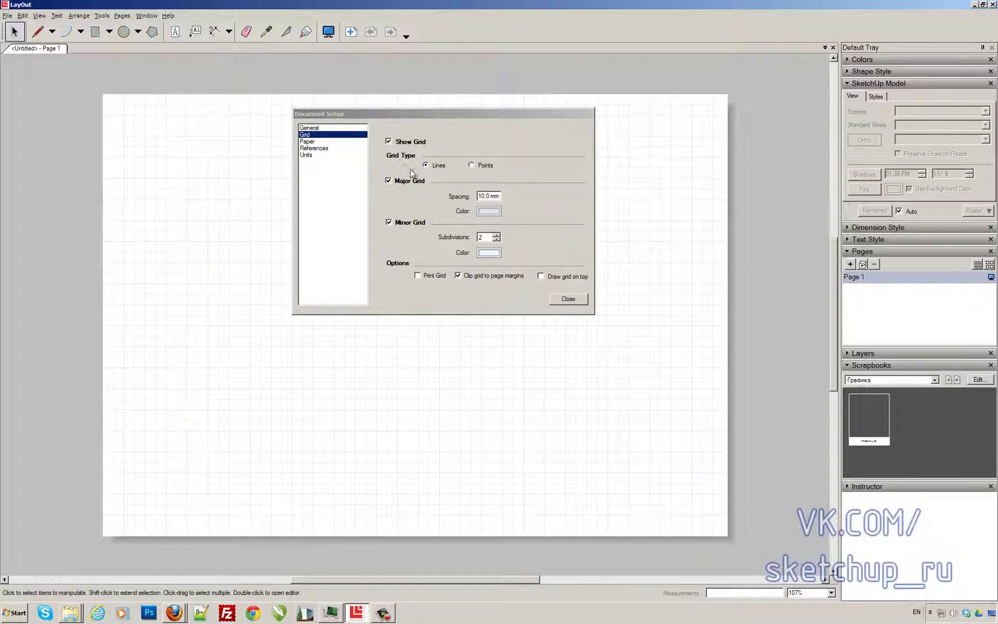
- Try the Points grid type on the page, comparing it with Lines, and return the grid to Lines
left_click(481, 165)
left_click(282, 176)
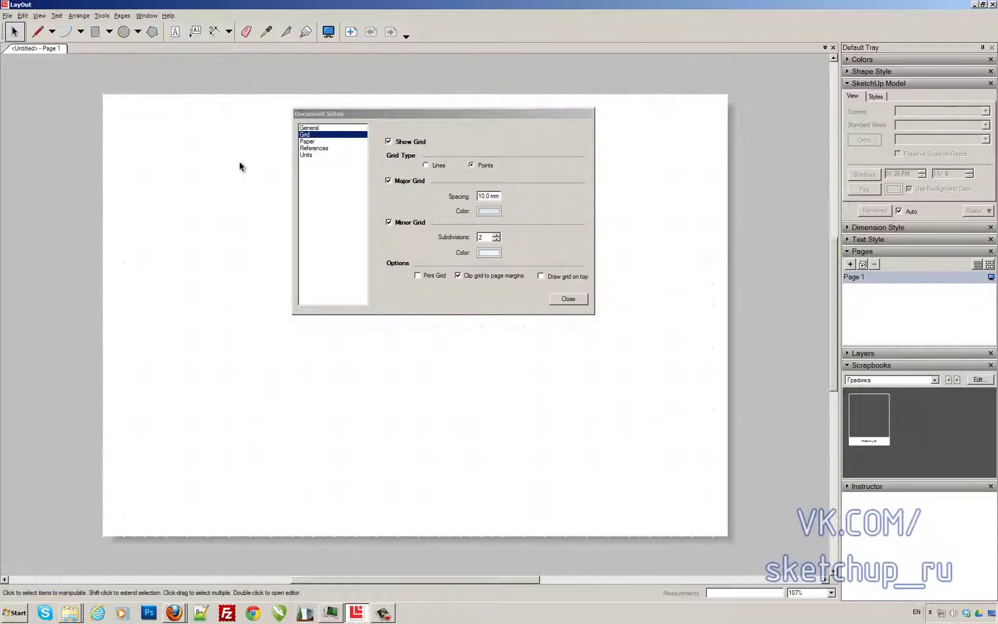
left_click(430, 165)
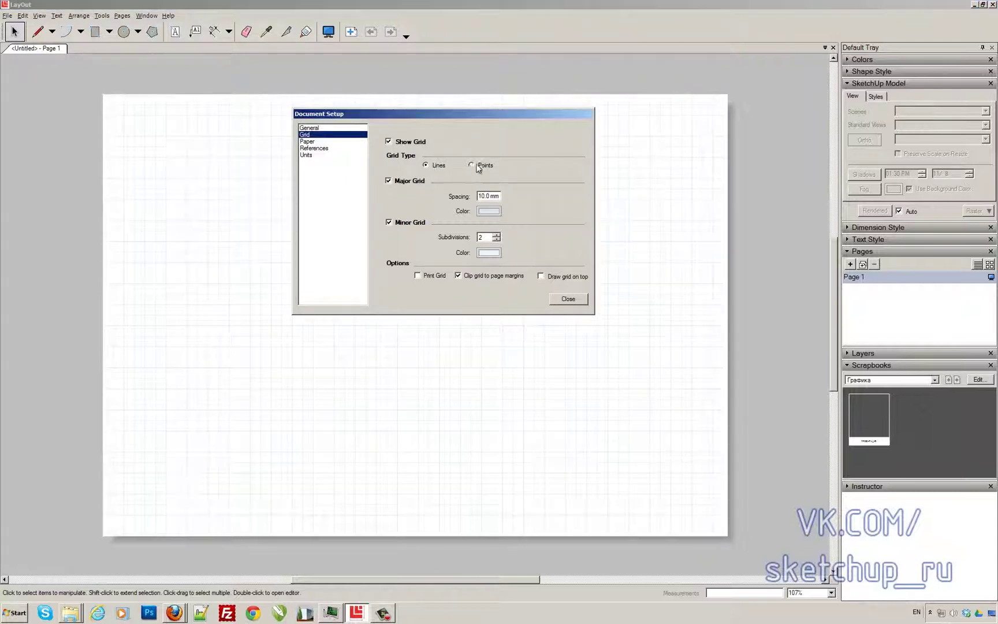
left_click(472, 165)
left_click(438, 166)
left_click(438, 165)
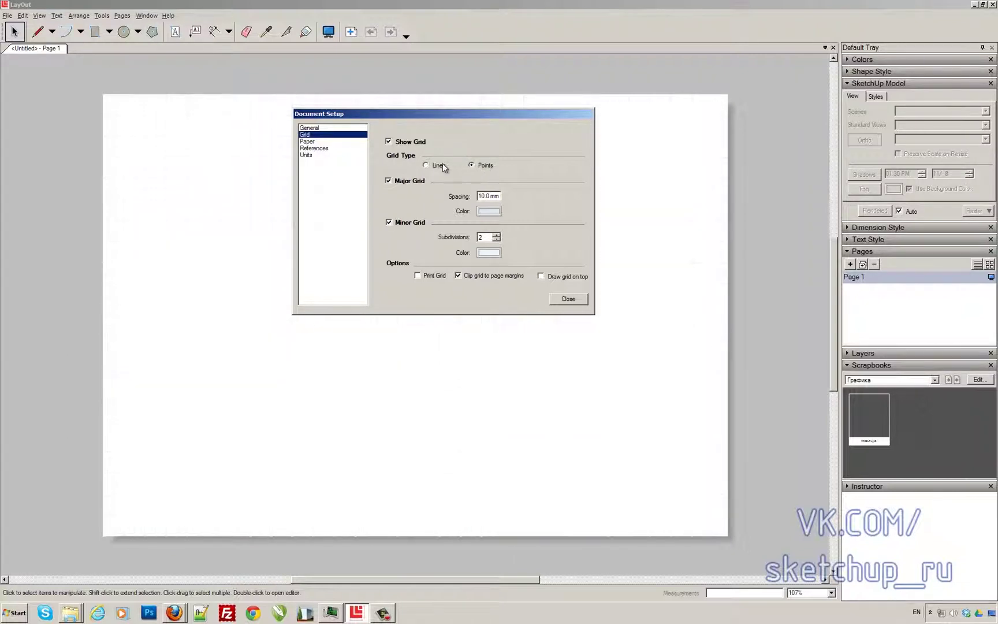
- Switch the major grid off and on again to compare the page with and without it
left_click(390, 181)
left_click(389, 182)
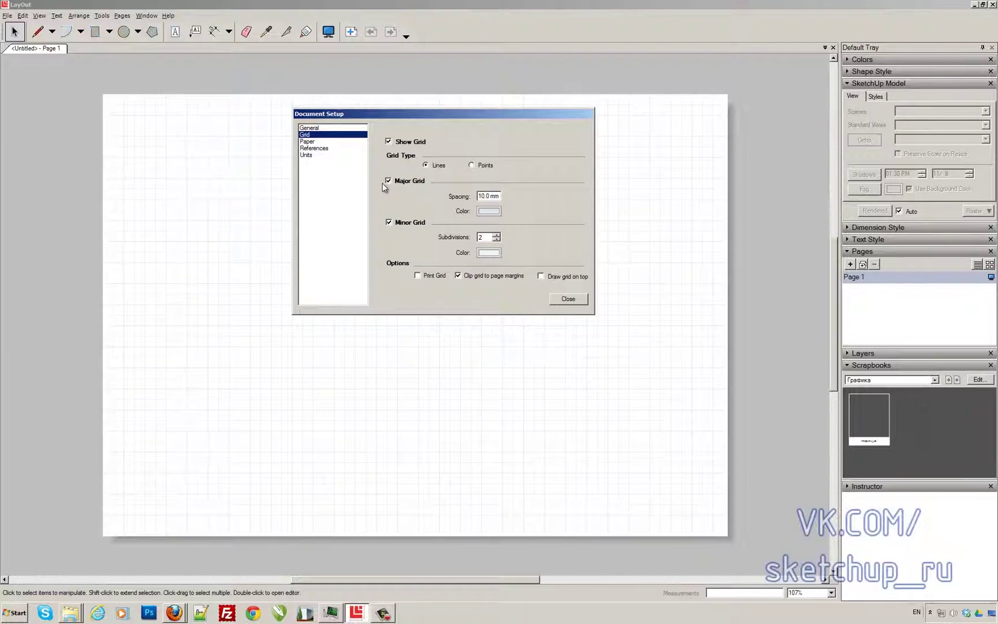
left_click(222, 154)
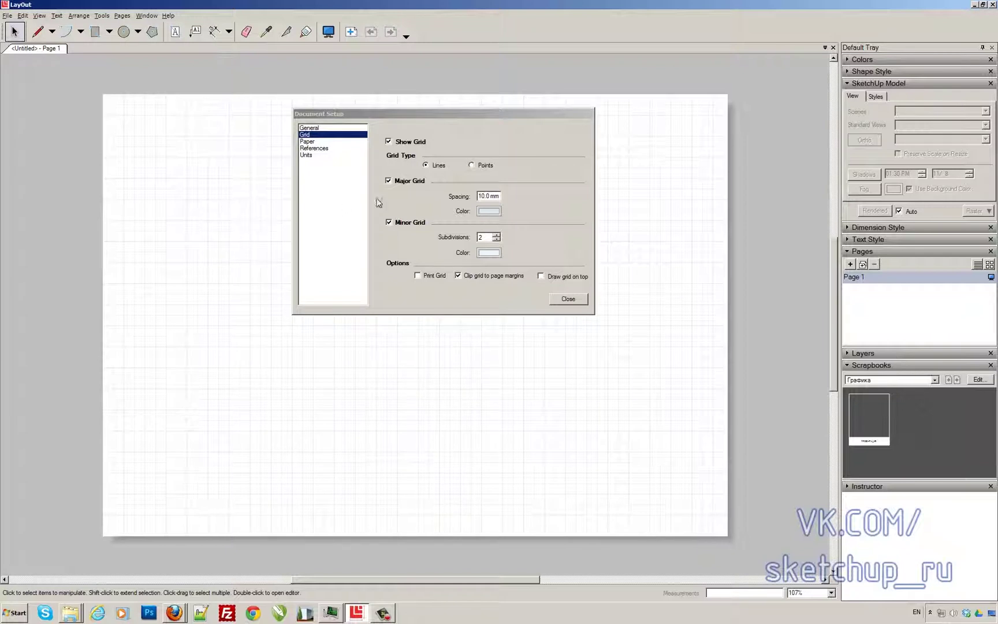
left_click(390, 183)
left_click(389, 183)
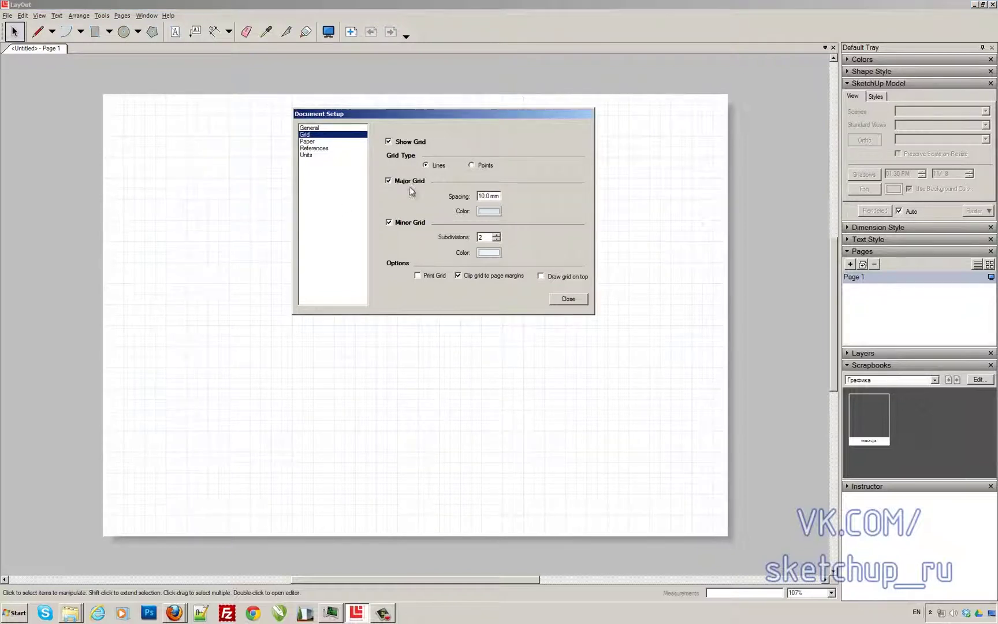
- Look briefly at the Paper settings, and return to the Grid settings to examine the major grid spacing
left_click(207, 120)
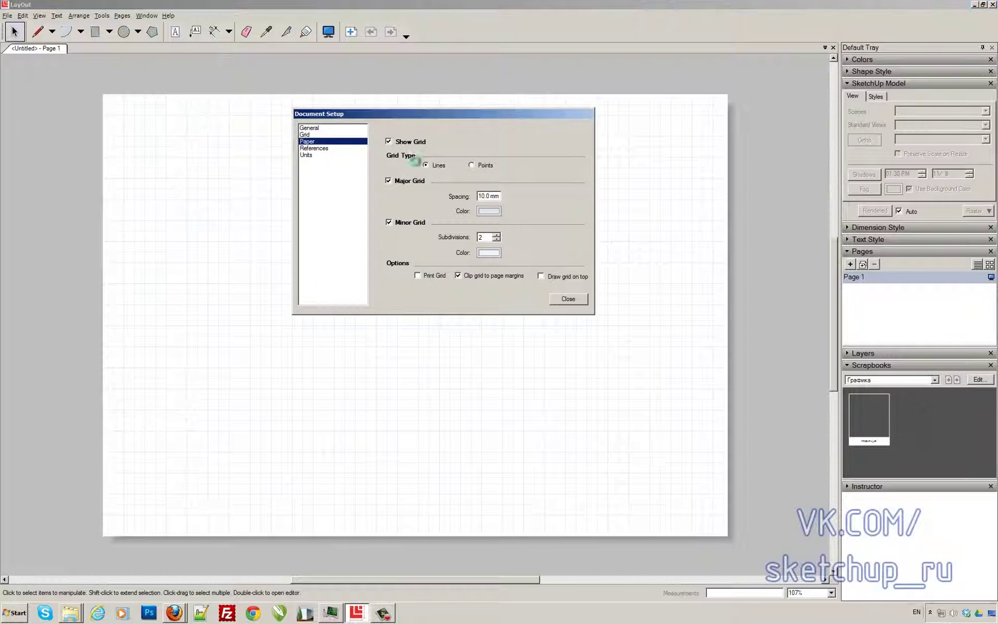
left_click(306, 141)
left_click(312, 134)
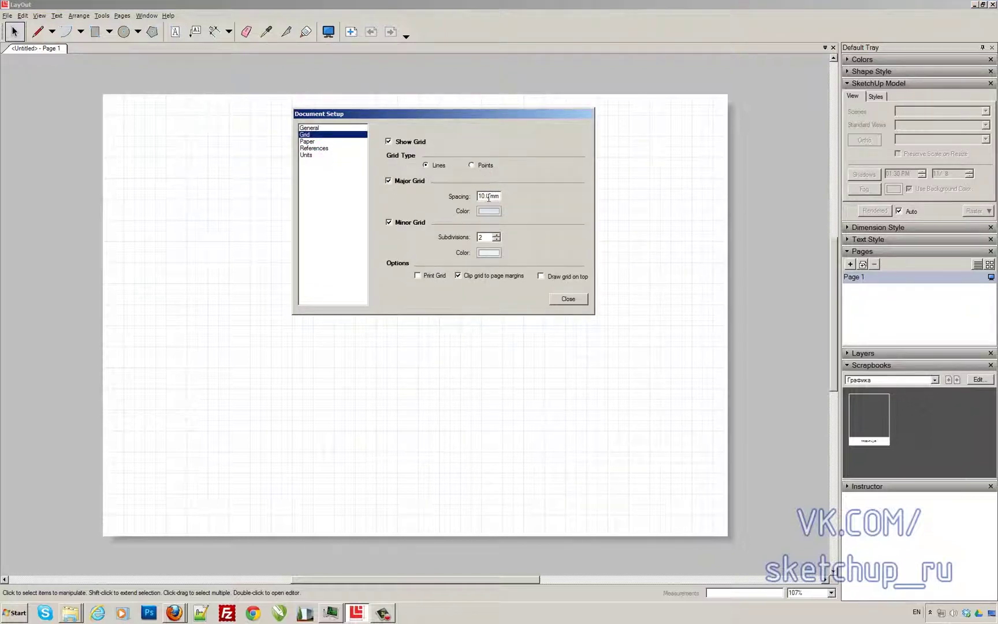
left_click(178, 145)
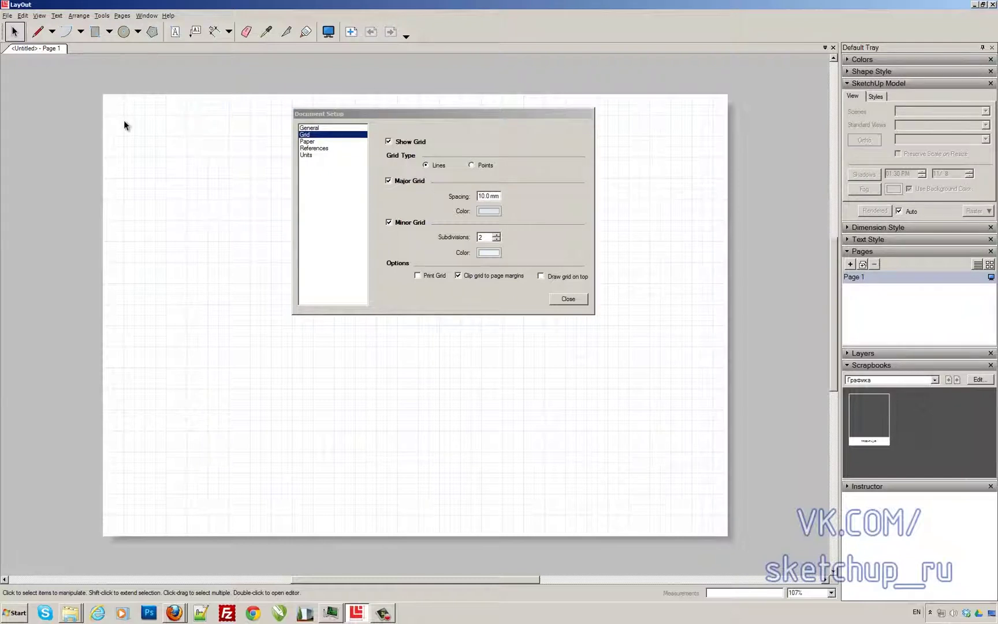
- Recolour the major grid lines, trying blue and teal before settling on a light gray of about 199
left_click(490, 209)
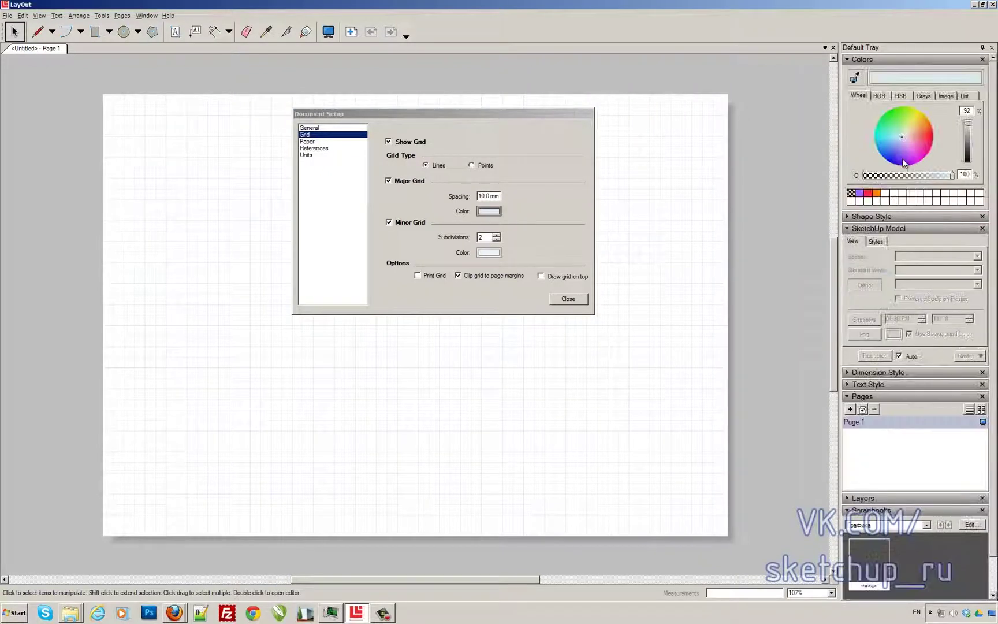
left_click(898, 159)
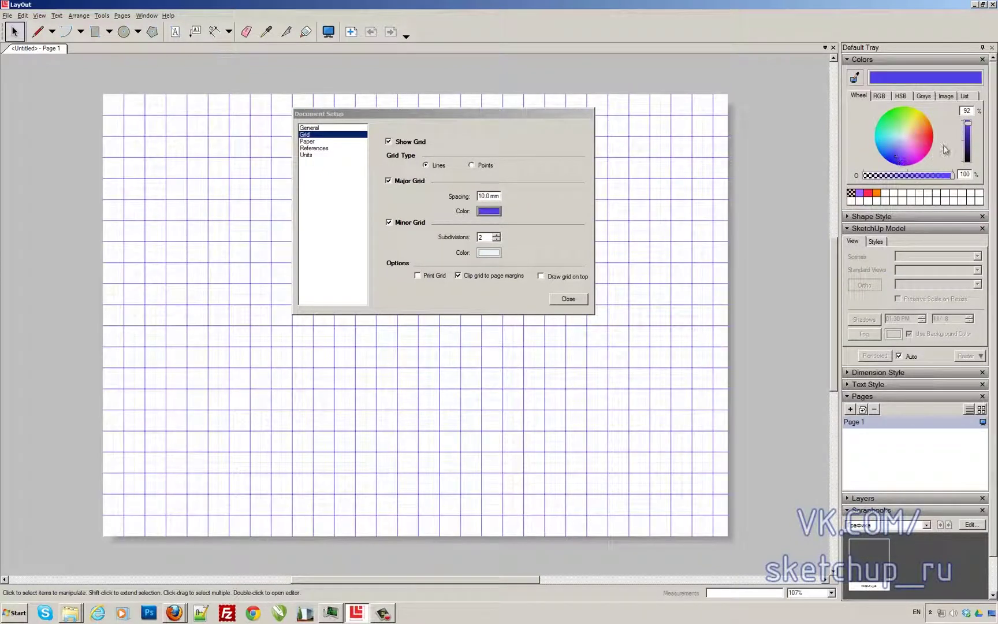
mouse_move(969, 143)
left_mouse_down()
mouse_move(972, 153)
mouse_move(968, 132)
left_mouse_up()
left_click_drag(903, 157, 894, 136)
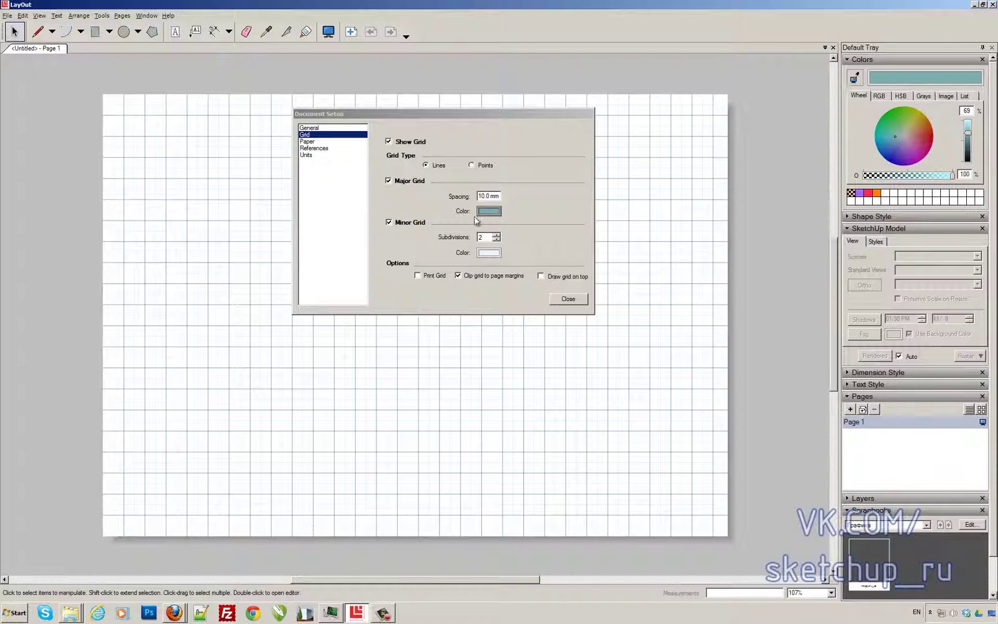
left_click(924, 96)
mouse_move(942, 118)
left_mouse_down()
mouse_move(918, 119)
mouse_move(930, 118)
left_mouse_up()
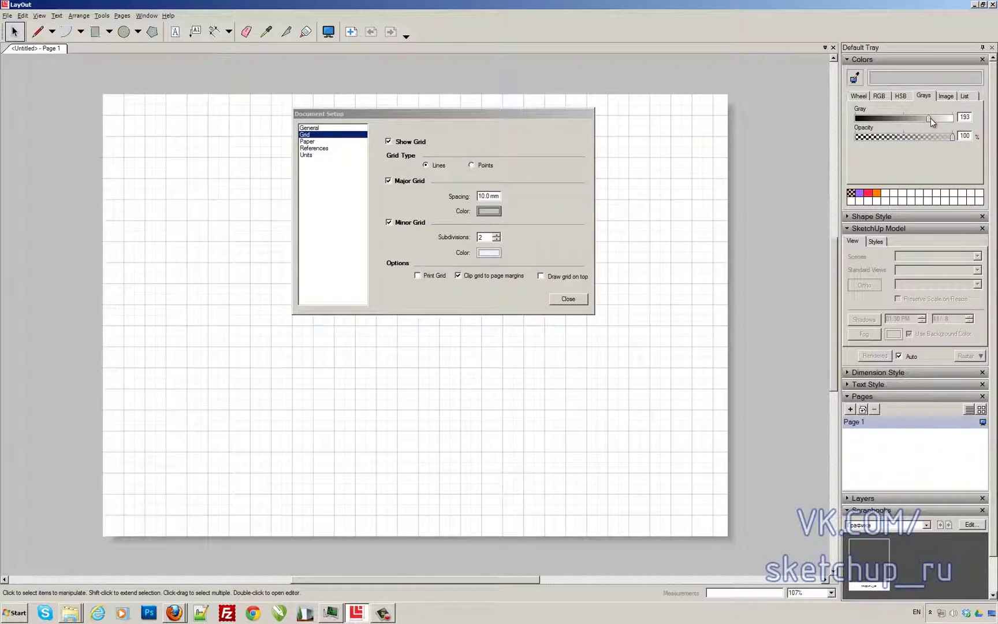
- Hide the minor grid to view the page without it, and show it again
left_click(389, 222)
left_click(251, 188)
left_click(389, 223)
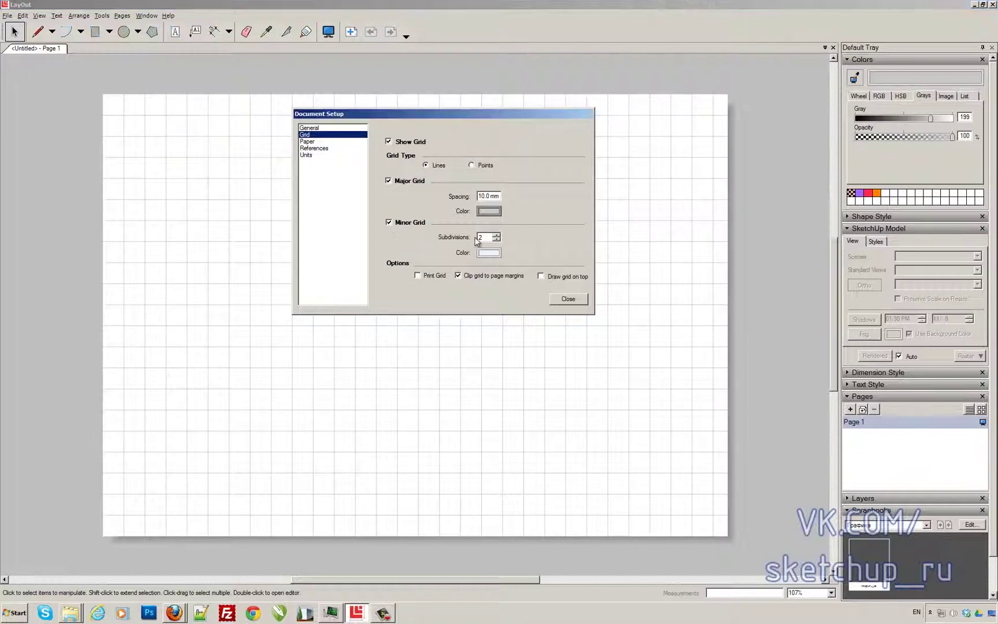
- Raise the minor grid's subdivisions step by step to 5, checking the denser grid on the page
left_click(259, 149)
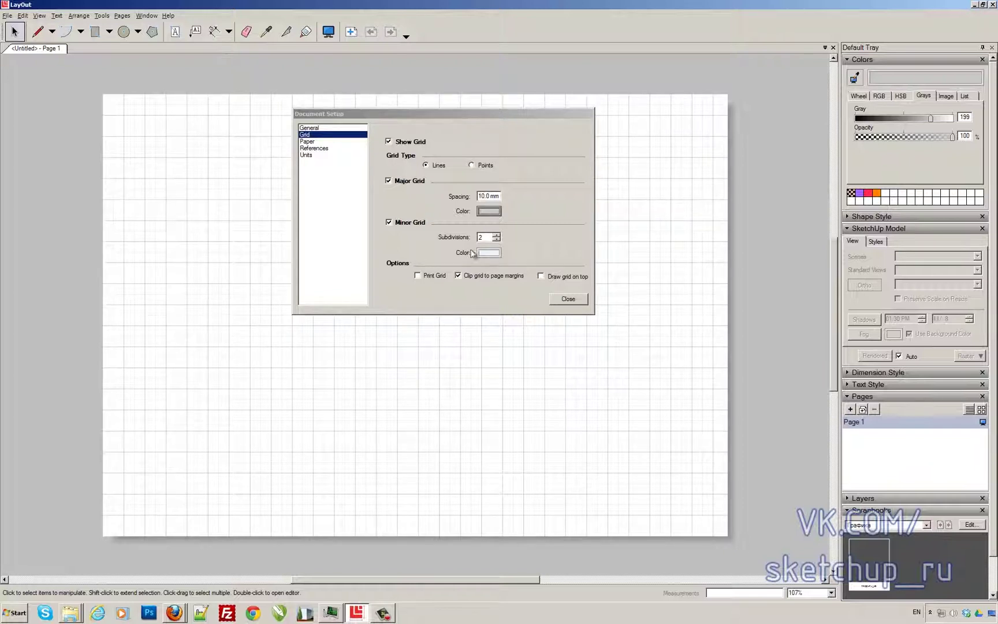
left_click(496, 235)
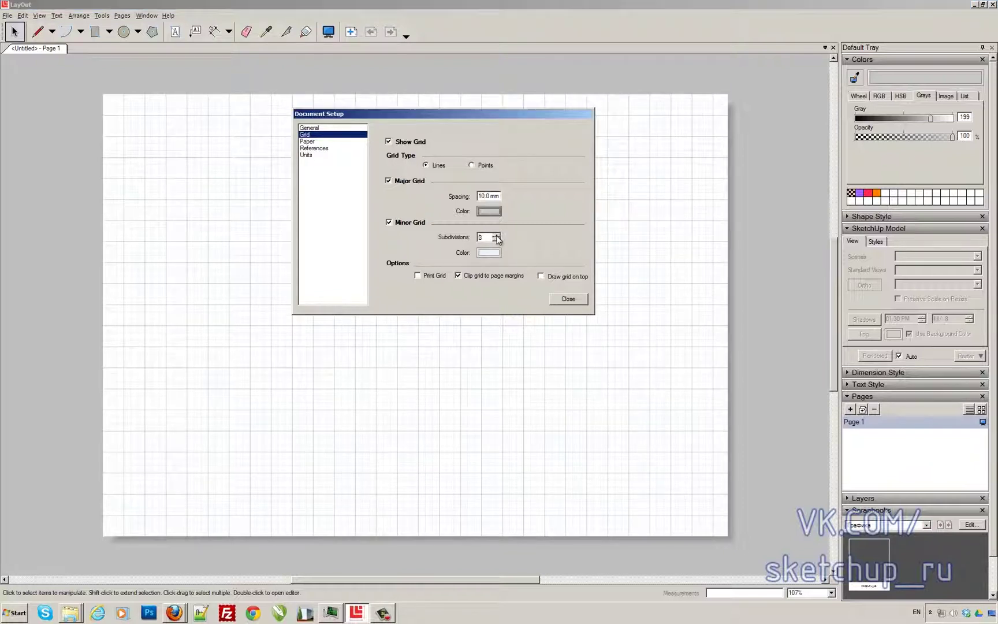
left_click(278, 161)
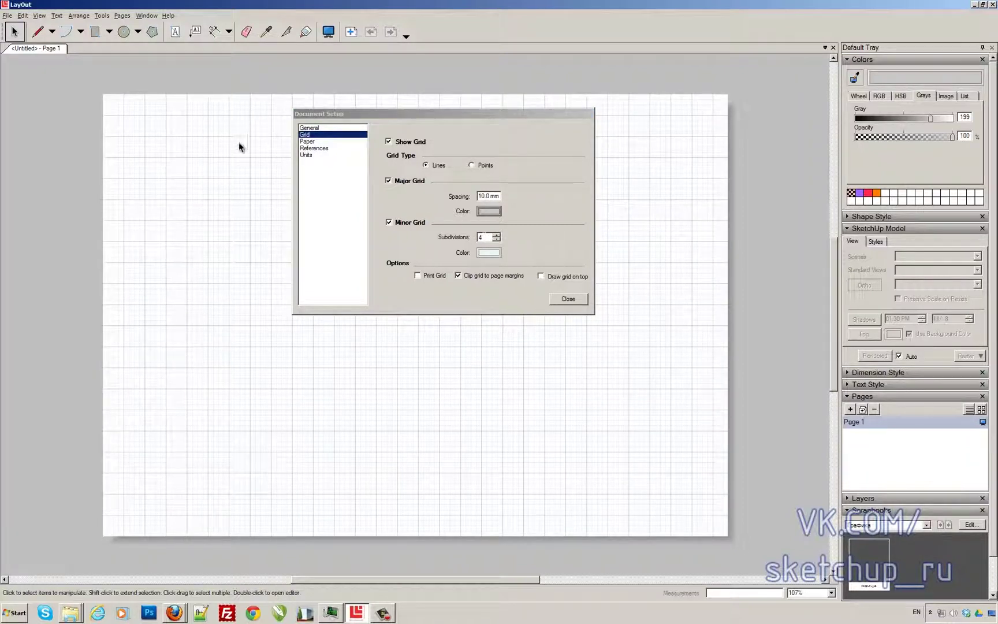
left_click(498, 235)
left_click(258, 102)
- Recolour the minor grid lines, trying a mid gray of 162 before settling on a very light gray of 250
left_click(488, 254)
left_click(918, 118)
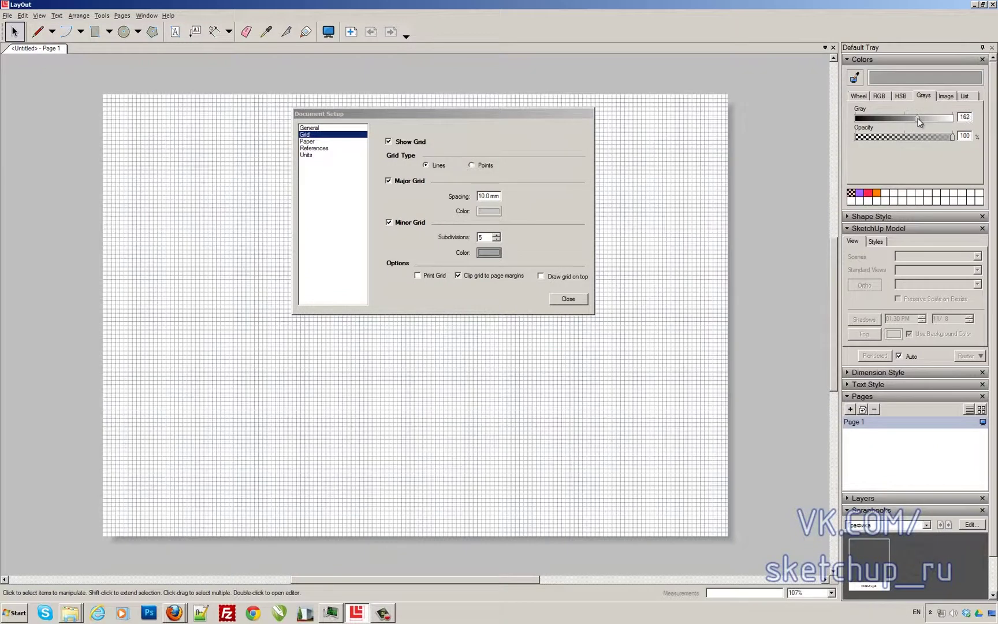
left_click_drag(915, 119, 950, 120)
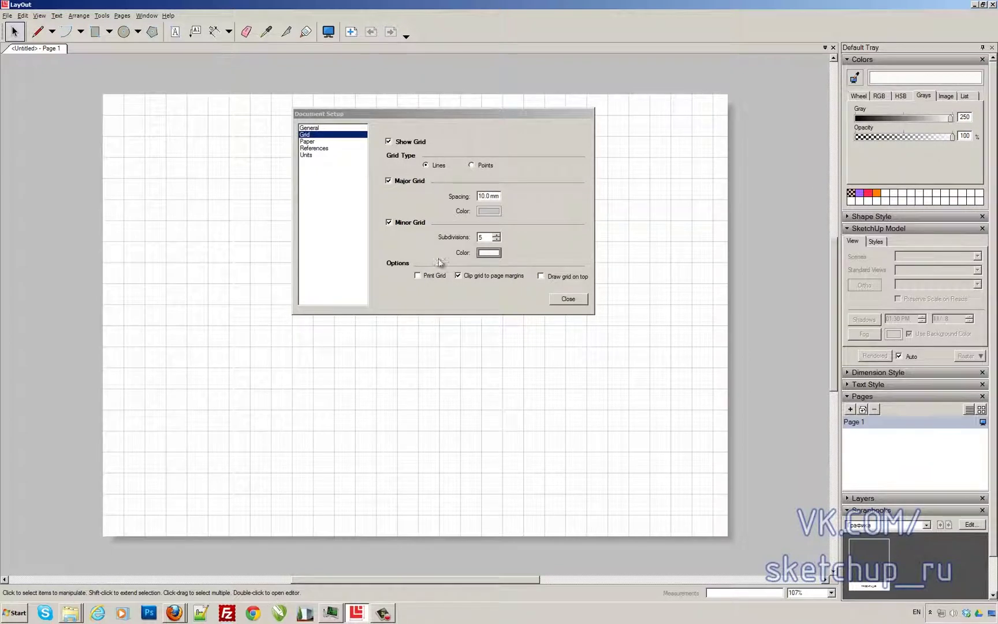
- Change the grid type to Points and inspect the dotted grid on the page at different magnifications
left_click(472, 166)
left_click(150, 251)
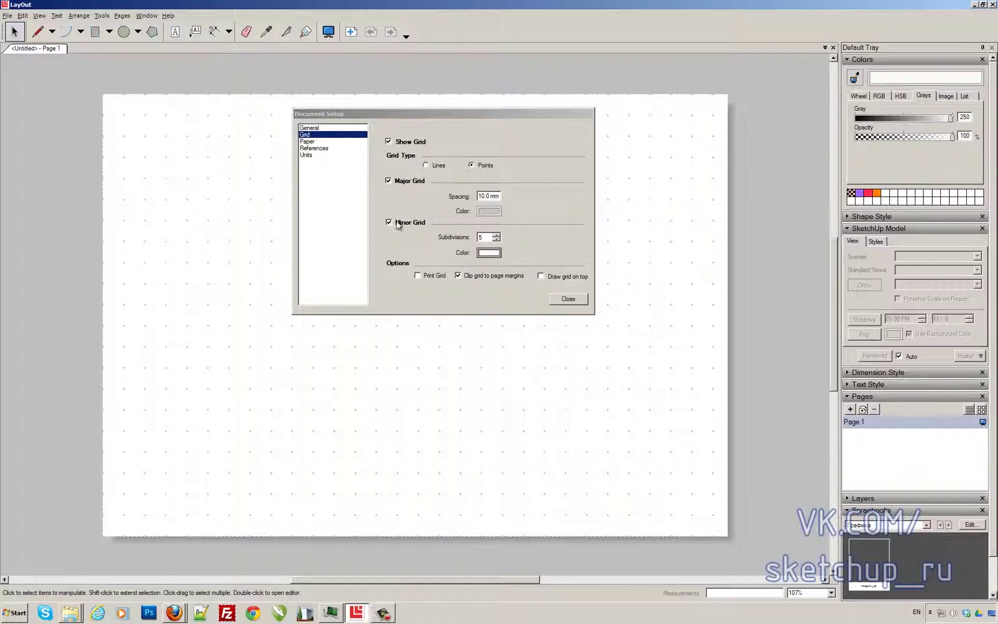
scroll(239, 273, "up", 5)
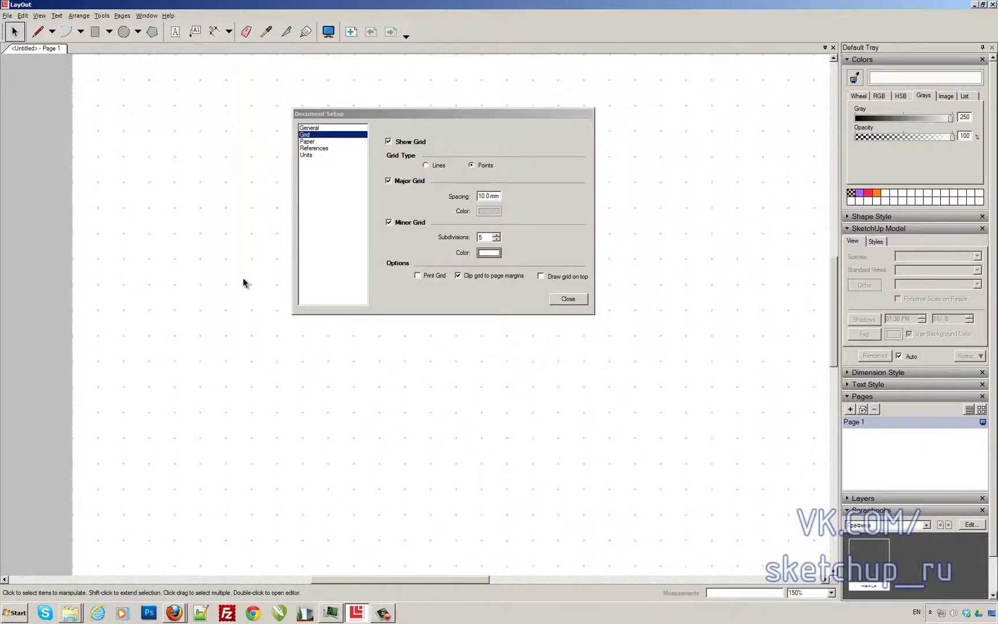
scroll(243, 278, "down", 5)
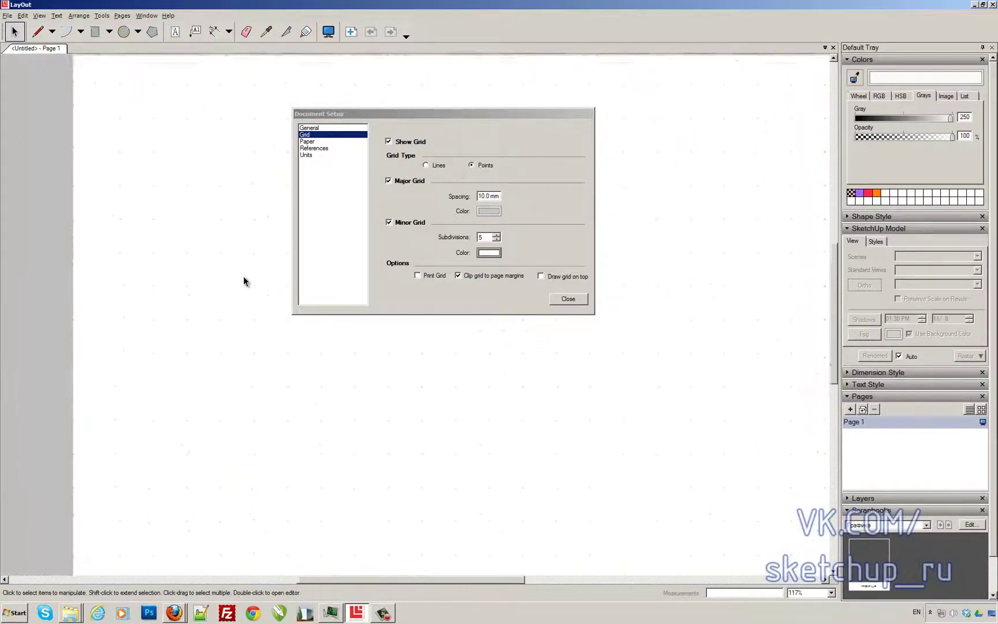
scroll(248, 271, "down", 1)
scroll(251, 263, "down", 2)
scroll(255, 272, "up", 2)
scroll(255, 278, "up", 2)
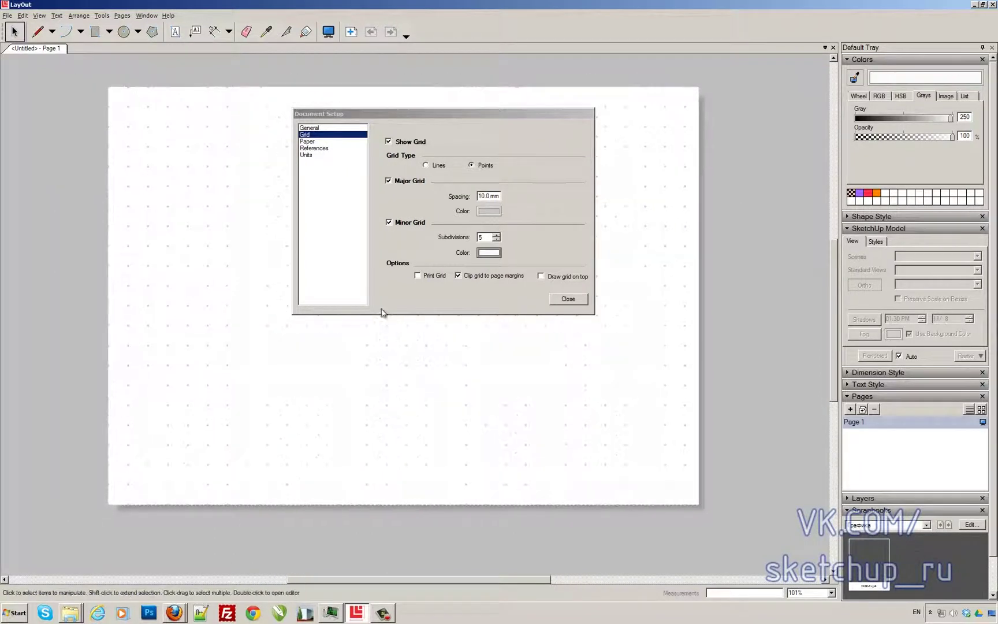
scroll(258, 358, "up", 1)
- Return the grid type to Lines, enabling the Print Grid option and disabling it again
left_click(418, 278)
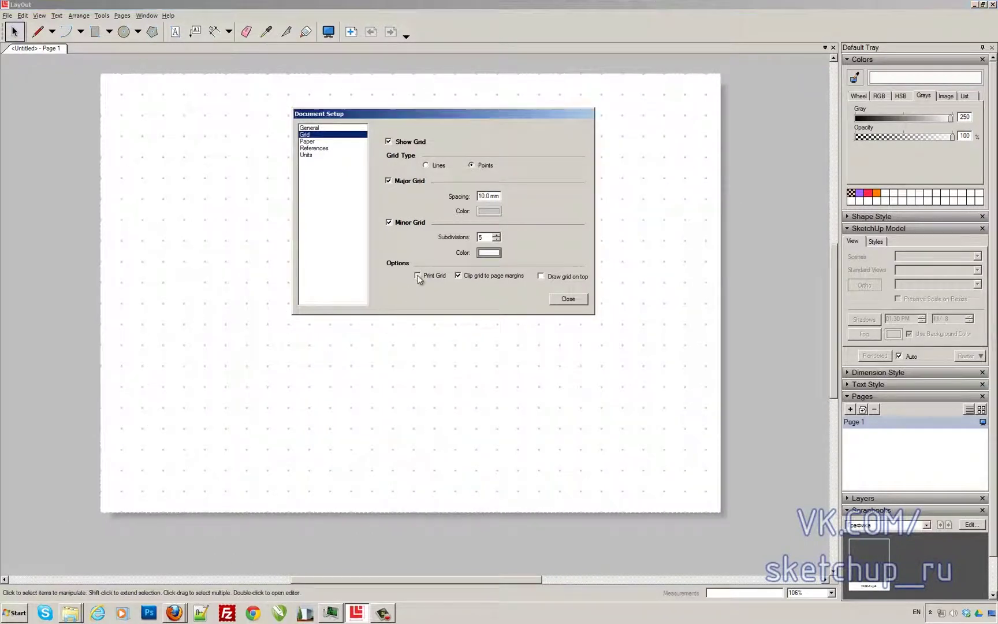
left_click(258, 168)
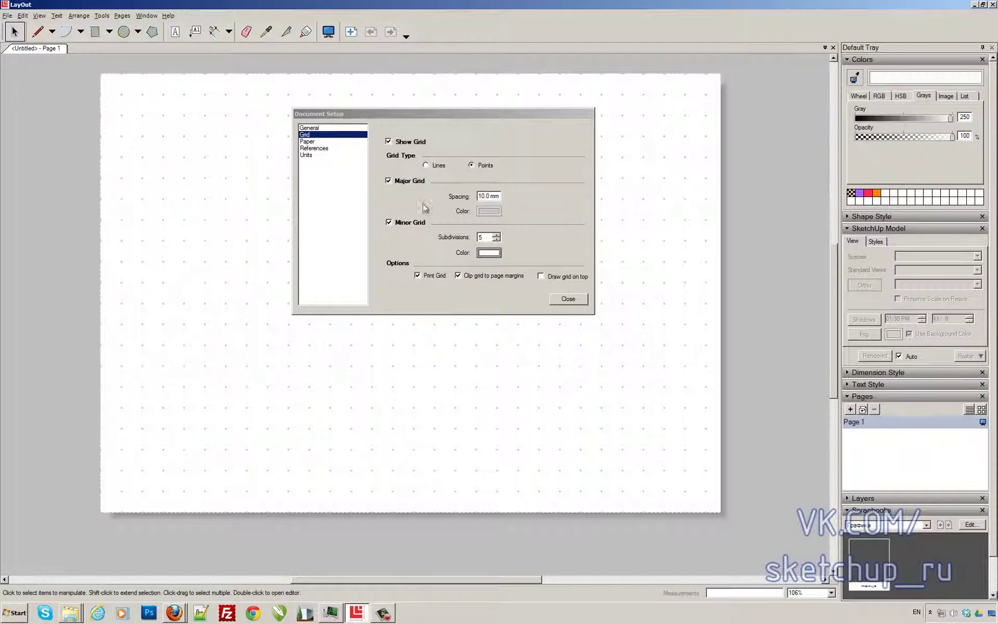
left_click(428, 166)
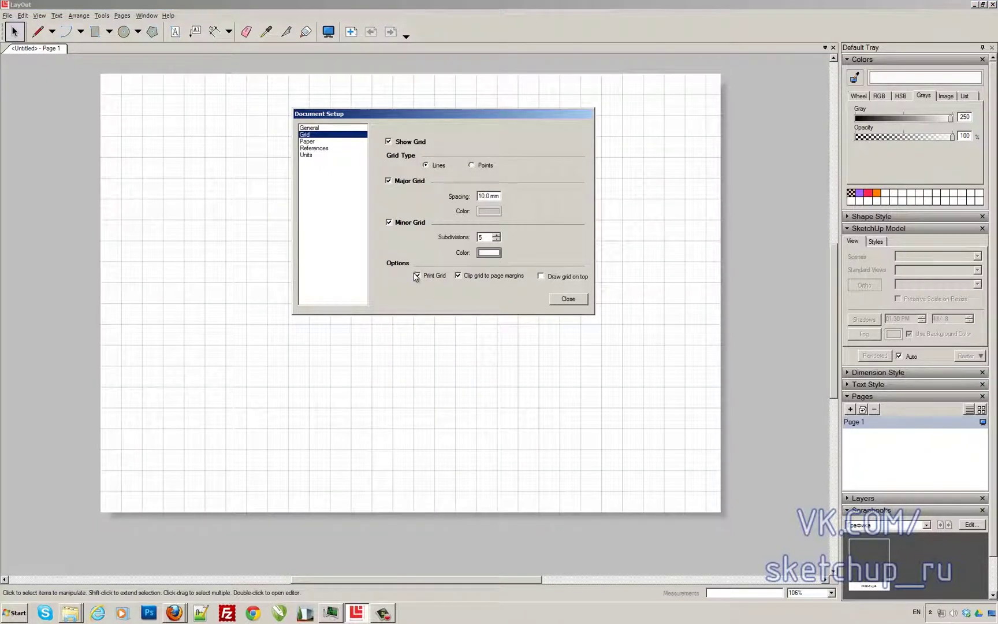
left_click(219, 241)
left_click(417, 275)
left_click(218, 153)
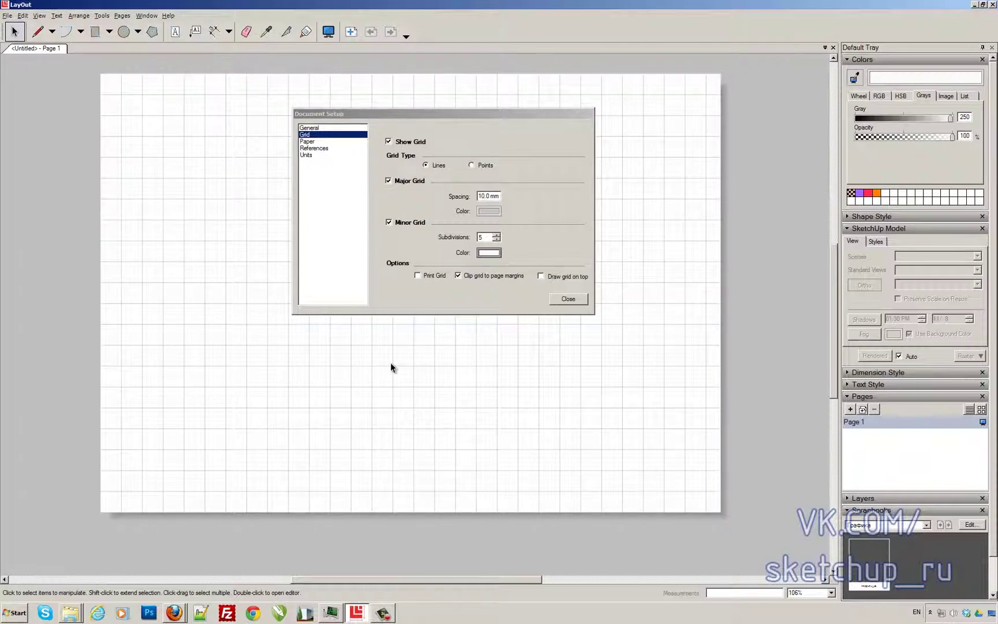
- Look at the export formats and the Paper settings, toggling Print Grid on and off again in between
left_click(8, 16)
mouse_move(41, 145)
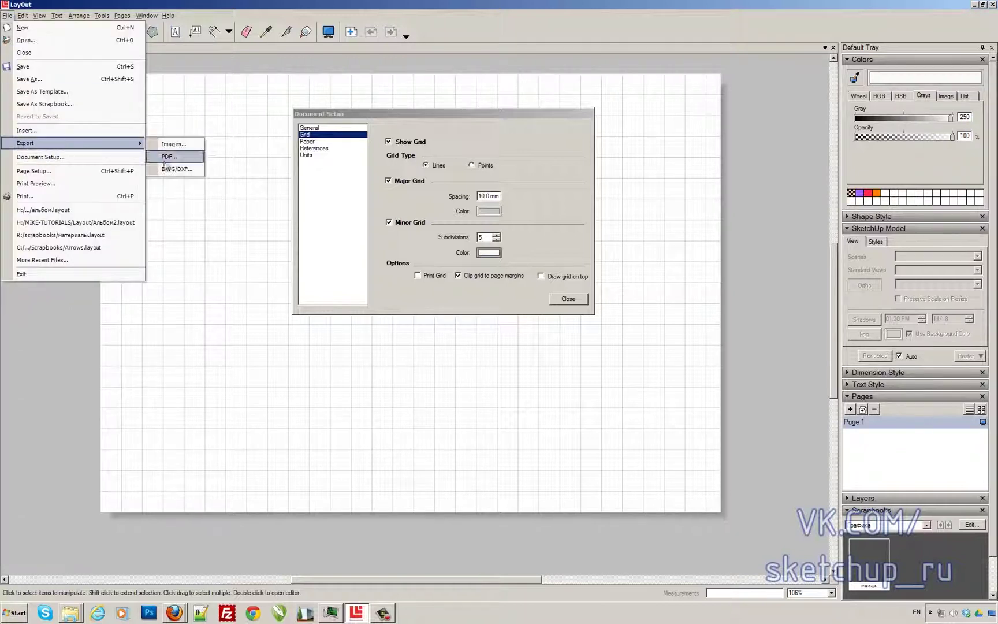
left_click(358, 220)
left_click(417, 276)
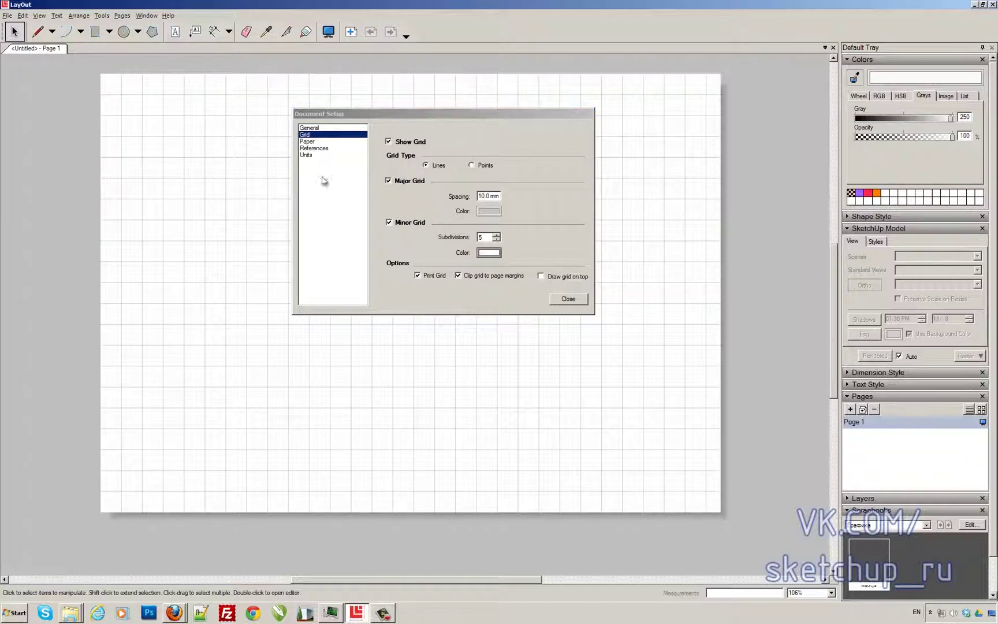
left_click(418, 276)
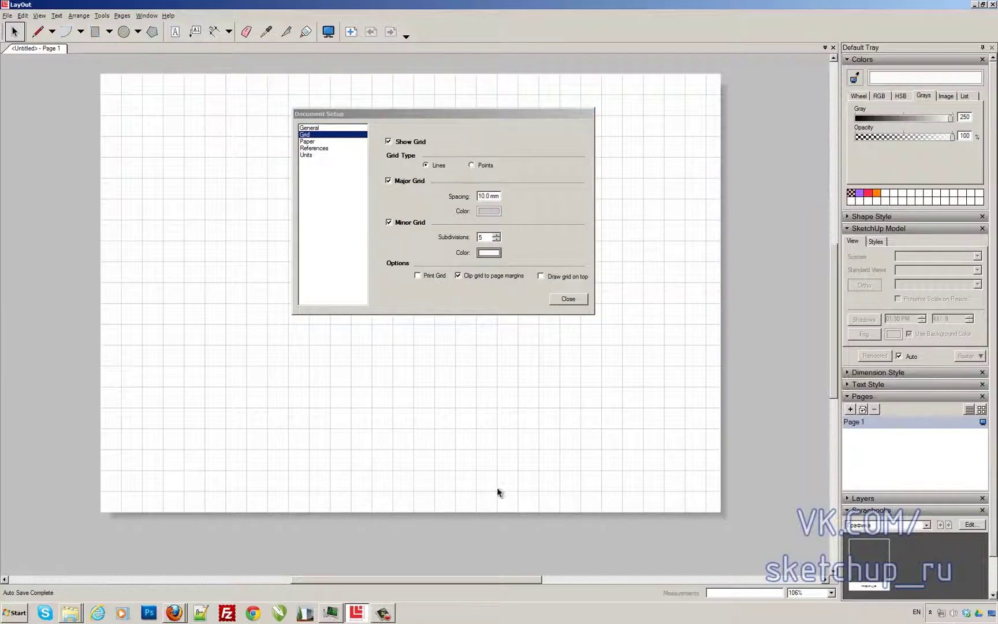
left_click(307, 142)
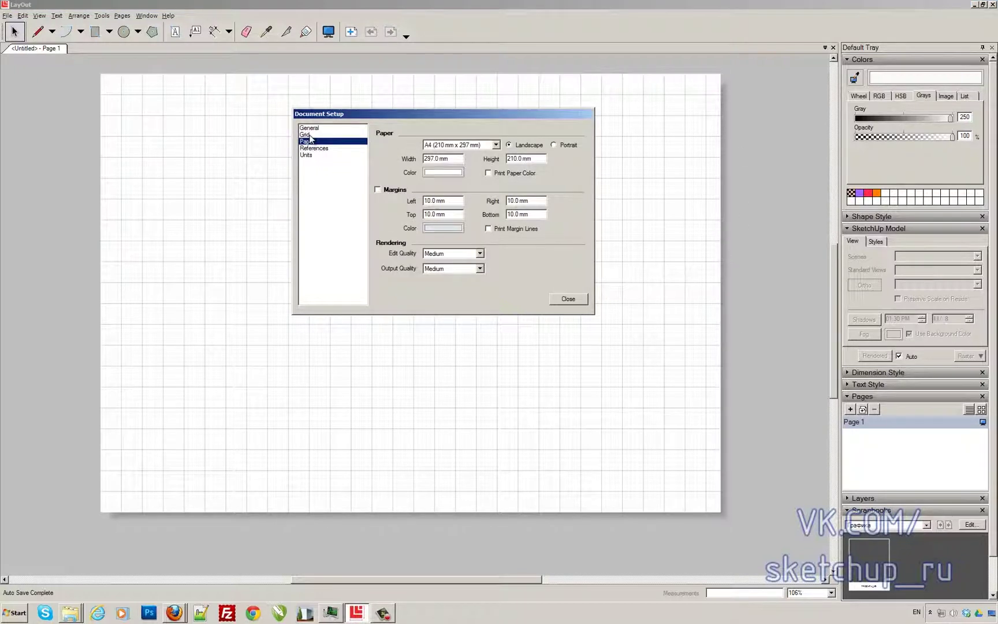
left_click(309, 135)
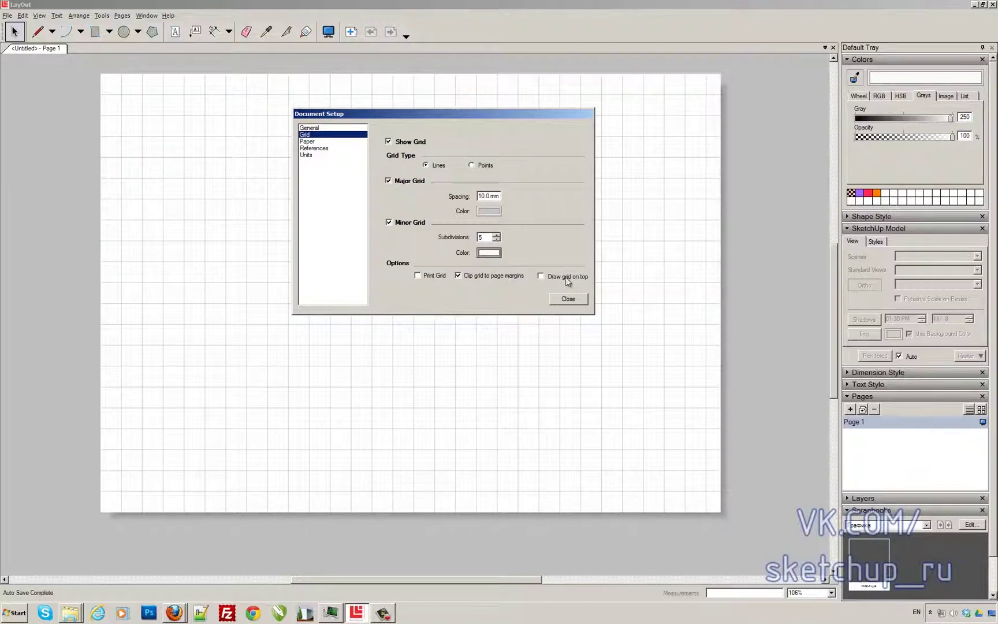
- Draw a large rectangle over the grid on the left half of the page
left_click(120, 52)
left_click(95, 32)
mouse_move(135, 200)
left_mouse_down()
mouse_move(230, 311)
mouse_move(375, 399)
left_mouse_up()
left_click(14, 32)
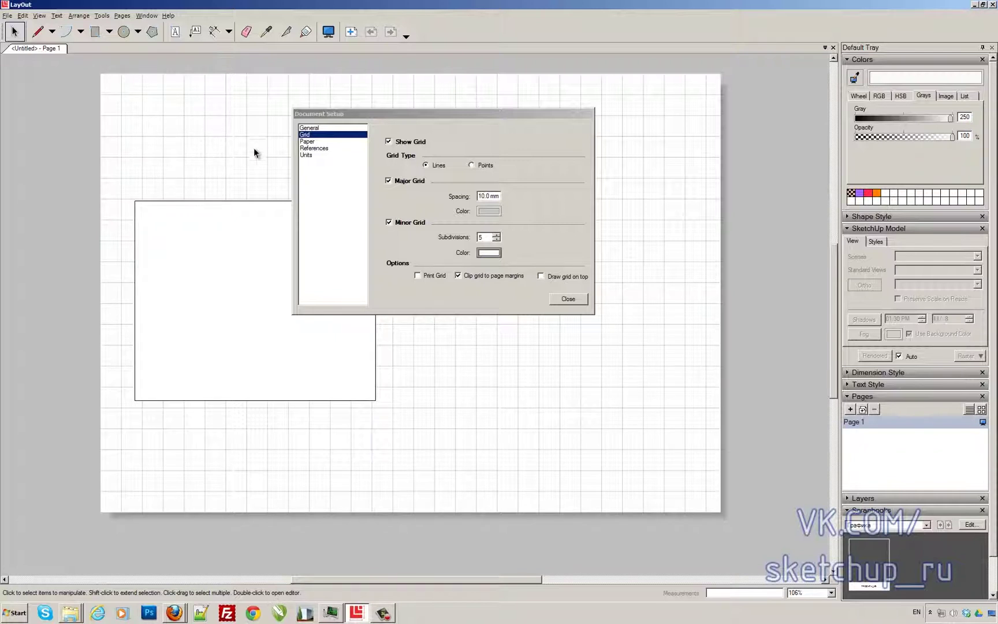
- Enable Draw grid on top and shift the rectangle slightly upward to see the grid over it
left_click(553, 279)
mouse_move(176, 247)
left_mouse_down()
mouse_move(196, 278)
mouse_move(208, 257)
mouse_move(203, 207)
left_mouse_up()
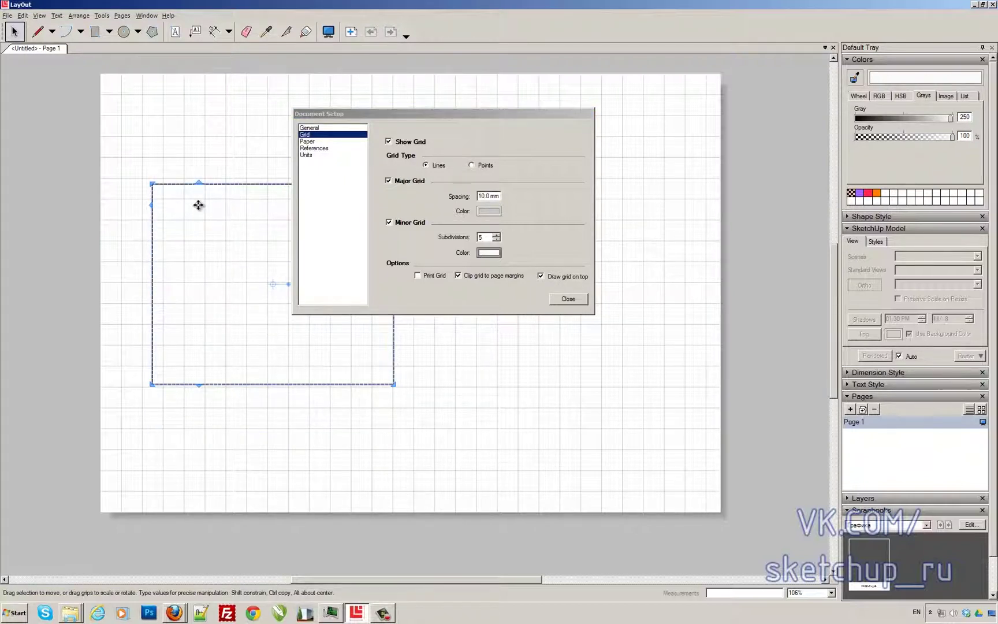
mouse_move(231, 204)
left_mouse_down()
mouse_move(230, 218)
mouse_move(218, 175)
mouse_move(218, 200)
left_mouse_up()
- Draw a closed four-sided diamond shape with the Line tool just above the rectangle
left_click(41, 33)
left_click(185, 118)
left_click(227, 157)
left_click(278, 122)
left_click(228, 89)
left_click(186, 118)
- Move the diamond shape down so it overlaps the rectangle's upper edge, and disable Draw grid on top
left_click(14, 32)
left_click(225, 128)
left_click_drag(225, 127, 221, 204)
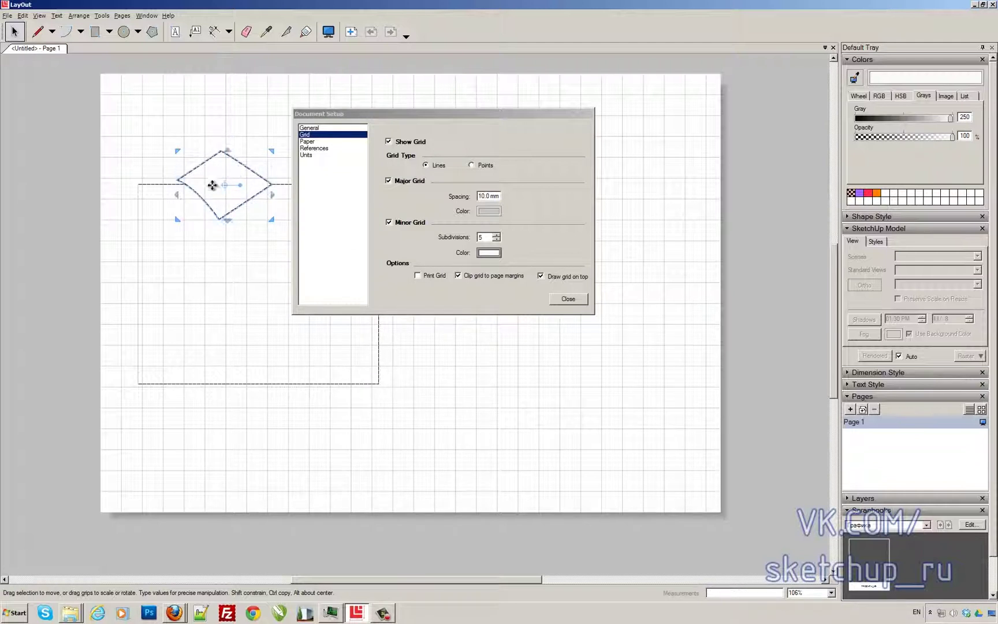
left_click(550, 279)
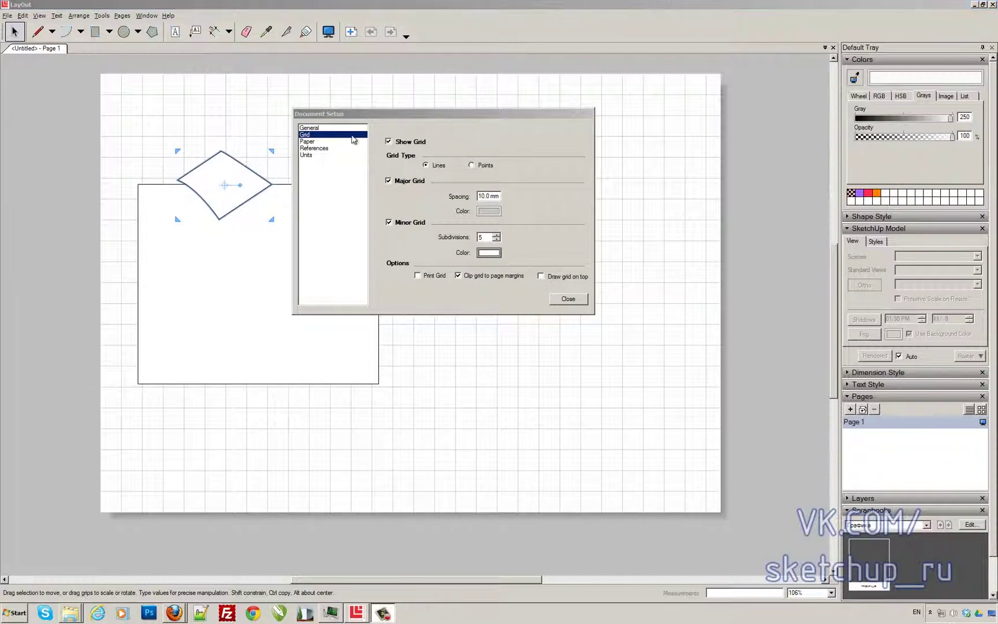
left_click(370, 115)
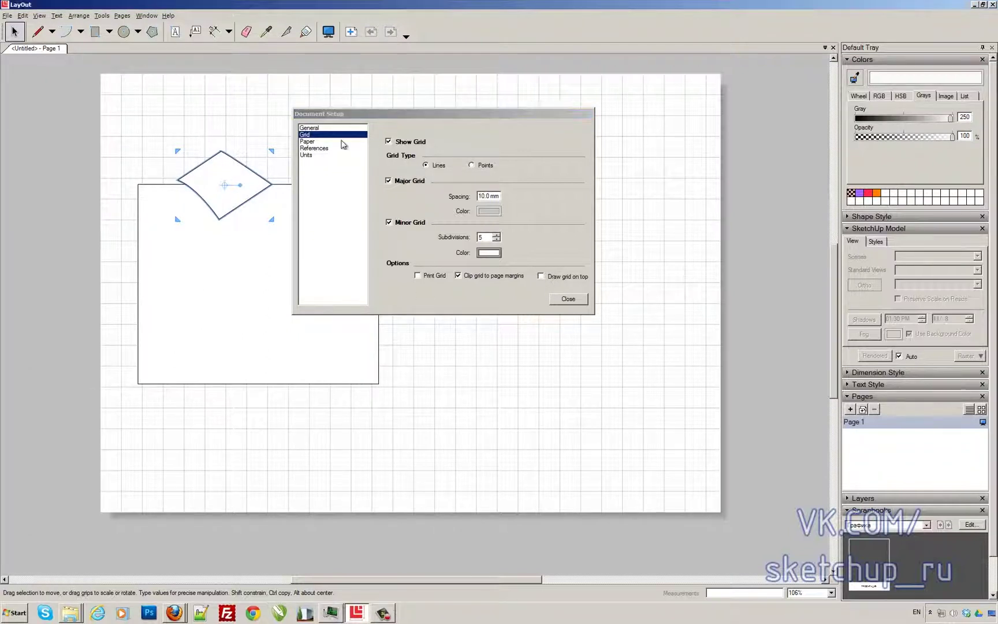
- Open the Paper settings and look through the available paper sizes, keeping A4
left_click(309, 142)
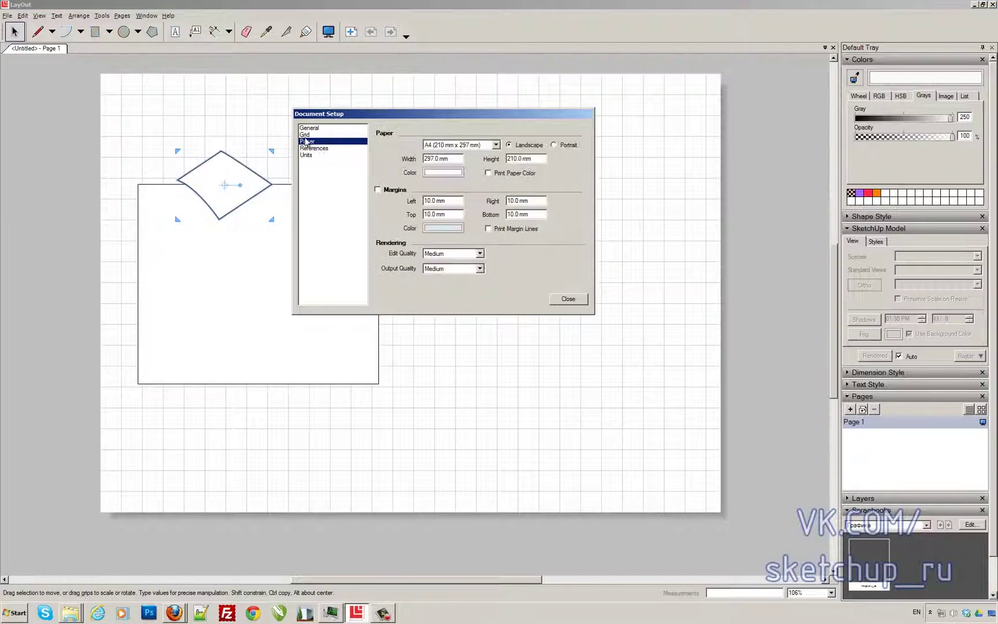
left_click_drag(336, 113, 437, 117)
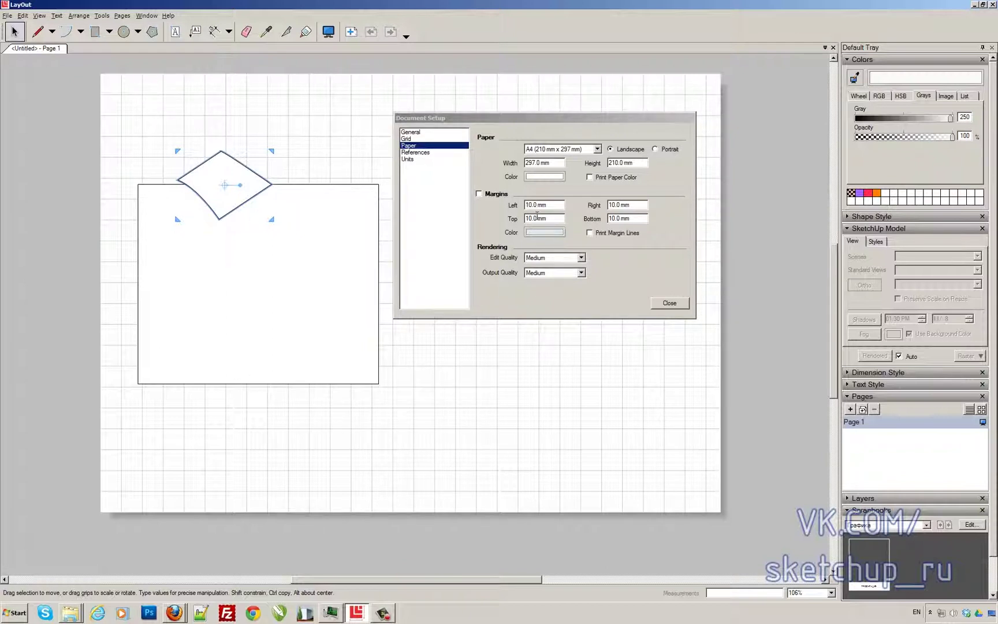
left_click(597, 149)
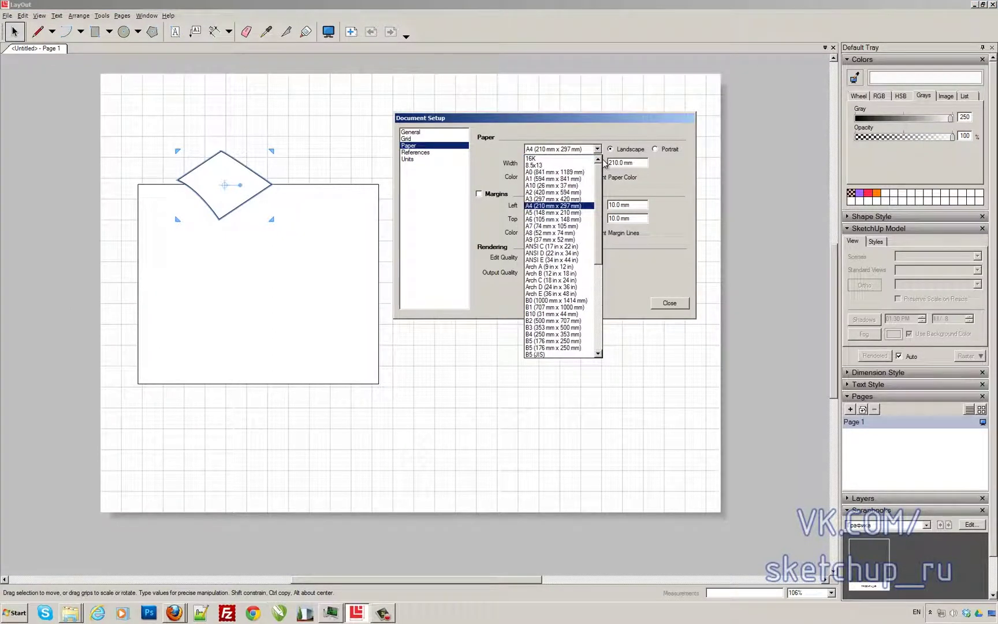
scroll(602, 299, "down", 8)
scroll(602, 300, "up", 8)
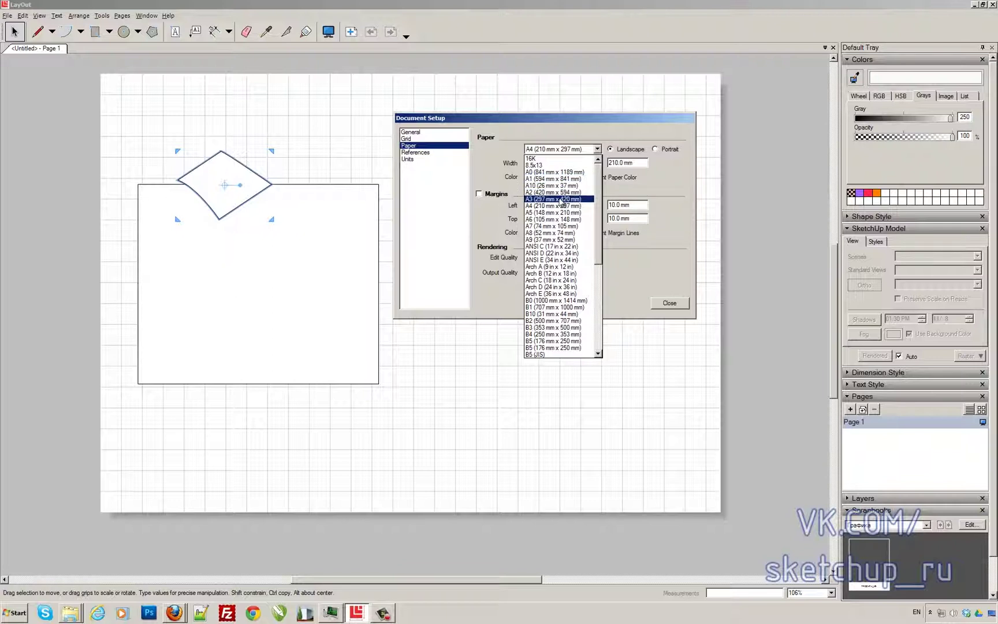
left_click(593, 128)
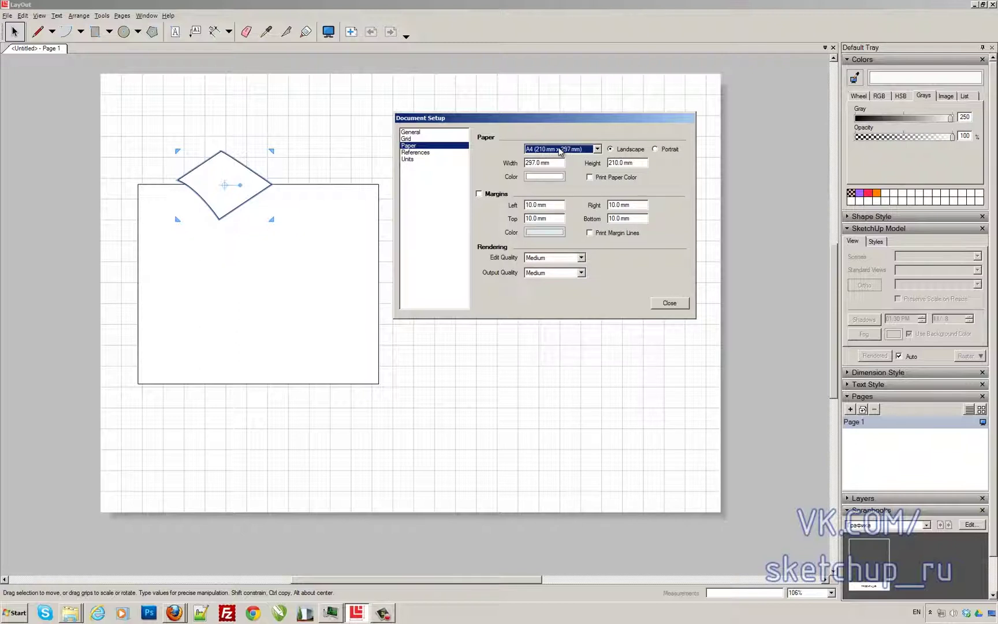
- Switch the paper orientation to Portrait and back to Landscape to compare the page layouts
left_click(668, 150)
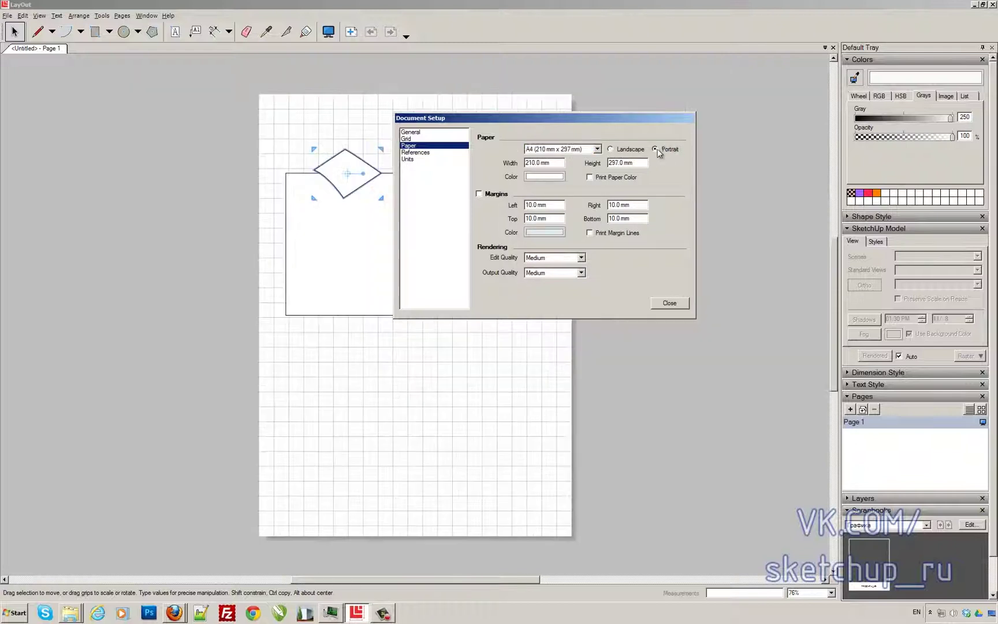
left_click(611, 150)
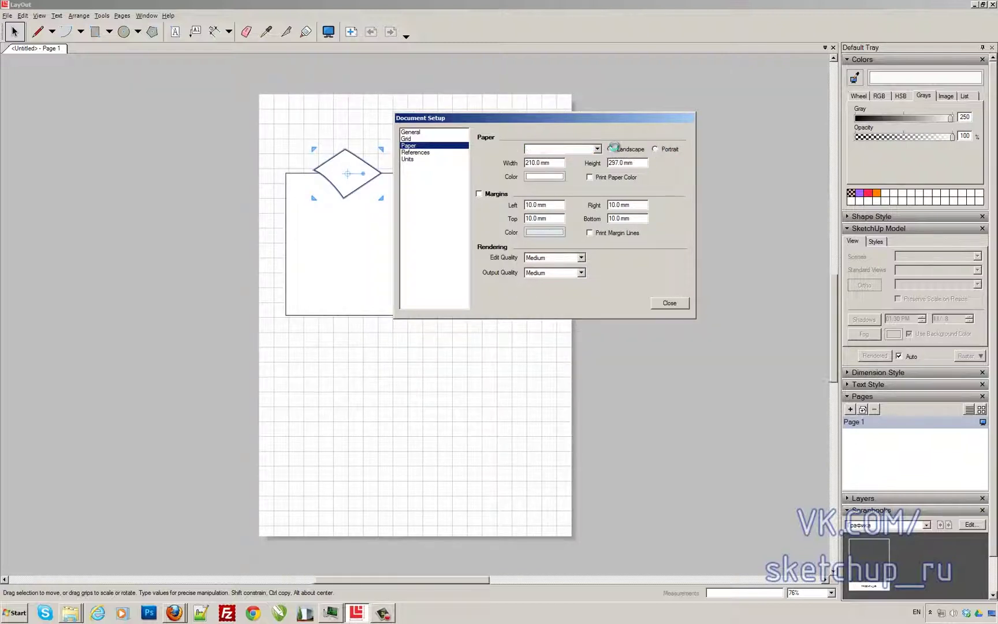
left_click(638, 147)
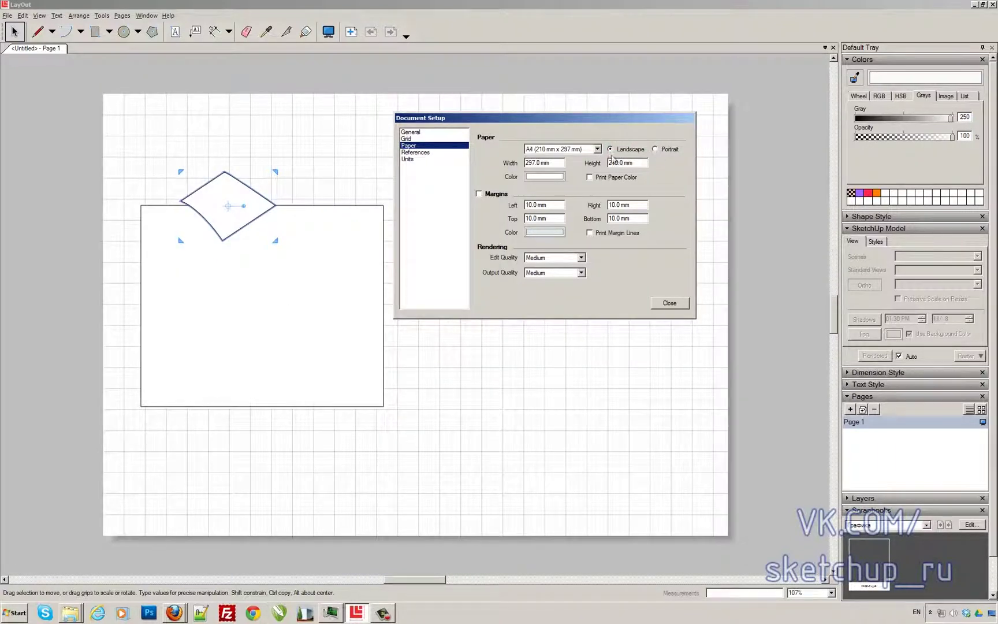
- Set the paper width to 210 mm to make the page square
left_click(561, 164)
type("210")
key("Tab")
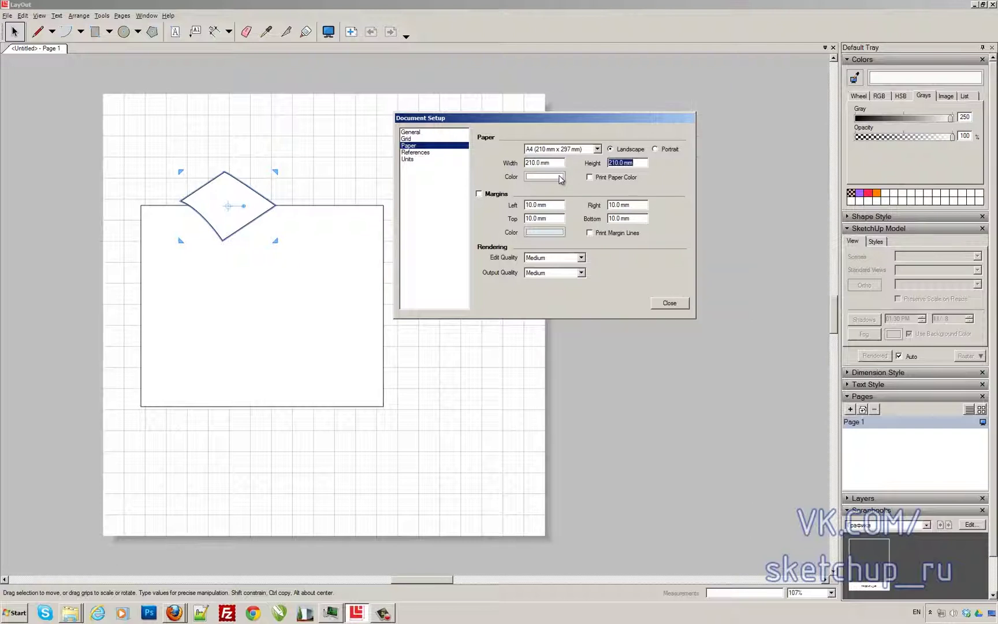
- Set the paper color to a dark gray of about 73
left_click_drag(516, 138, 546, 233)
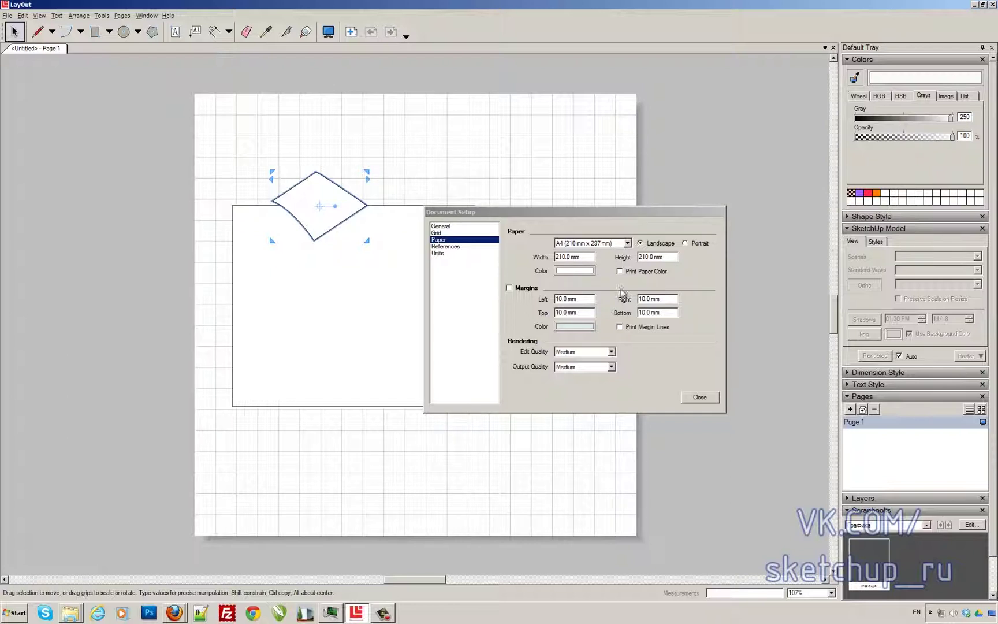
left_click(574, 270)
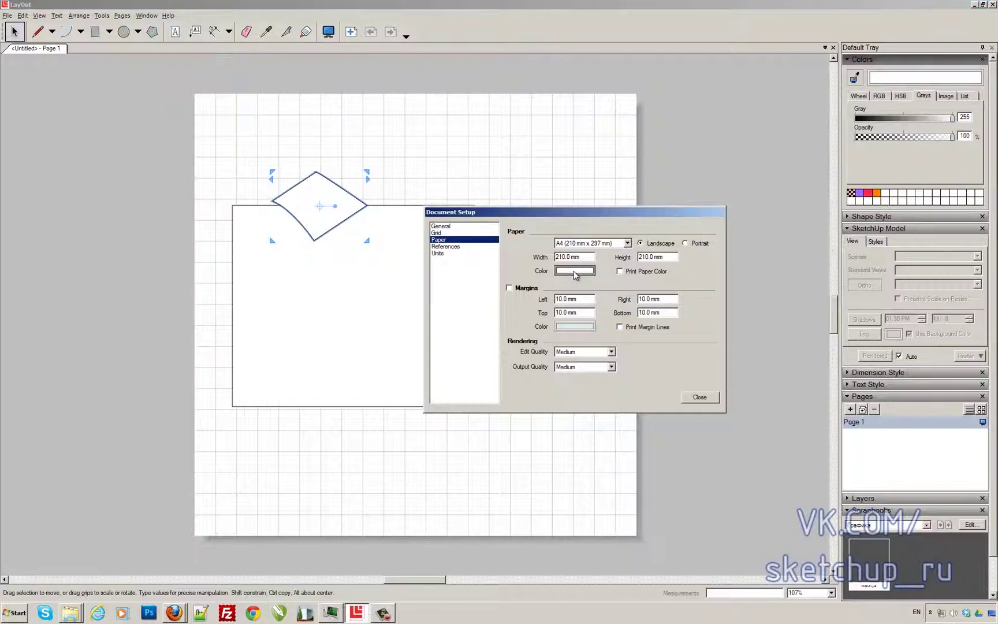
left_click_drag(921, 118, 886, 120)
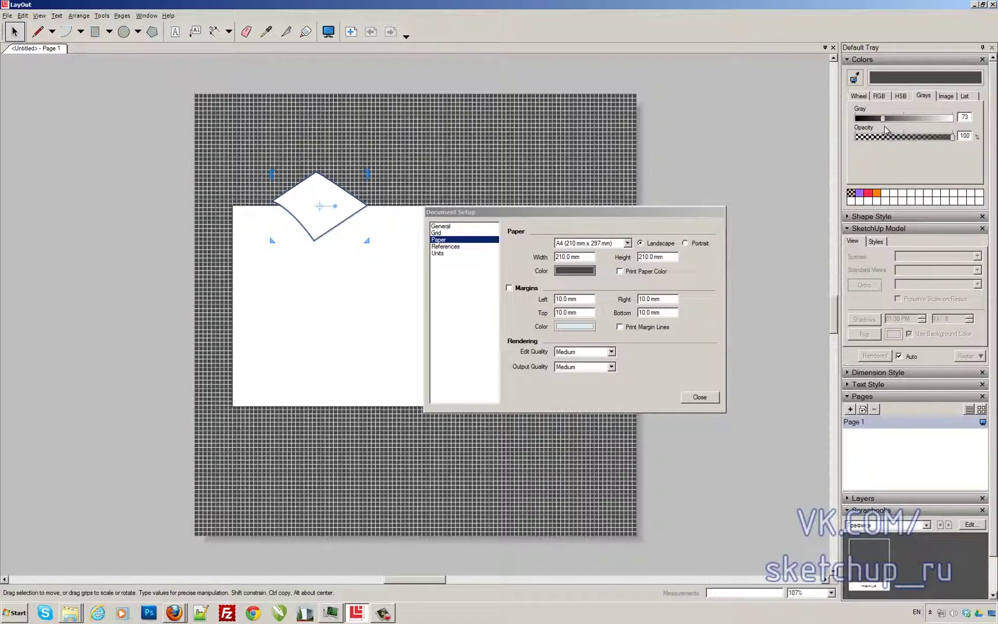
- Set the paper color to white (255), draw a rectangle slightly larger than the whole page over it, and select it
left_click_drag(883, 116, 964, 124)
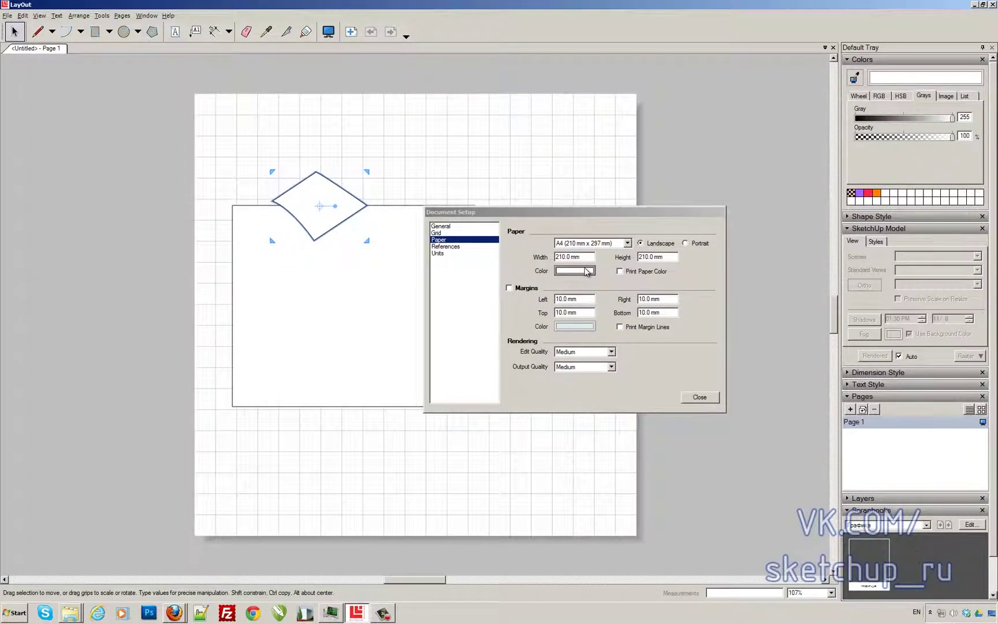
left_click(96, 32)
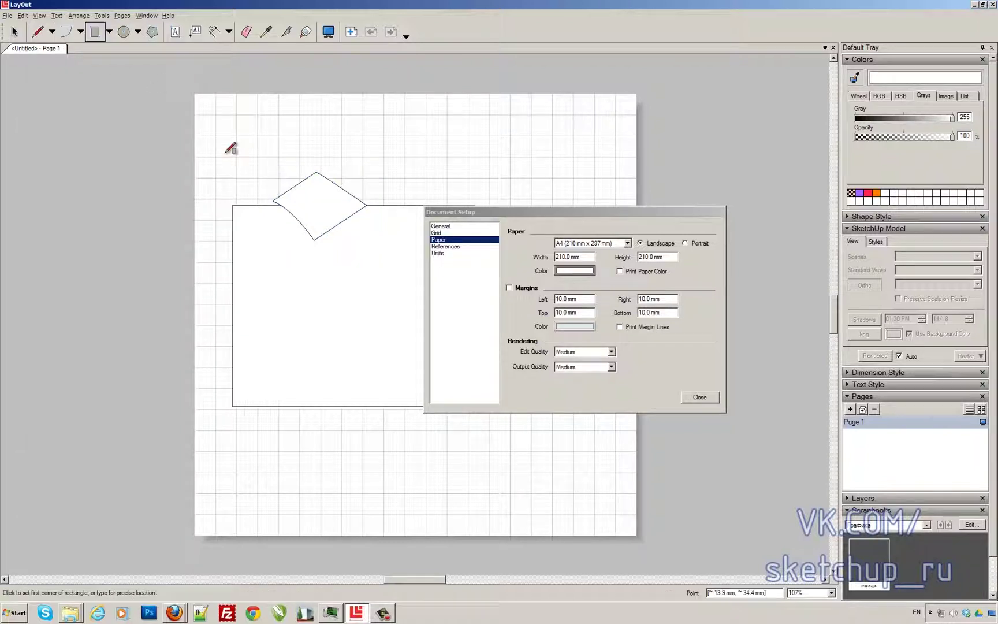
left_click(184, 90)
left_click(644, 538)
left_click(14, 32)
left_click(209, 100)
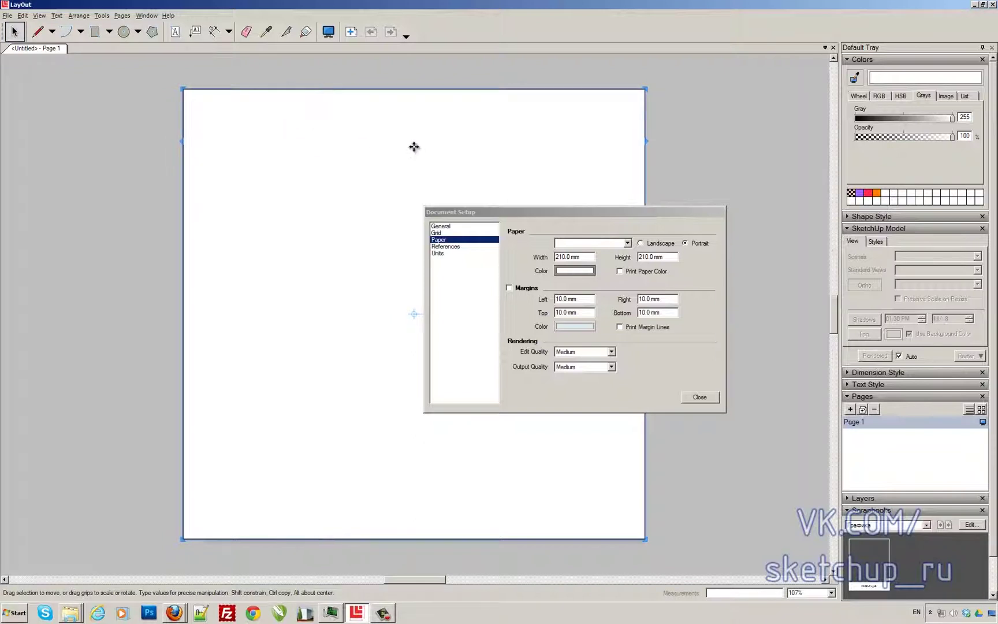
- Set the paper color to gray 114 and enable Print Paper Color
left_click(921, 118)
left_click_drag(922, 121, 899, 120)
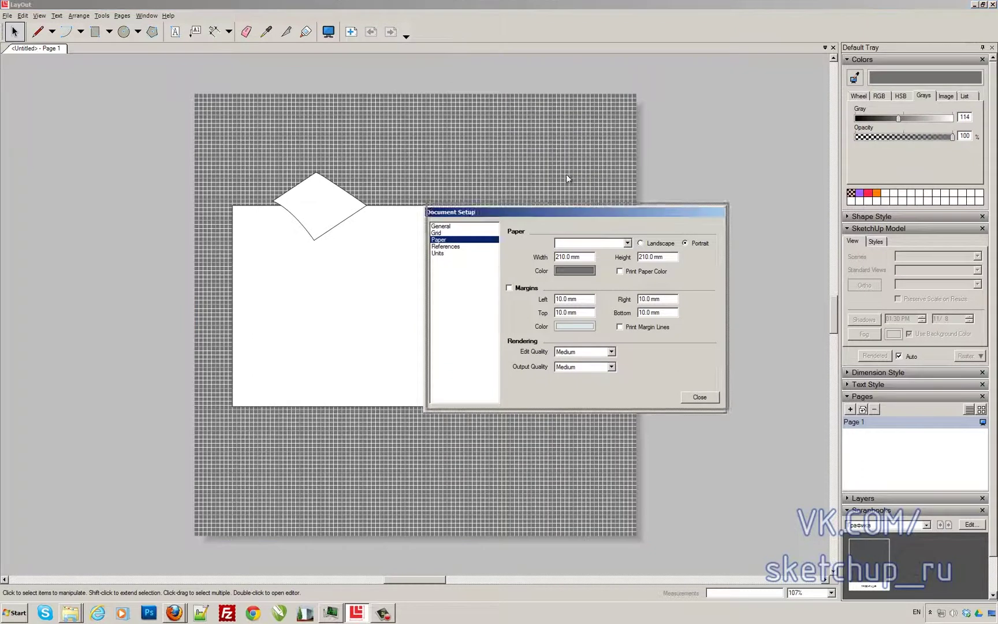
left_click_drag(563, 212, 585, 158)
left_click(592, 218)
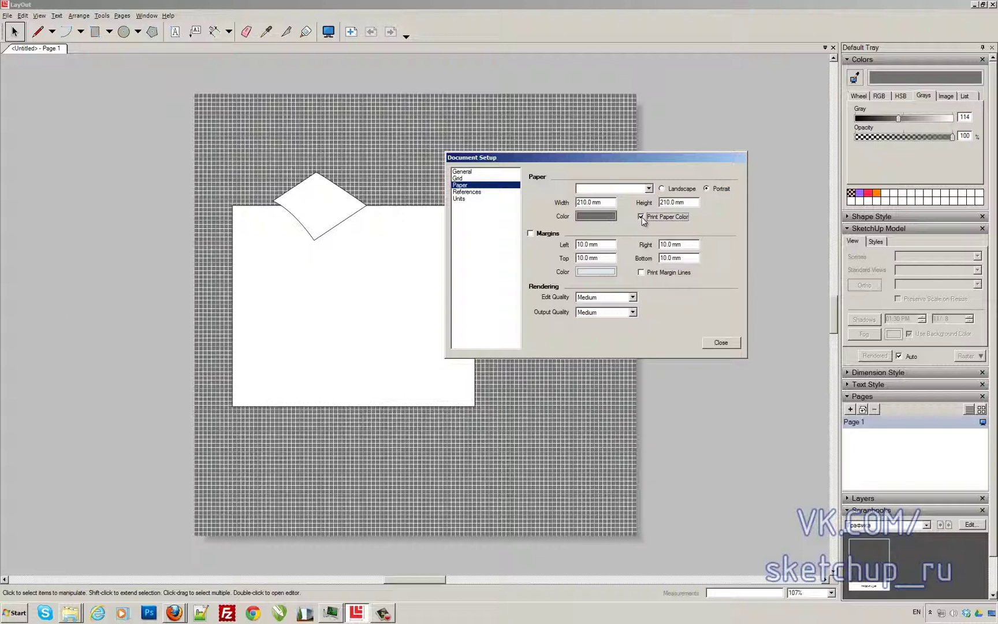
left_click(403, 150)
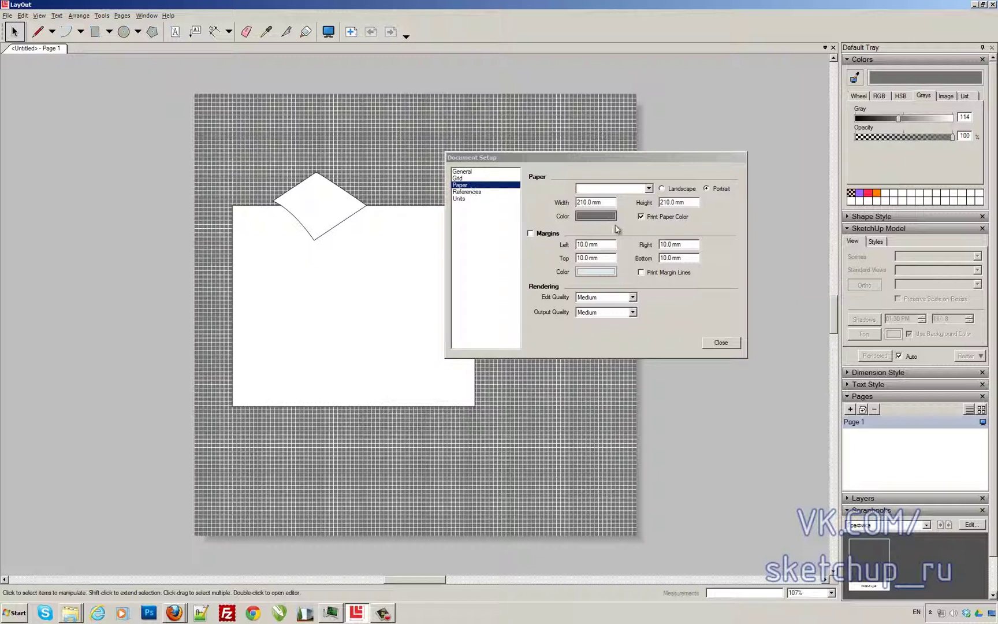
- Disable Print Paper Color and return the paper color to white (255)
left_click(647, 217)
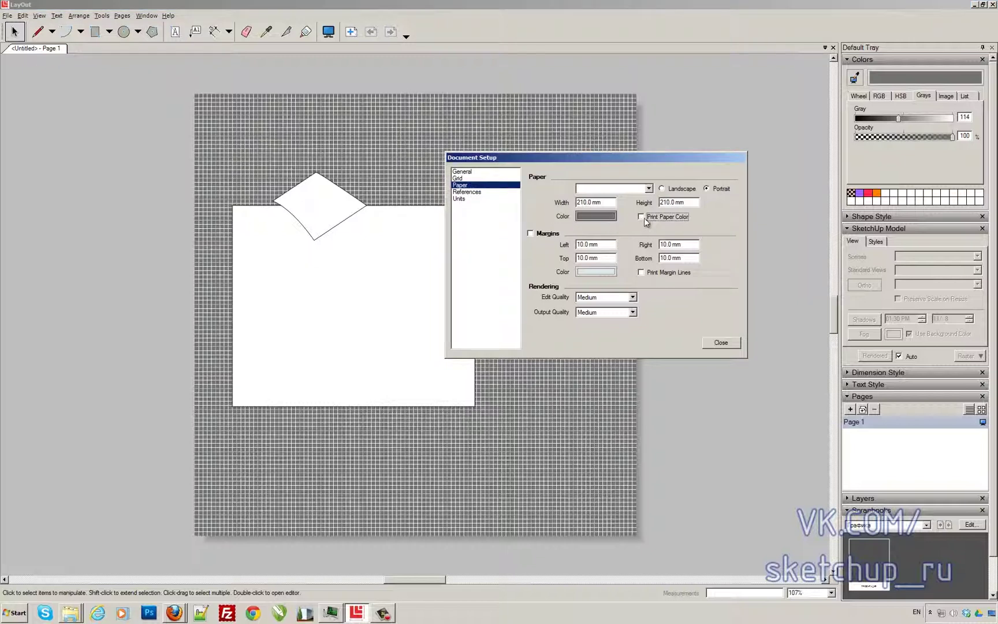
left_click(591, 220)
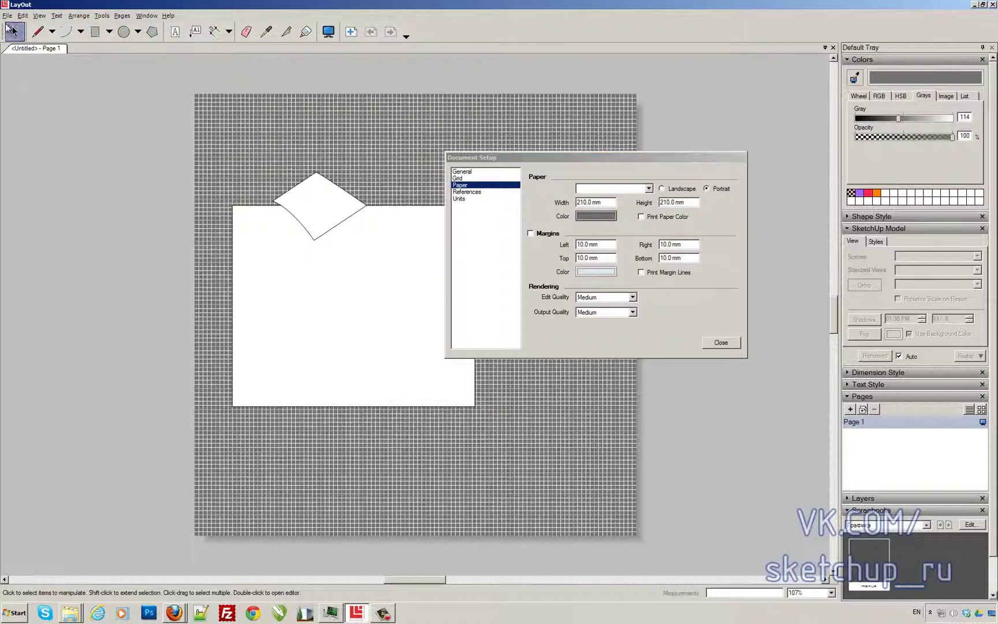
left_click(7, 16)
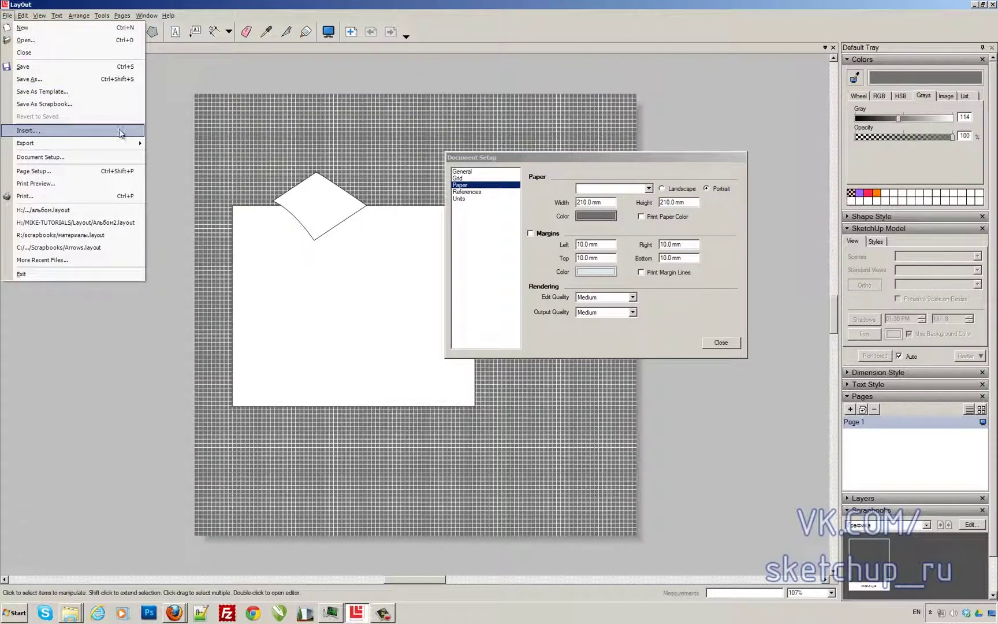
left_click(252, 86)
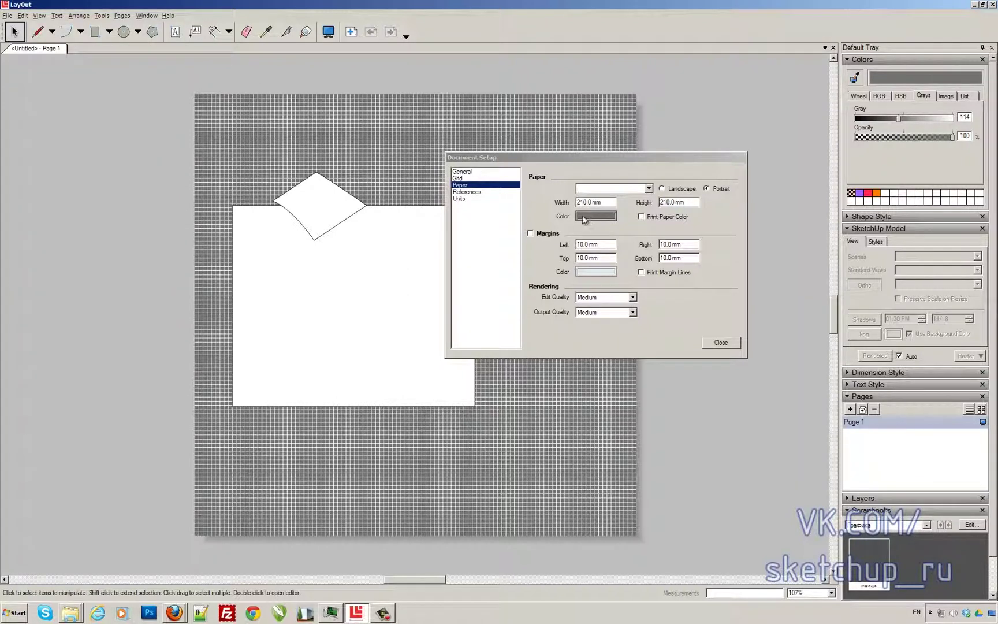
left_click(580, 216)
left_click(602, 218)
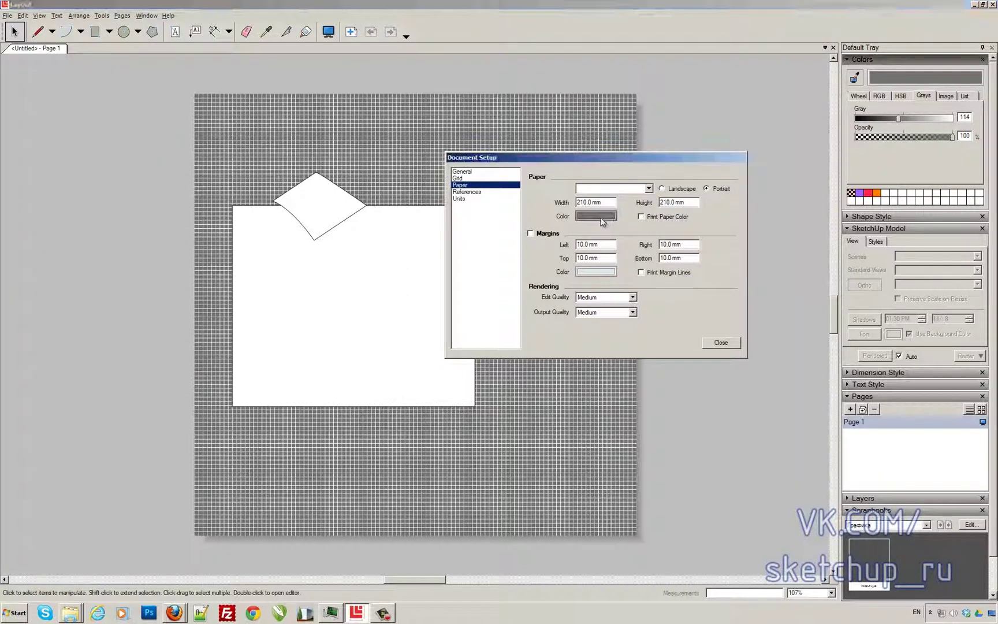
left_click(955, 119)
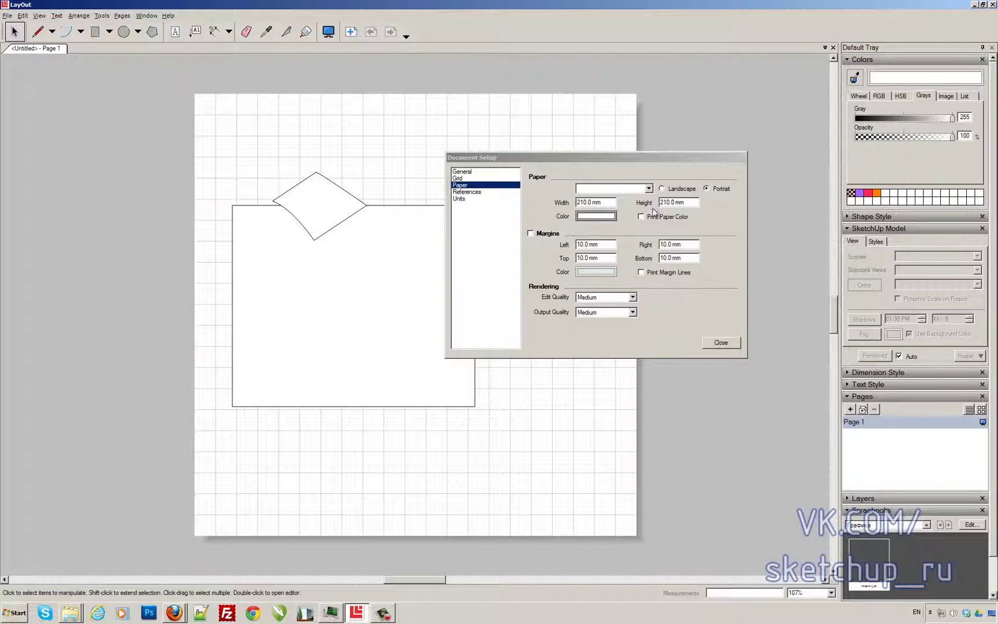
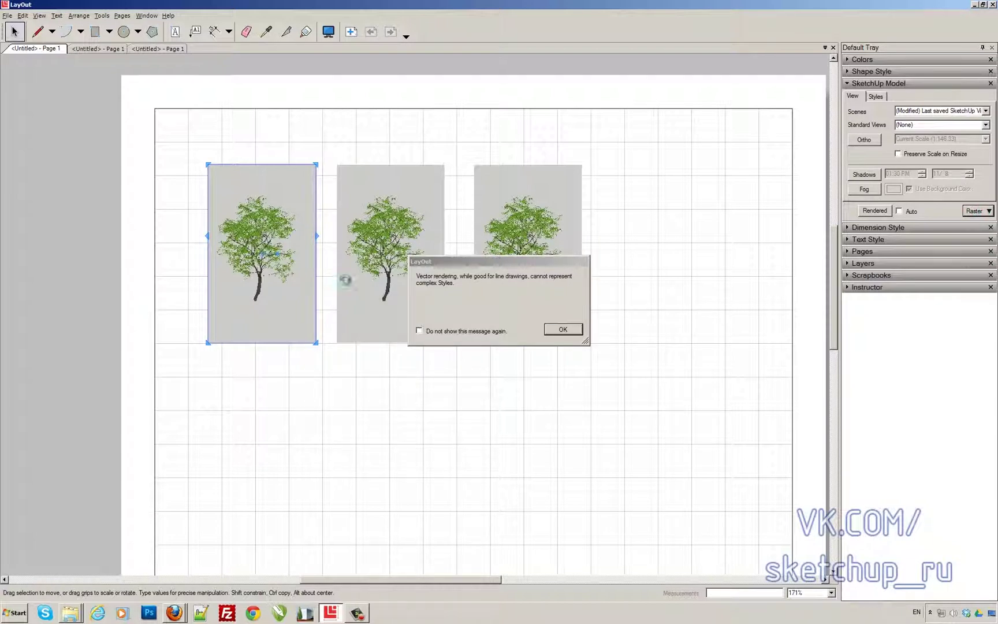
- Apply Vector rendering to the first tree viewport, accepting the notice, and inspect its foliage beside the other trees
key("Return")
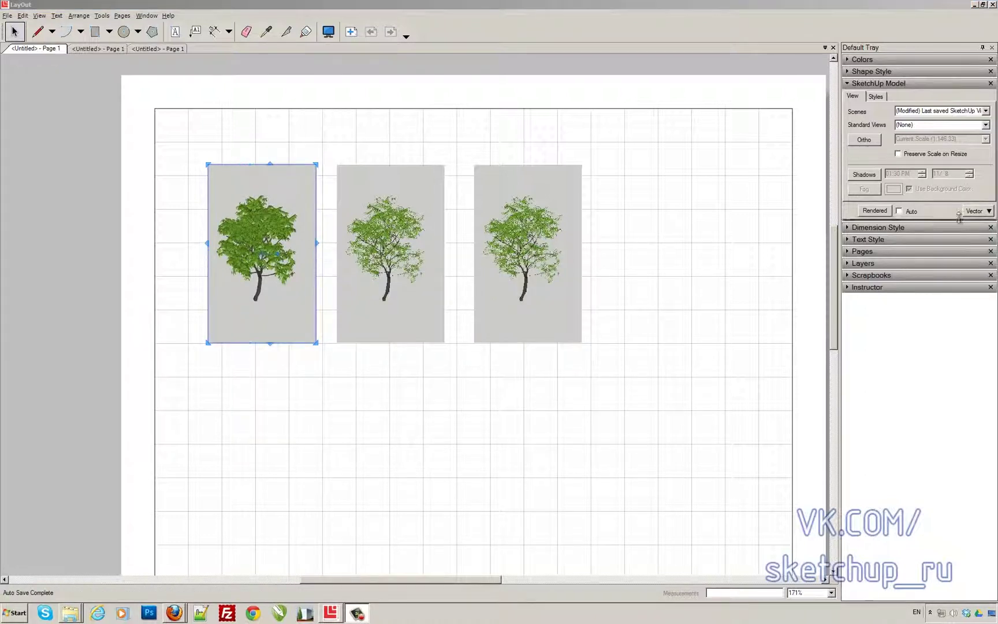
left_click(171, 262)
scroll(237, 269, "up", 3)
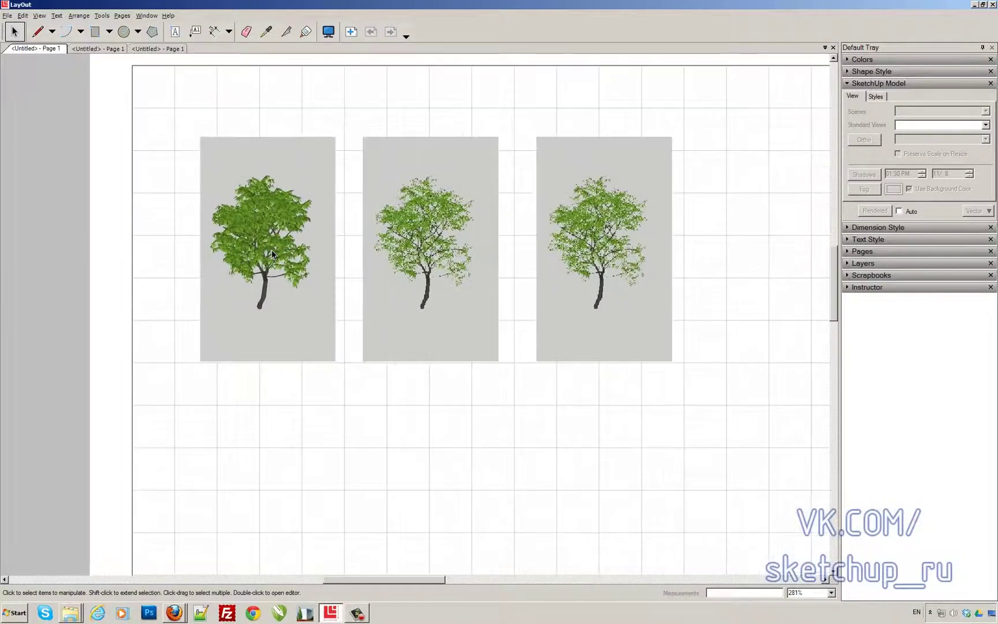
scroll(270, 249, "down", 1)
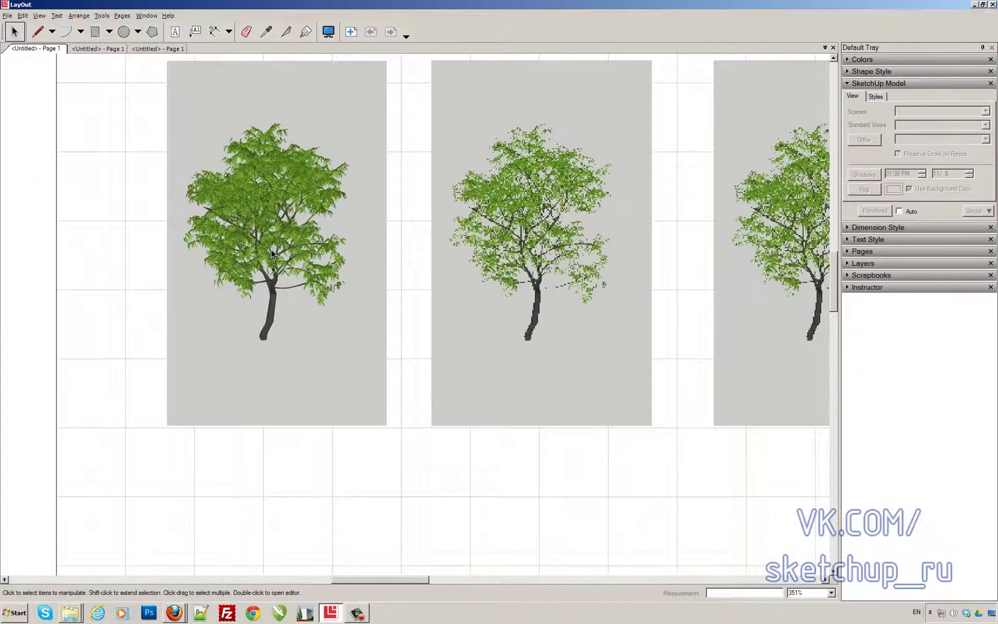
scroll(251, 267, "down", 1)
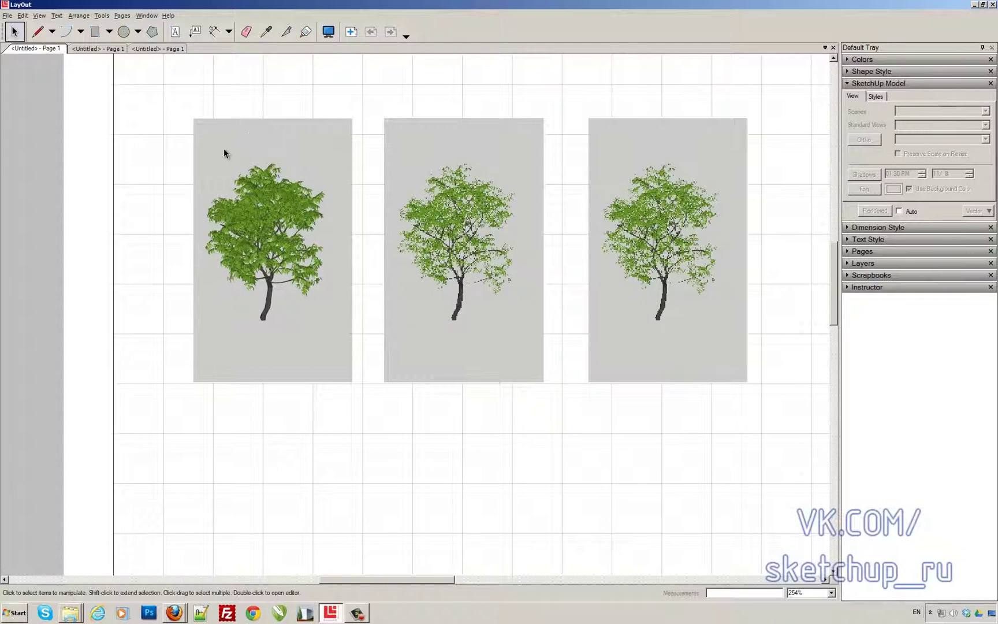
- Switch the middle tree viewport's rendering from Raster to Hybrid and accept the notice
left_click(456, 224)
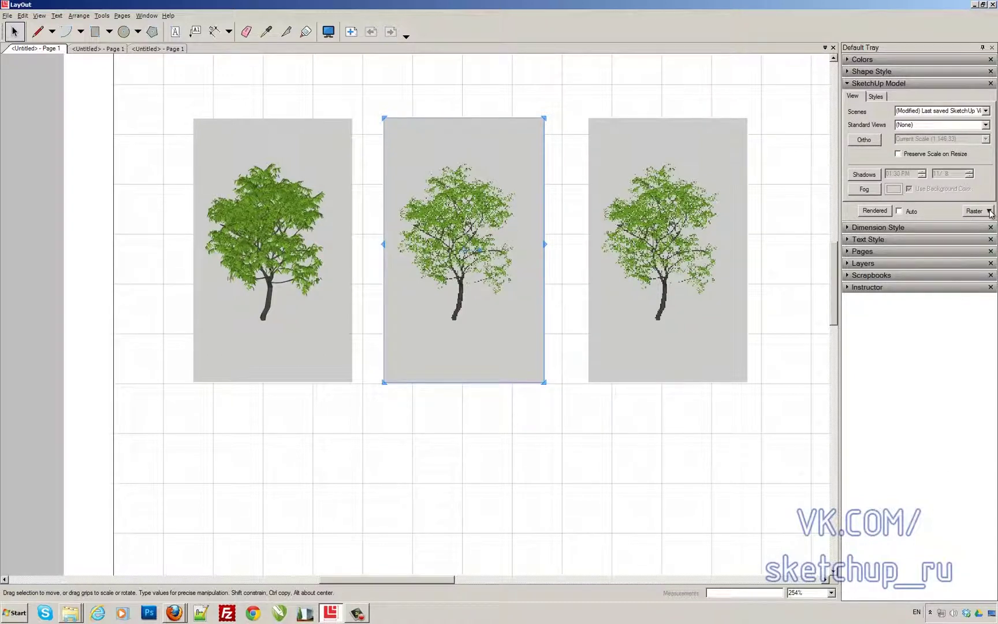
left_click(716, 197)
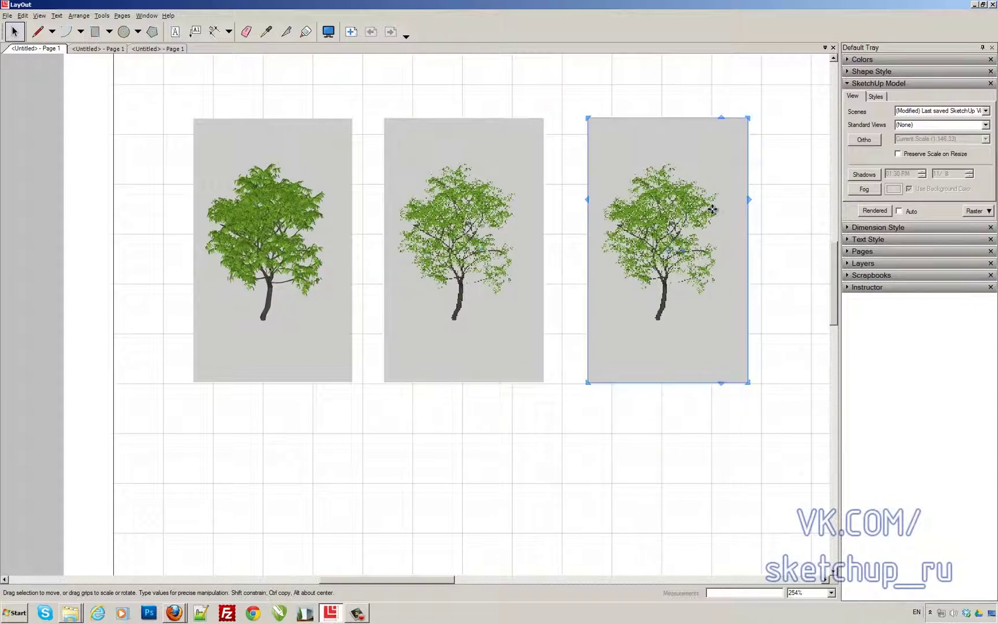
left_click(528, 198)
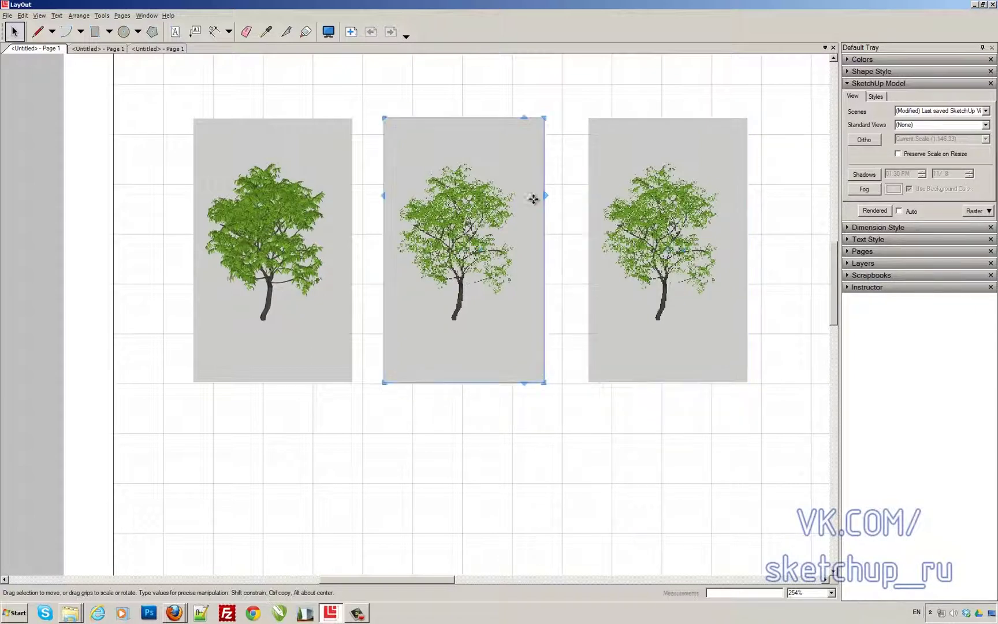
left_click(989, 212)
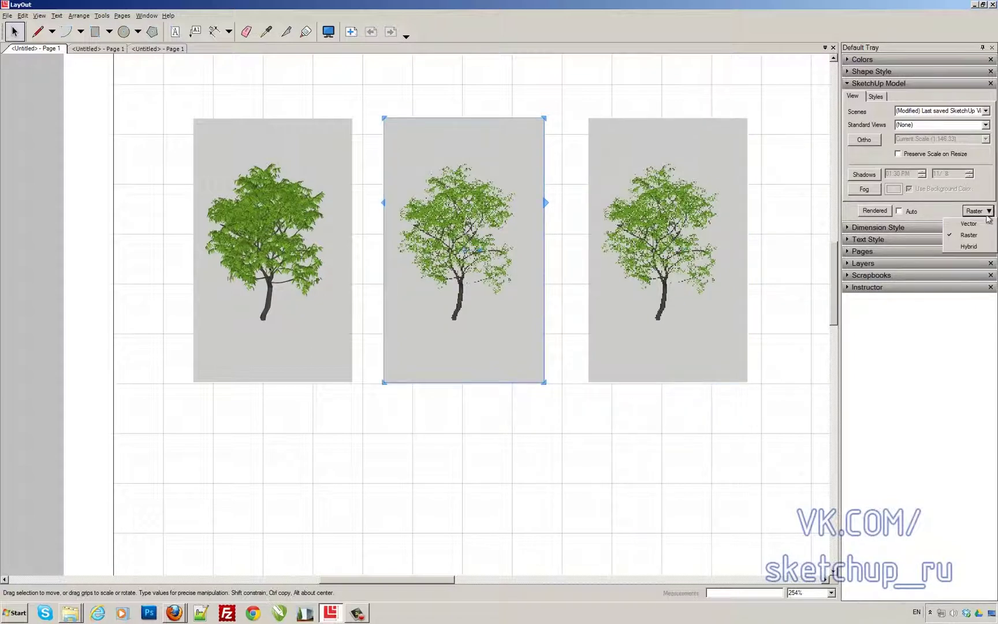
left_click(968, 246)
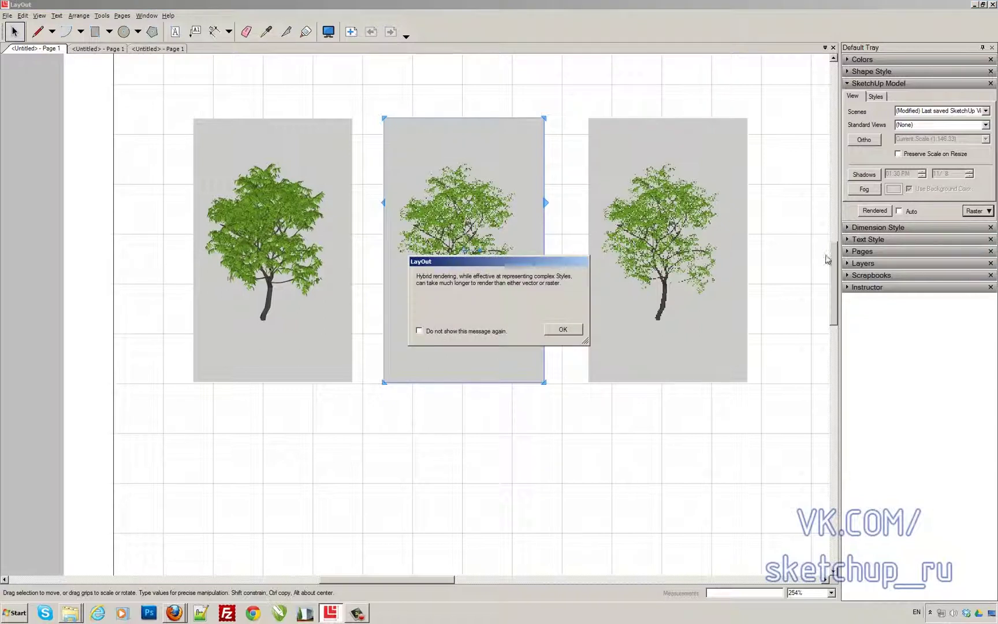
left_click(555, 329)
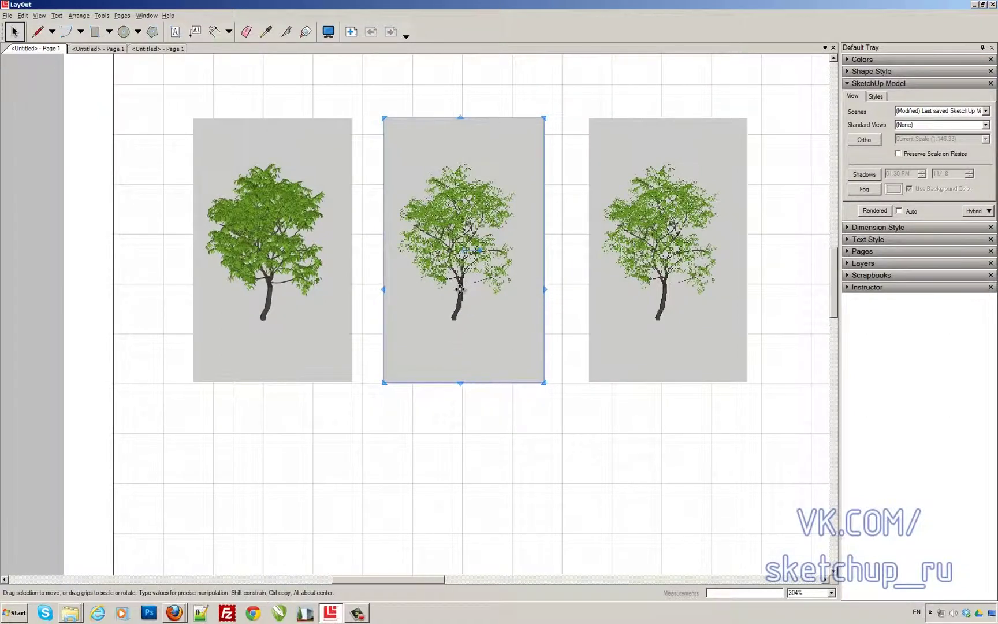
- Examine the Hybrid middle tree up close and compare its edges and foliage with the Vector and Raster trees
scroll(460, 288, "up", 1)
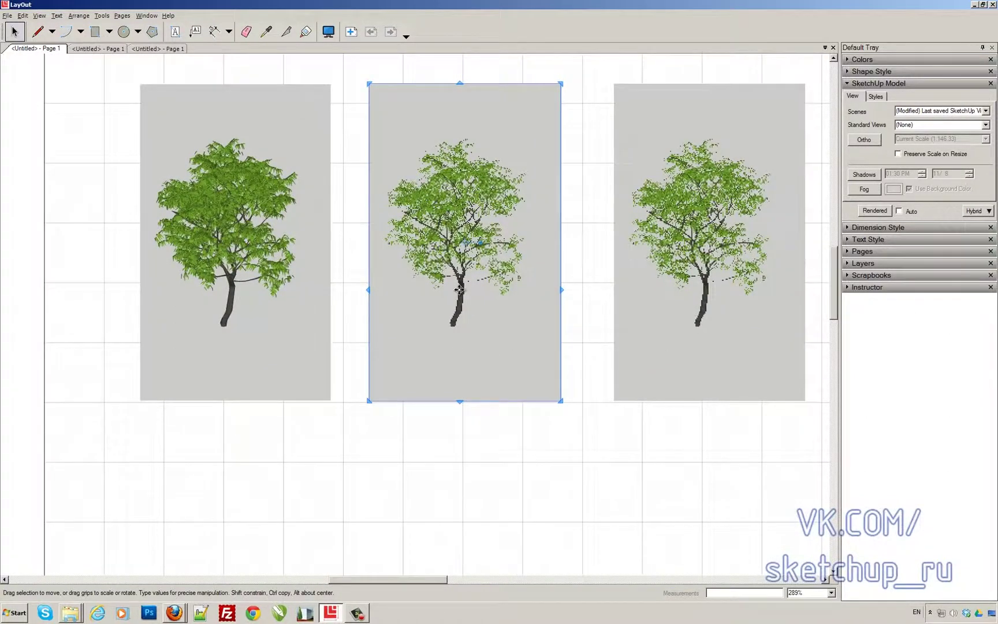
scroll(460, 289, "down", 3)
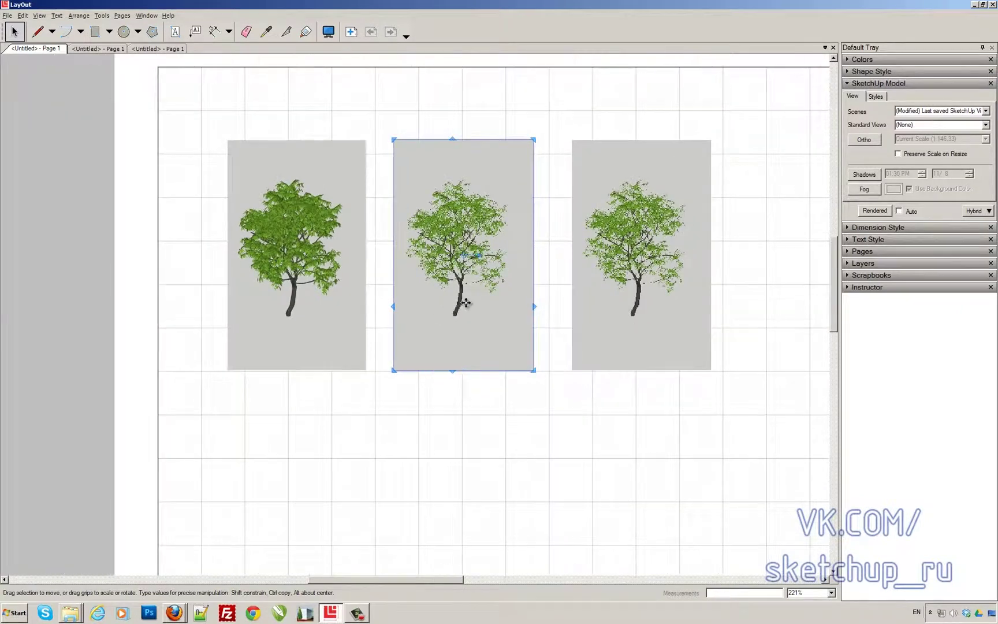
scroll(454, 238, "up", 4)
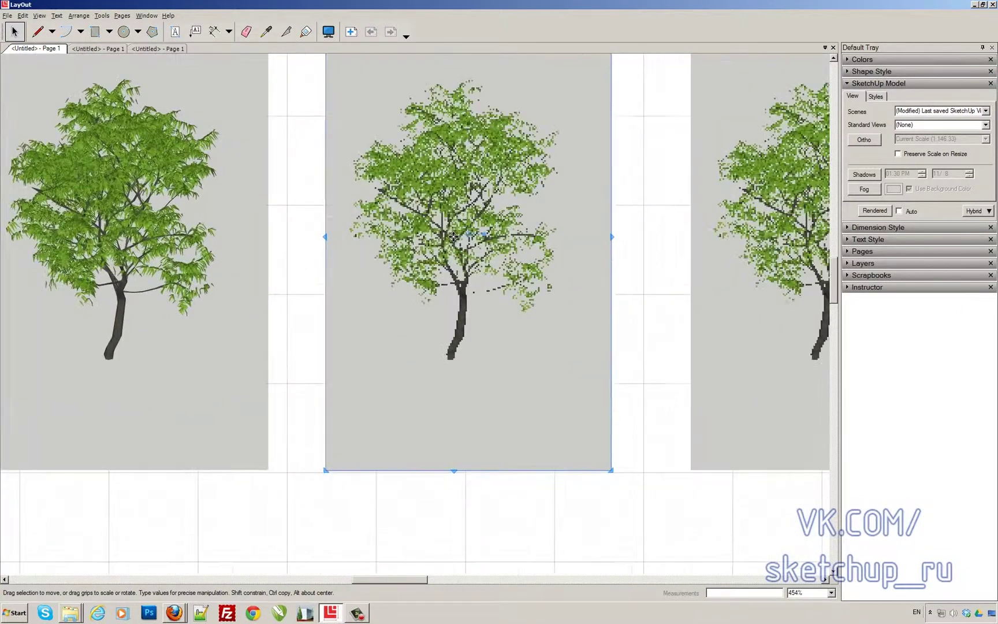
scroll(453, 238, "up", 2)
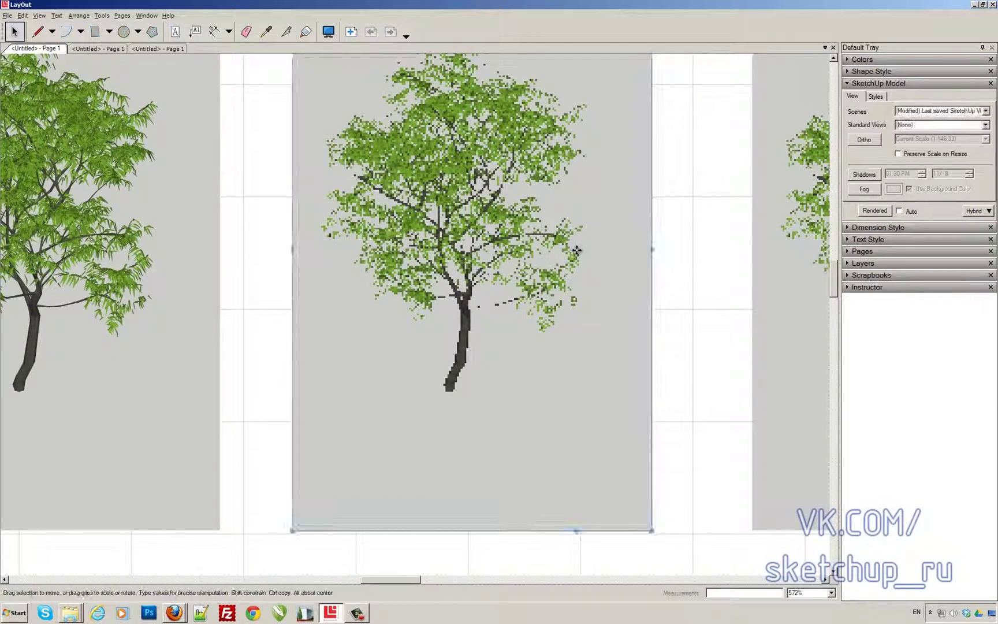
scroll(577, 249, "down", 3)
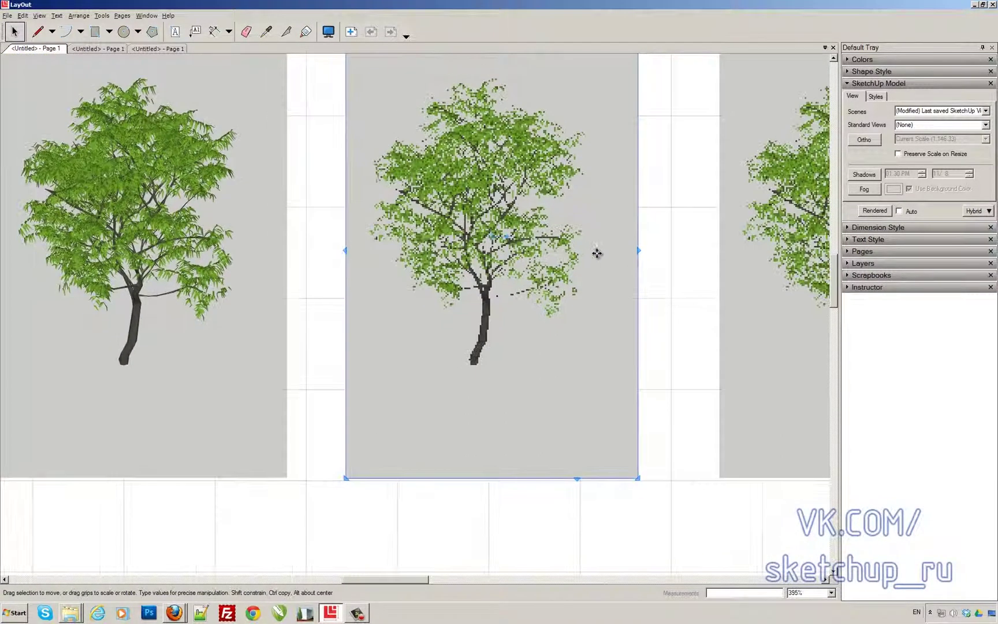
scroll(596, 253, "down", 1)
scroll(560, 251, "down", 2)
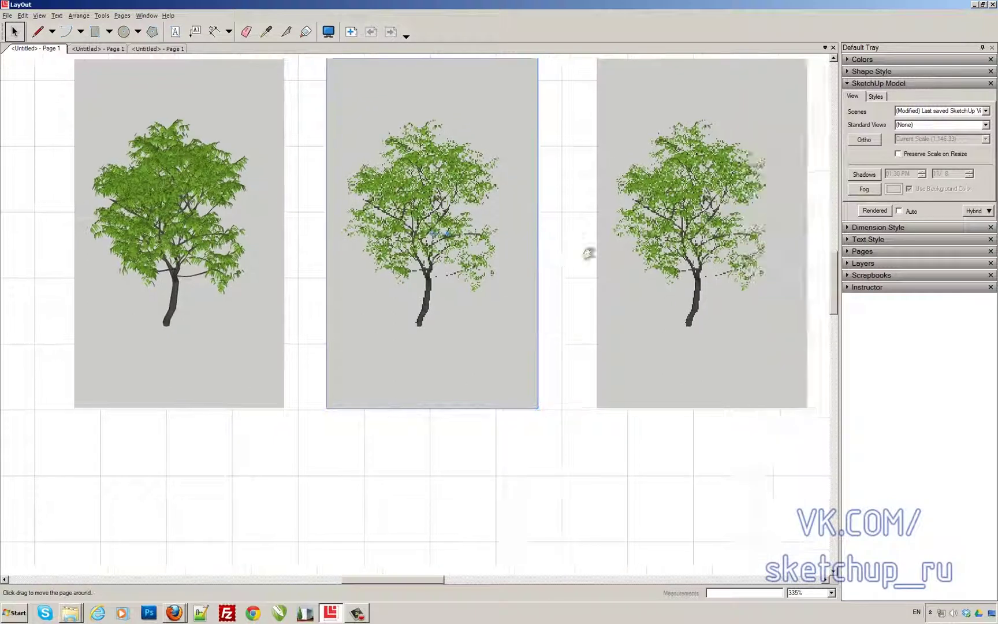
middle_click_drag(586, 252, 635, 251)
key("Escape")
scroll(207, 198, "down", 1)
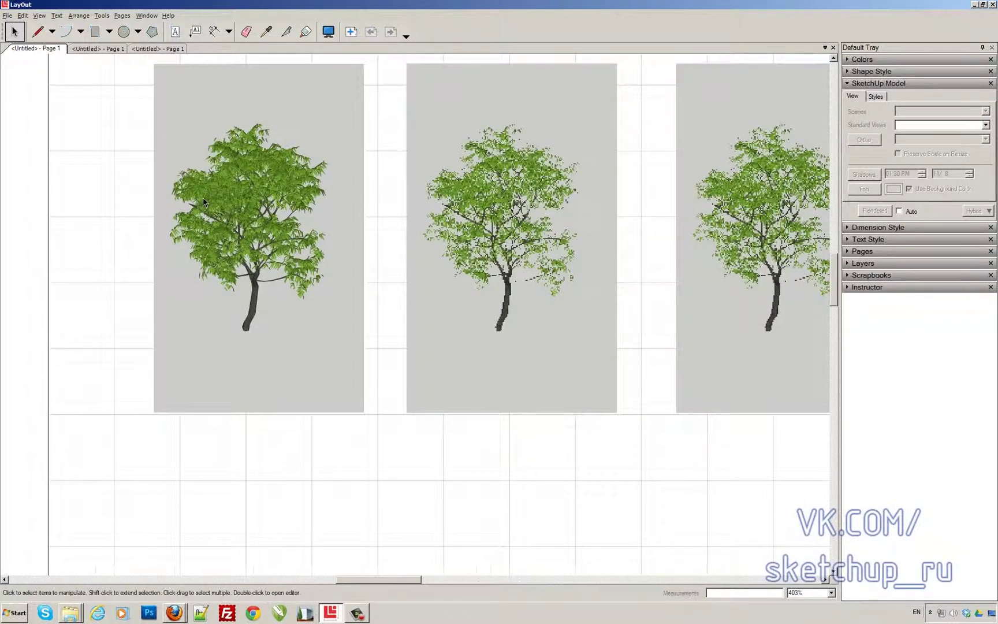
scroll(205, 200, "up", 4)
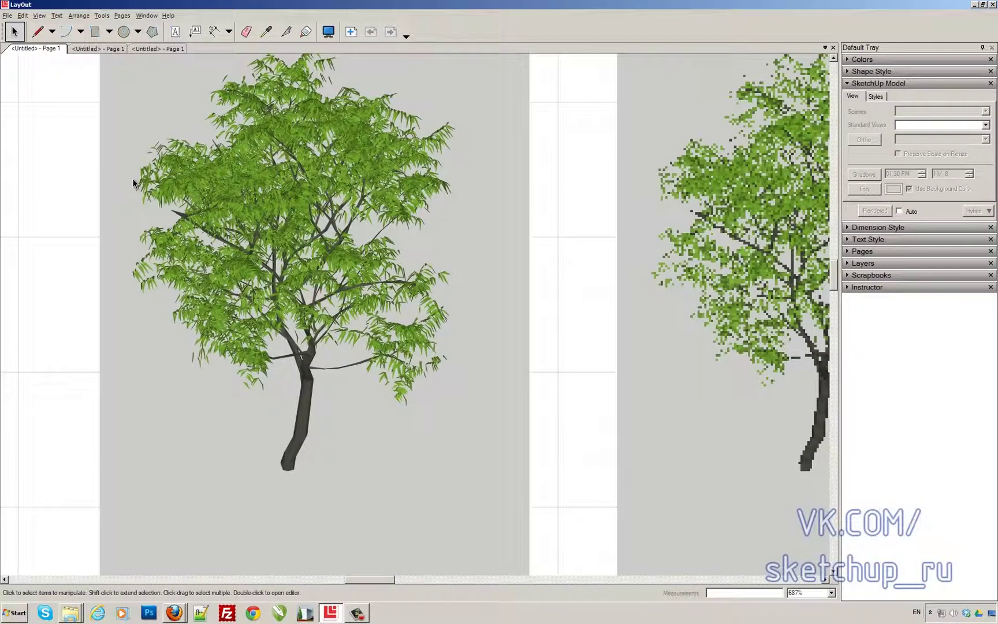
scroll(208, 186, "down", 8)
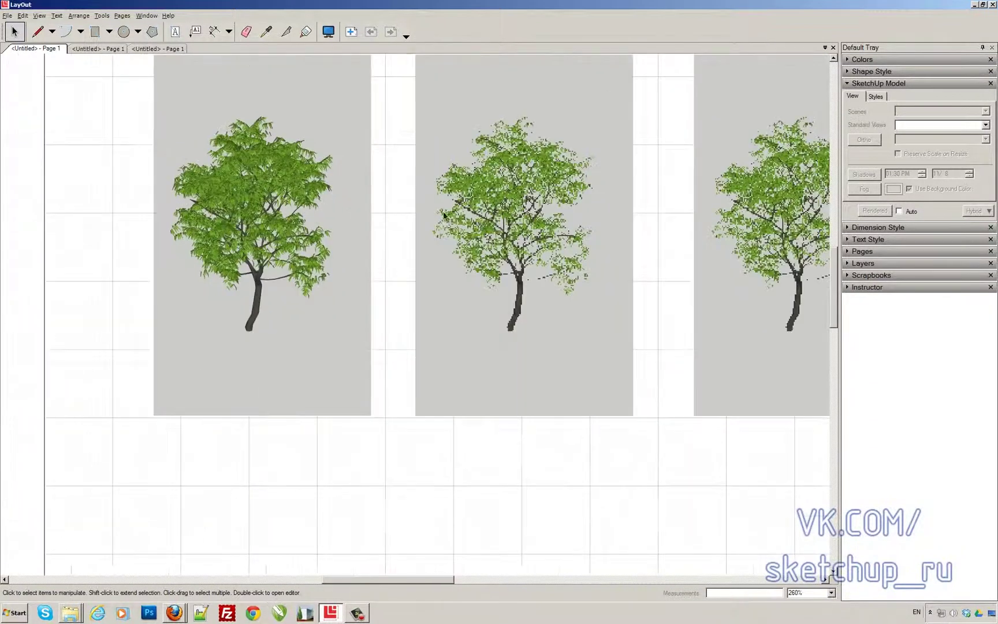
- Explode the Raster viewport of the third tree
left_click(533, 226)
left_click(597, 226)
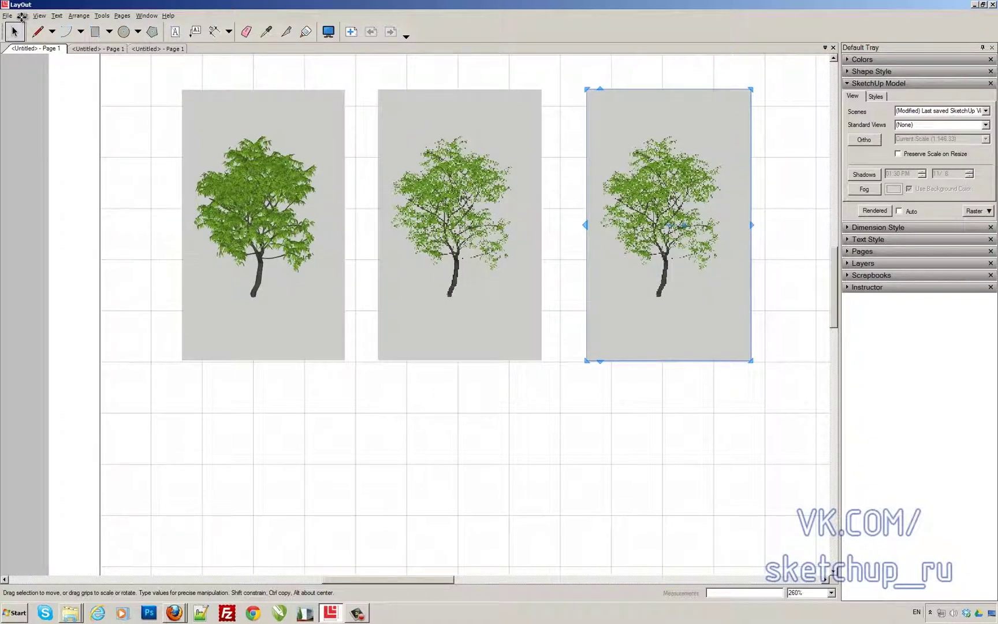
left_click(25, 17)
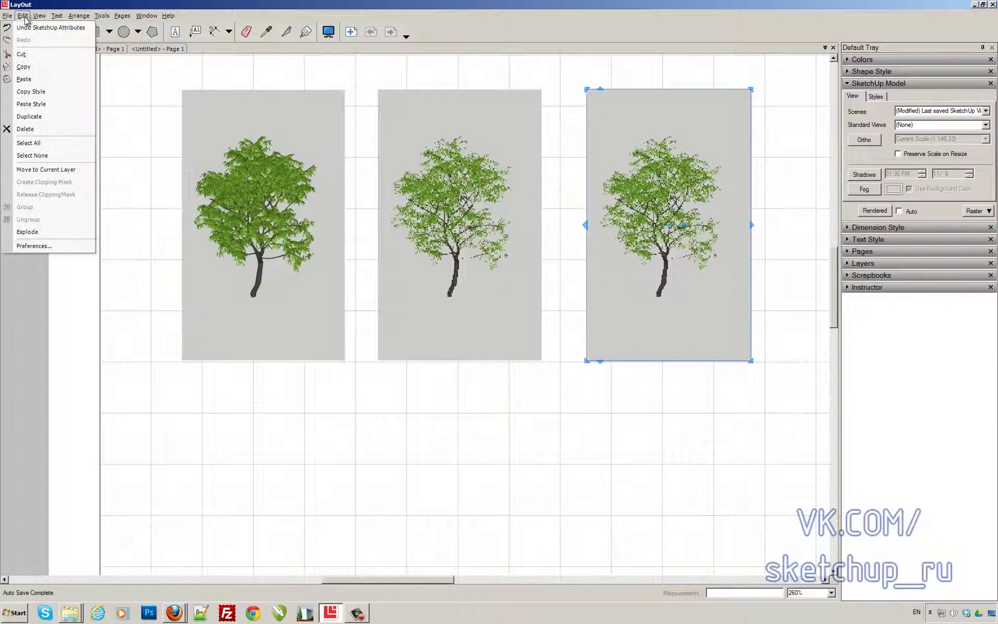
left_click(27, 232)
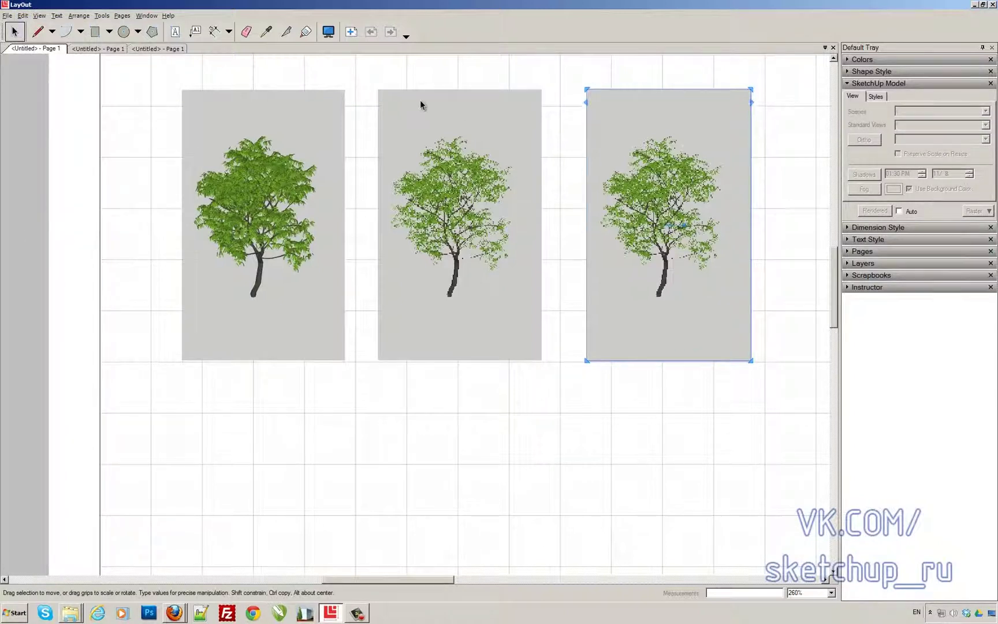
- Explode the Hybrid viewport of the middle tree
left_click(410, 99)
left_click(23, 16)
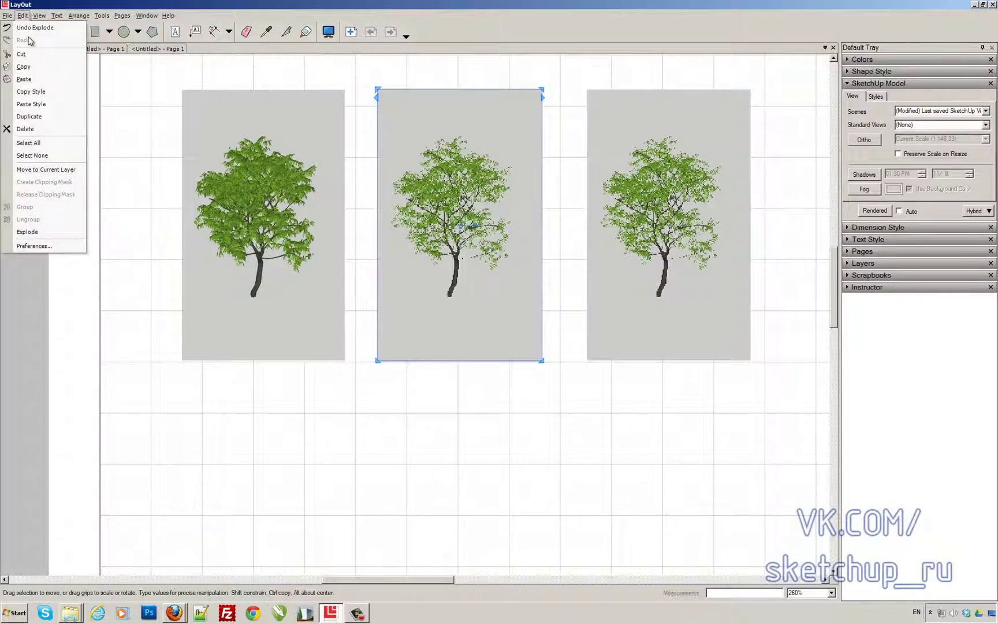
left_click(26, 232)
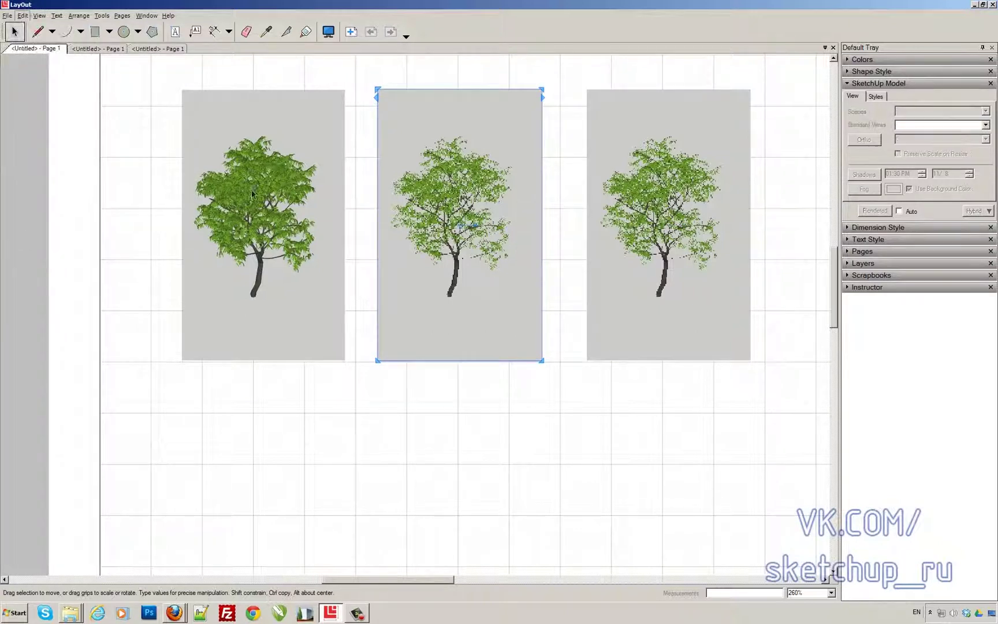
- Explode the Vector viewport of the first tree and clear the selection
left_click(280, 106)
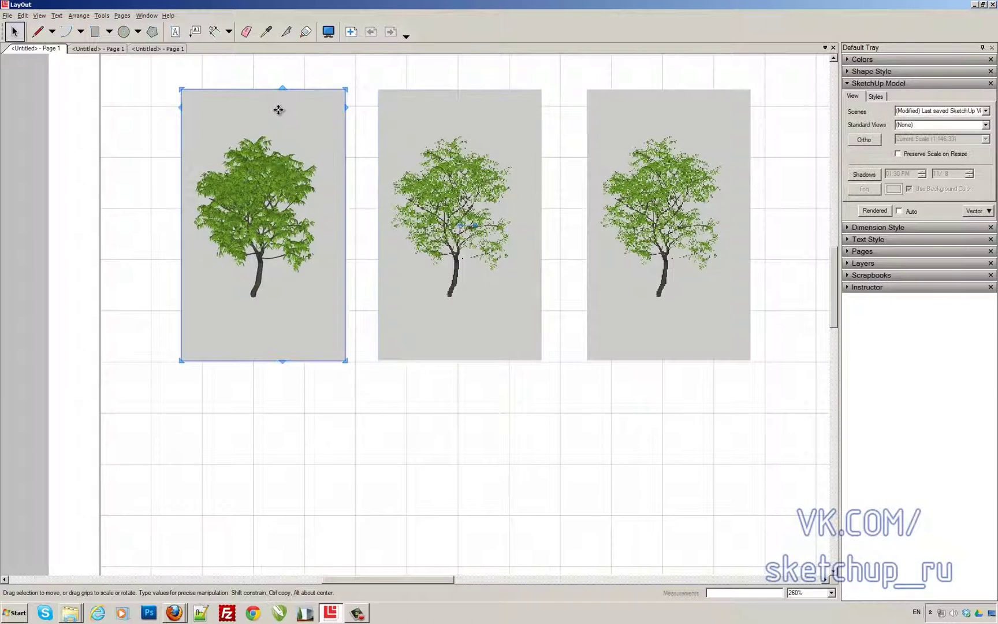
left_click(40, 16)
mouse_move(22, 16)
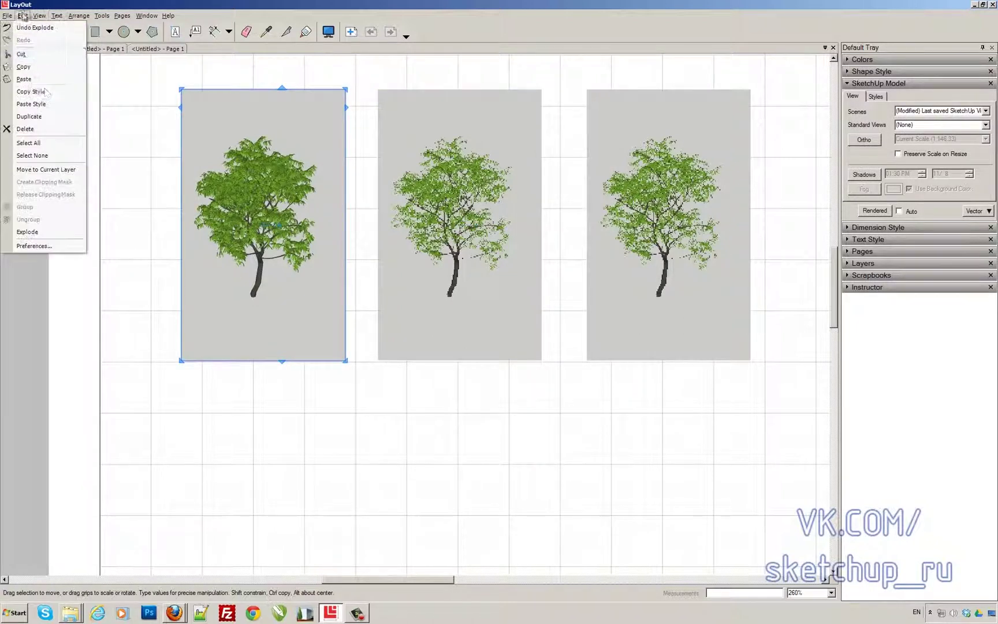
left_click(36, 232)
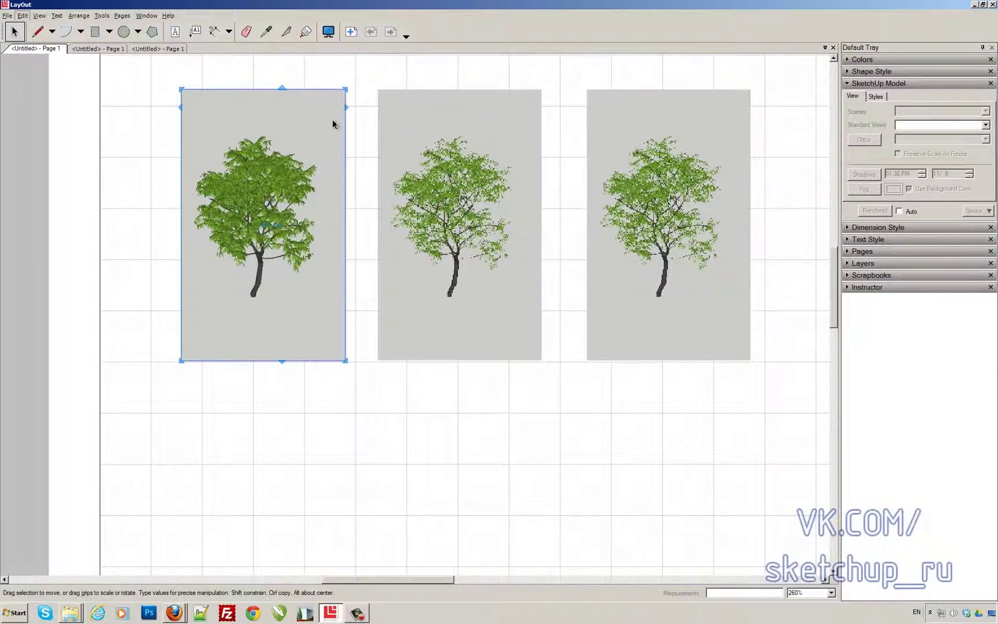
key("Escape")
- Move the exploded third tree slightly away from the middle one and shift the middle tree inside its group
scroll(598, 223, "down", 2)
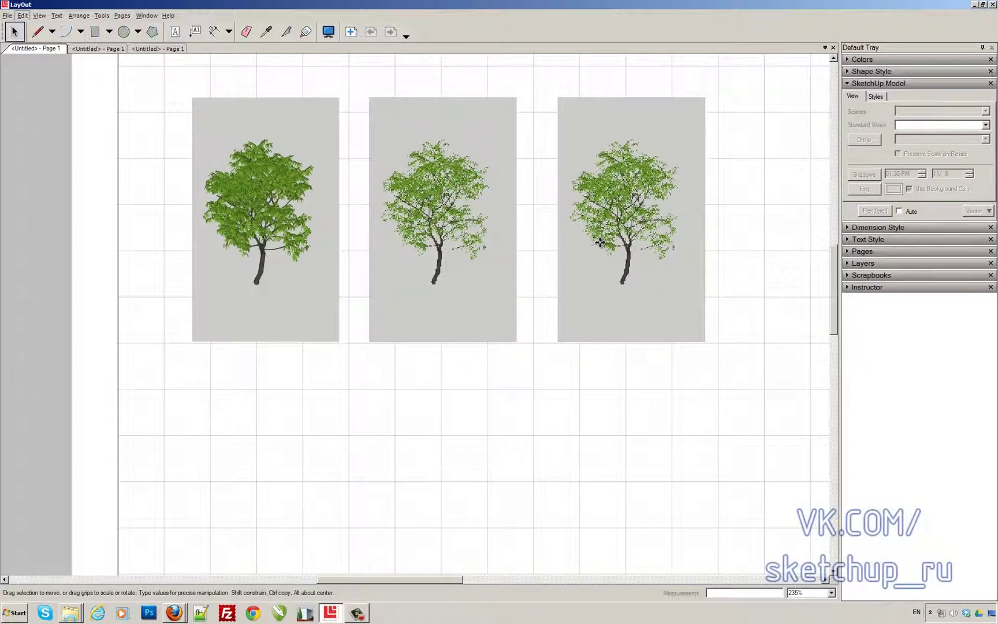
left_click(600, 243)
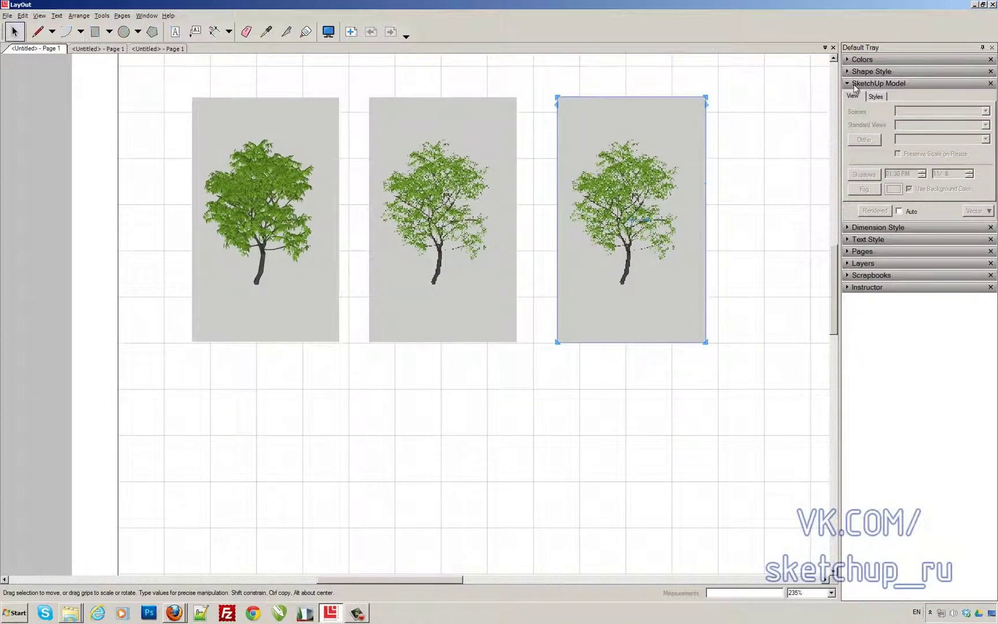
left_click(847, 86)
mouse_move(653, 133)
left_mouse_down()
mouse_move(663, 156)
mouse_move(649, 164)
mouse_move(646, 129)
mouse_move(474, 148)
mouse_move(495, 189)
mouse_move(457, 148)
mouse_move(464, 157)
mouse_move(463, 143)
left_mouse_up()
left_click(470, 167)
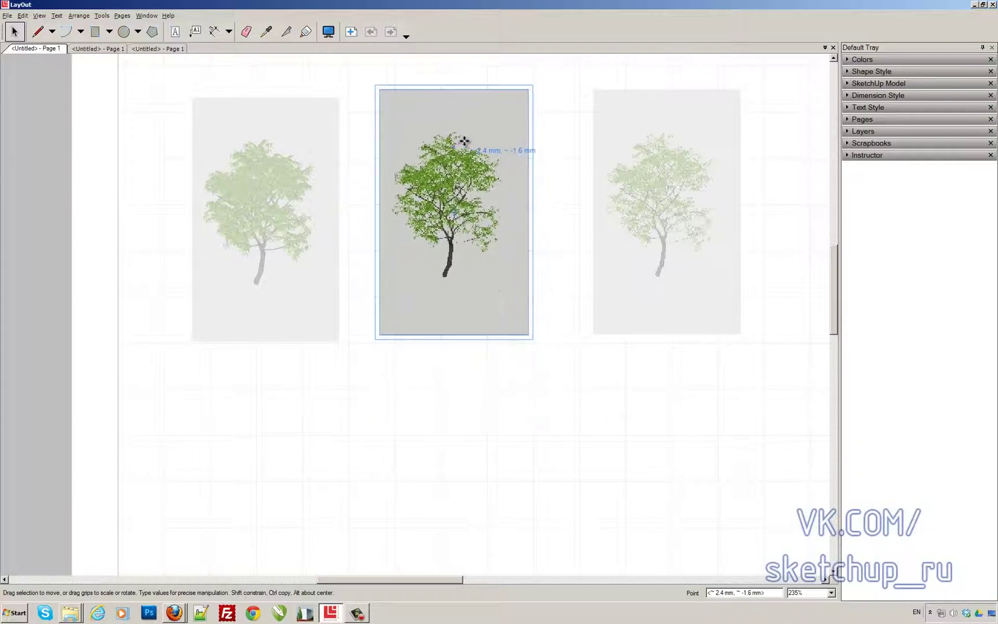
left_click(554, 231)
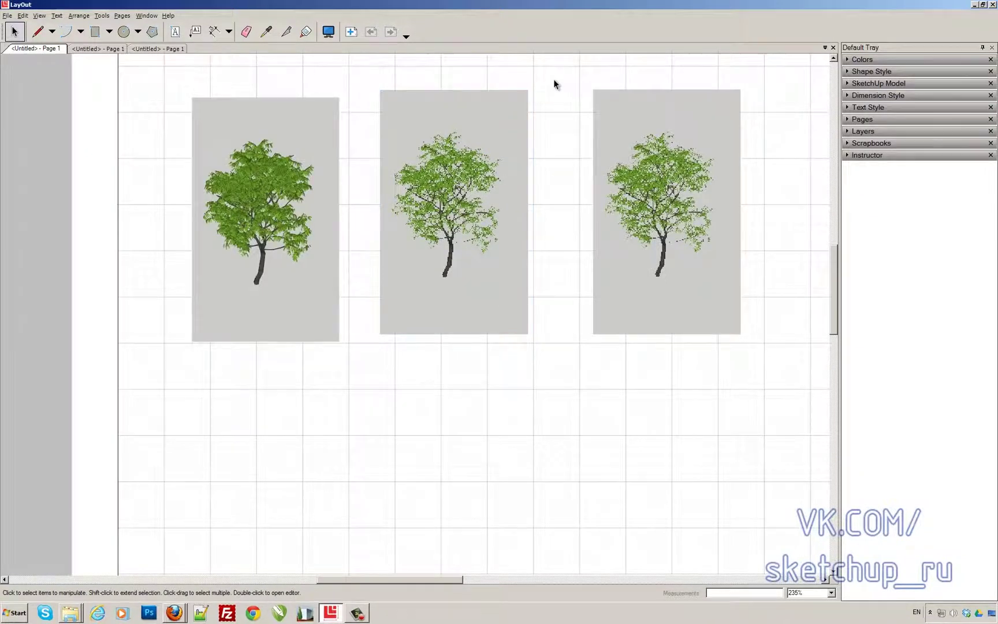
- Move the exploded middle tree group about 2.9 mm horizontally toward the third tree
left_click(471, 156)
left_click(564, 94)
left_click_drag(437, 247, 439, 250)
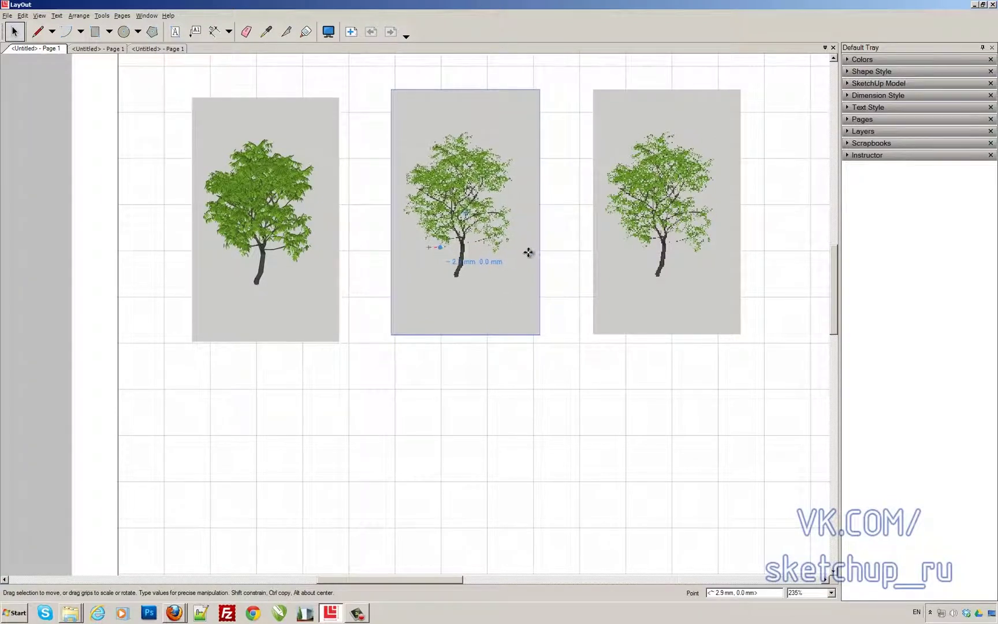
right_click(500, 239)
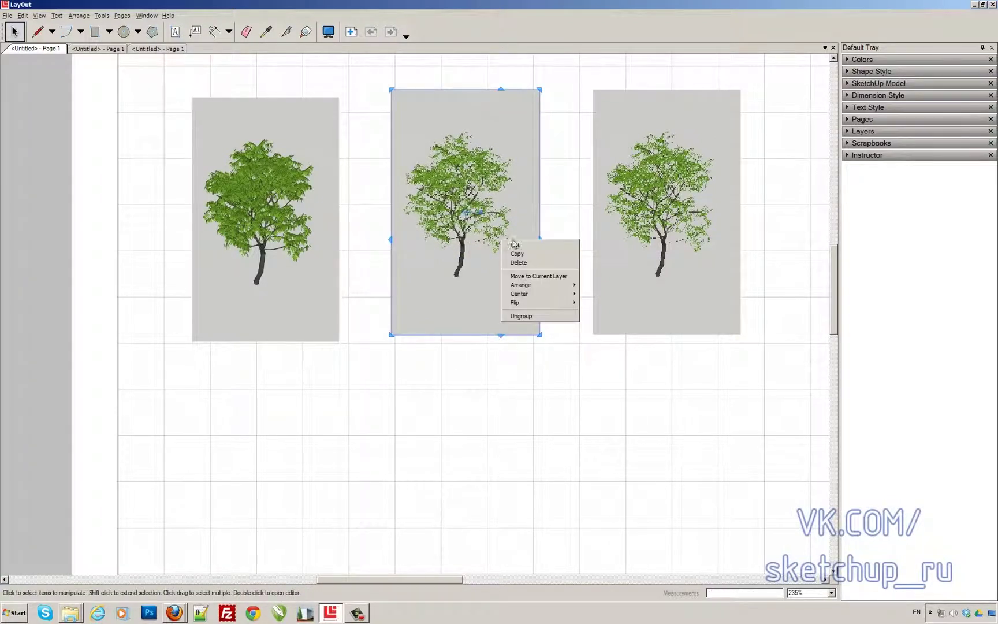
left_click(183, 60)
- Ungroup the exploded middle tree
left_click(39, 15)
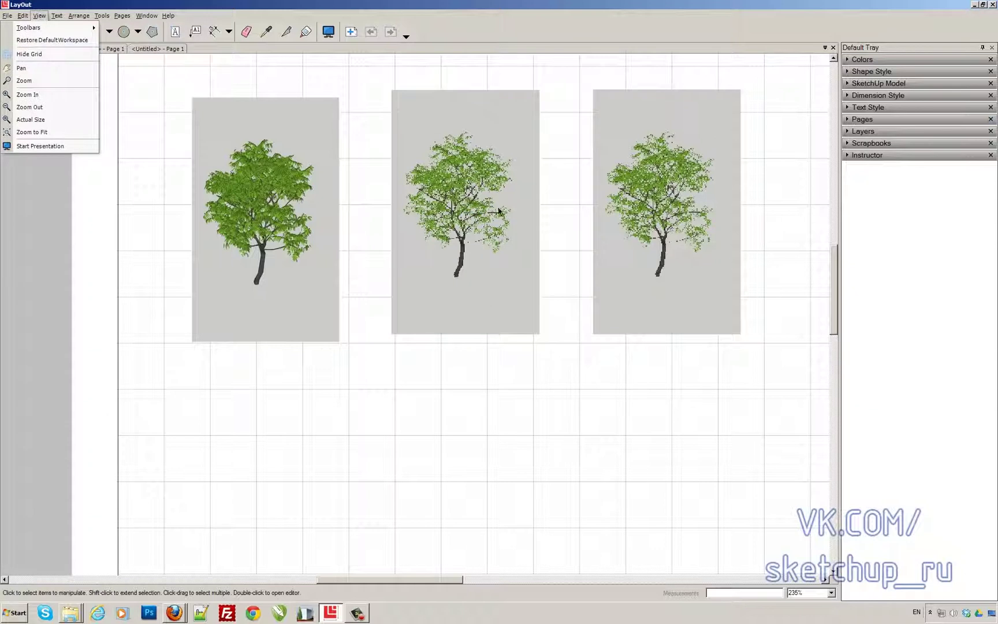
left_click(465, 149)
left_click(436, 122)
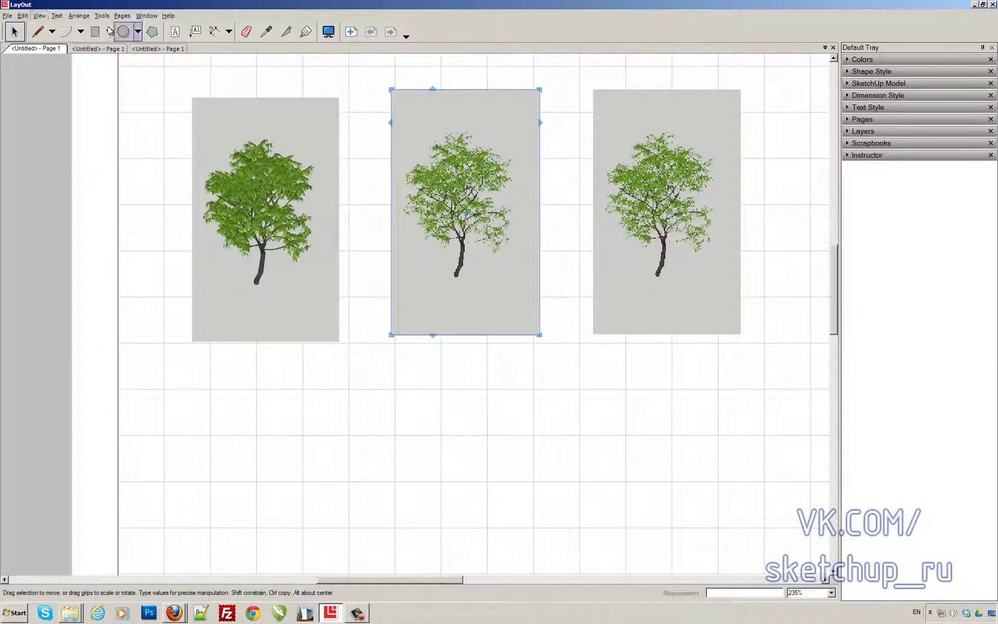
left_click(39, 15)
mouse_move(26, 17)
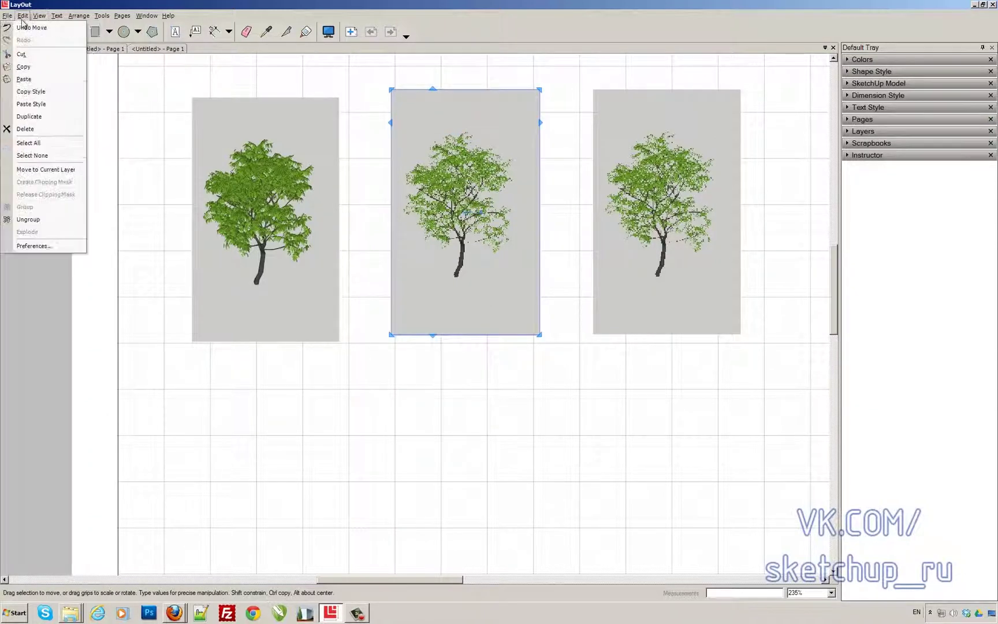
left_click(26, 221)
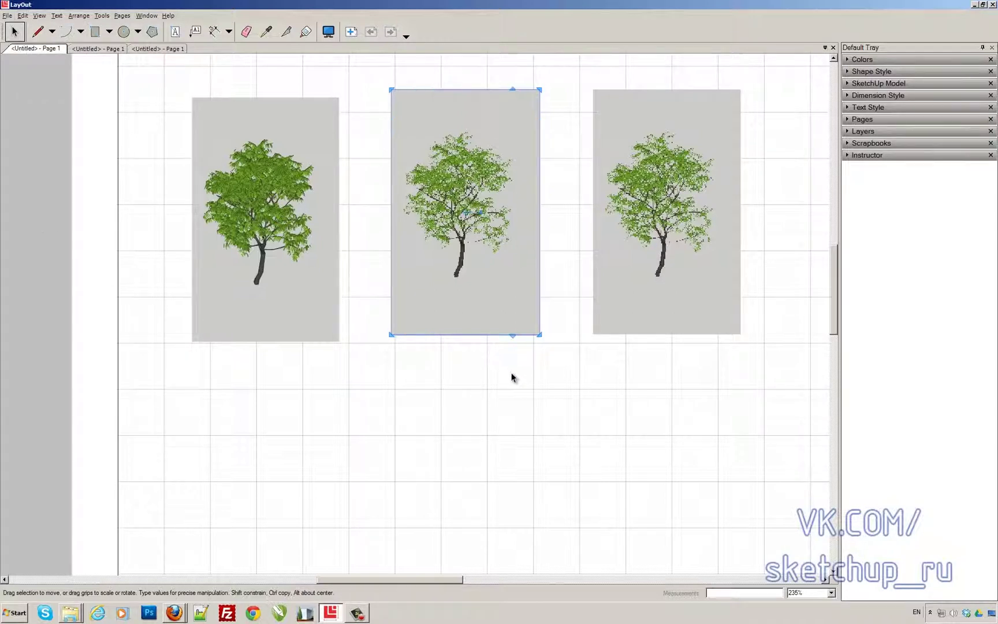
- Move the ungrouped middle tree slightly back toward the first tree, check its edit options and deselect it
left_click(488, 337)
mouse_move(462, 329)
left_mouse_down()
mouse_move(508, 350)
mouse_move(499, 369)
mouse_move(457, 350)
mouse_move(445, 318)
left_mouse_up()
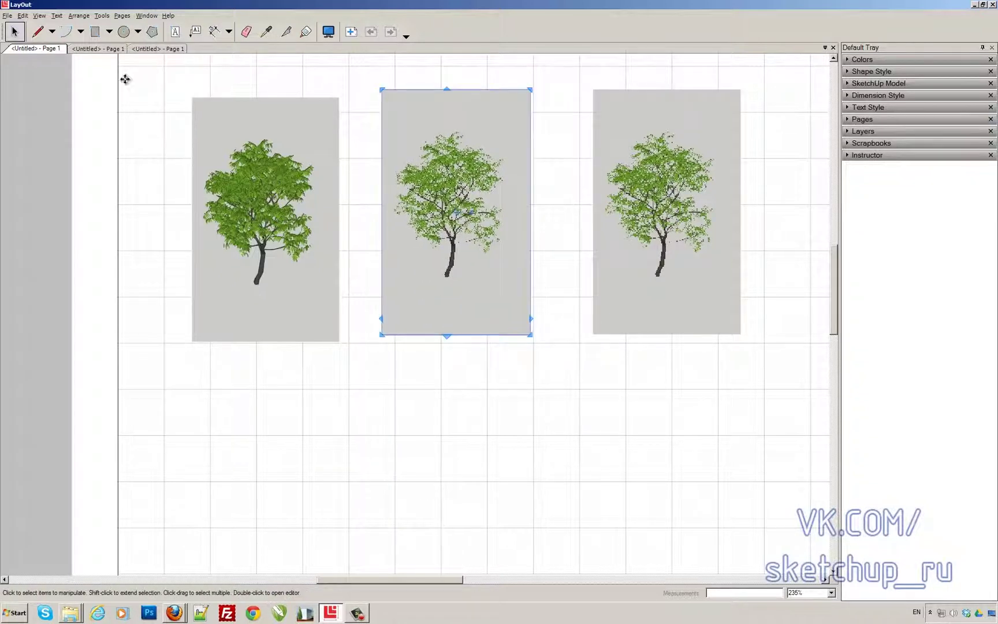
left_click(41, 16)
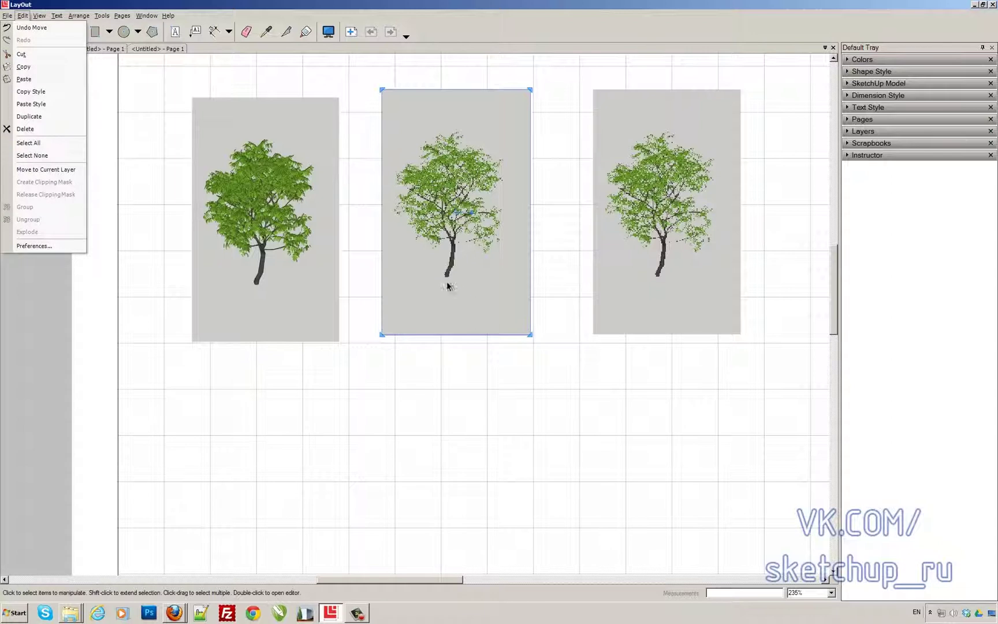
key("Escape")
key("Escape")
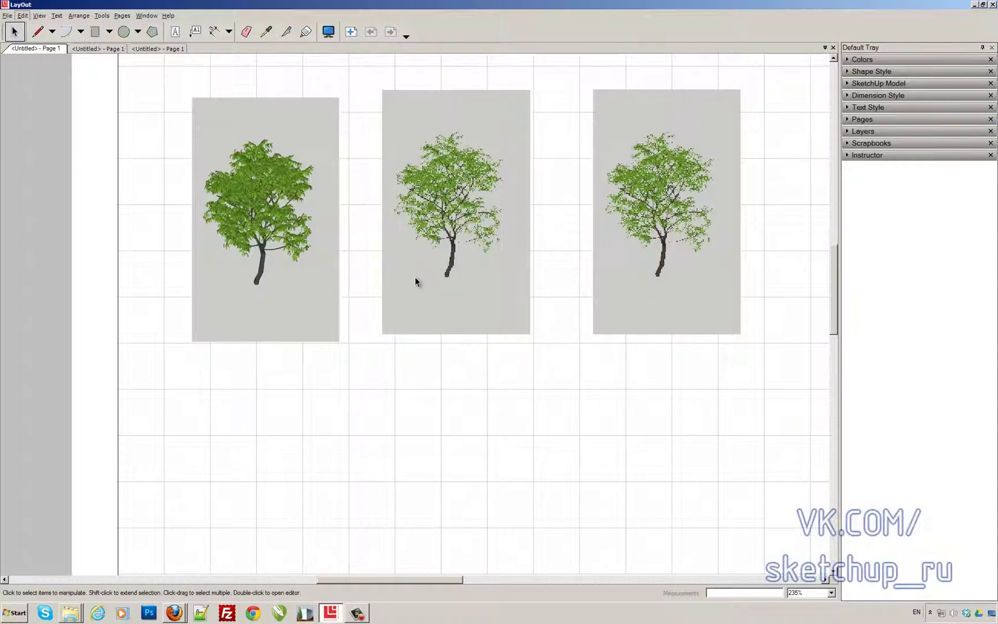
- Delete the ungrouped middle tree image from the page
left_click(492, 292)
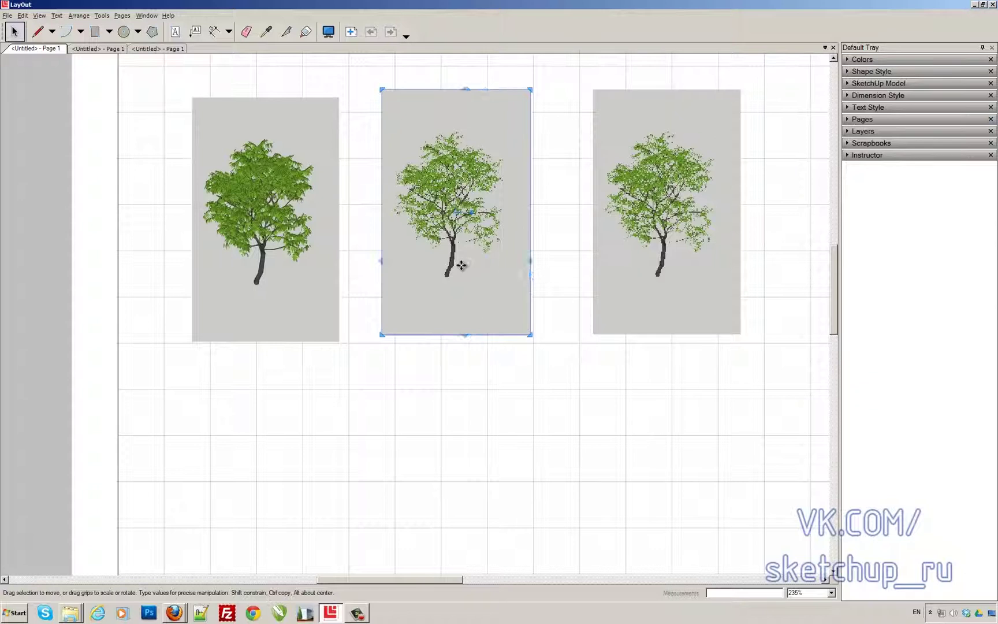
left_click(668, 123)
left_click(456, 125)
key("Delete")
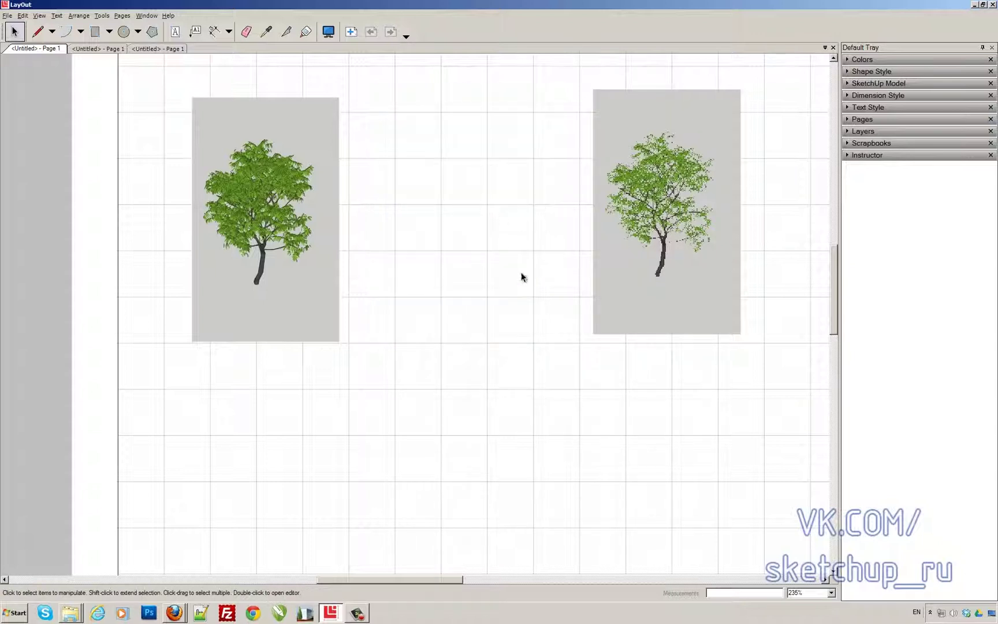
key("ctrl+z")
- Insert the SketchUp model tree2.skp from the Layout folder
left_click(7, 15)
left_click(25, 132)
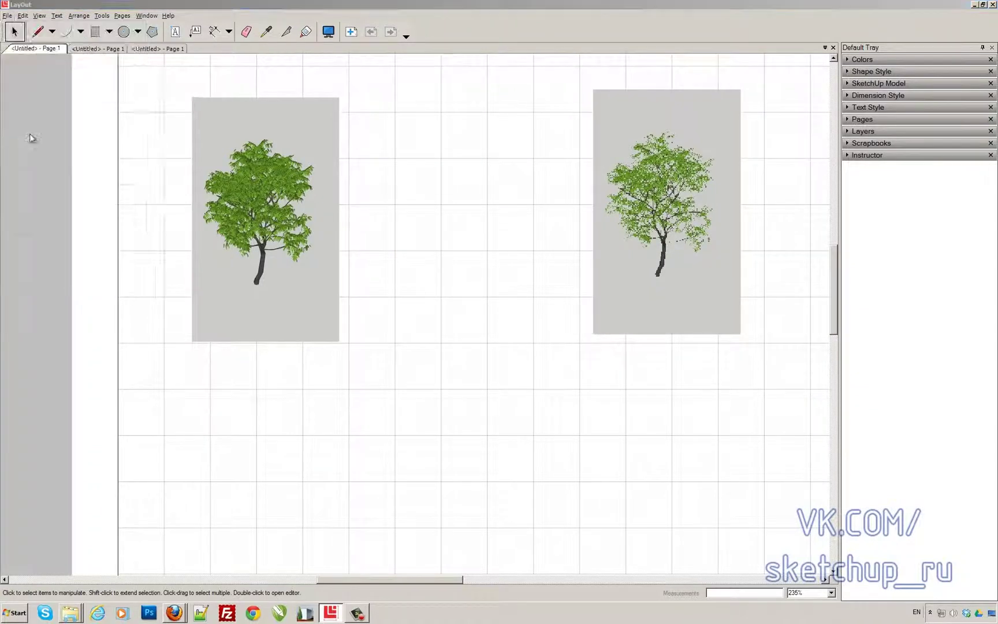
key("alt+Up")
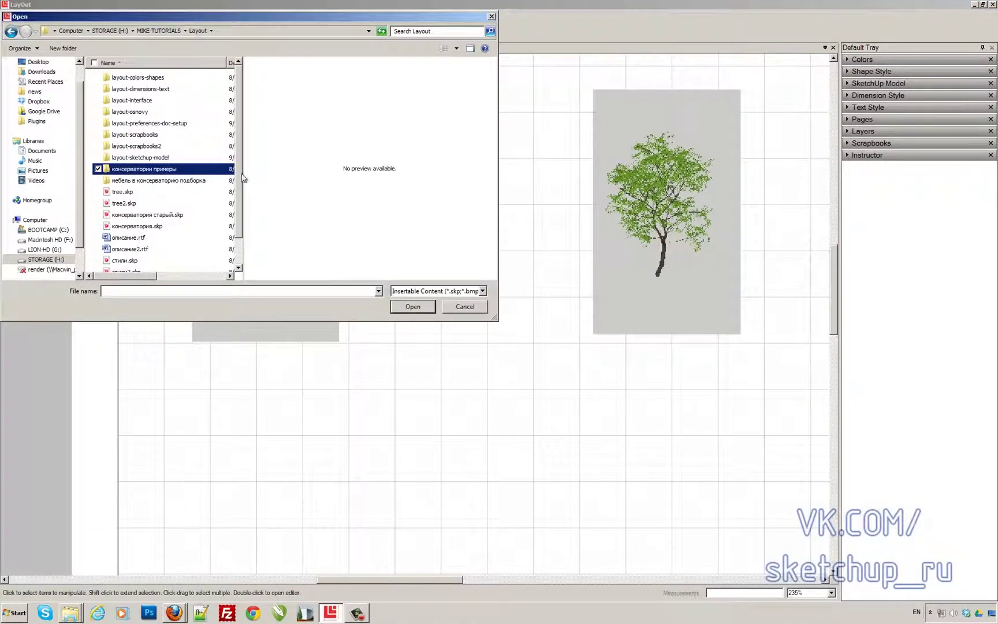
left_click_drag(244, 173, 244, 181)
left_click(123, 195)
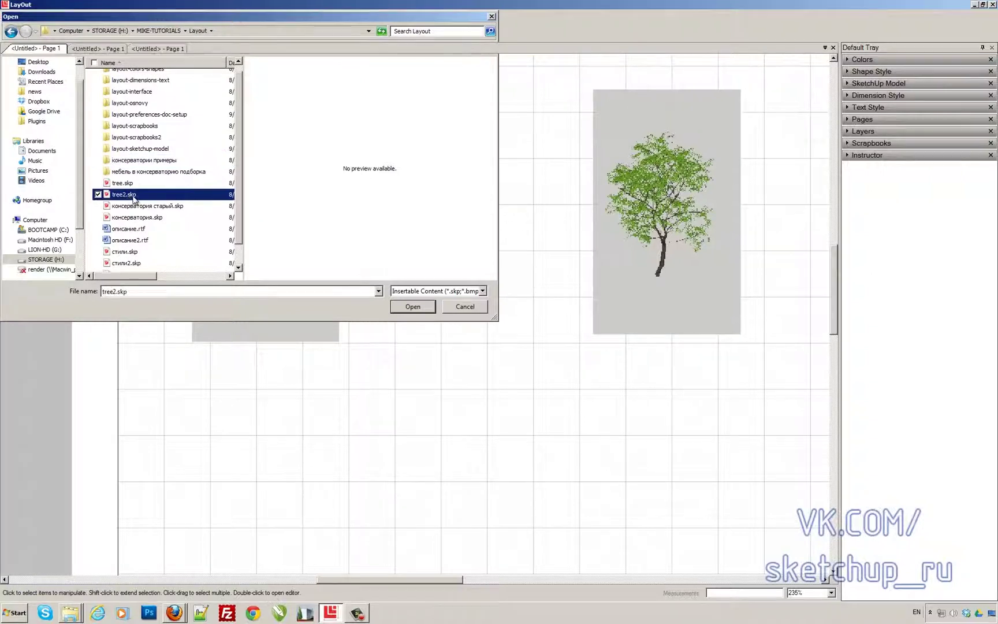
double_click(132, 197)
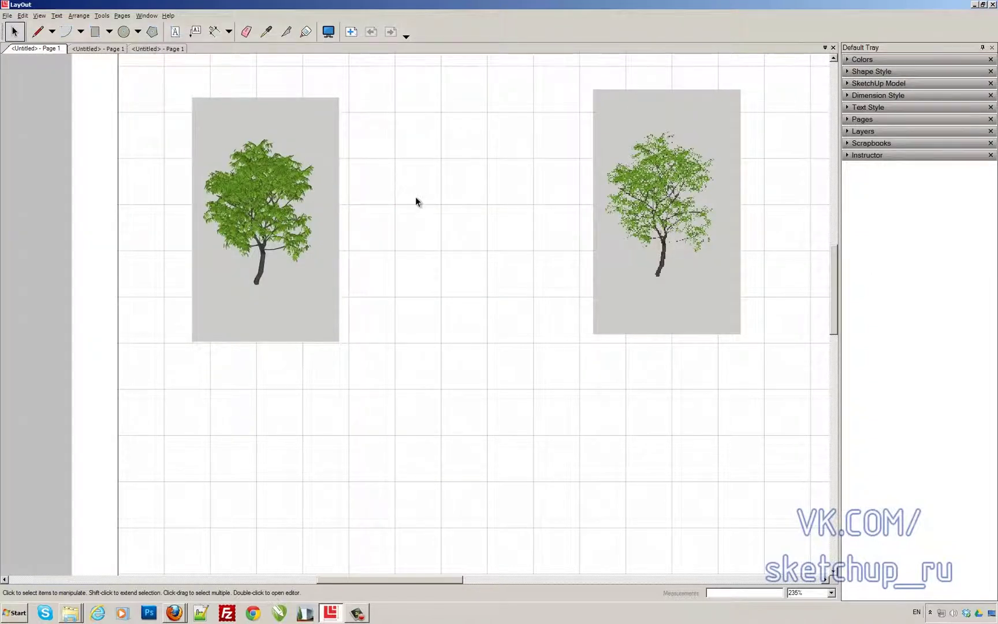
- Place the inserted potted tree viewport between the two exploded trees and narrow its frame to fit the gap
left_click_drag(484, 404, 501, 144)
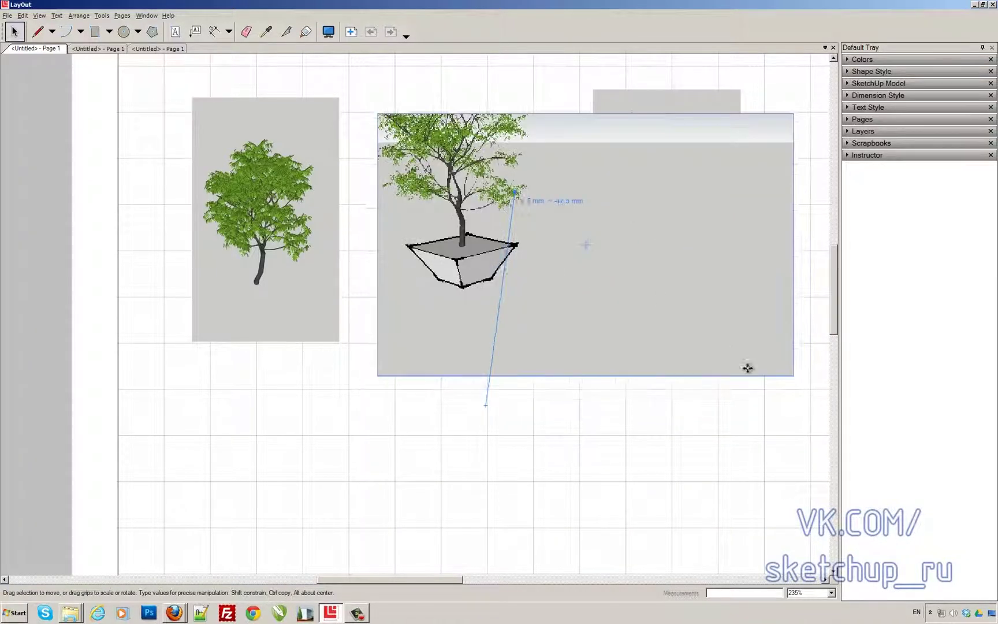
left_click_drag(791, 363, 546, 300)
- Adjust the model's camera in the new viewport so the whole potted tree fits inside the frame
double_click(470, 262)
left_click_drag(435, 263, 565, 330)
scroll(479, 309, "down", 2)
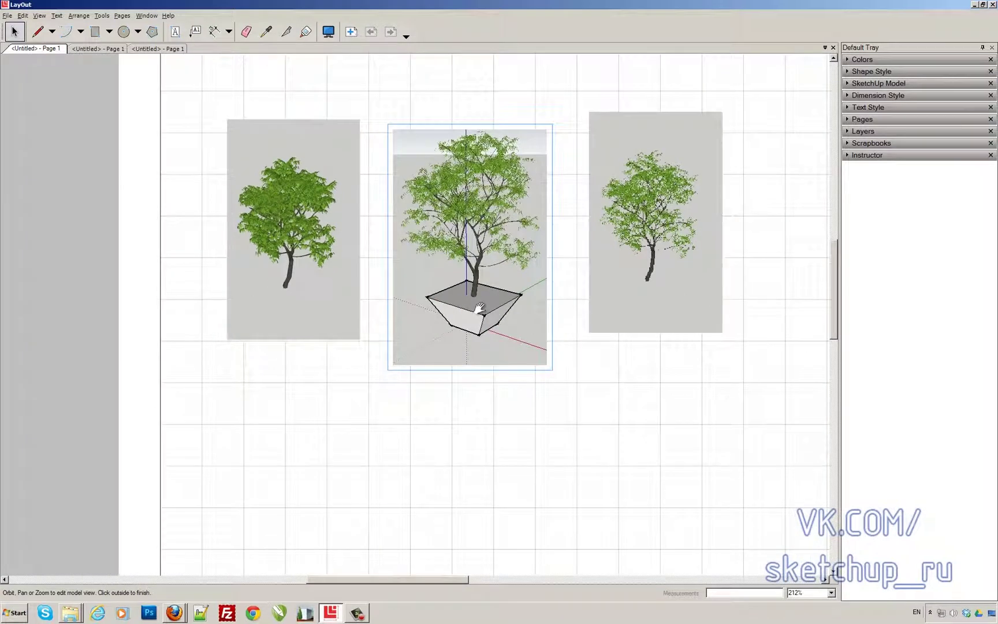
left_click_drag(479, 309, 468, 301, "shift")
scroll(469, 307, "down", 1)
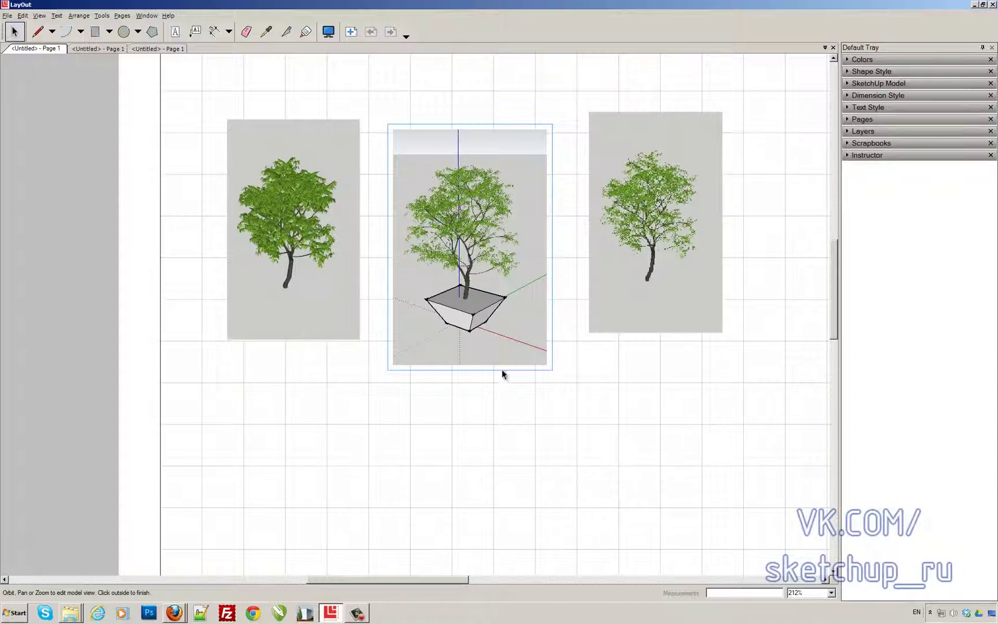
key("Escape")
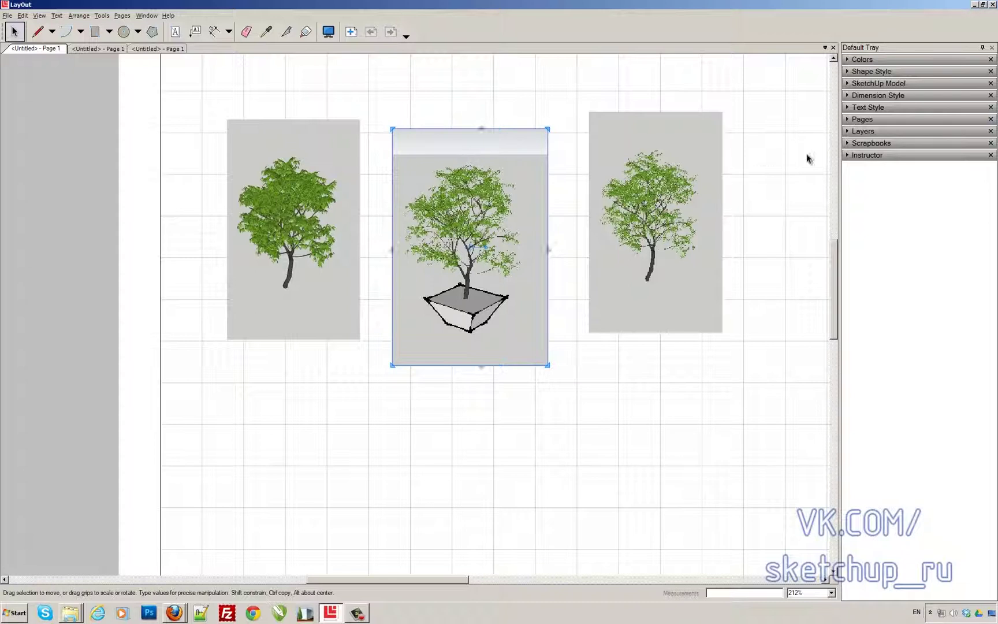
- Switch the potted tree viewport's rendering from Raster to Hybrid, accept the notice and deselect it
left_click(848, 84)
left_click(989, 211)
left_click(964, 245)
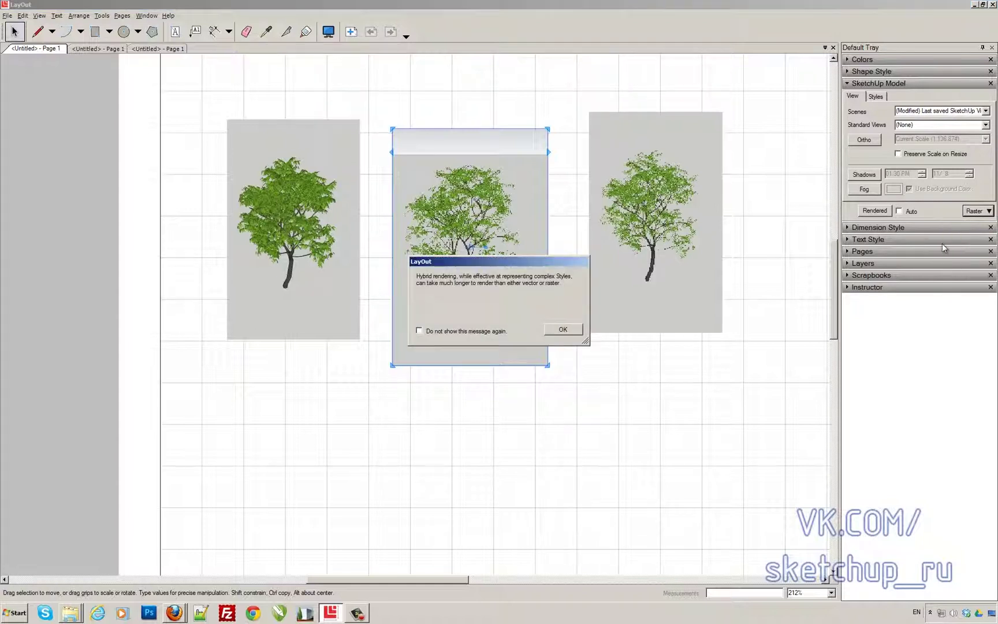
left_click(564, 328)
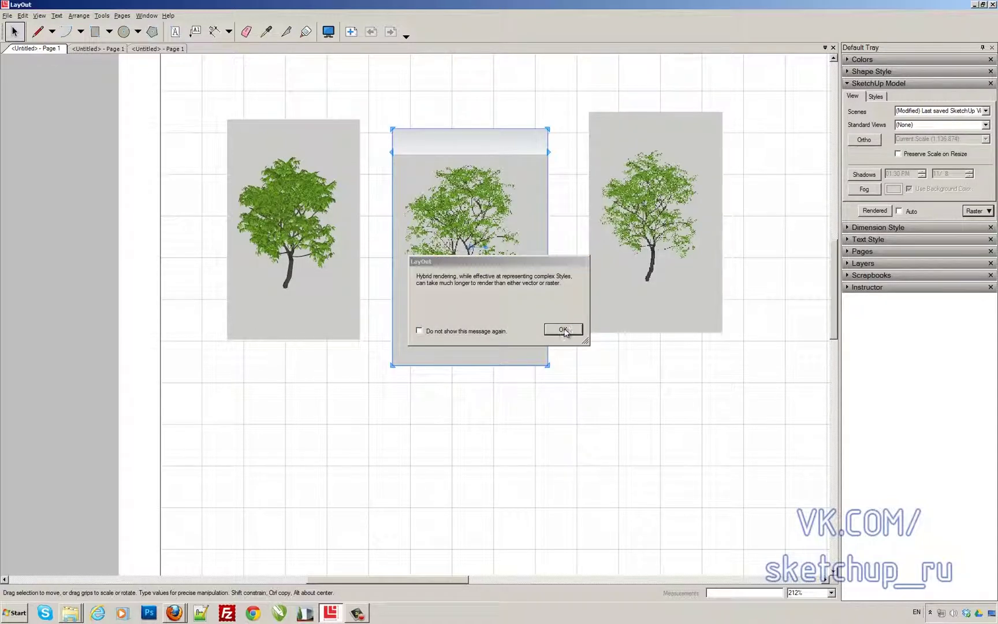
left_click(450, 399)
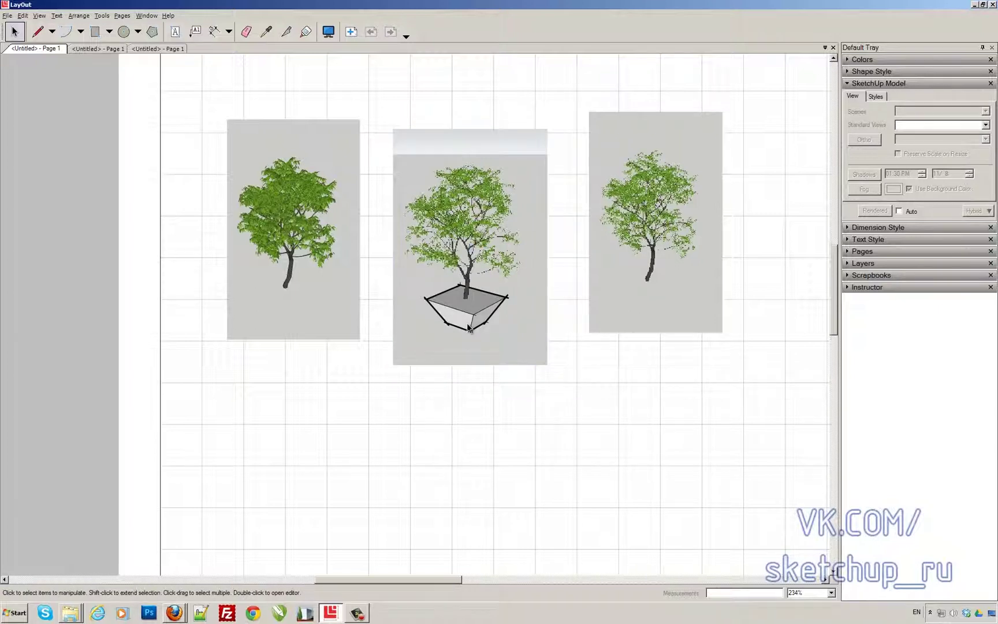
- Explode the Hybrid viewport of the potted tree after inspecting its edges up close
scroll(467, 327, "up", 4)
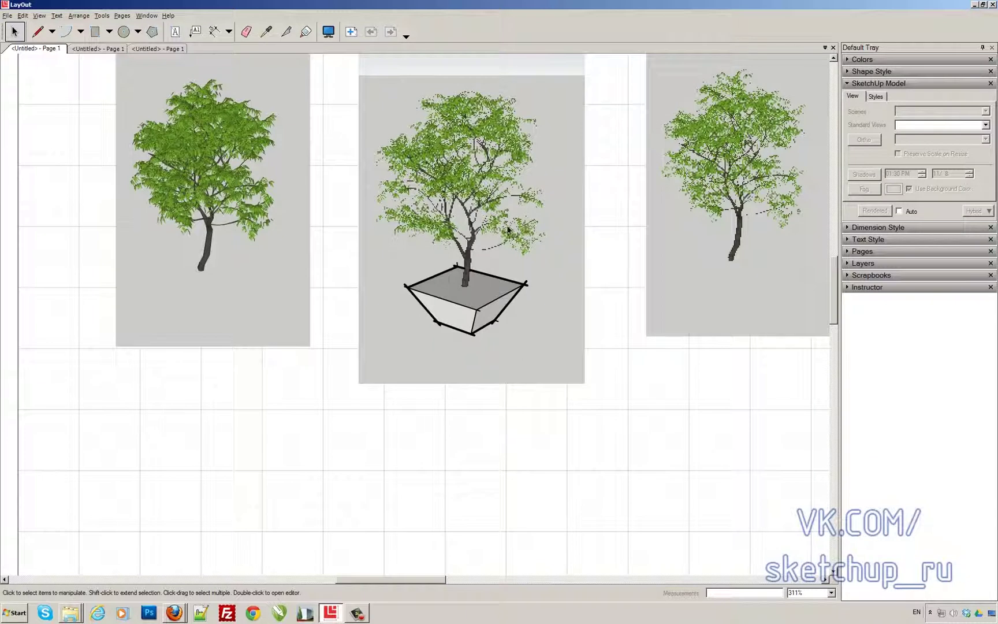
left_click(445, 185)
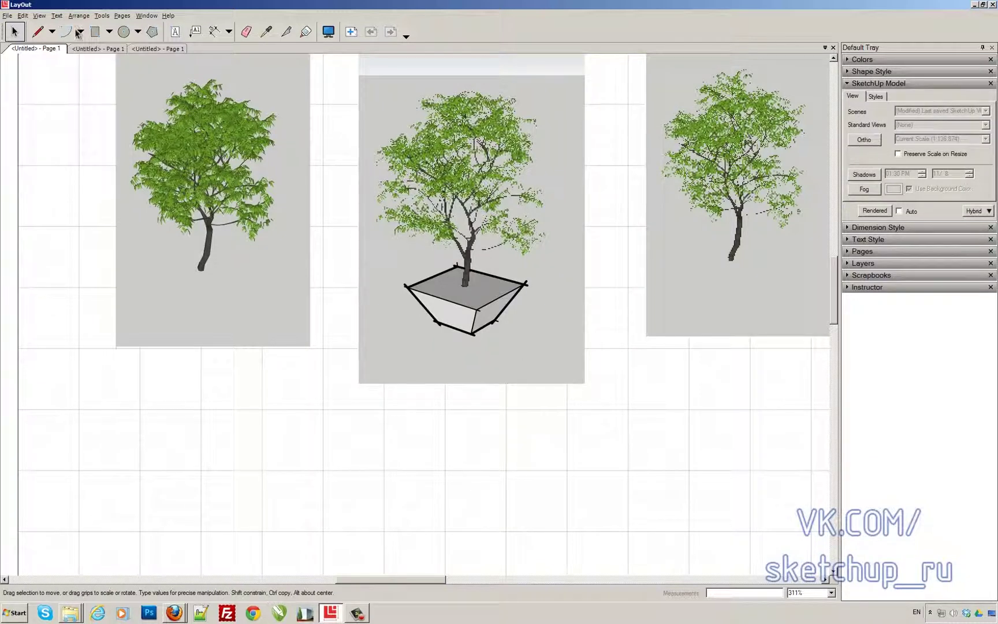
left_click(22, 15)
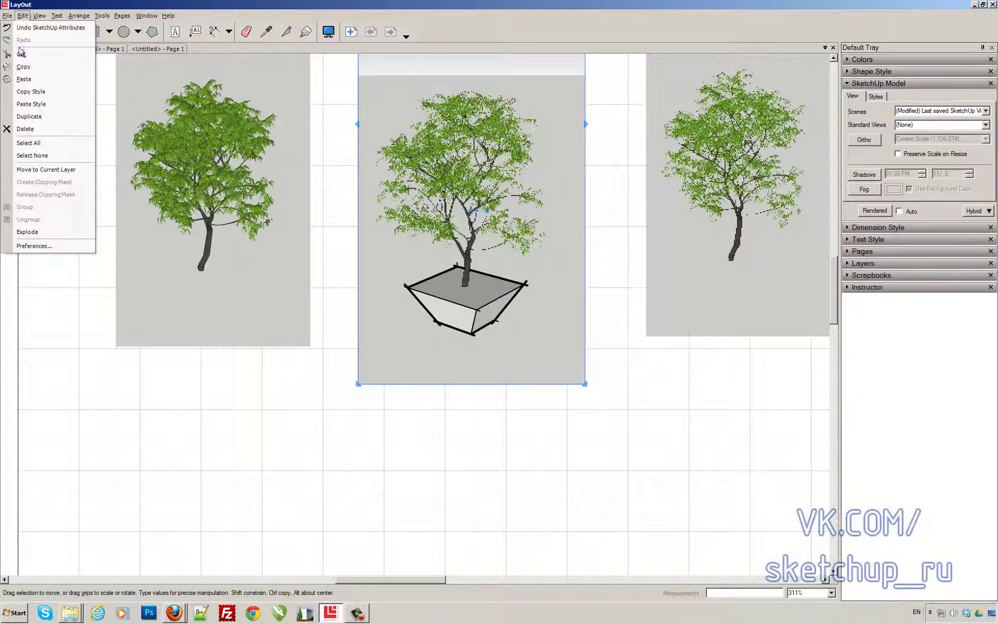
left_click(25, 232)
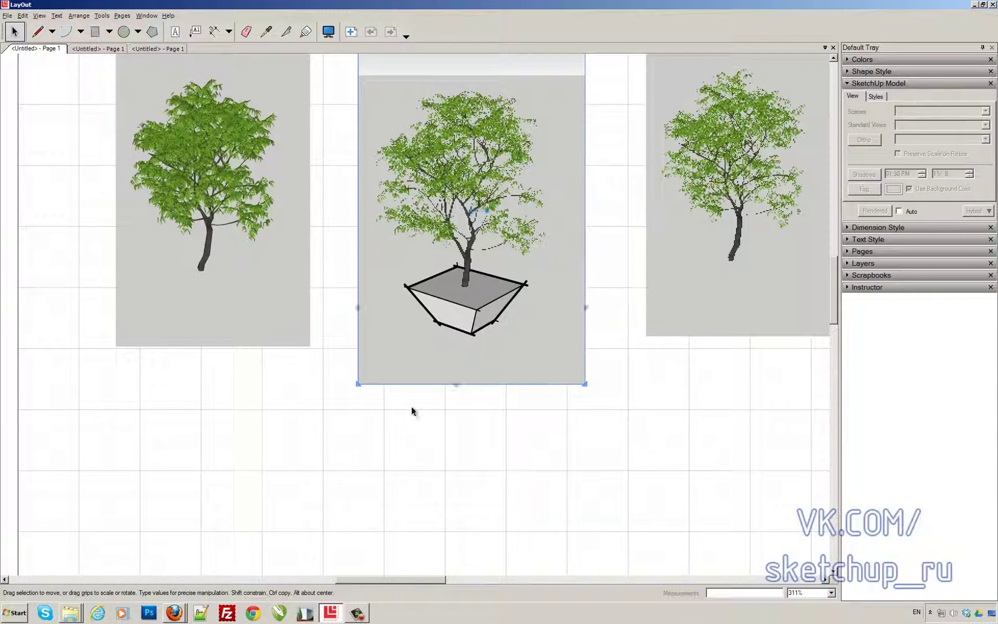
- Open the document setup's references list and purge the unused file references
left_click(8, 15)
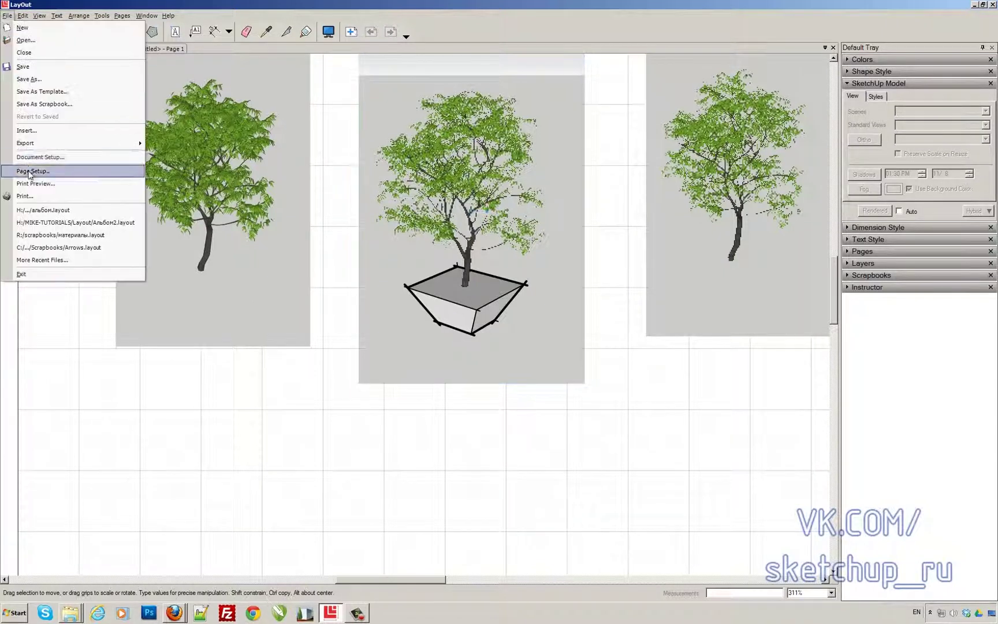
left_click(34, 155)
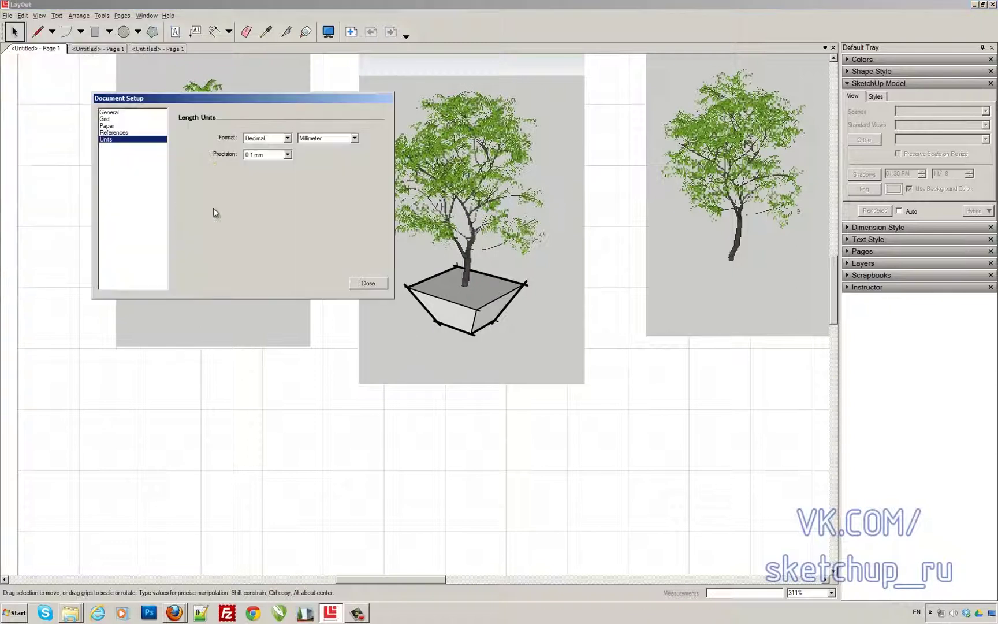
left_click(116, 132)
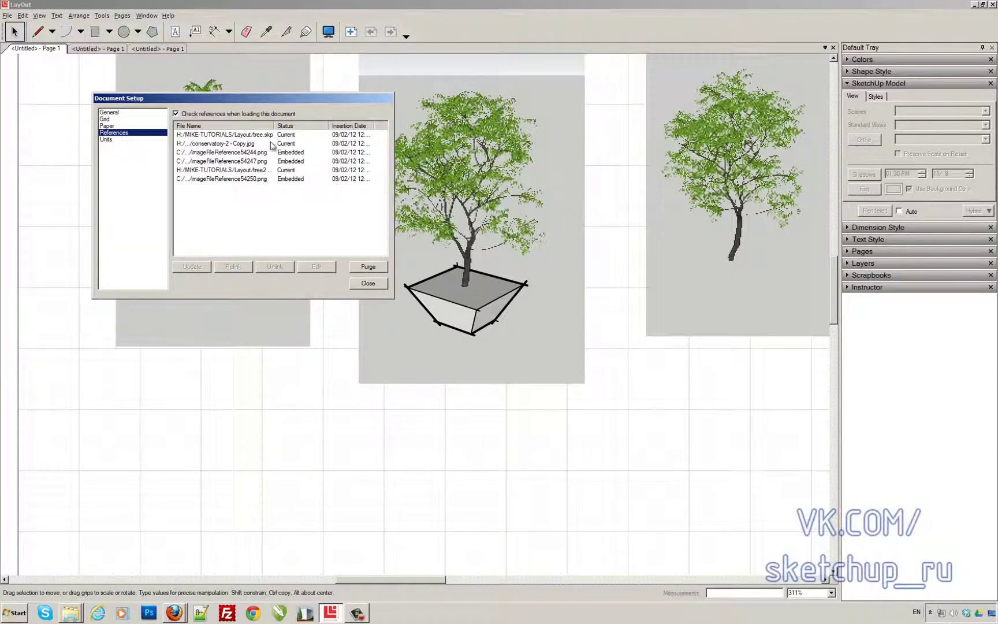
left_click(366, 269)
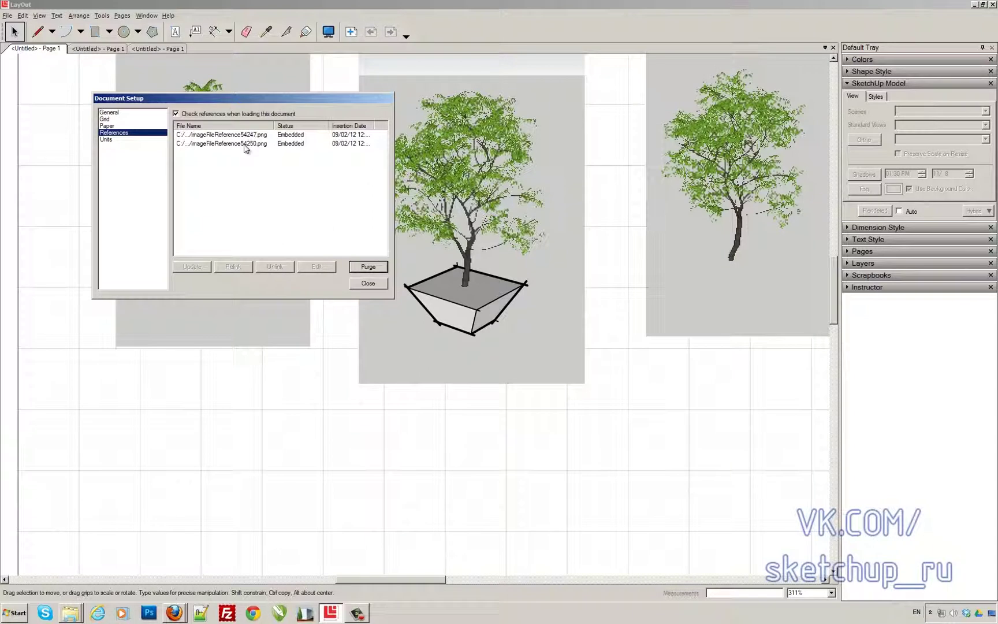
- Check which object on the page uses the embedded reference imageFileReference54250.png, and close the document setup
left_click_drag(318, 99, 292, 192)
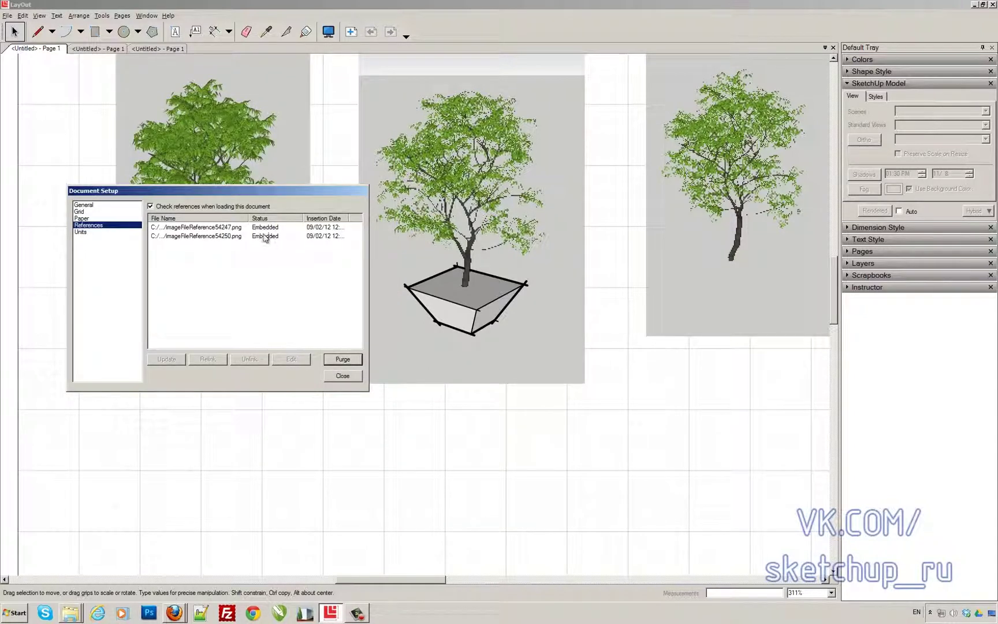
left_click(227, 237)
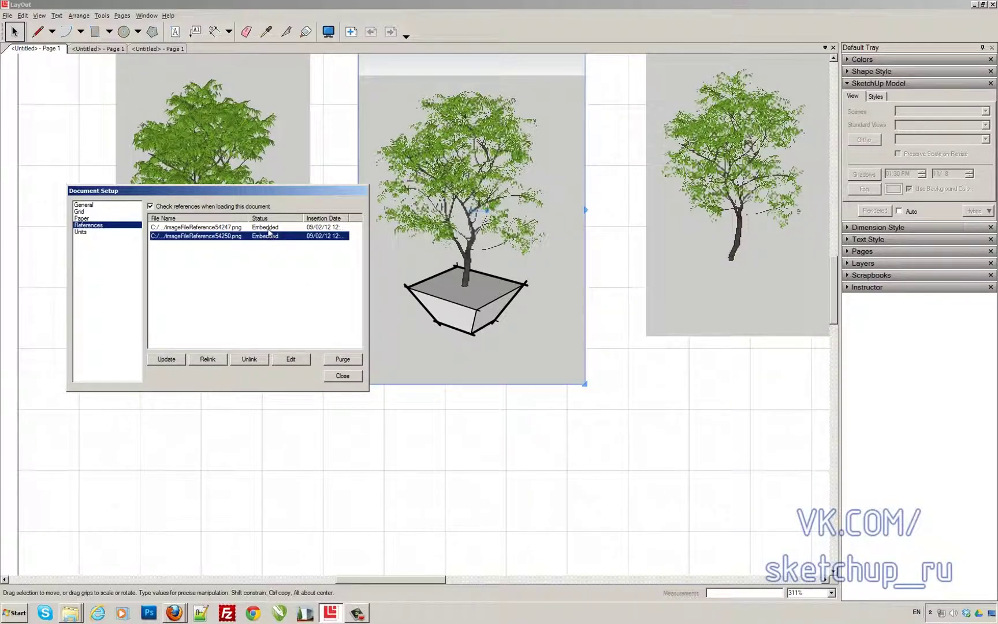
left_click(341, 376)
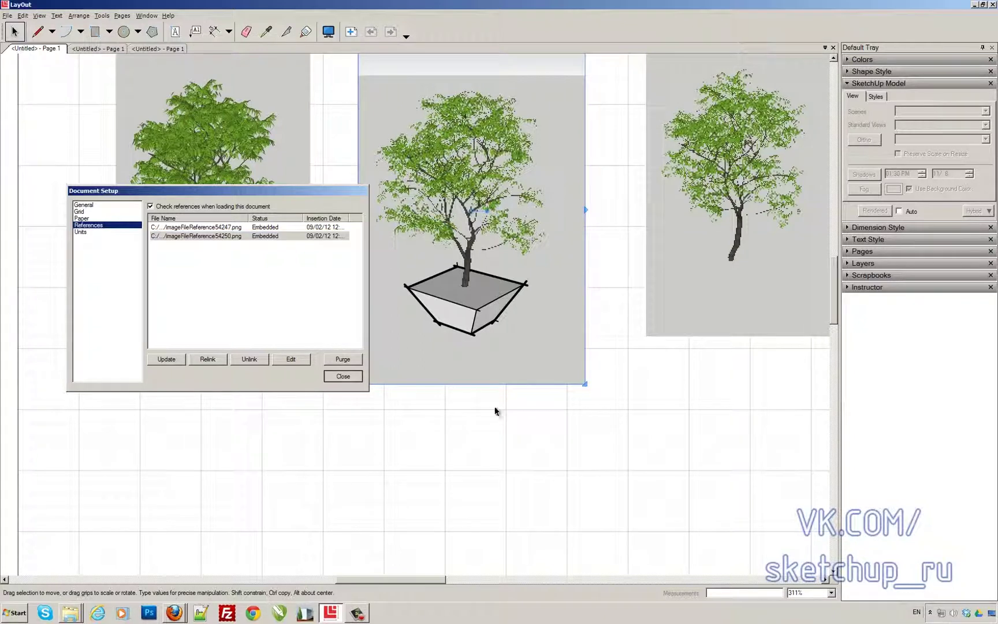
left_click(450, 401)
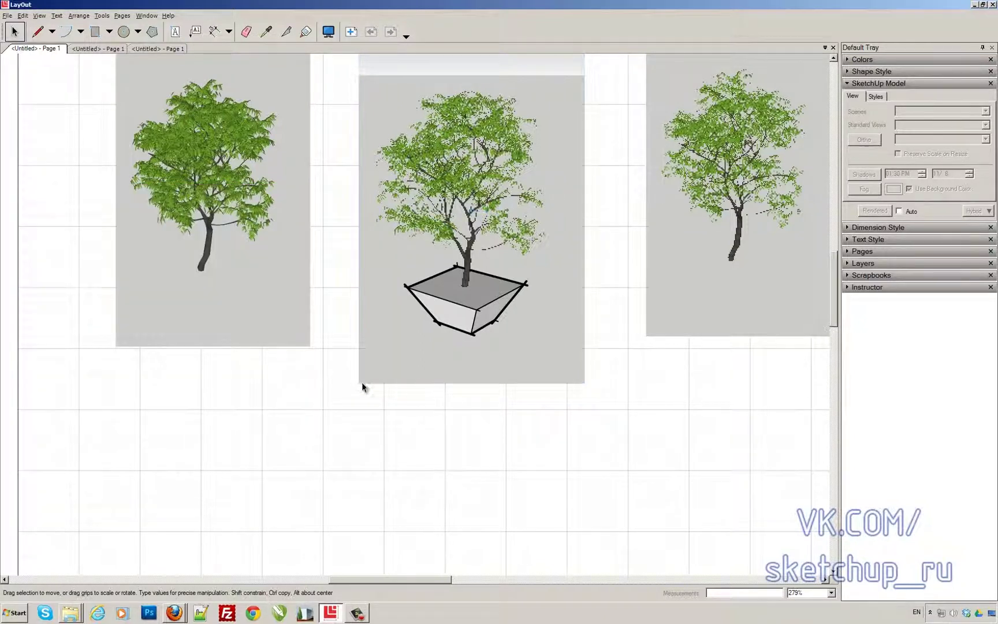
- Ungroup the exploded Hybrid viewport of the potted tree
scroll(361, 382, "down", 1)
left_click(541, 256)
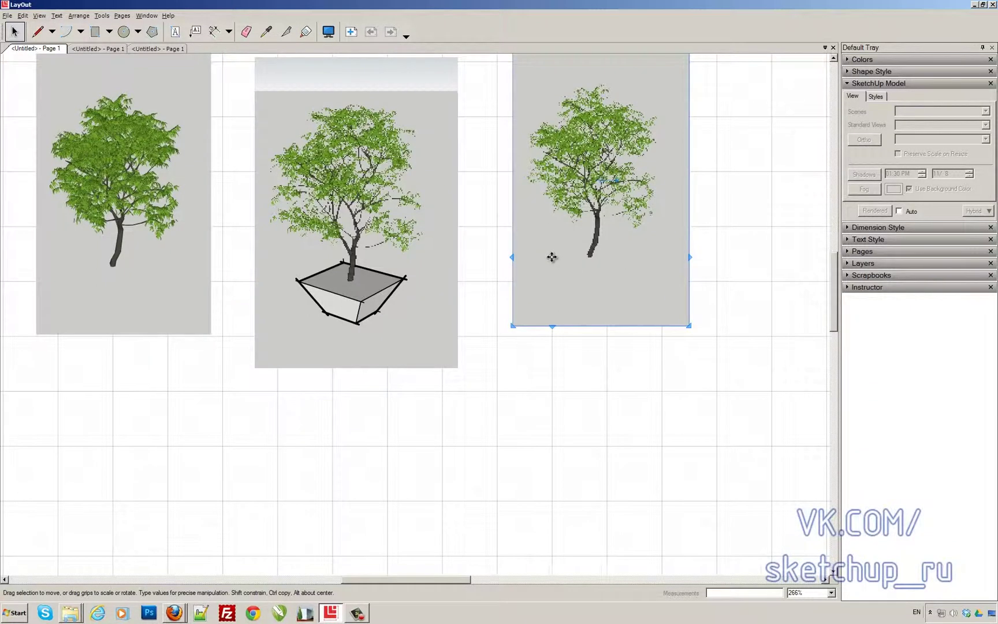
scroll(551, 256, "down", 4)
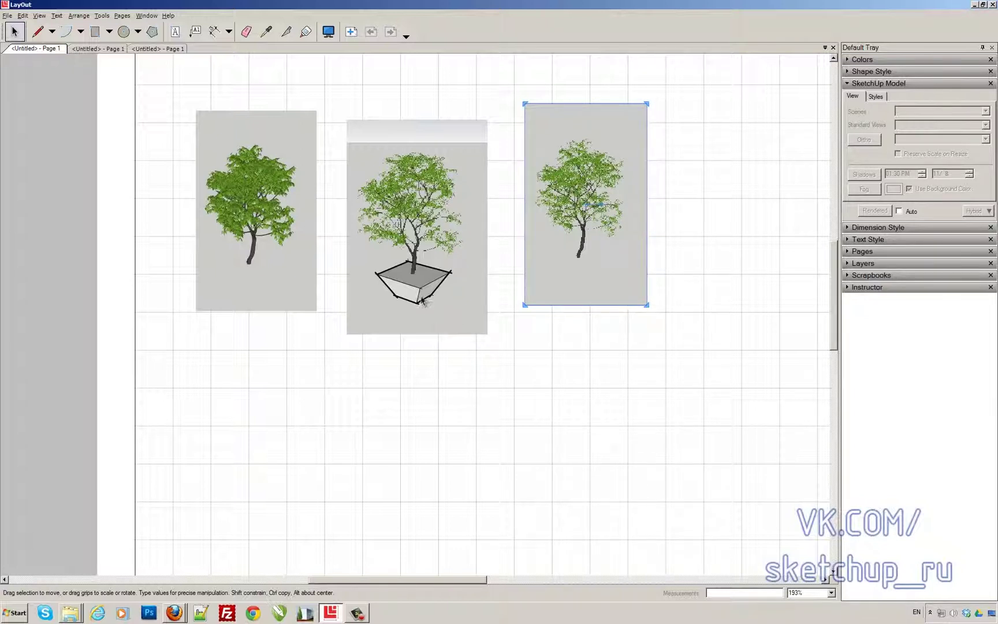
middle_click_drag(345, 129, 354, 191)
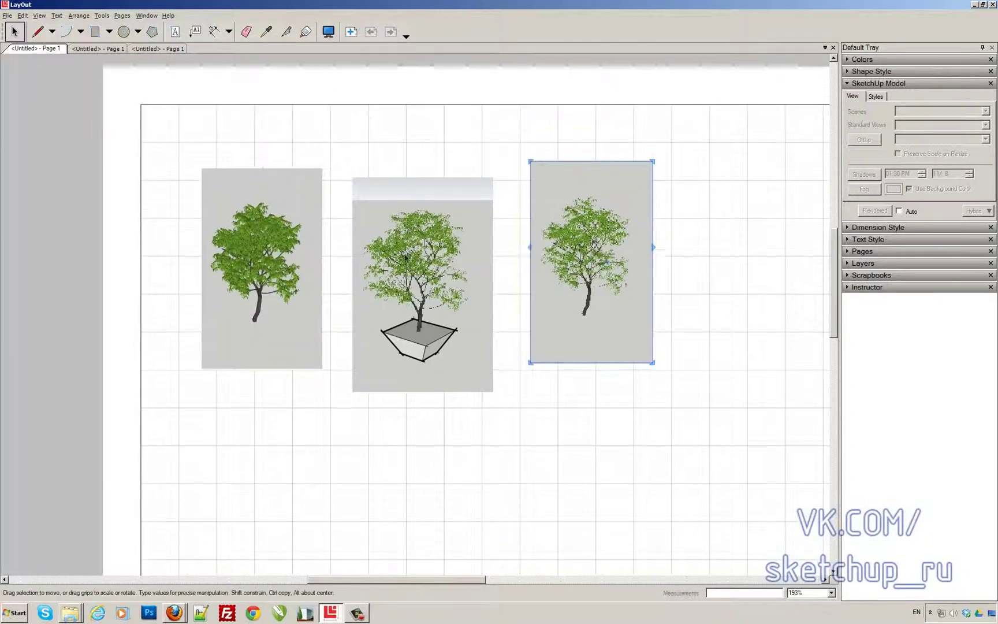
left_click(424, 296)
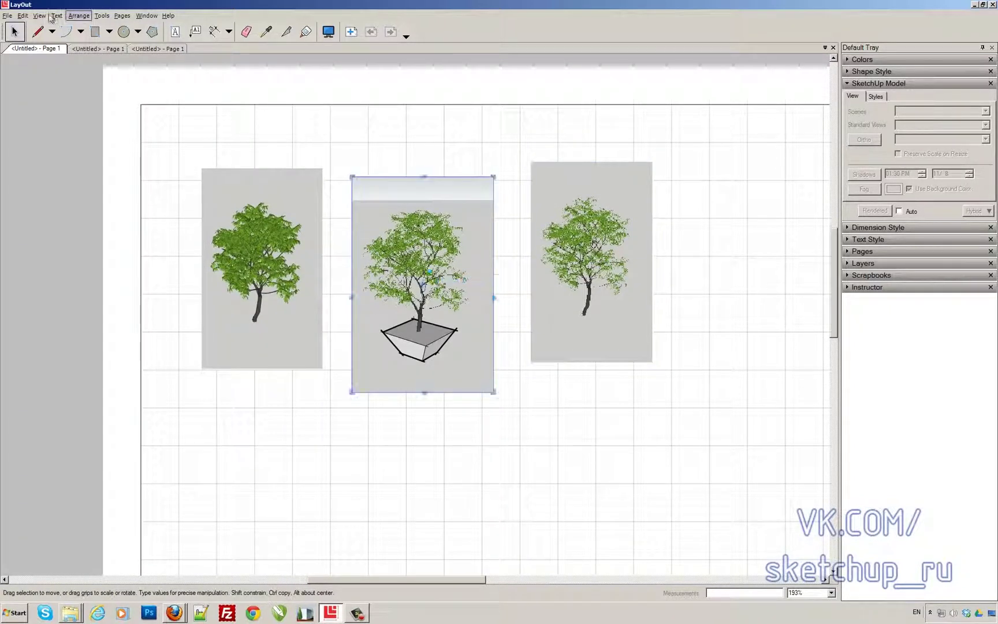
left_click(7, 16)
mouse_move(23, 16)
left_click(28, 219)
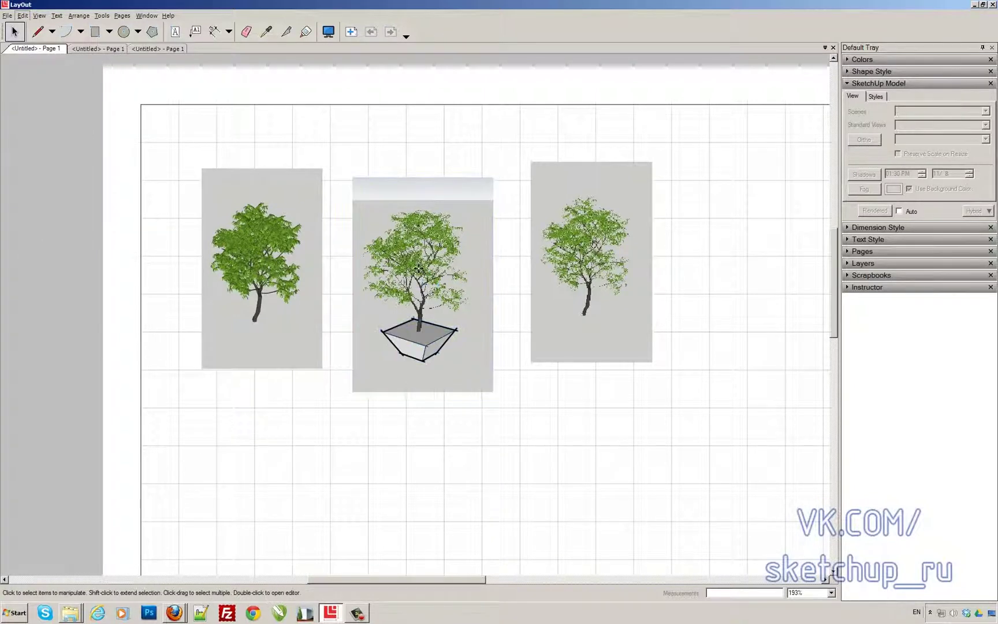
- Move the raster image of the potted tree away from its planter linework, and undo the move
left_click(430, 286)
left_click_drag(432, 283, 726, 330)
left_click_drag(645, 309, 452, 316)
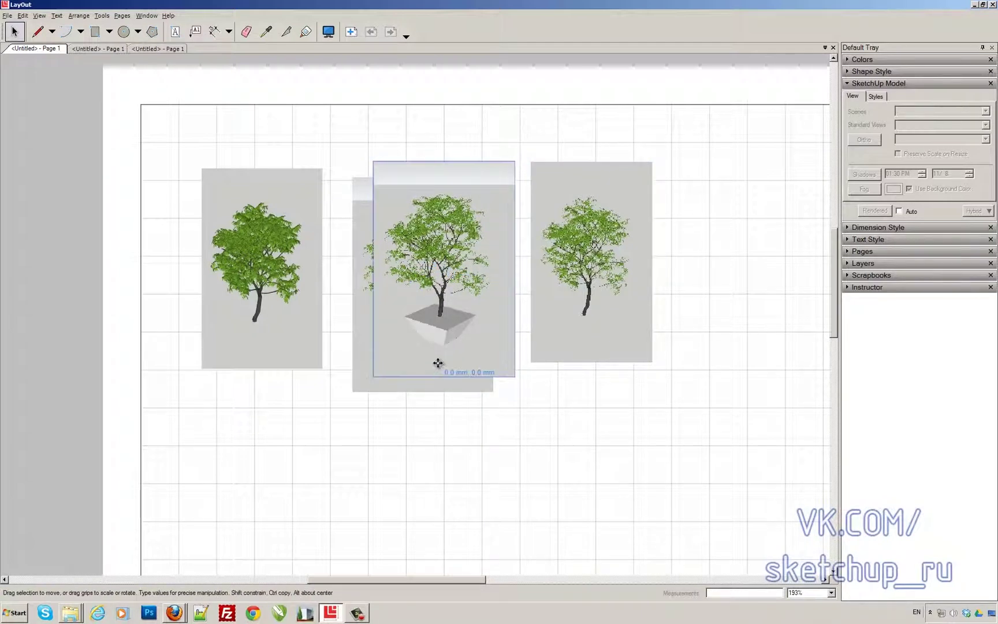
key("ctrl+z")
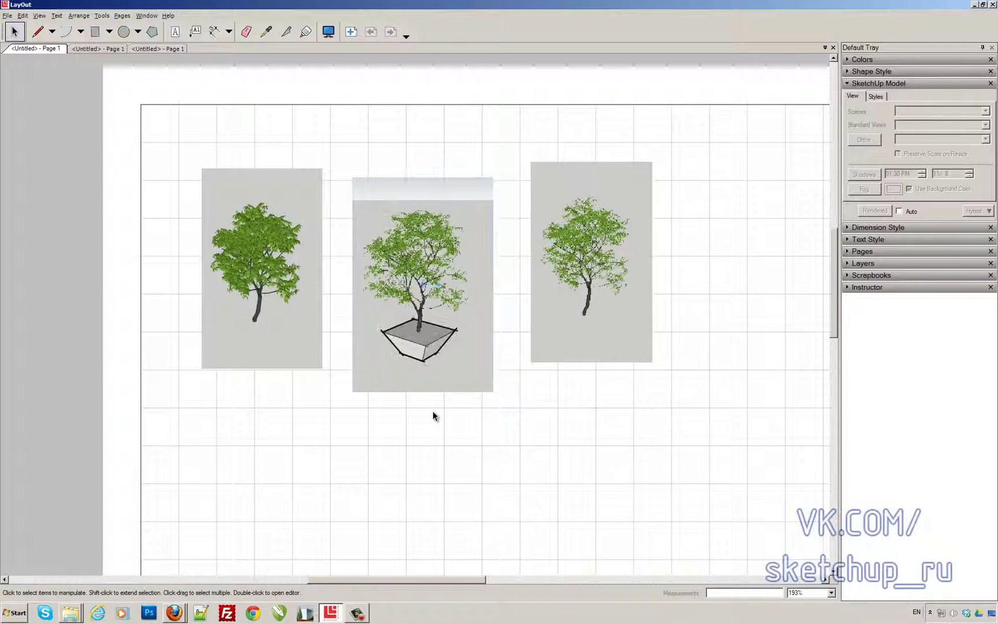
- Move the planter's linework group about 19.8 mm down, out of the raster image, and ungroup it
left_click(428, 362)
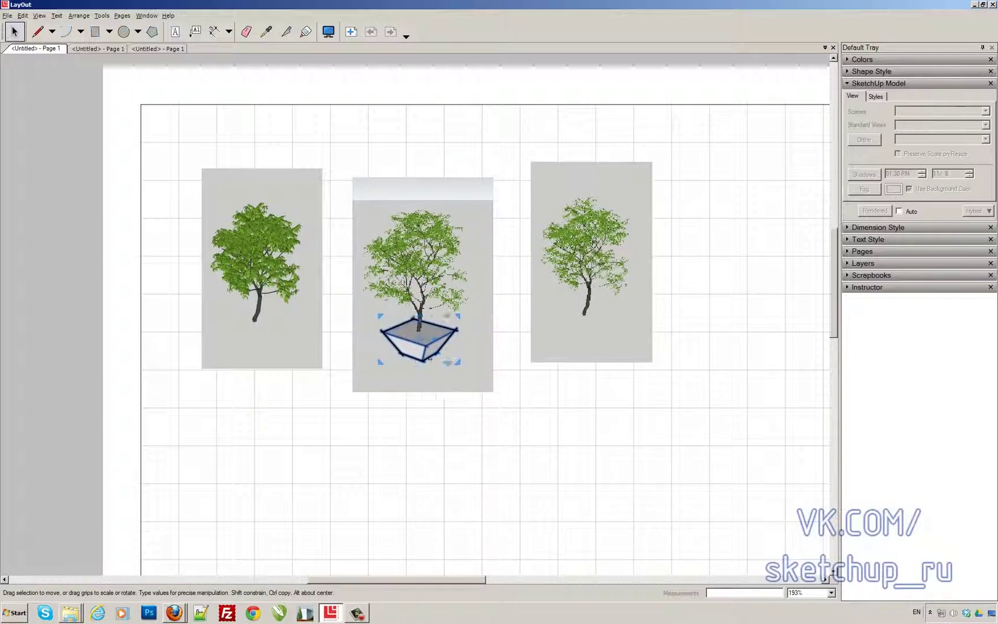
left_click_drag(433, 364, 427, 430)
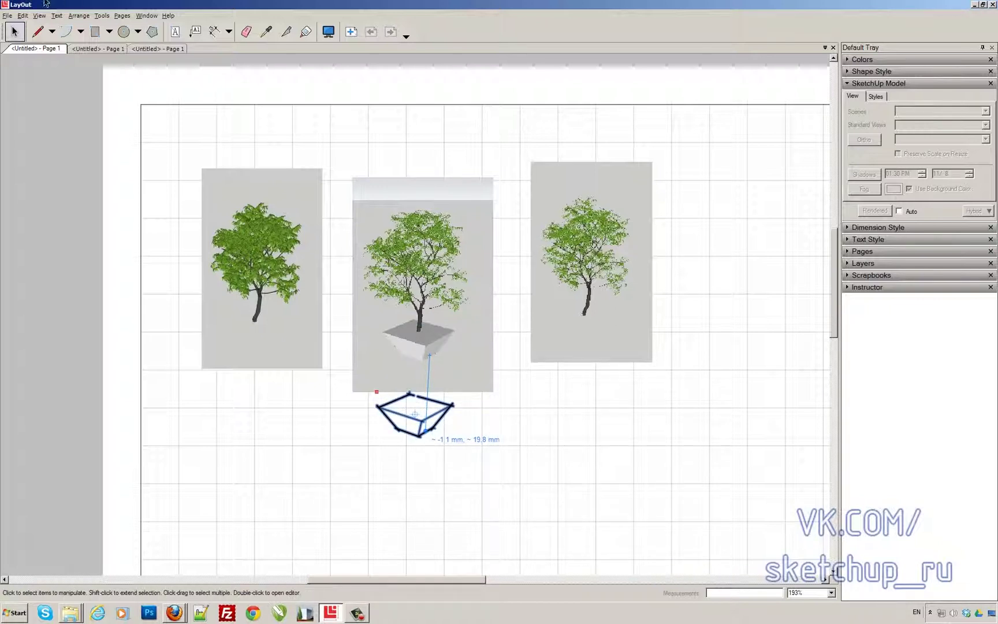
left_click(23, 15)
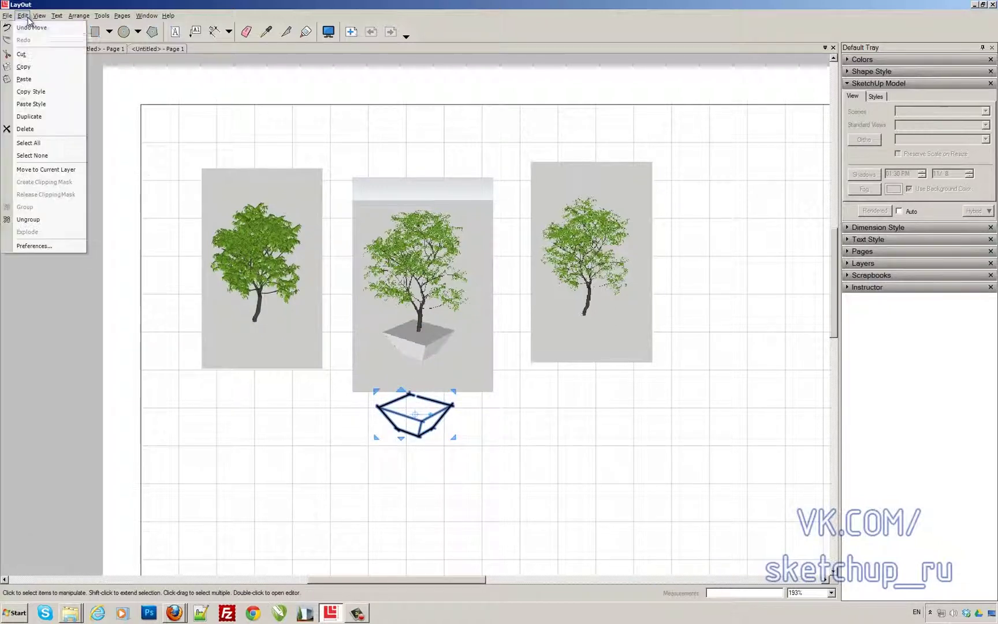
left_click(28, 219)
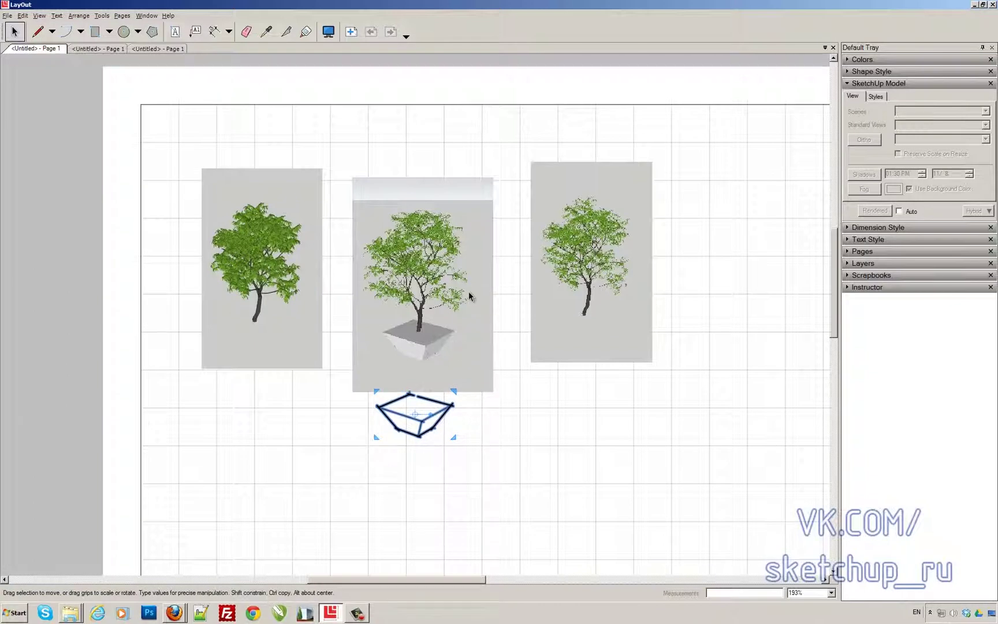
left_click(451, 418)
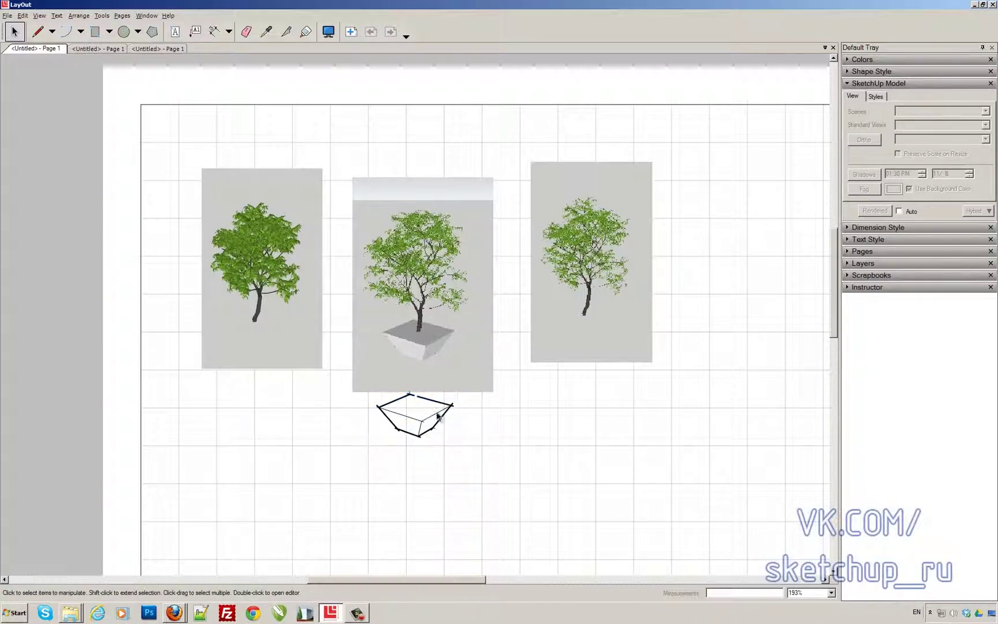
- Shift the planter's thin inner edges to the right of its heavy outline, and nudge the outline slightly
left_click_drag(459, 416, 361, 435)
key("Escape")
left_click(403, 432)
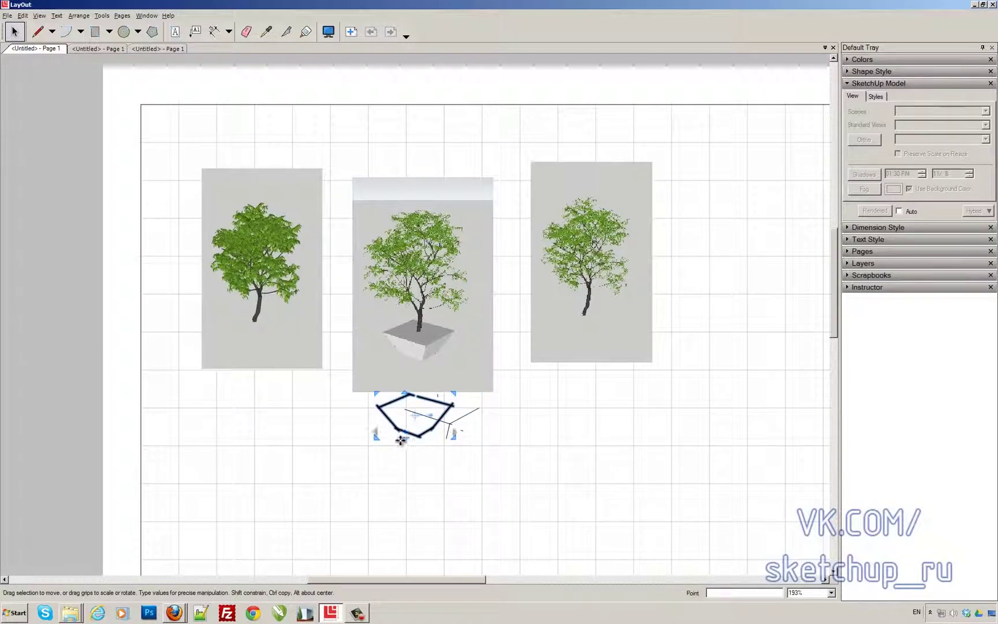
left_click_drag(392, 443, 286, 416)
key("Escape")
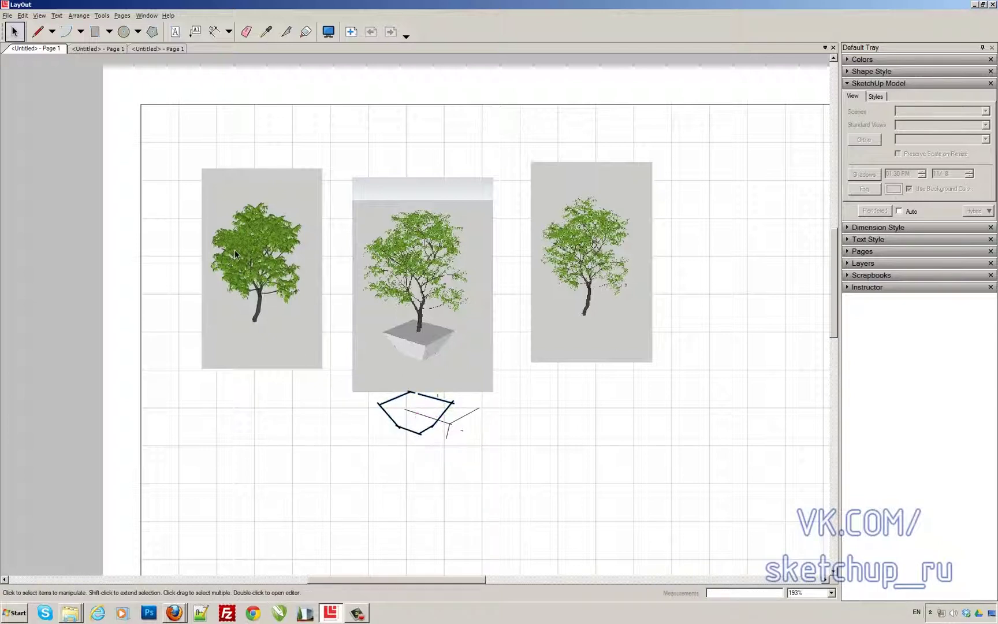
- Inspect the exploded Vector tree up close, ungroup it and clear the selection
scroll(221, 248, "up", 3)
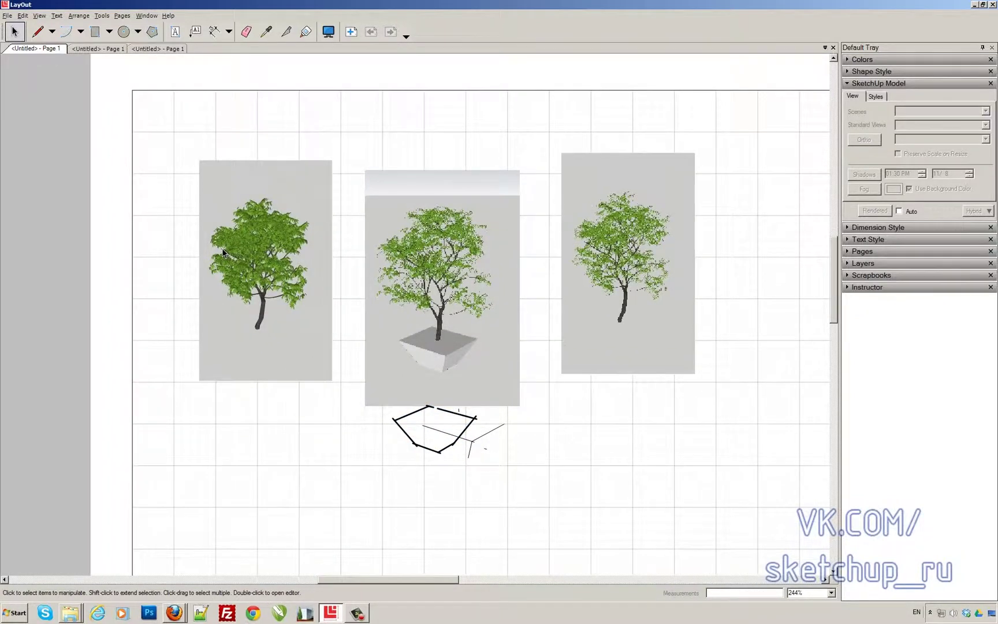
scroll(222, 258, "up", 6)
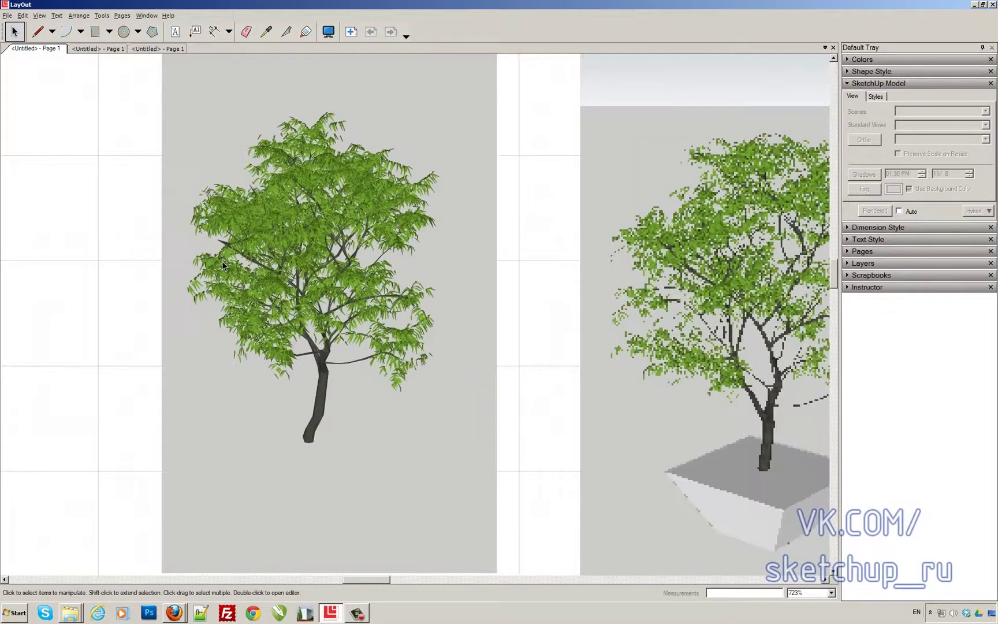
scroll(221, 261, "up", 2)
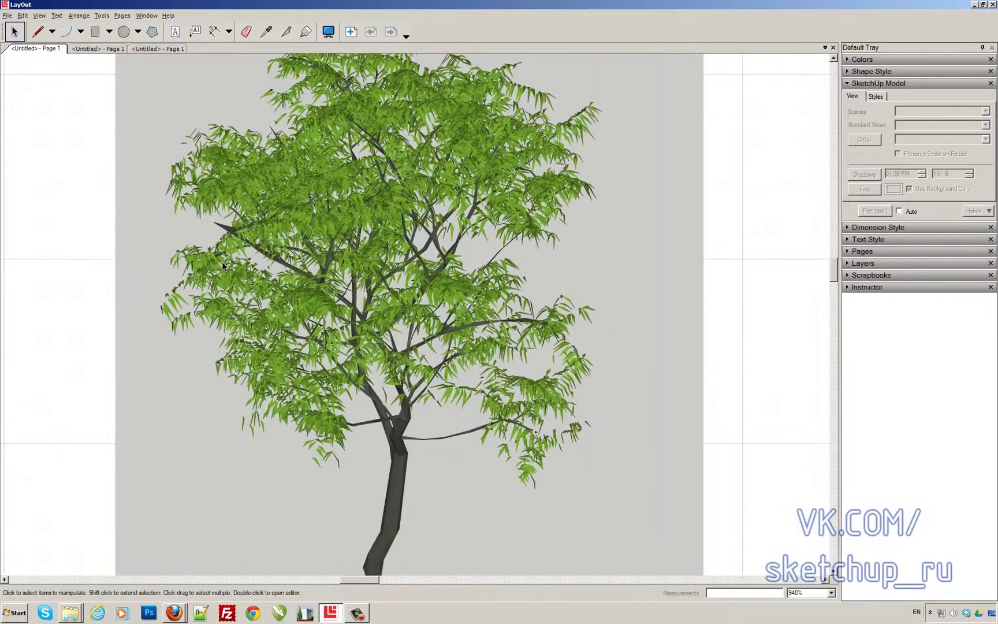
scroll(221, 262, "down", 5)
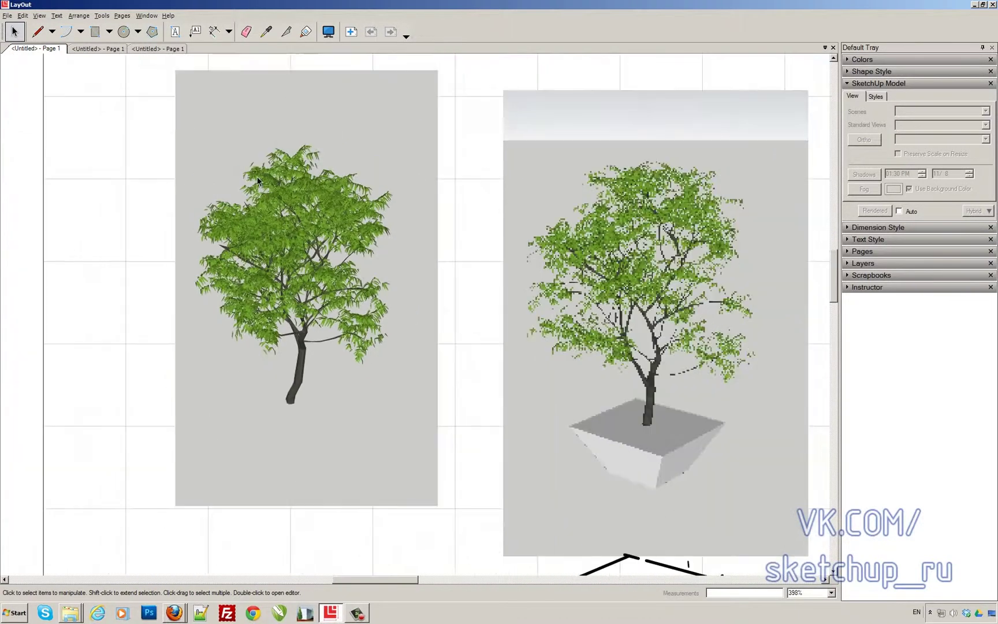
left_click(179, 125)
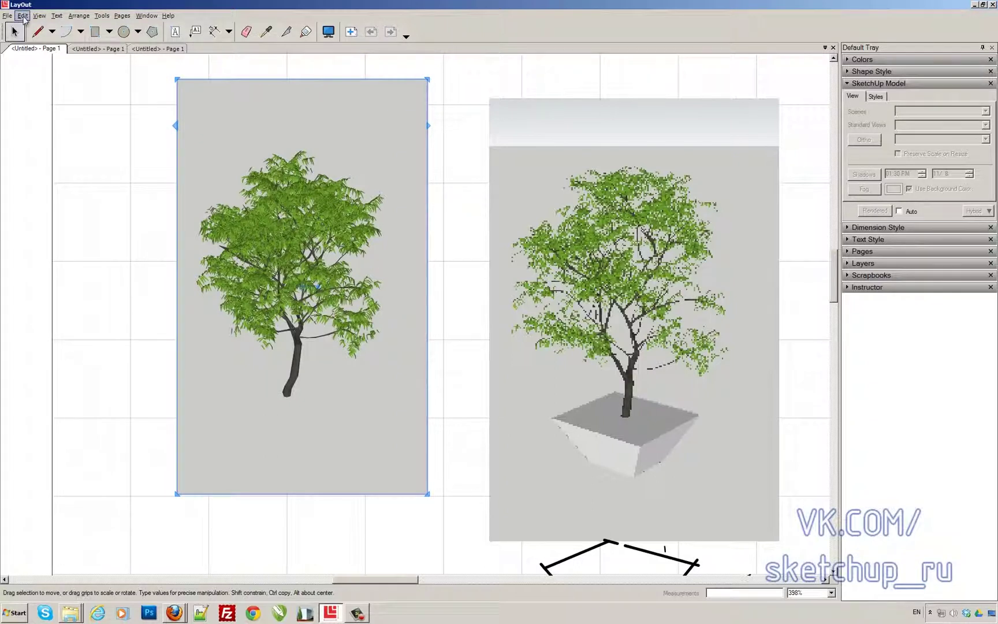
left_click(24, 16)
left_click(24, 222)
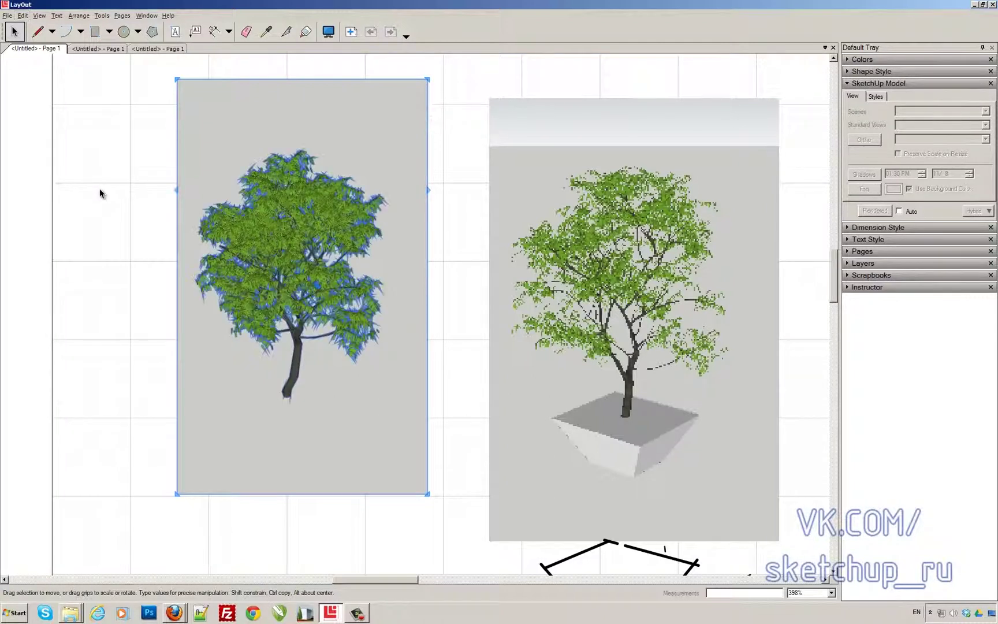
left_click(99, 188)
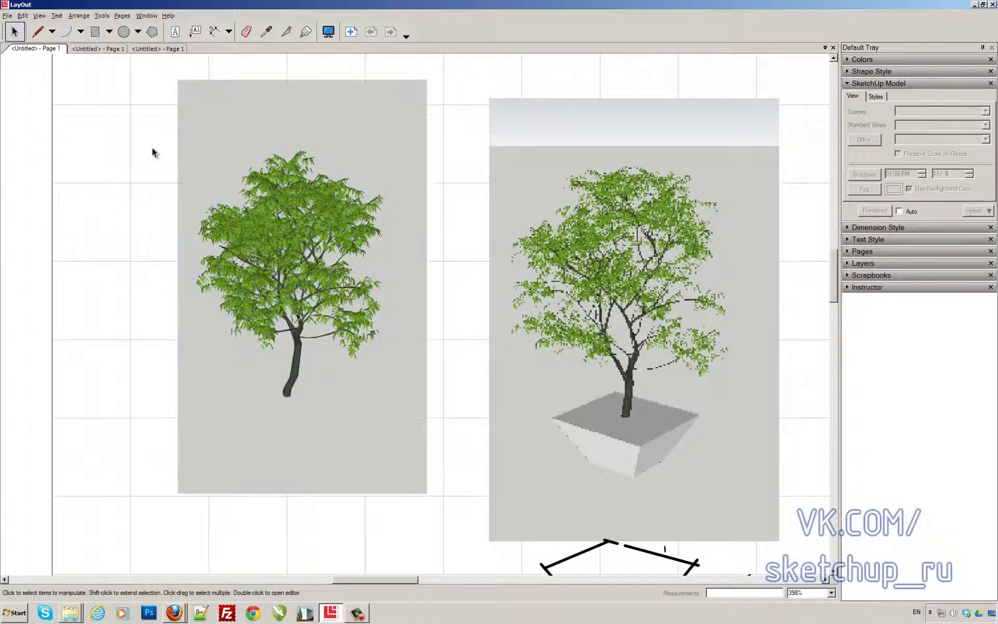
- Drag the grey background rectangle out from behind the ungrouped Vector tree and delete it
left_click(180, 118)
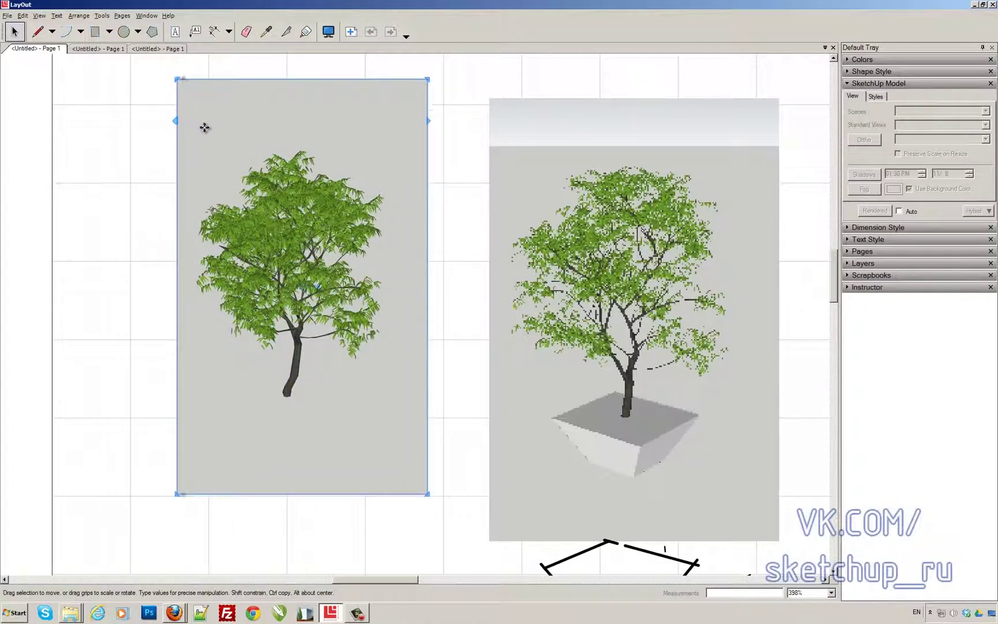
left_click_drag(254, 124, 139, 347)
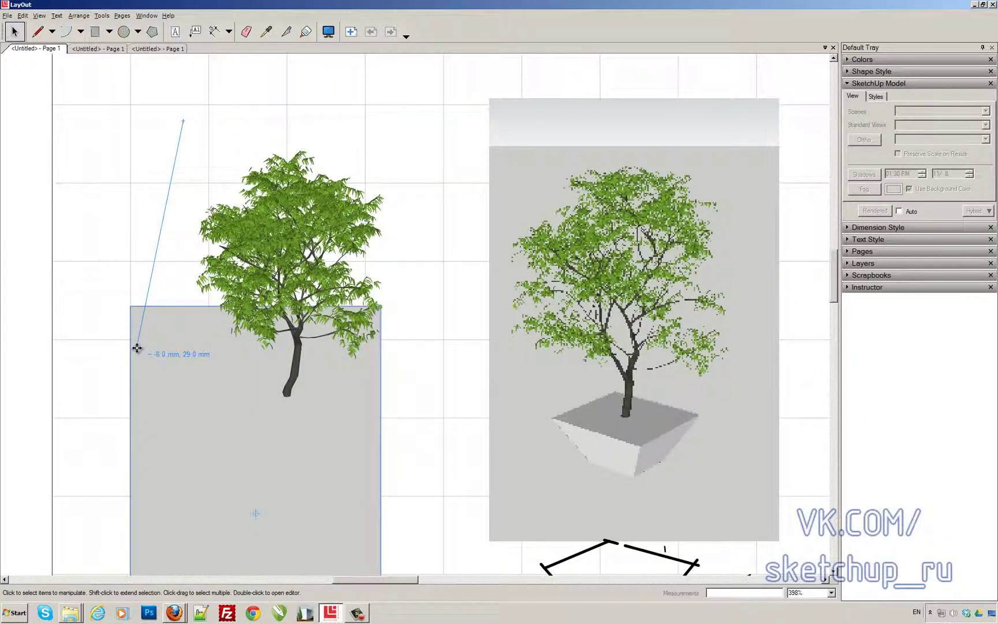
key("Delete")
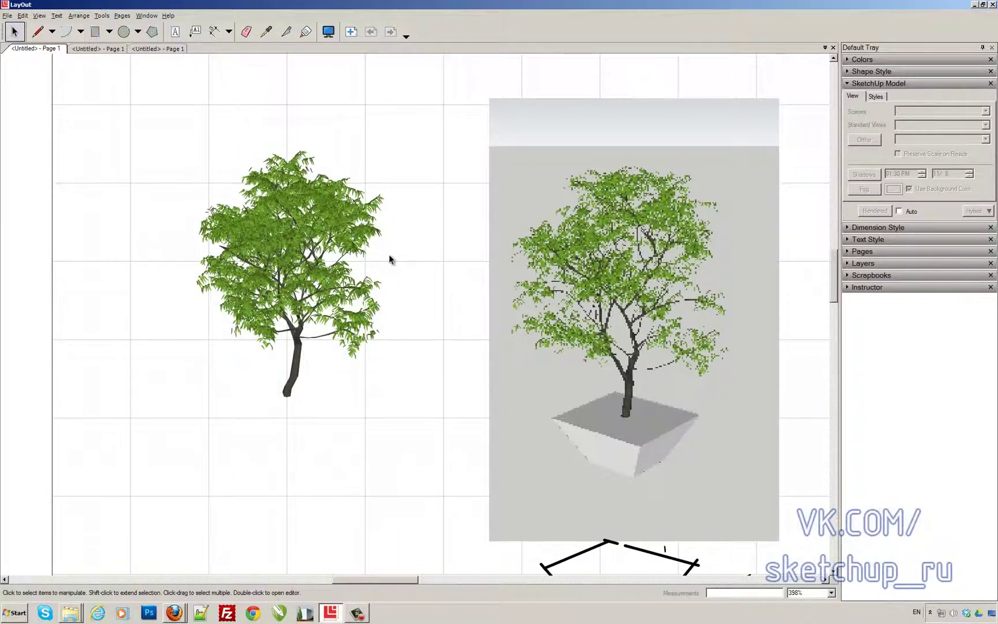
- Turn on the stroke for the ungrouped Vector tree, set its width to 0.4 pts and clear the selection
left_click(279, 226)
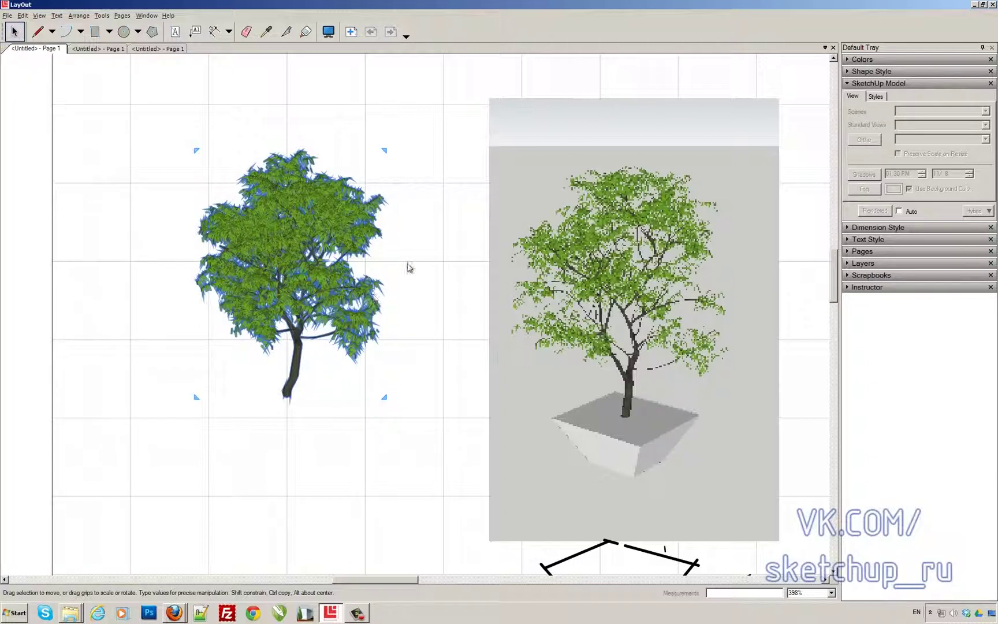
left_click(351, 203)
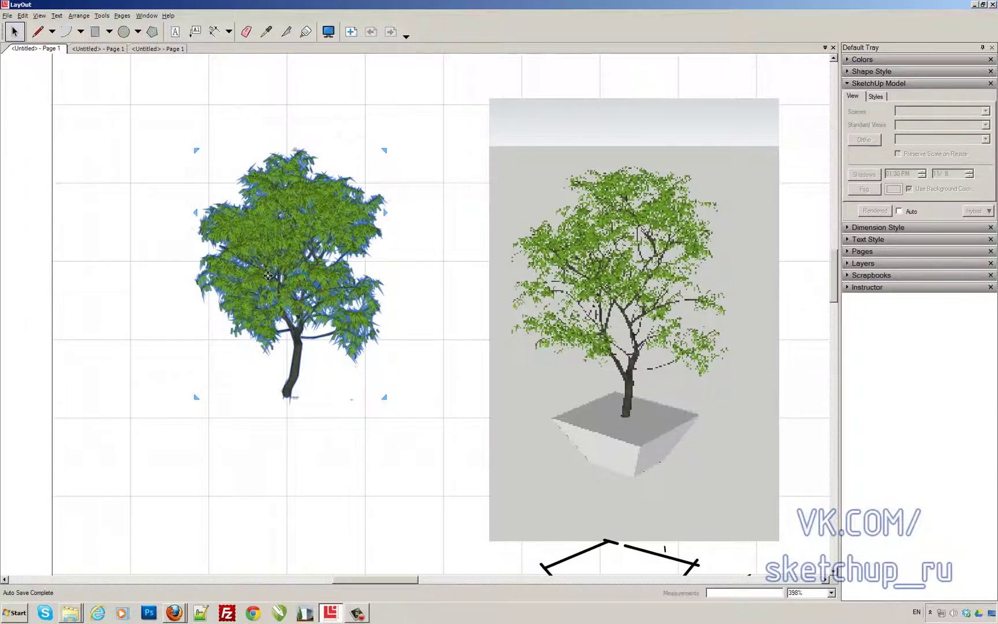
scroll(268, 278, "down", 1)
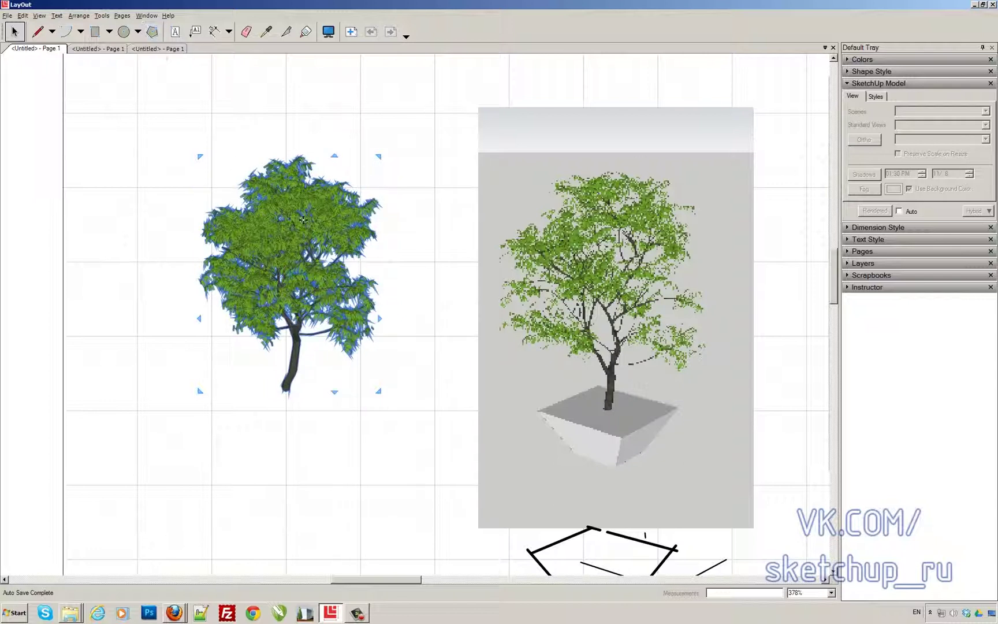
left_click(852, 72)
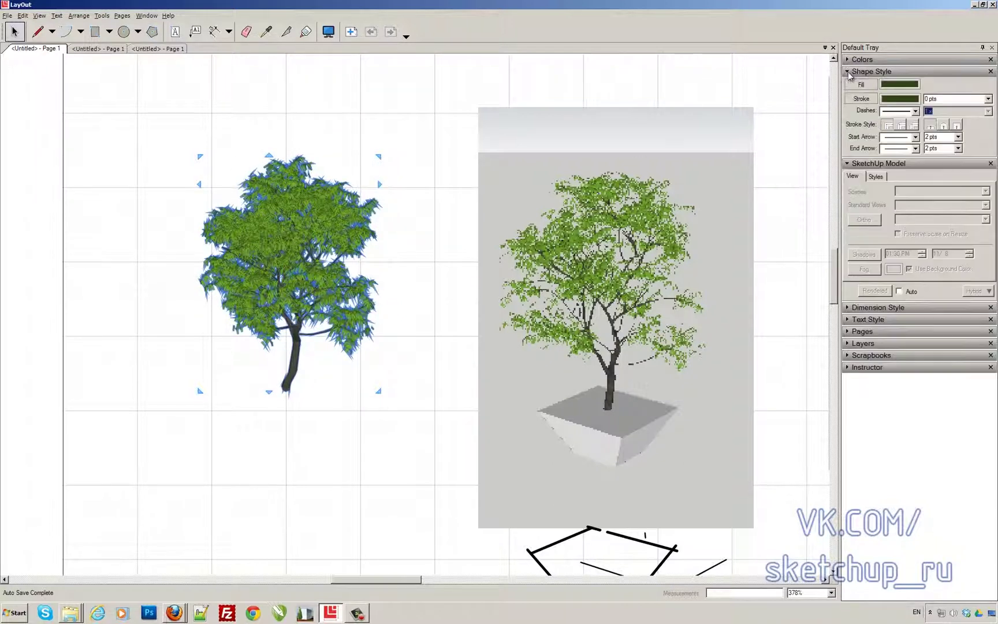
left_click(866, 85)
left_click(988, 99)
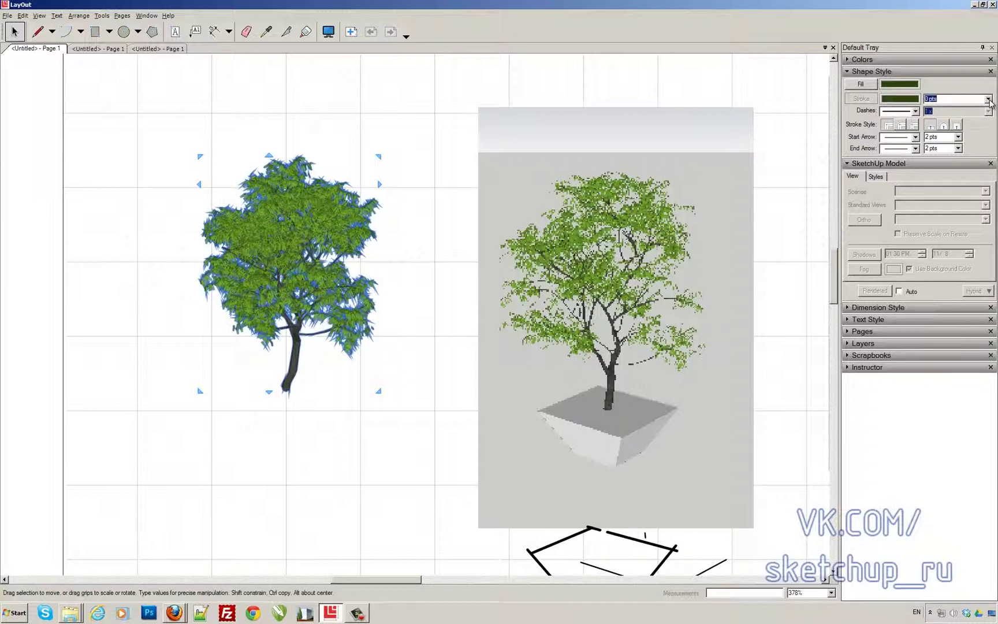
left_click(988, 99)
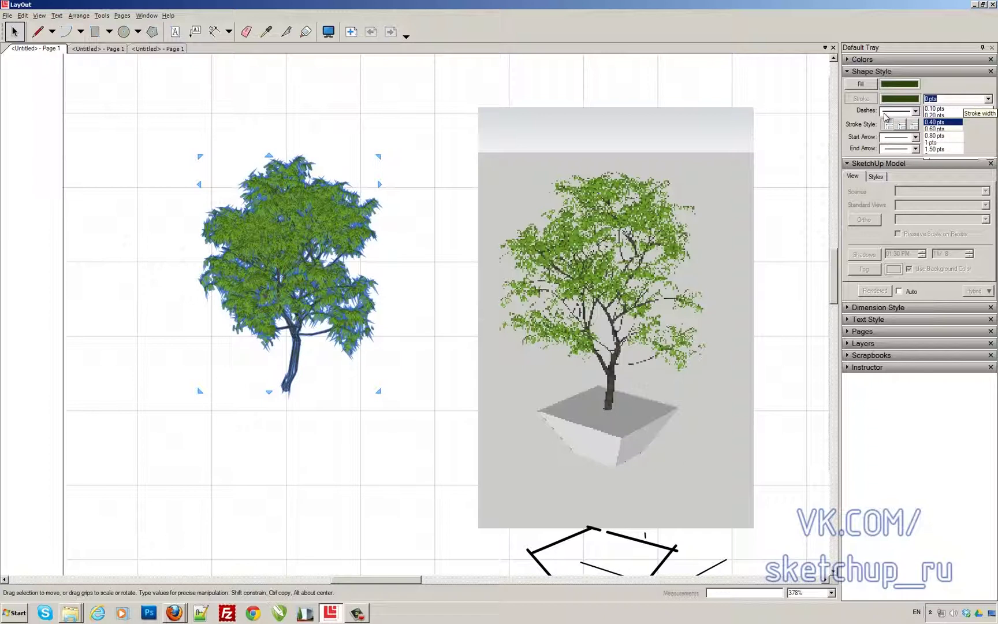
key("Return")
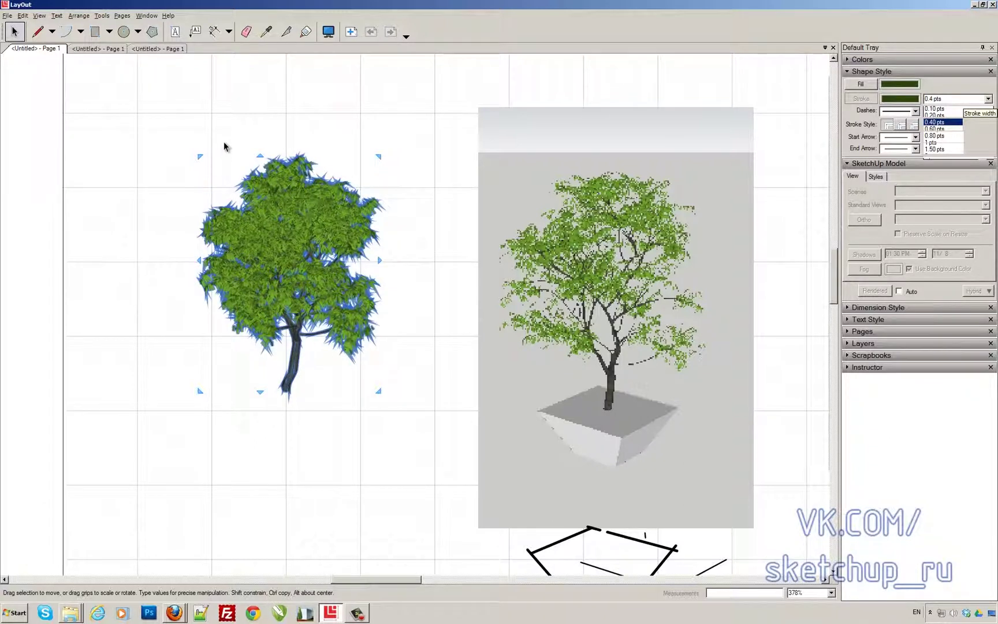
left_click(234, 161)
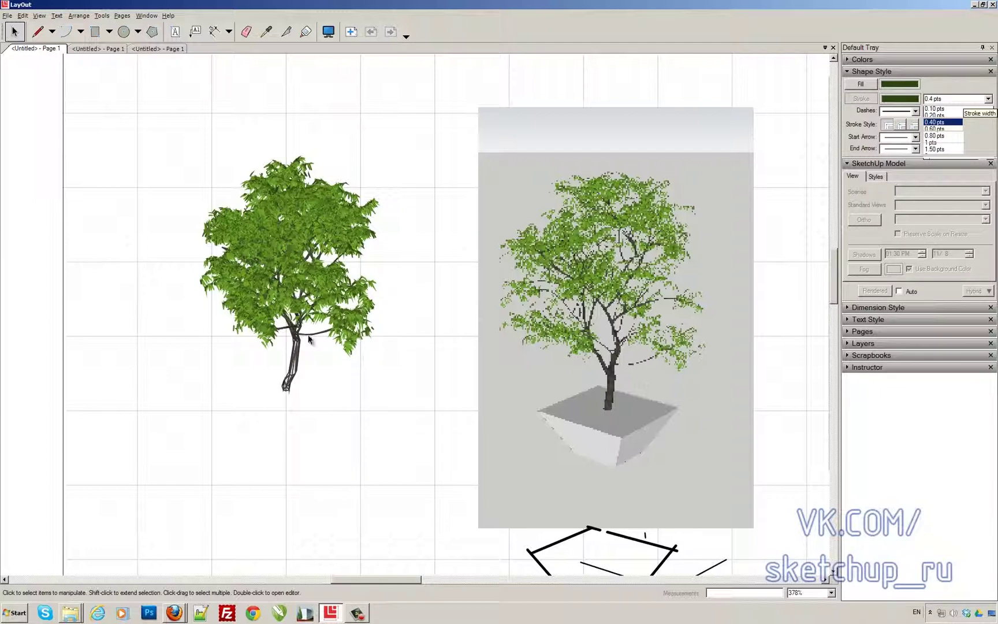
- Examine the stroked Vector tree's trunk and branch linework up close, compare it at page scale, and deselect the tree
left_click(289, 387)
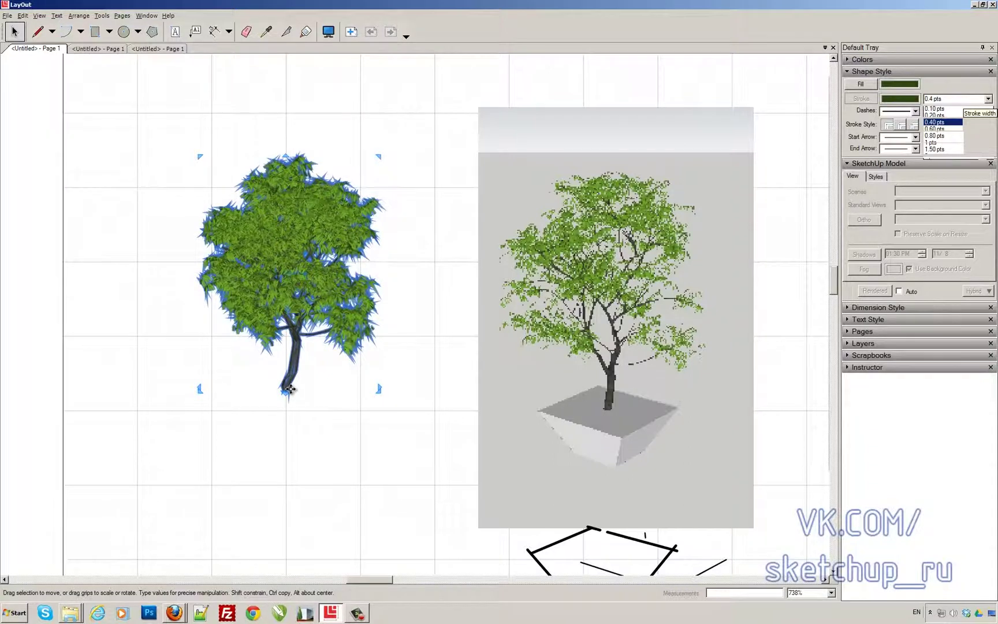
scroll(290, 388, "up", 1)
scroll(293, 346, "up", 1)
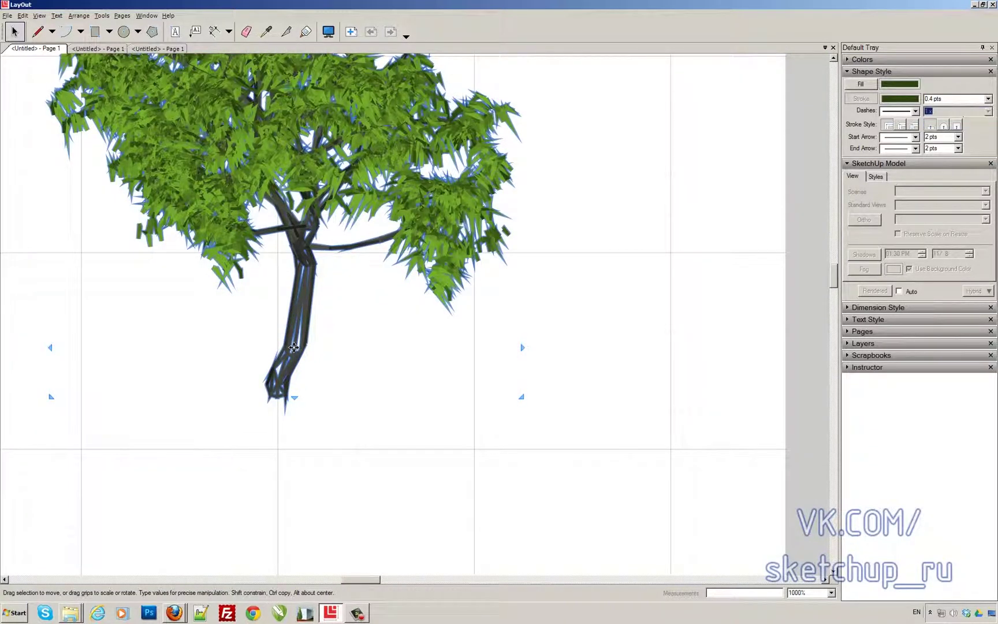
scroll(293, 347, "down", 1)
scroll(293, 346, "down", 3)
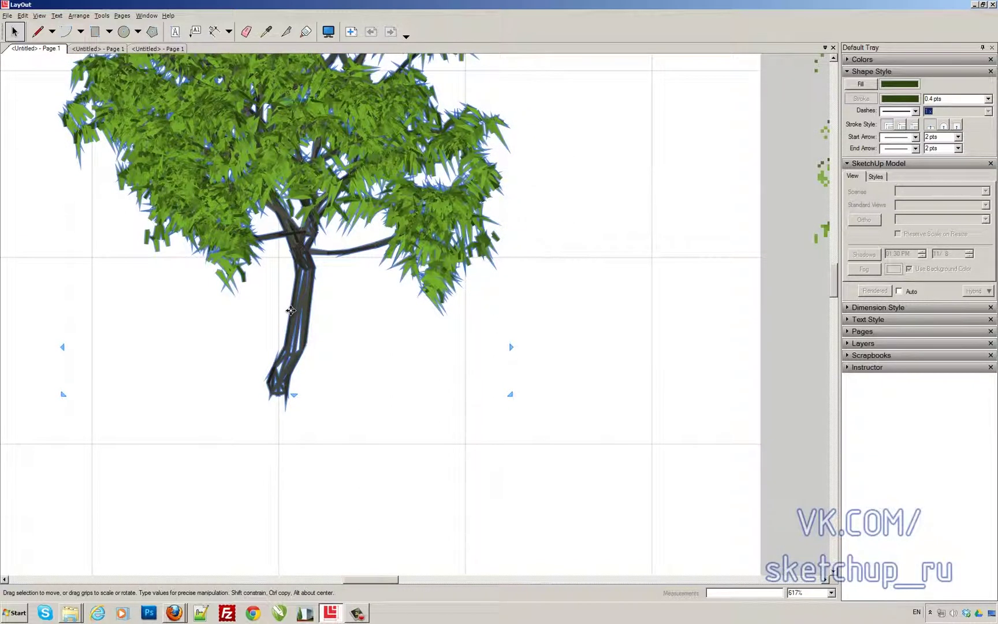
scroll(291, 311, "down", 10)
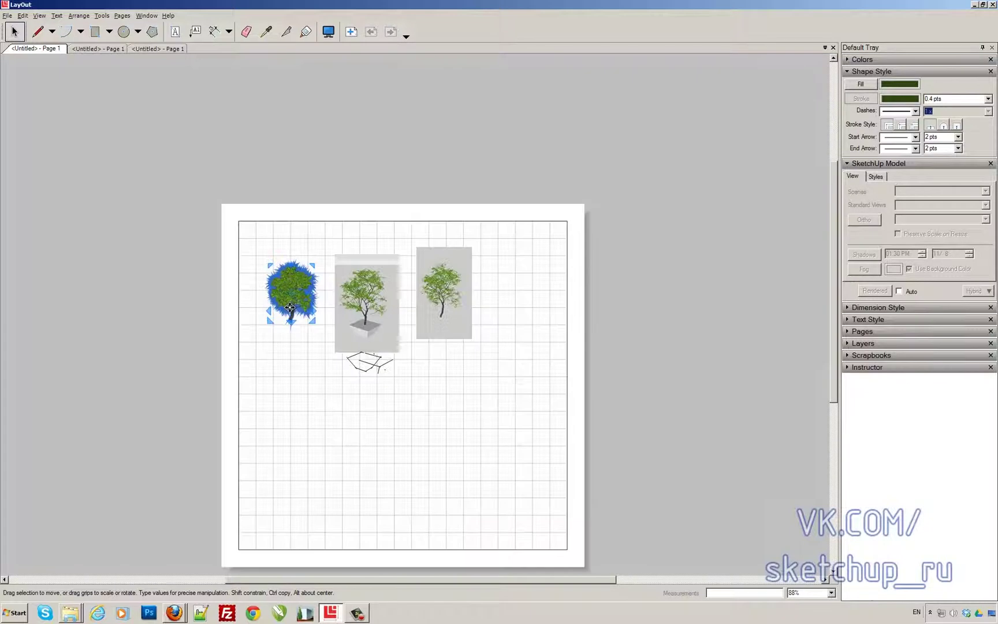
scroll(290, 308, "up", 2)
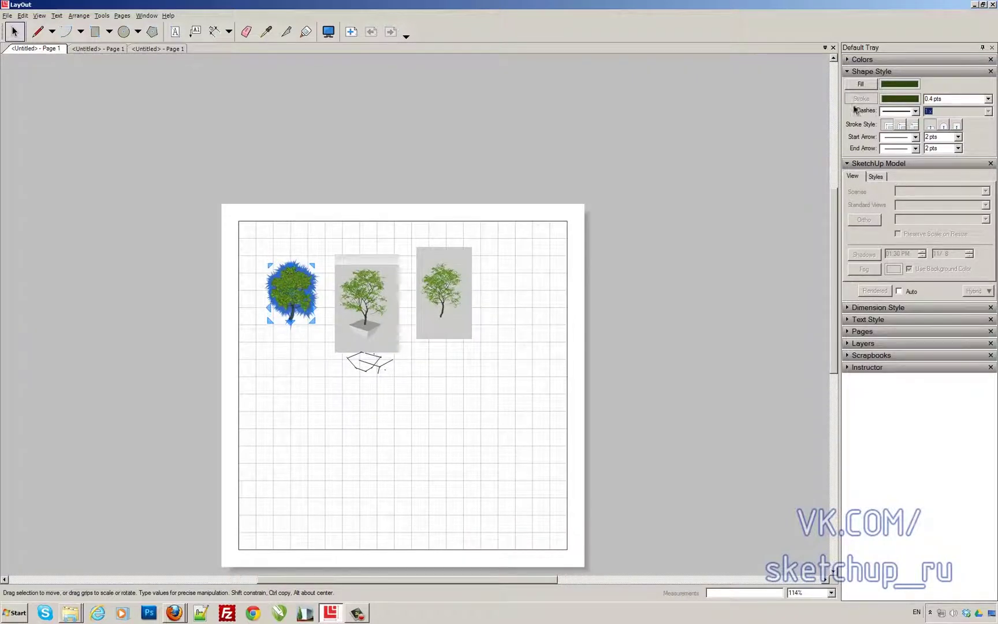
left_click(40, 15)
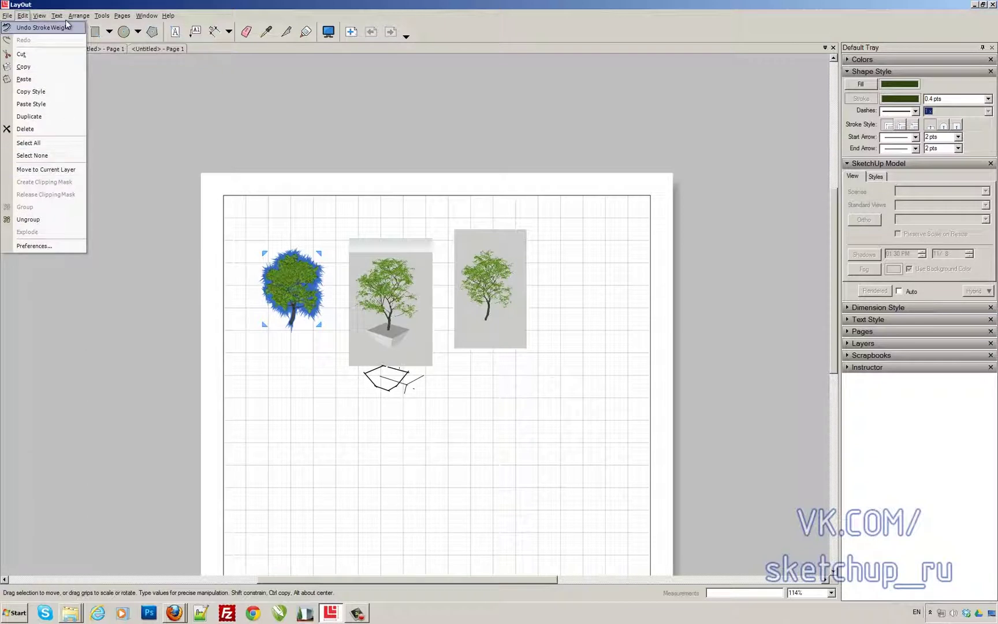
left_click(23, 15)
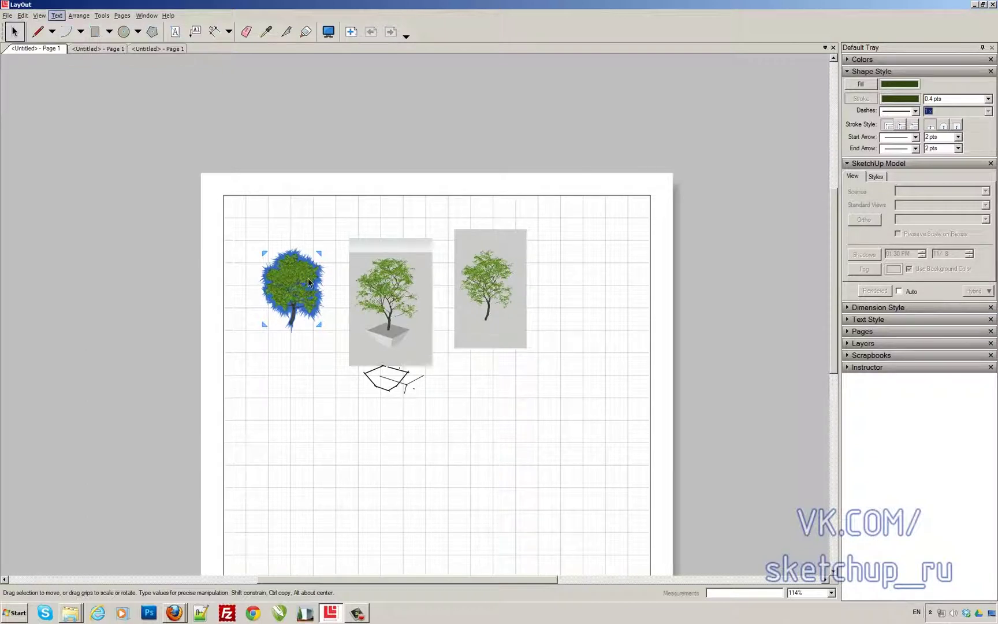
key("Escape")
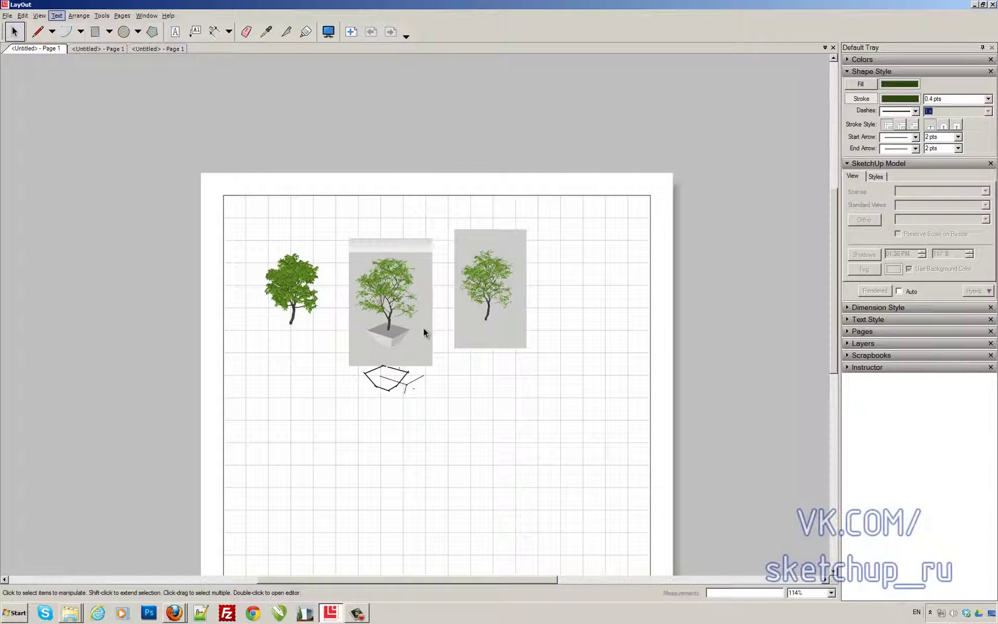
- Delete the three tree renderings and the loose planter linework to clear the page
left_click_drag(269, 198, 439, 373)
key("Delete")
key("ctrl+a")
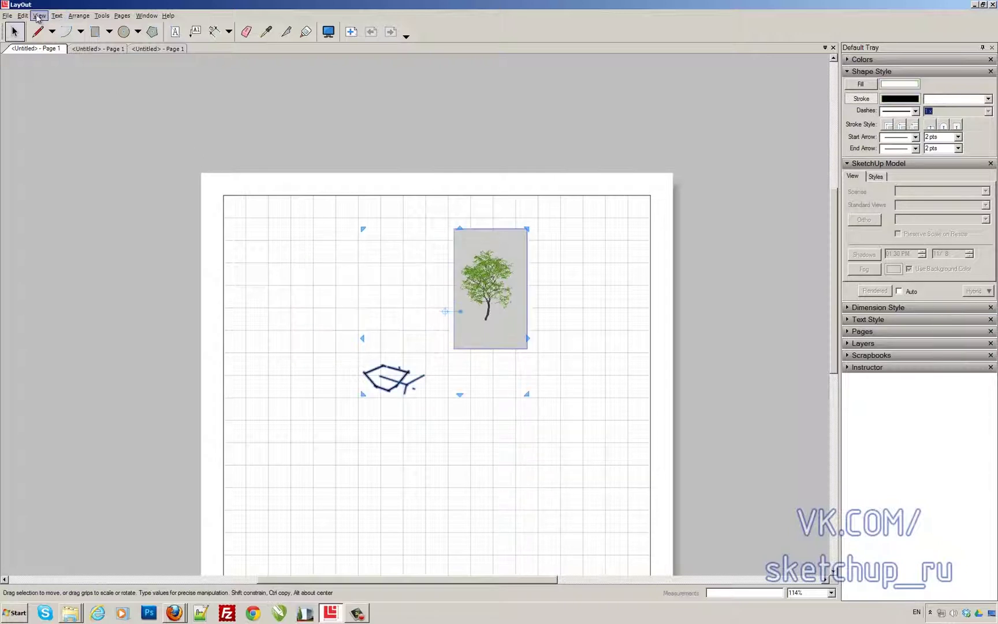
key("Delete")
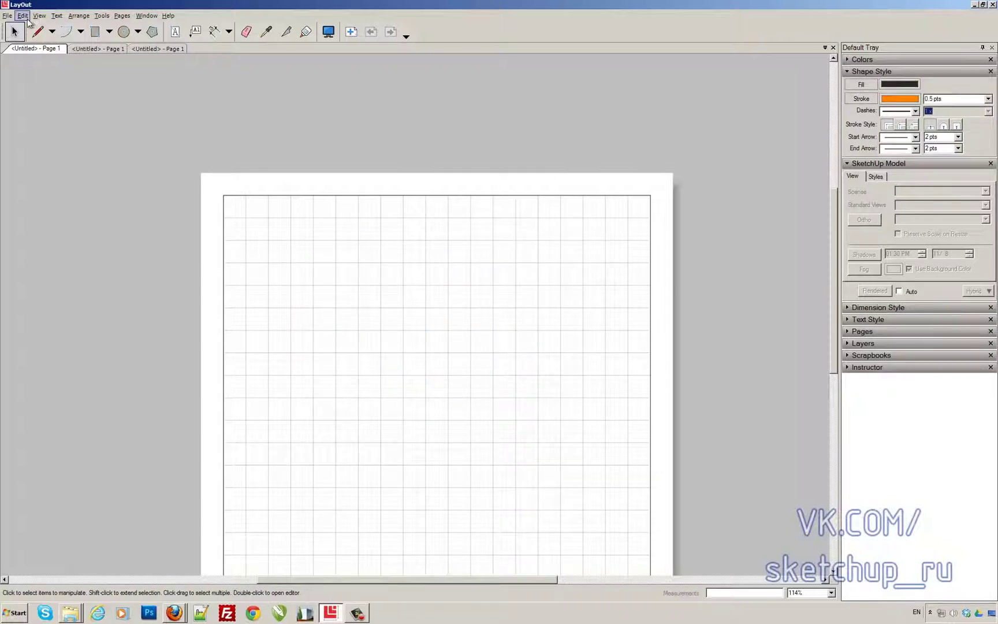
- Open the LayOut preferences to view the Startup settings and close them
left_click(23, 16)
left_click(30, 245)
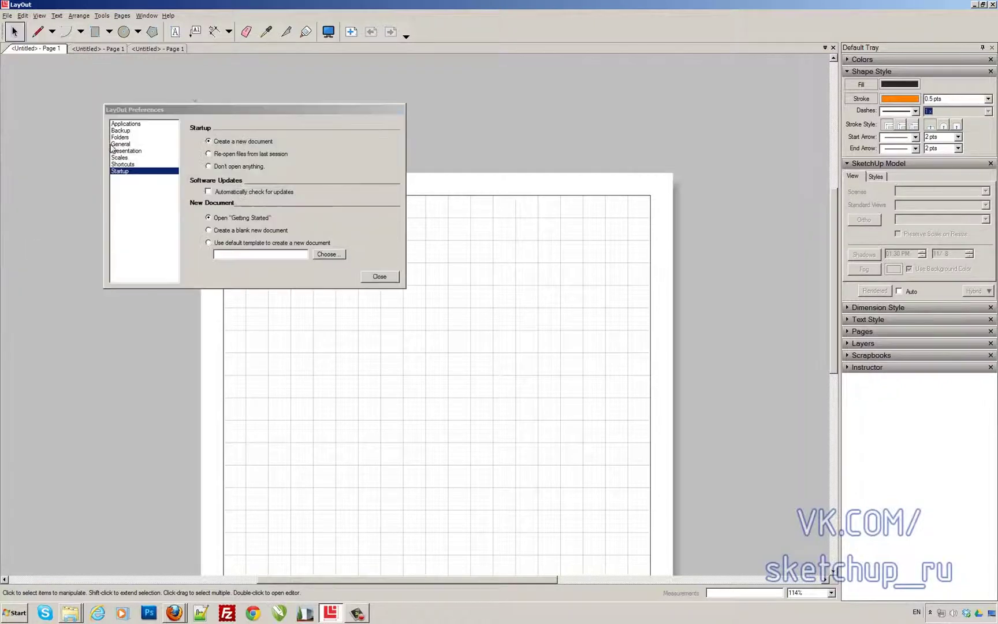
left_click(380, 277)
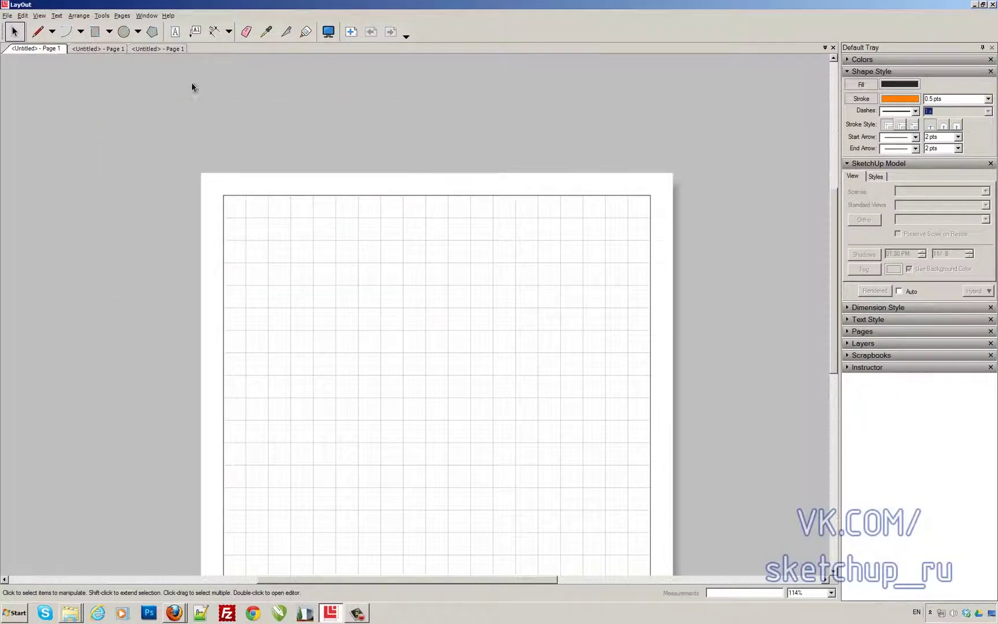
- Remove the Shape Style, SketchUp Model, Dimension Style, Text Style and Pages panels from the tray, and undock and close the Main Toolbar
left_click(39, 15)
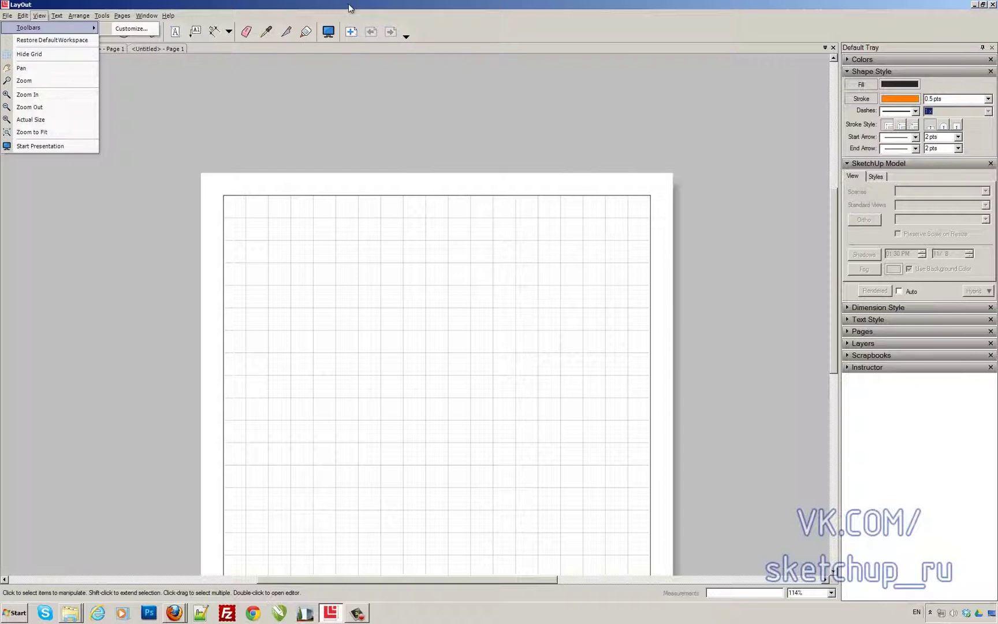
left_click(55, 41)
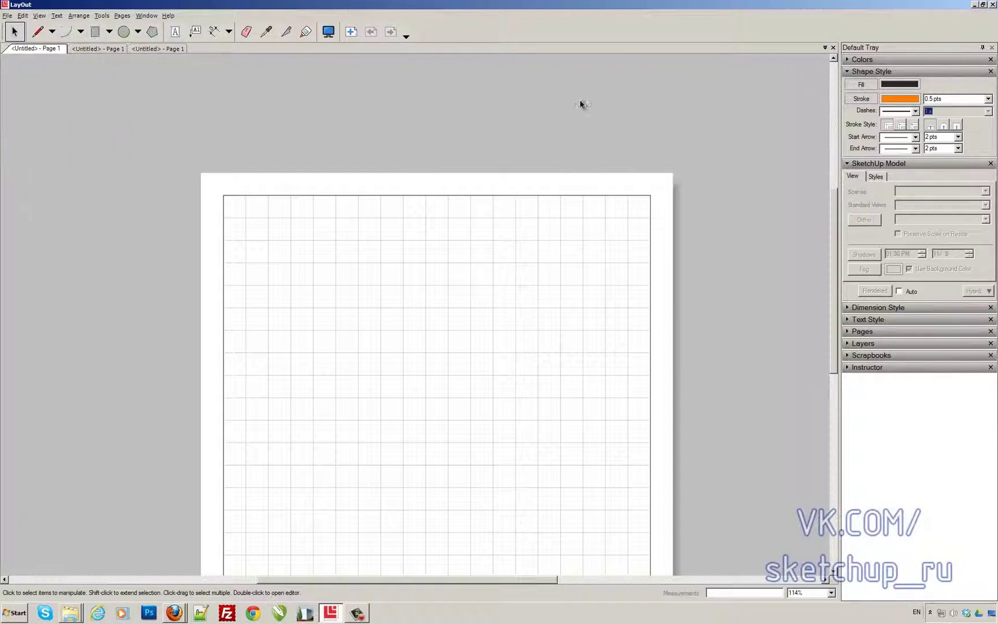
left_click(991, 71)
left_click(991, 71)
left_click(991, 71)
left_click(991, 71)
left_click(991, 71)
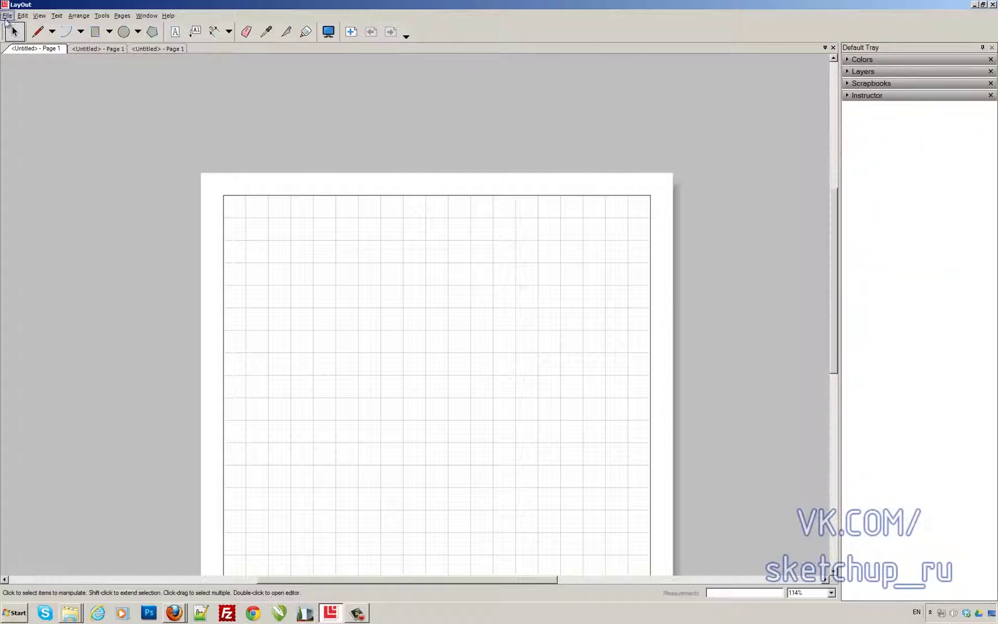
left_click_drag(4, 33, 55, 133)
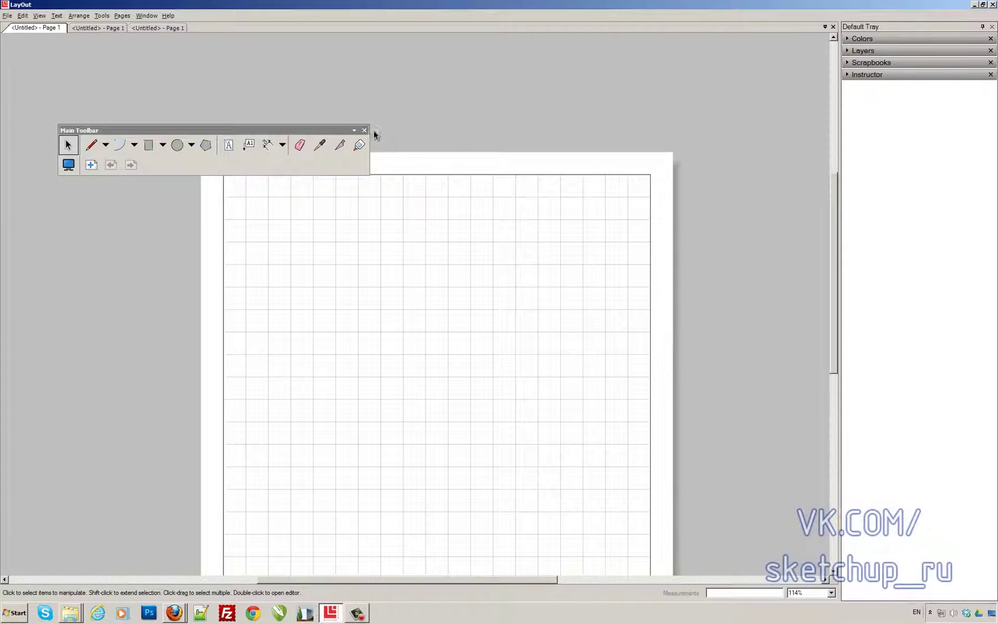
left_click(364, 130)
- Restore the default workspace and collapse the Pages, Layers and Instructor panels
left_click(40, 16)
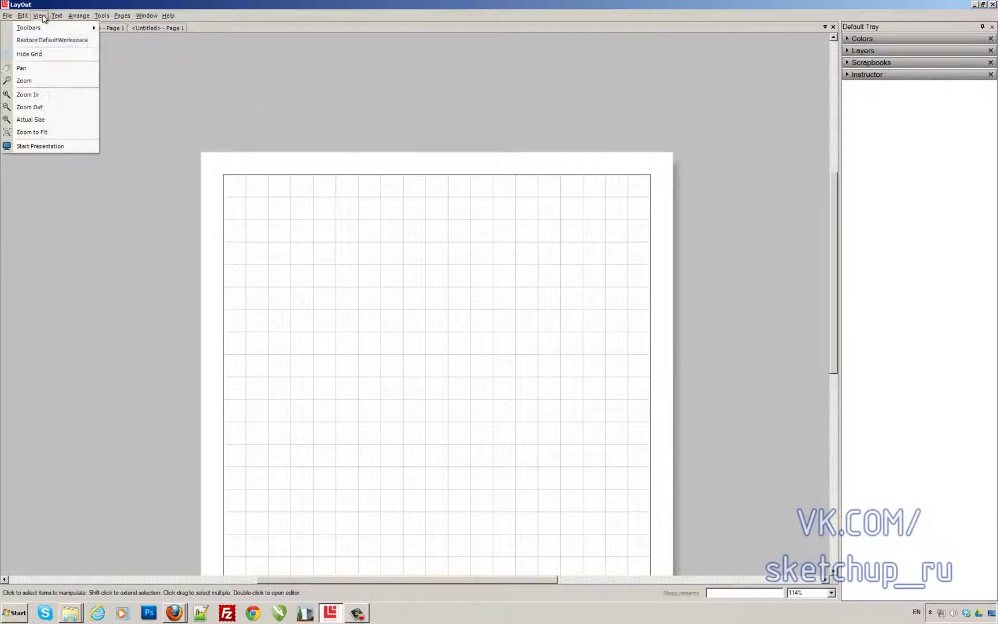
left_click(50, 40)
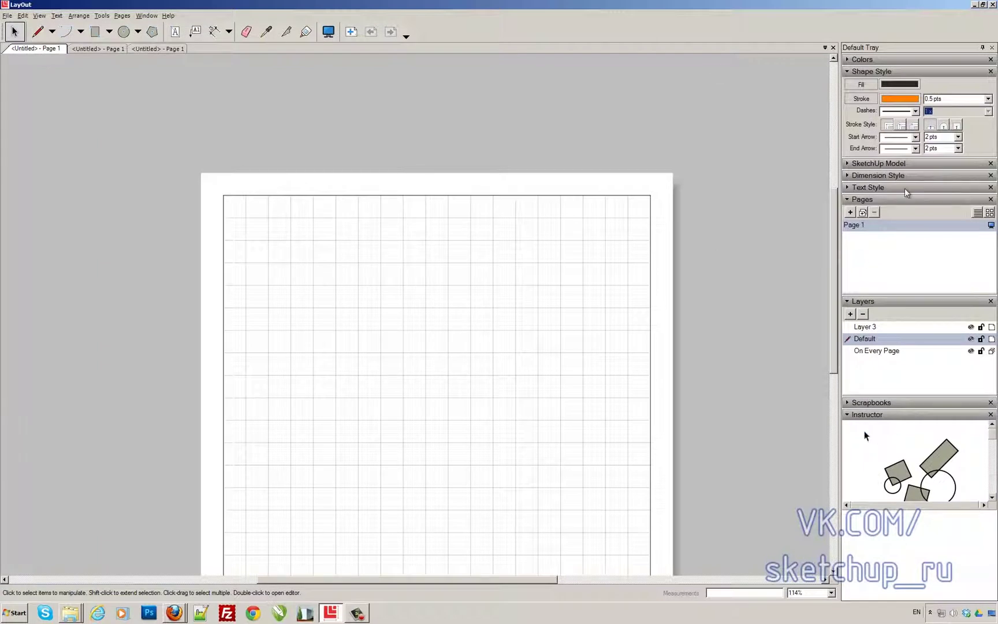
left_click(850, 201)
left_click(848, 212)
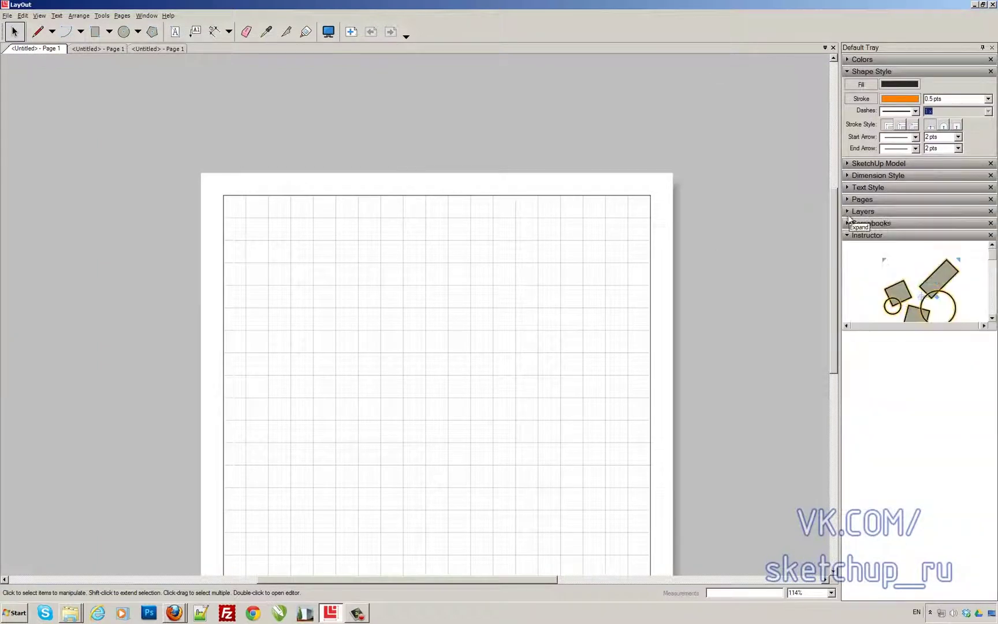
left_click(847, 235)
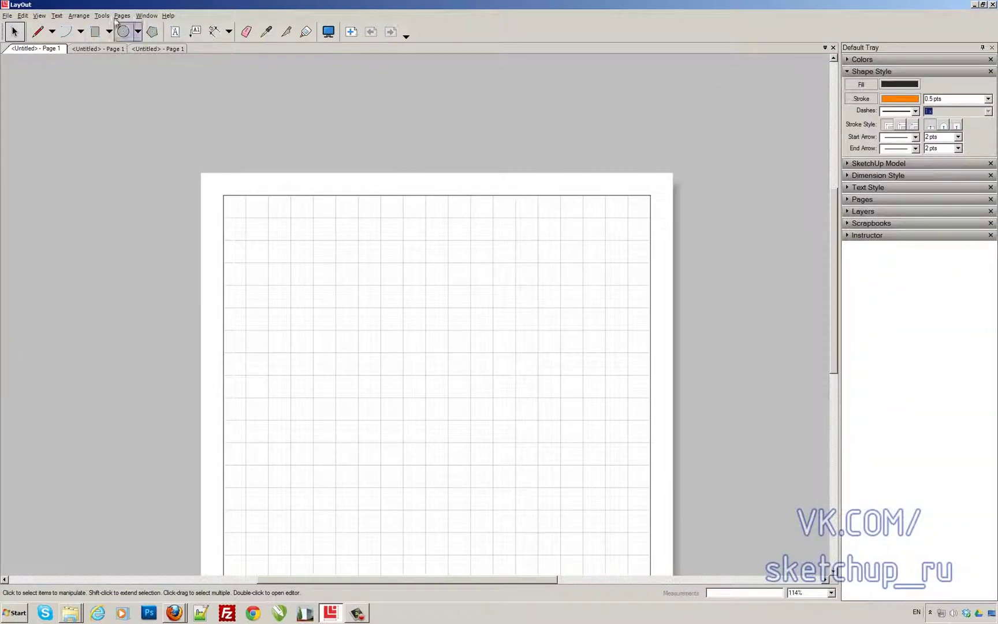
- Hide and show the page grid twice to demonstrate its visibility toggle
left_click(39, 16)
left_click(40, 55)
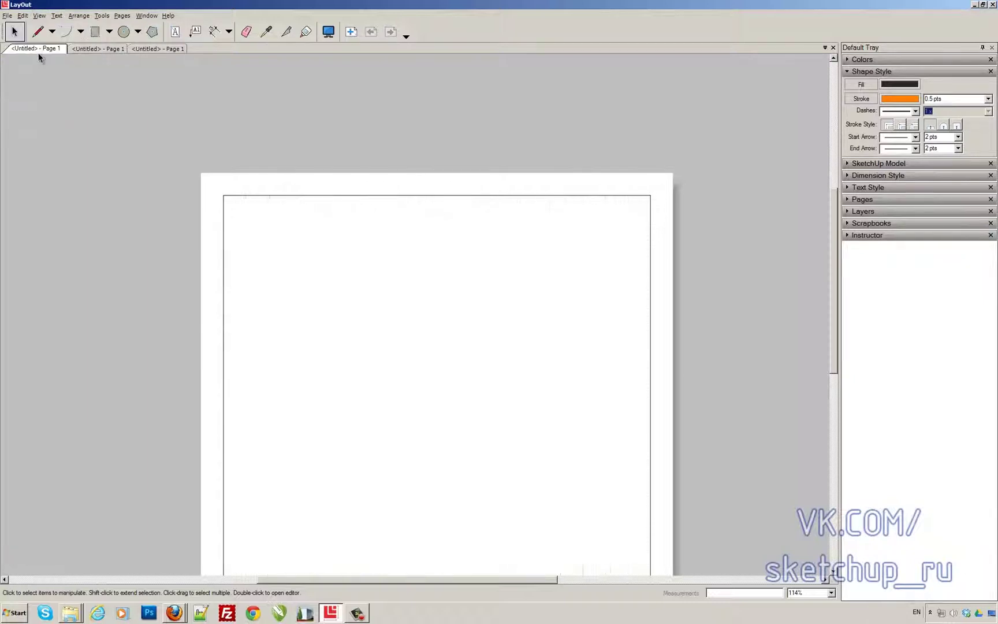
left_click(40, 16)
left_click(38, 54)
left_click(40, 16)
left_click(38, 54)
left_click(39, 15)
left_click(38, 54)
left_click(39, 16)
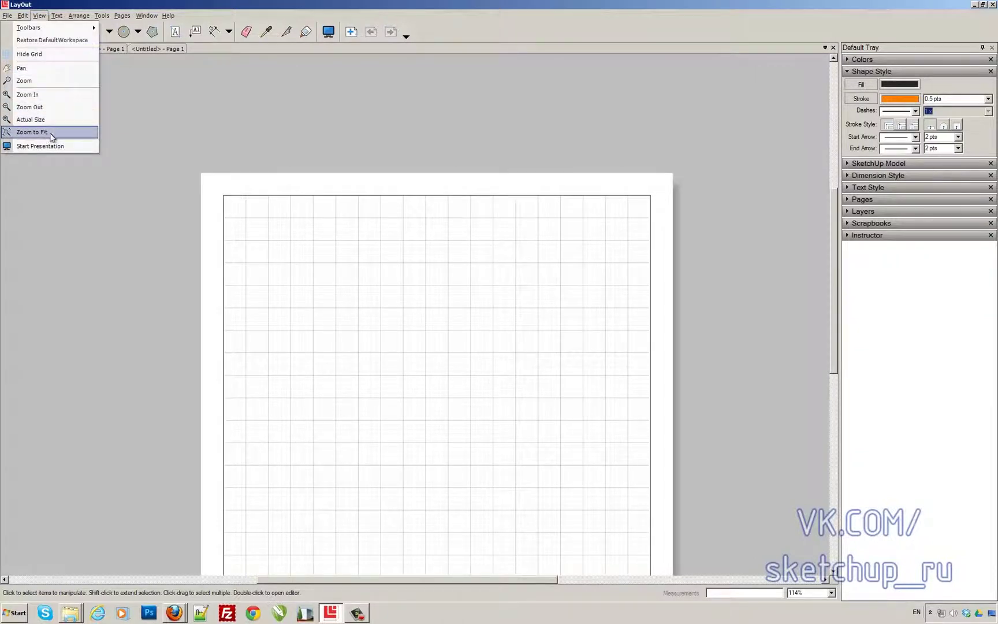
left_click(312, 202)
middle_click_drag(348, 272, 312, 226)
scroll(286, 220, "down", 1)
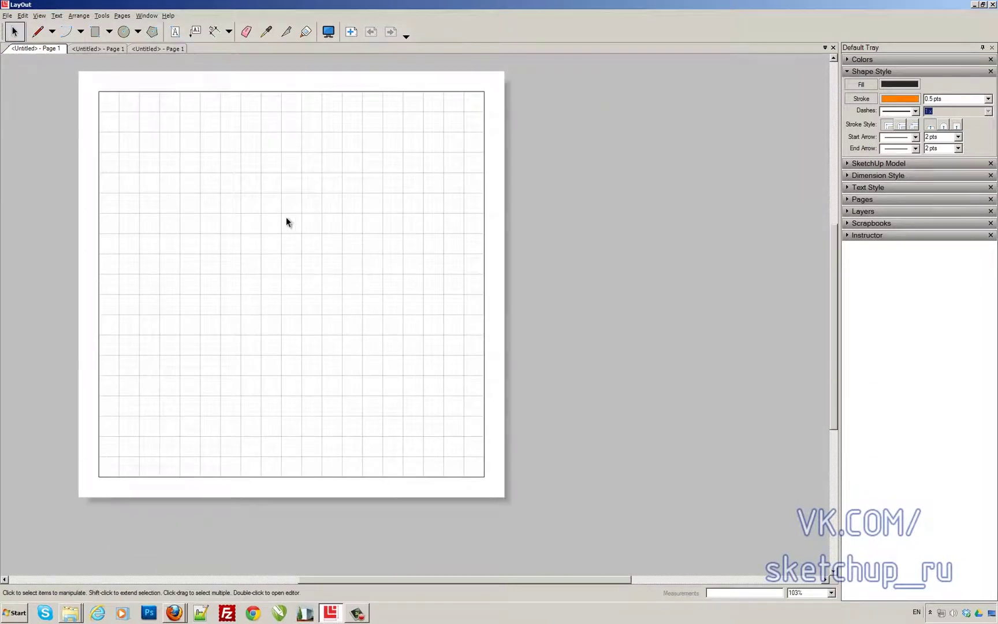